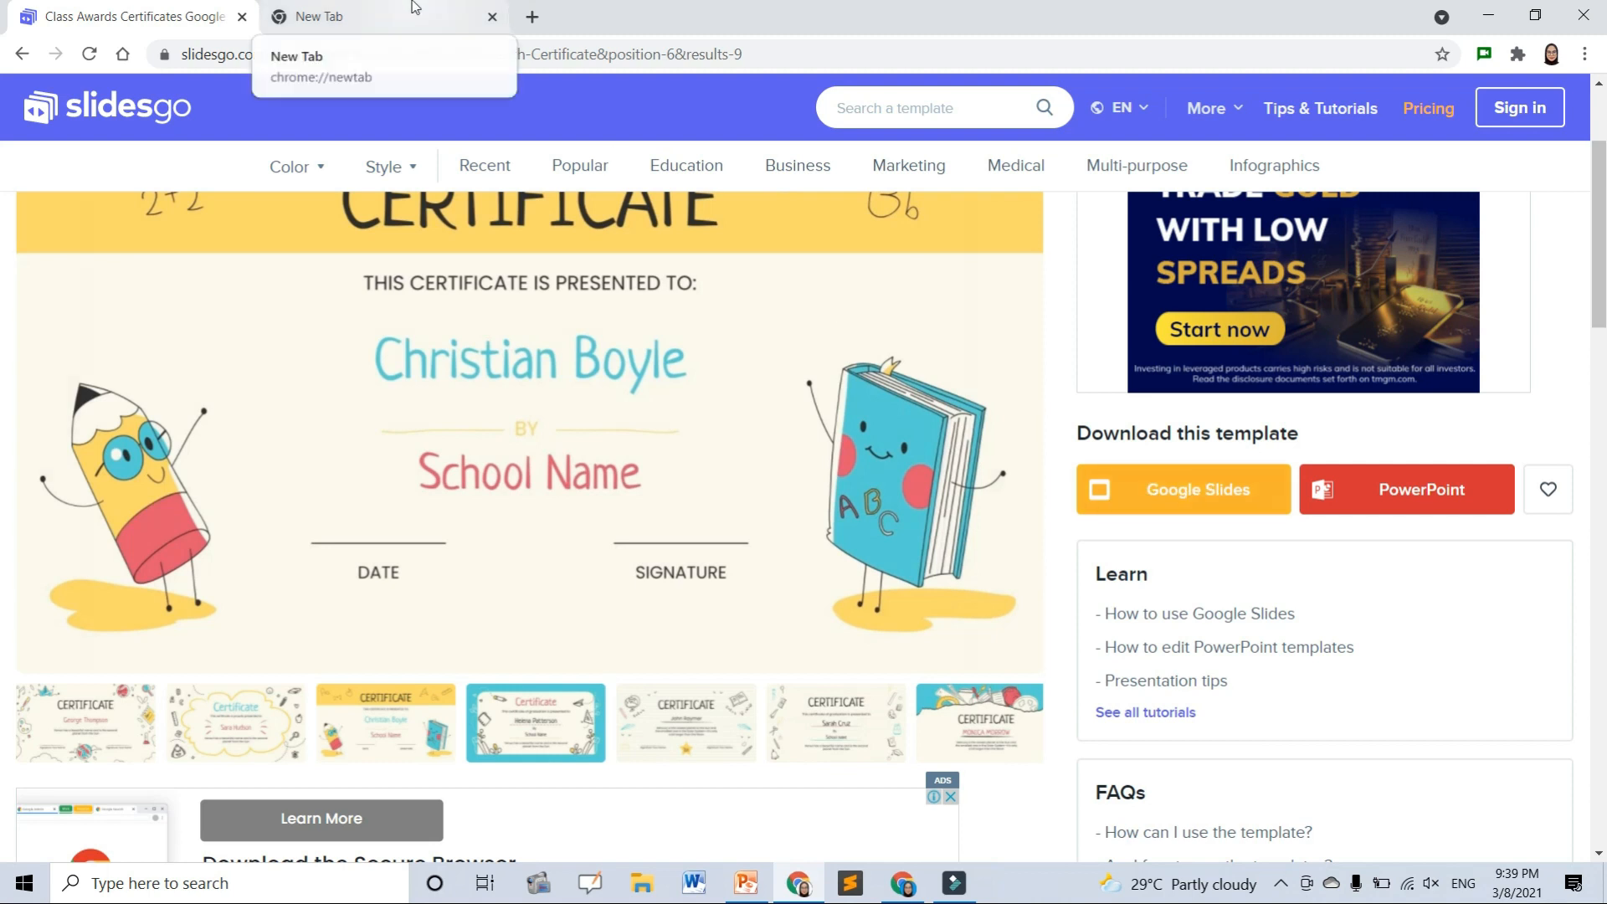
- Open a new blank browser tab showing the Google homepage
click(351, 16)
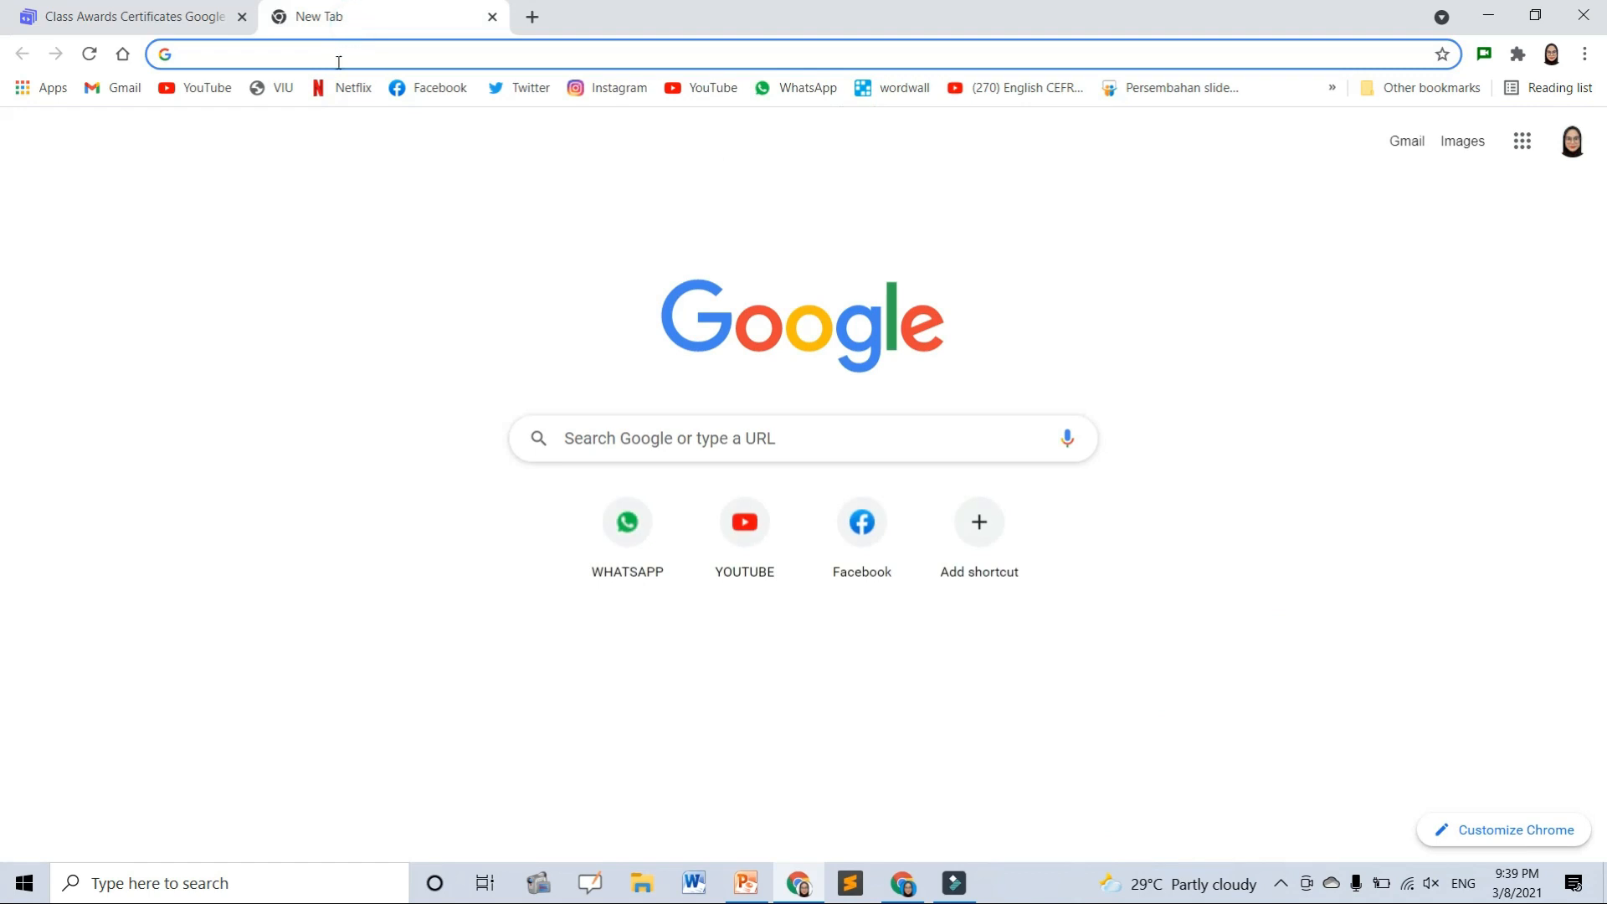
- Search the web for 'slidesmania' and open the SlidesMania website
click(341, 54)
text(slidescar)
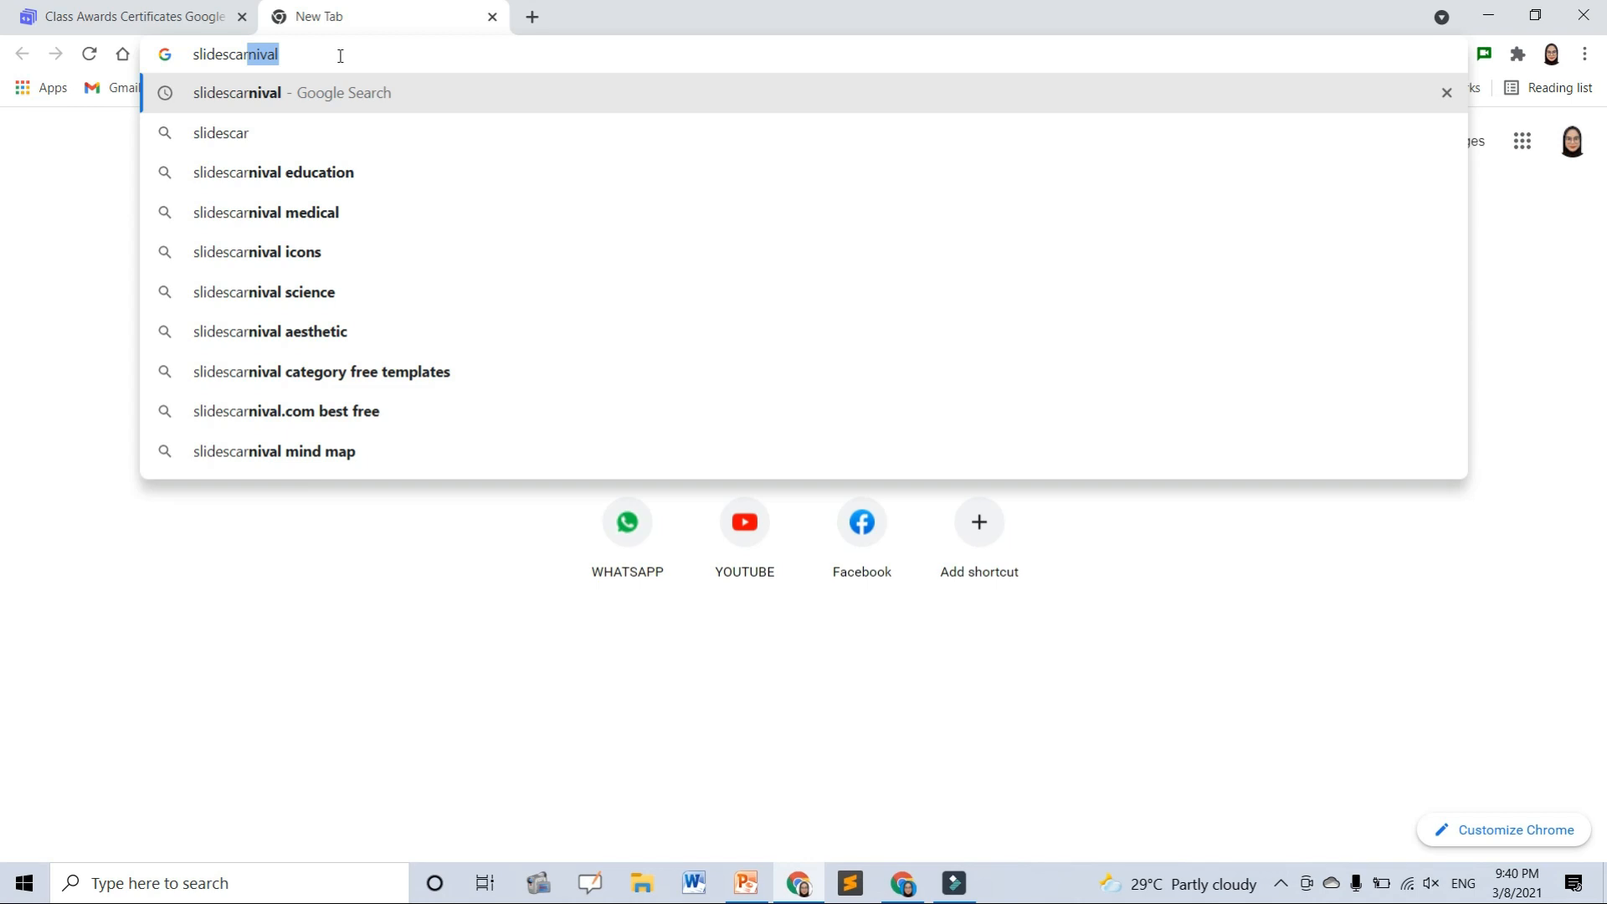
key(BackSpace)
key(BackSpace)
key(BackSpace)
key(BackSpace)
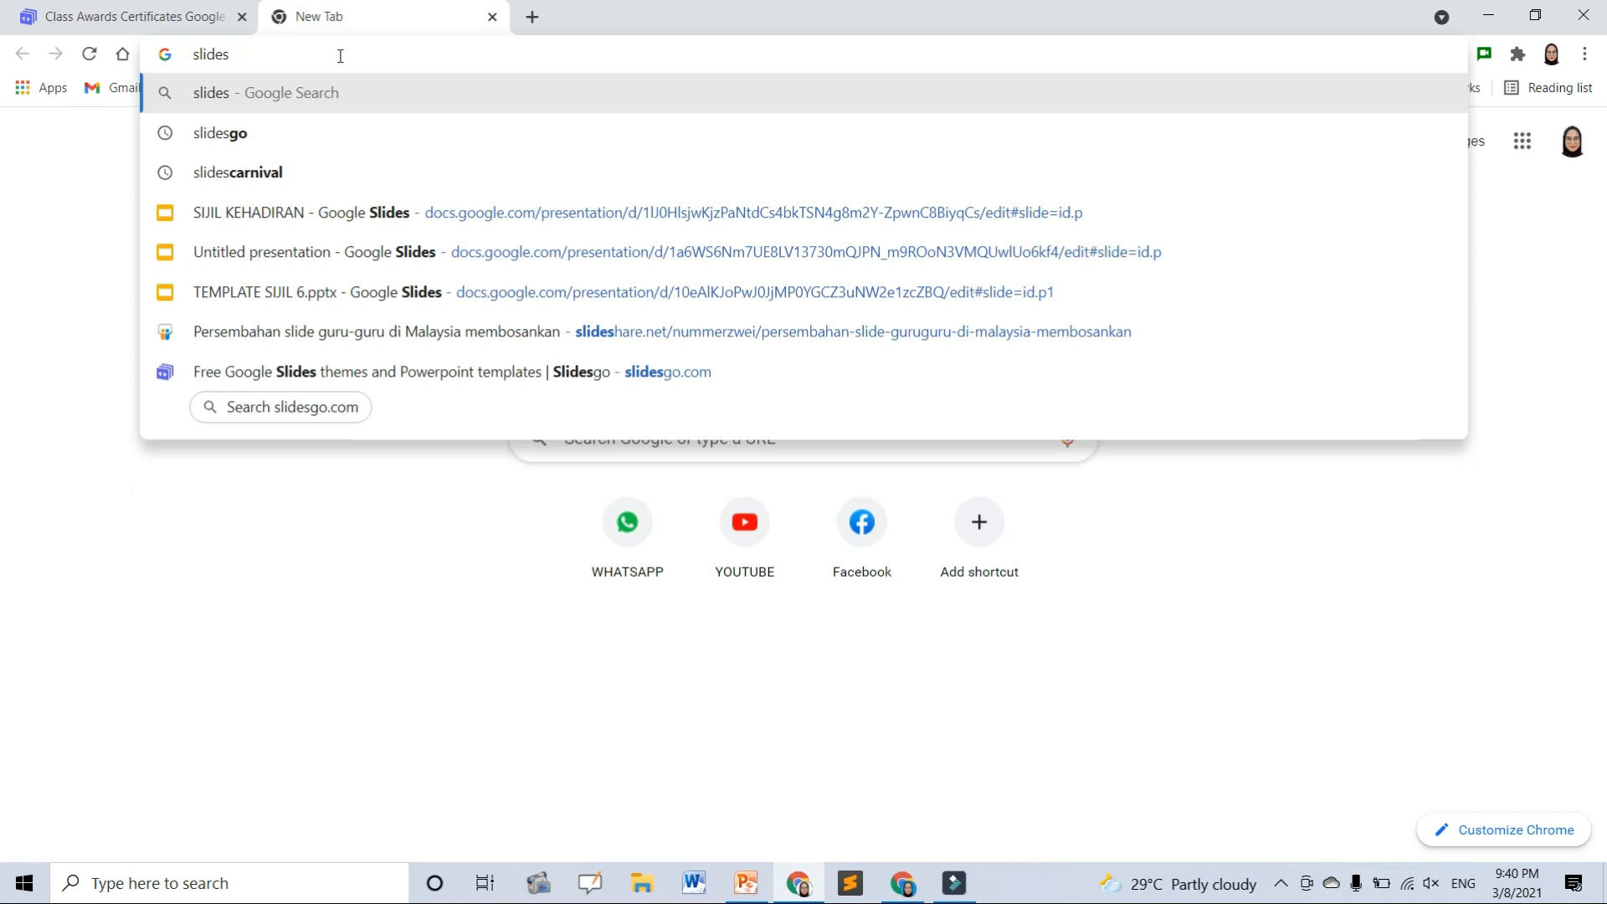
text(ma)
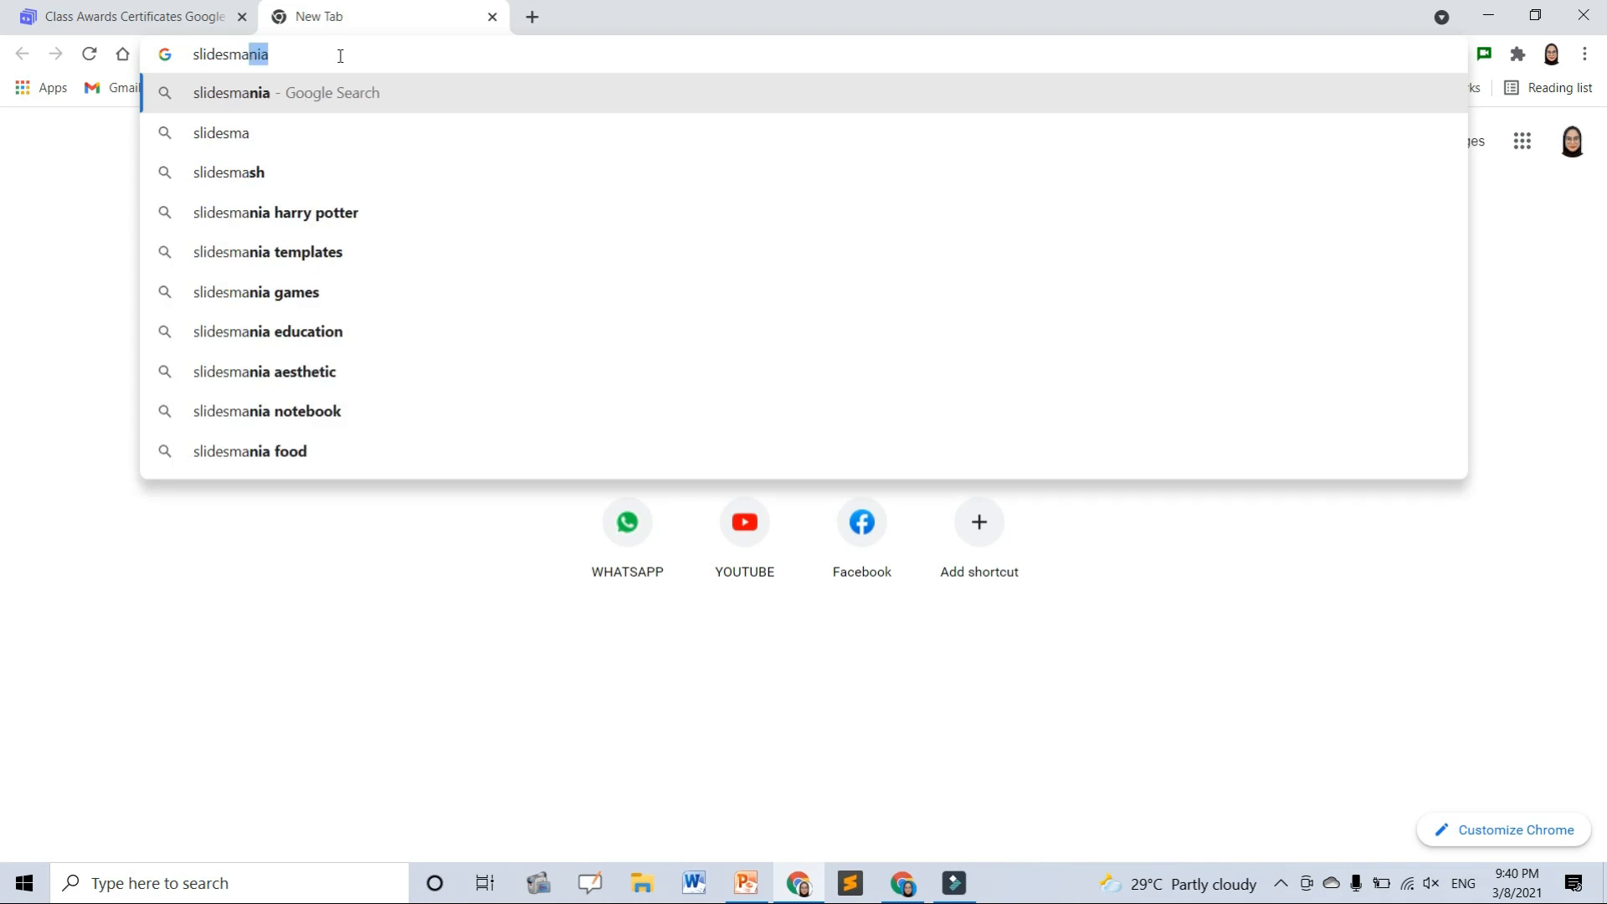
key(Return)
click(370, 295)
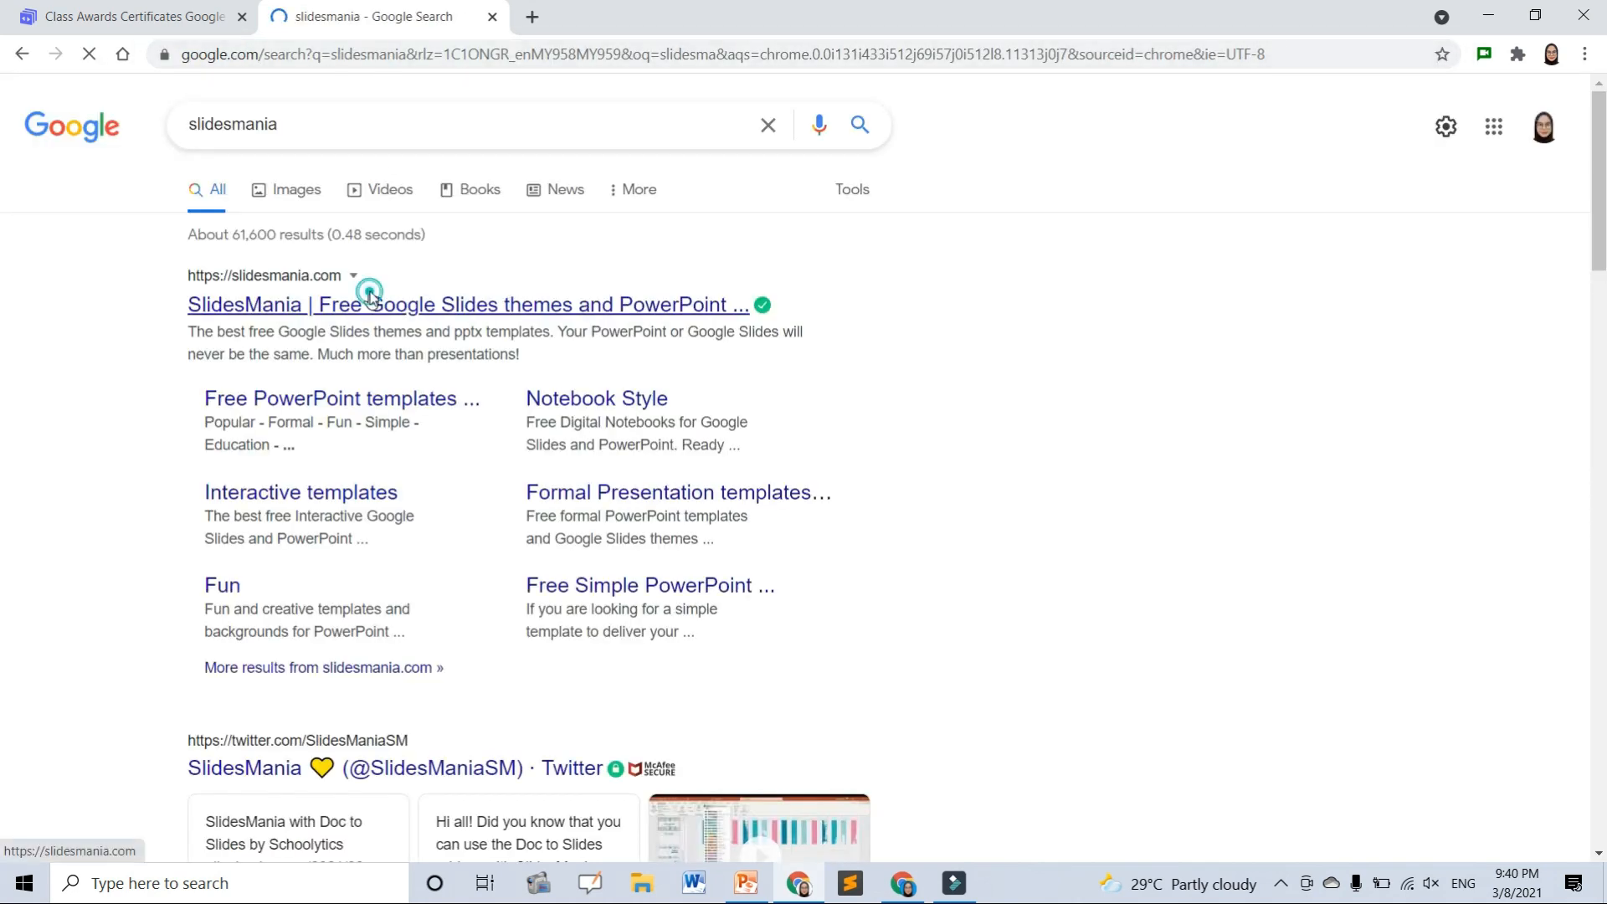
- Search SlidesMania's templates for 'certi' to list certificate templates
scroll(578, 456, down, 4)
scroll(577, 457, up, 5)
click(1564, 113)
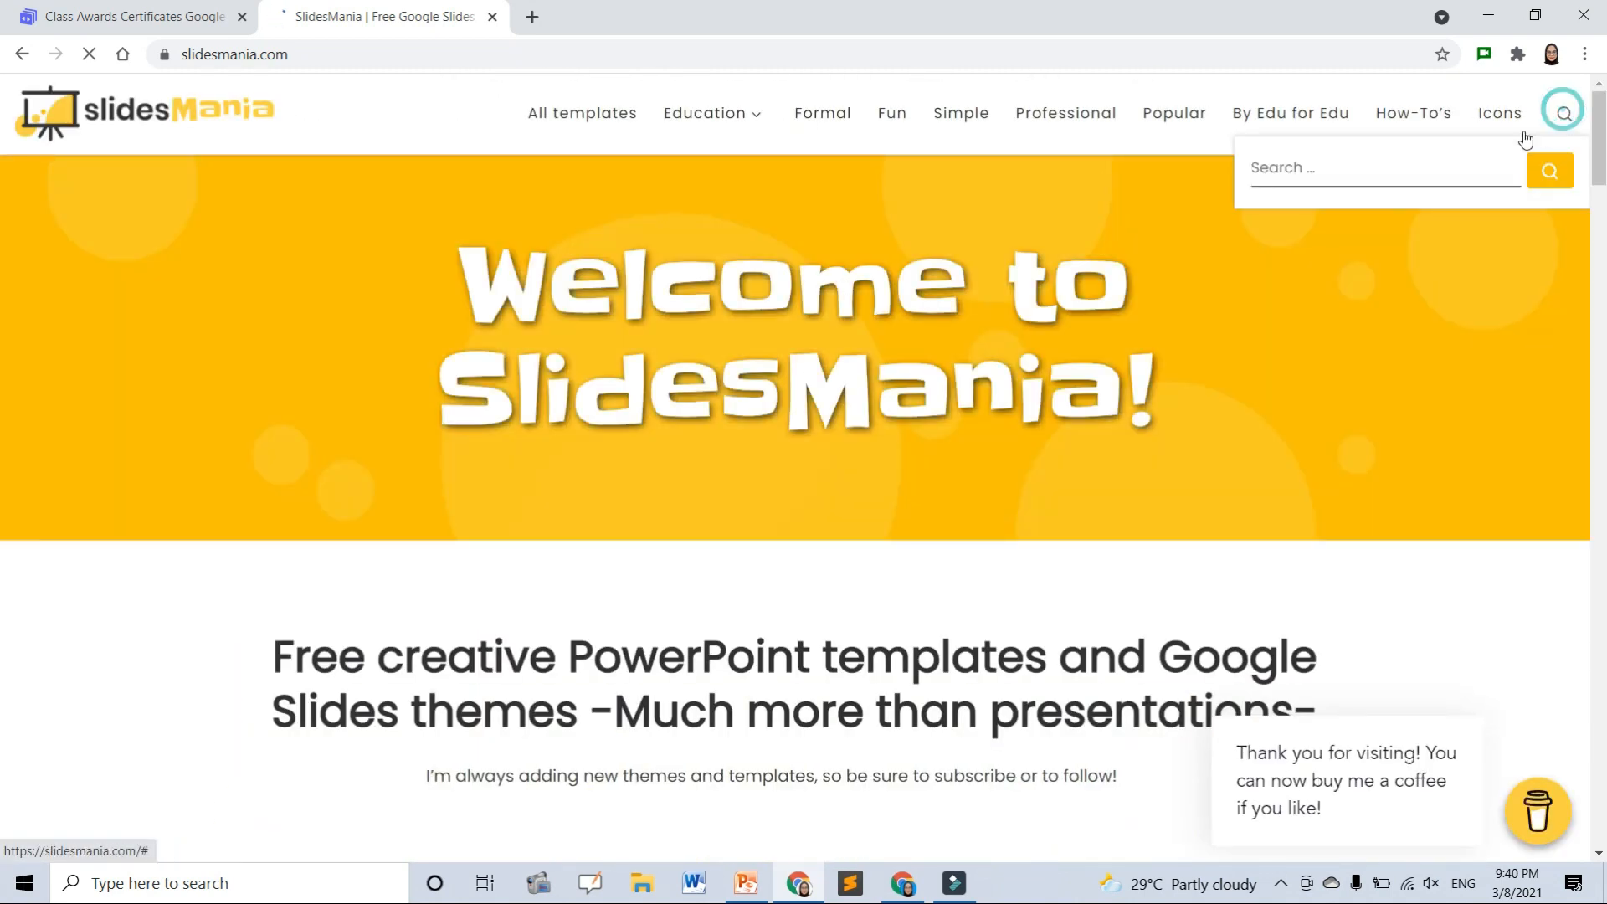
click(1354, 164)
text(certi)
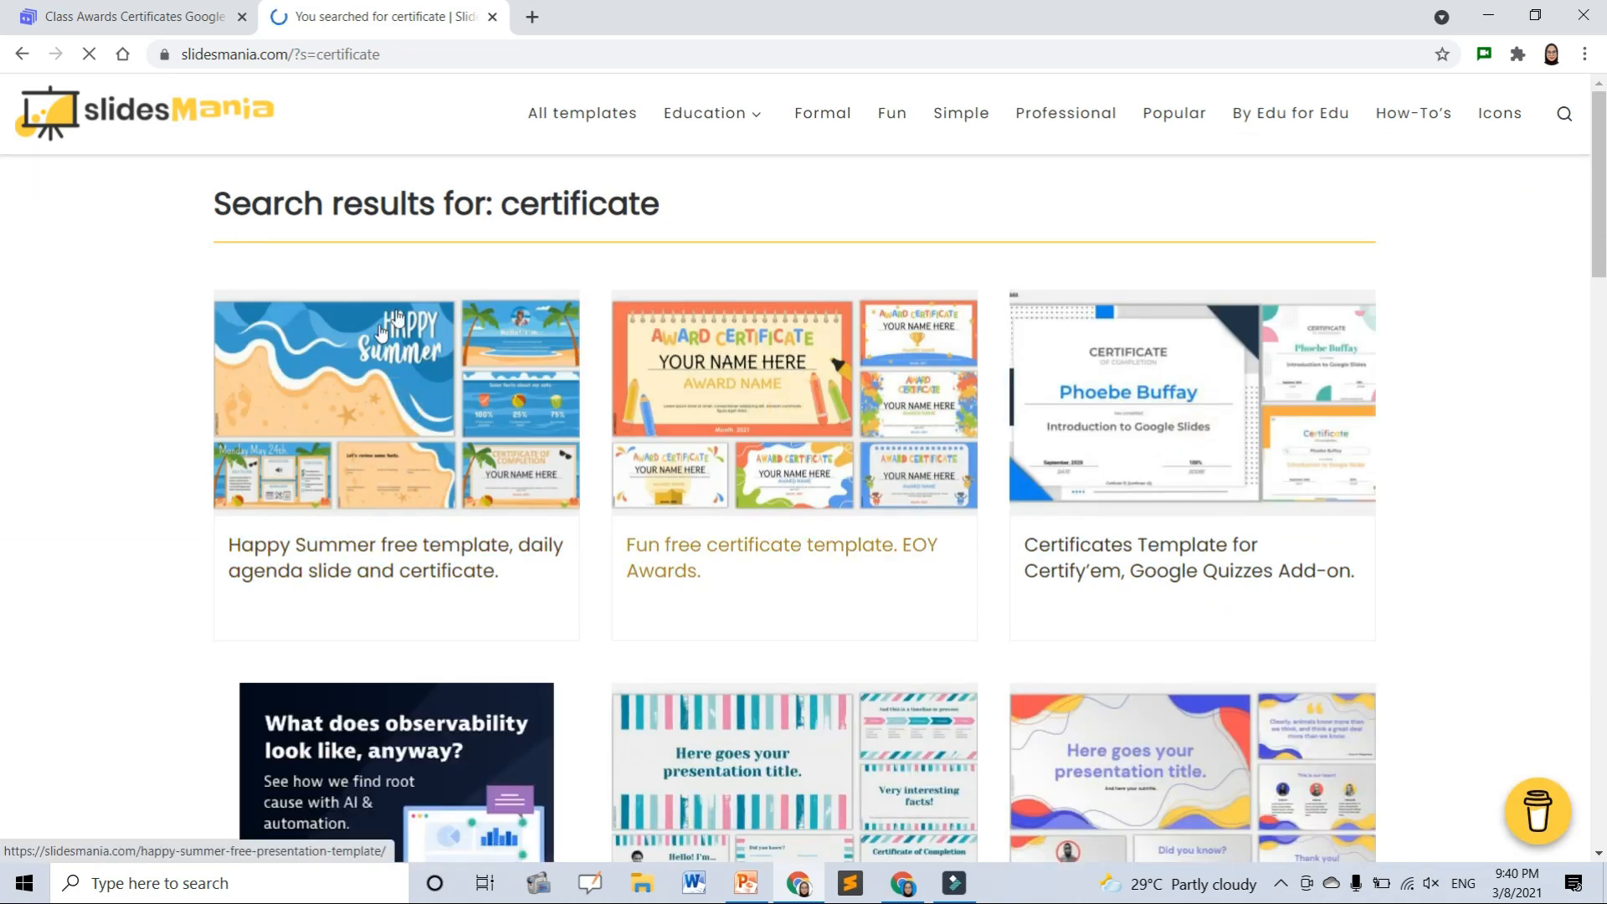
scroll(674, 540, down, 2)
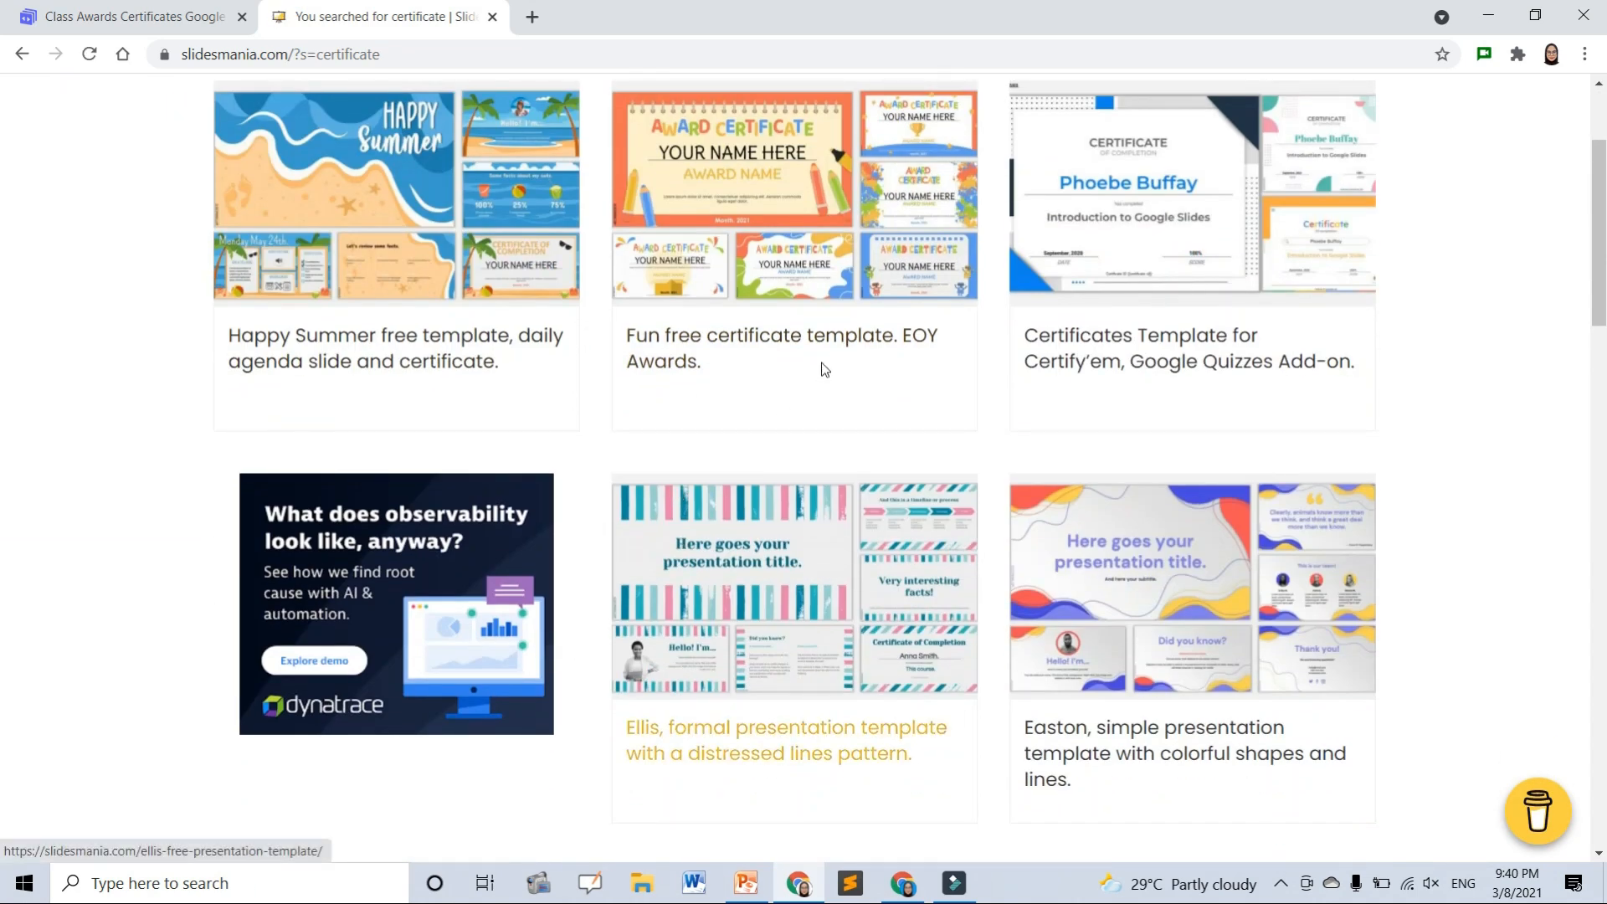
- Open the Fun free certificate template, dismiss the Grammarly ad, and scroll to its preview
click(865, 167)
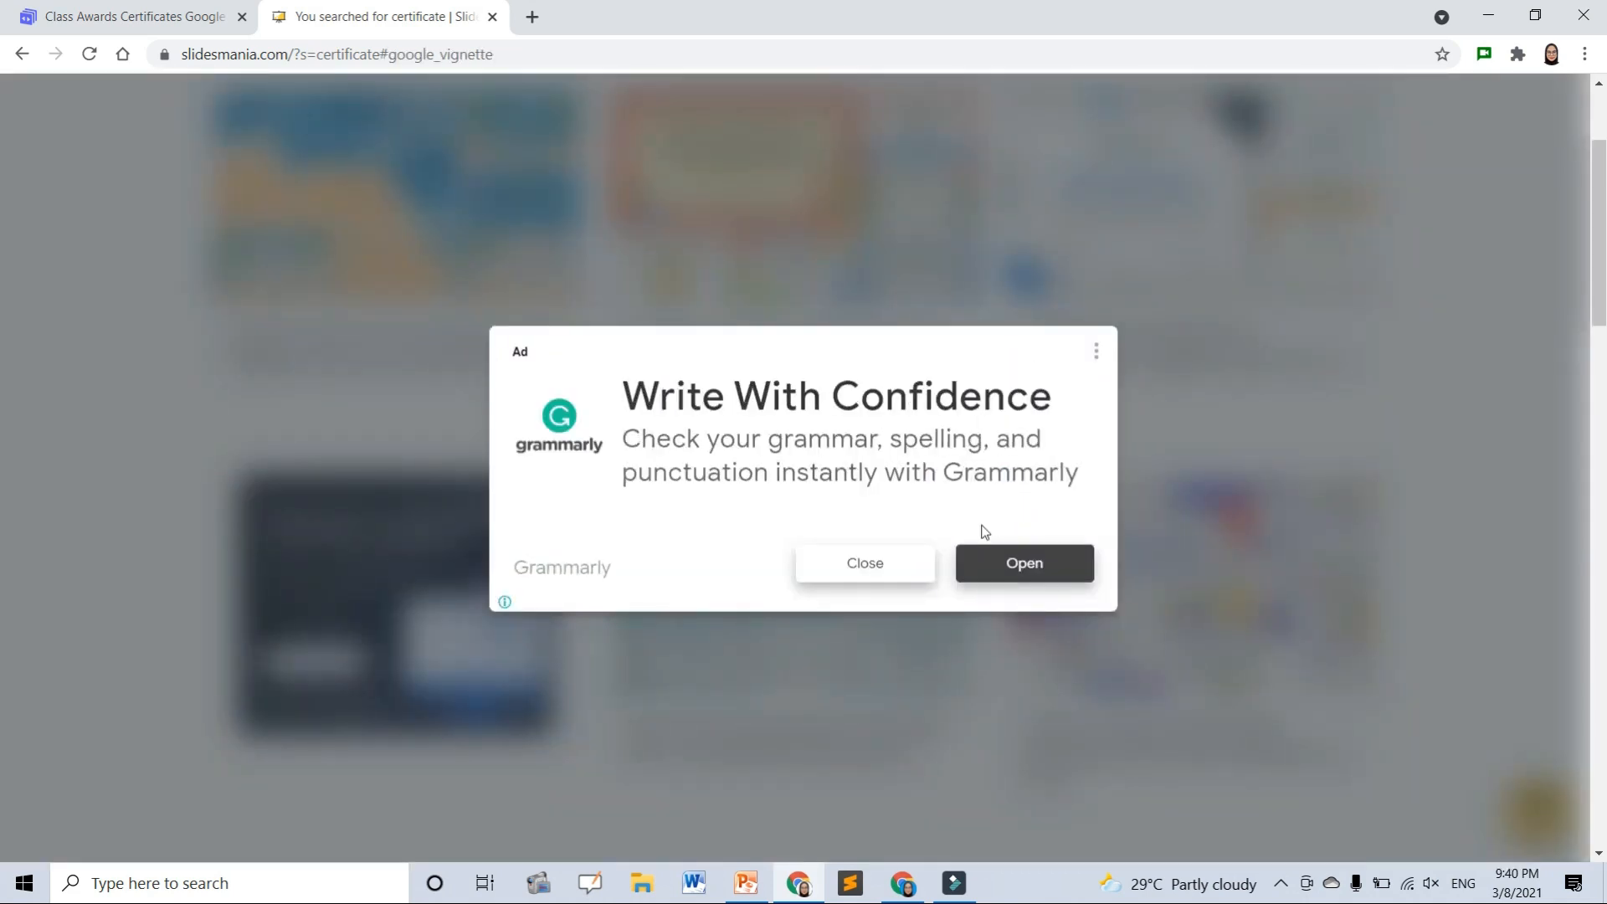
click(907, 557)
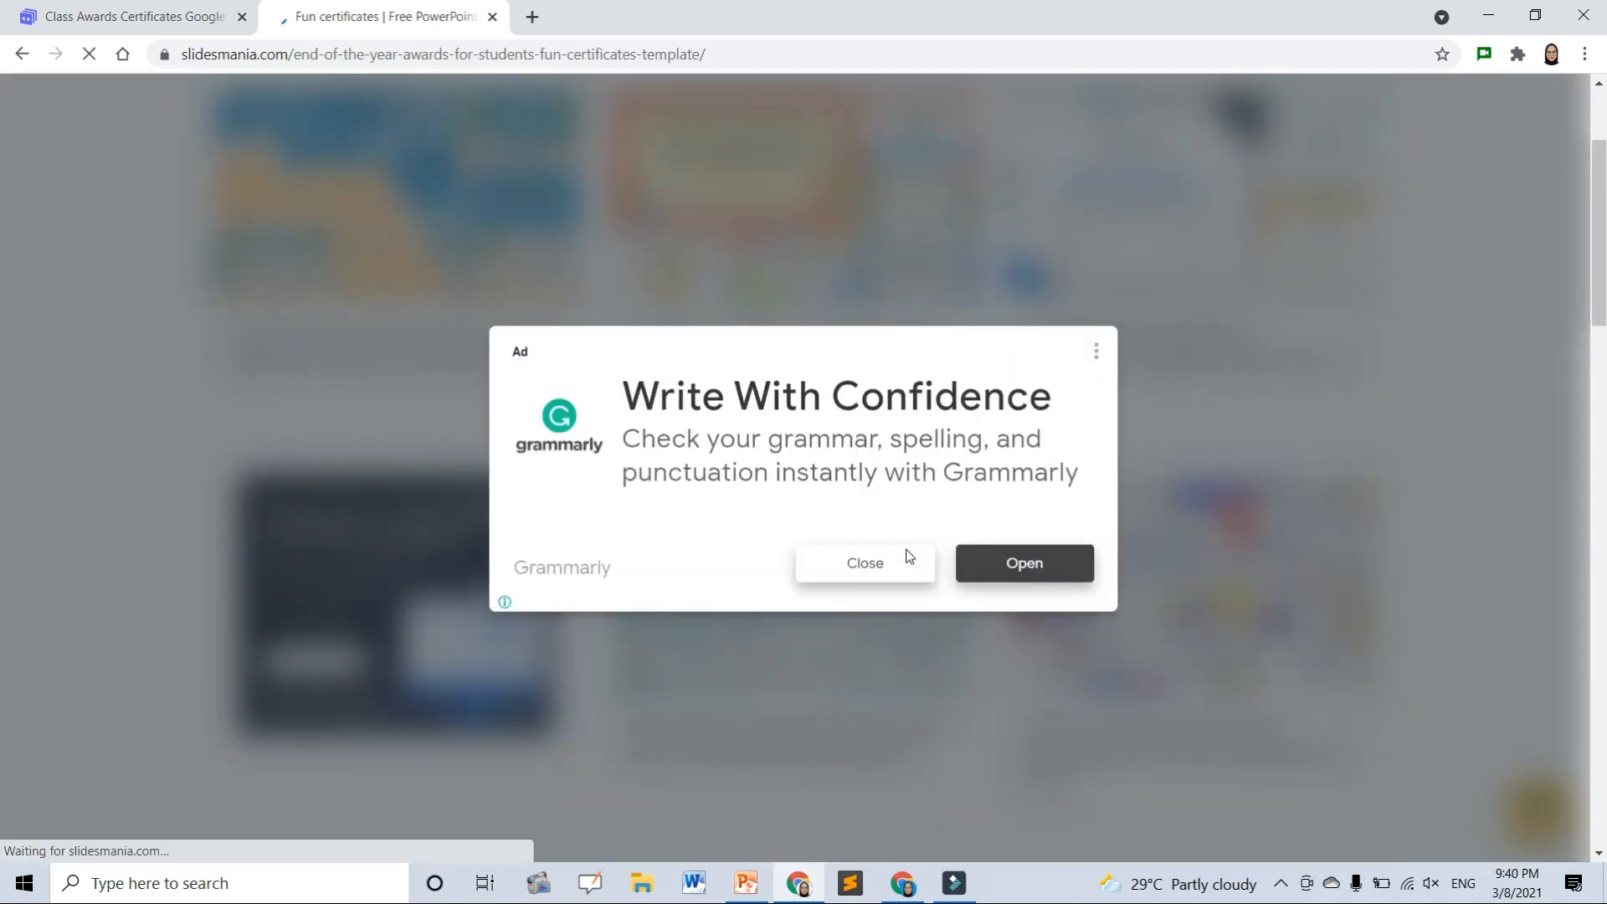
scroll(862, 507, down, 4)
scroll(861, 501, down, 4)
scroll(860, 500, up, 6)
scroll(861, 501, down, 2)
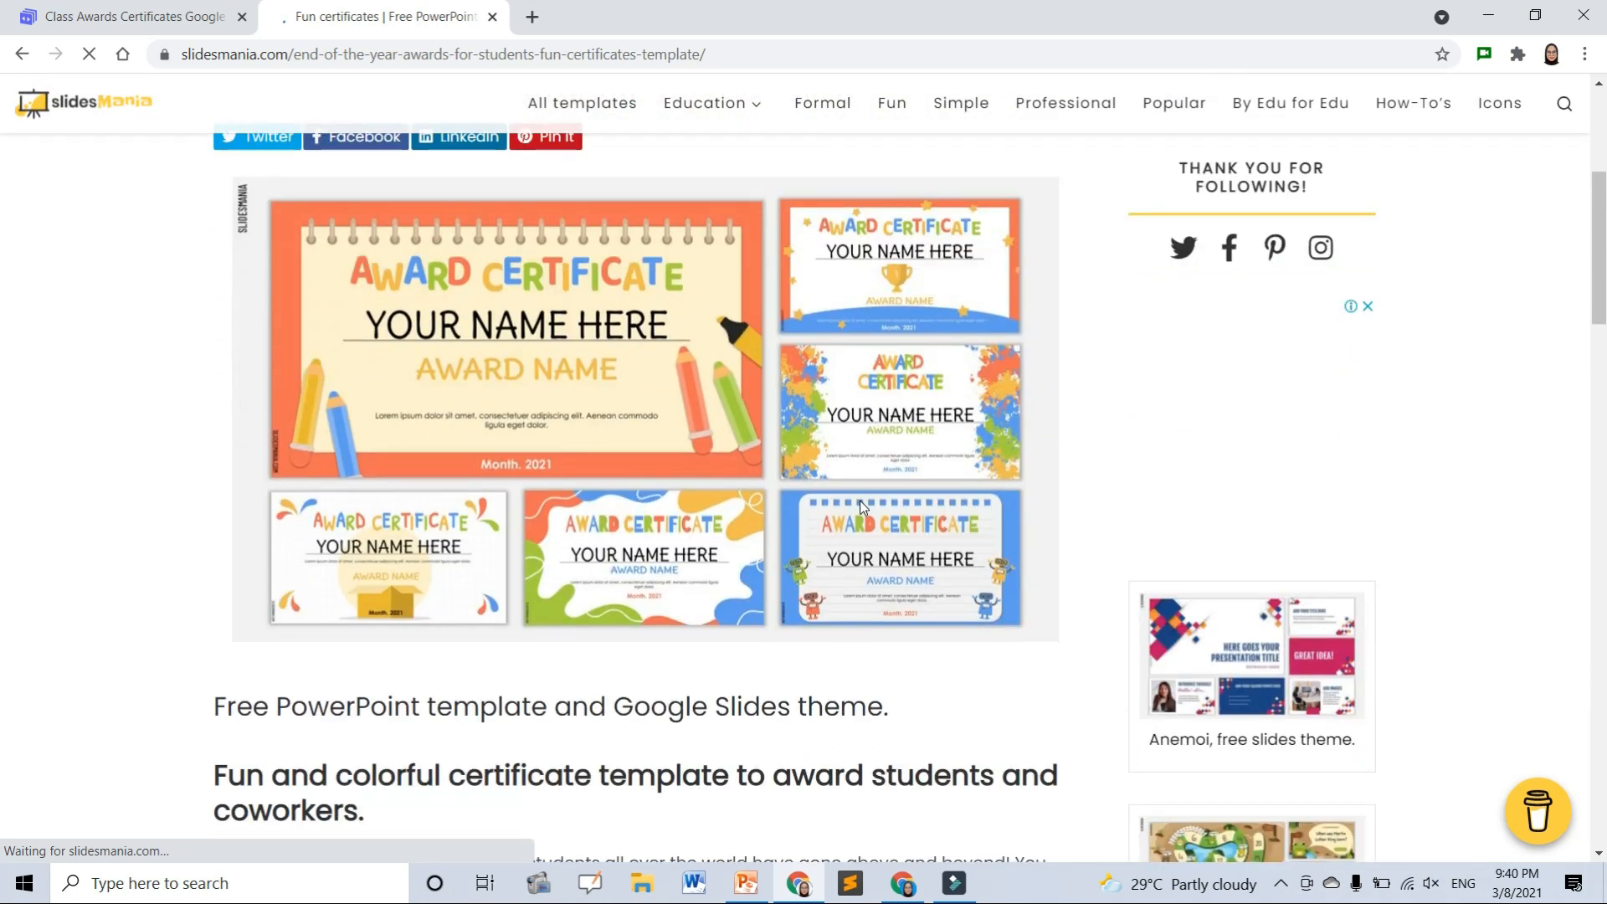
scroll(861, 501, down, 10)
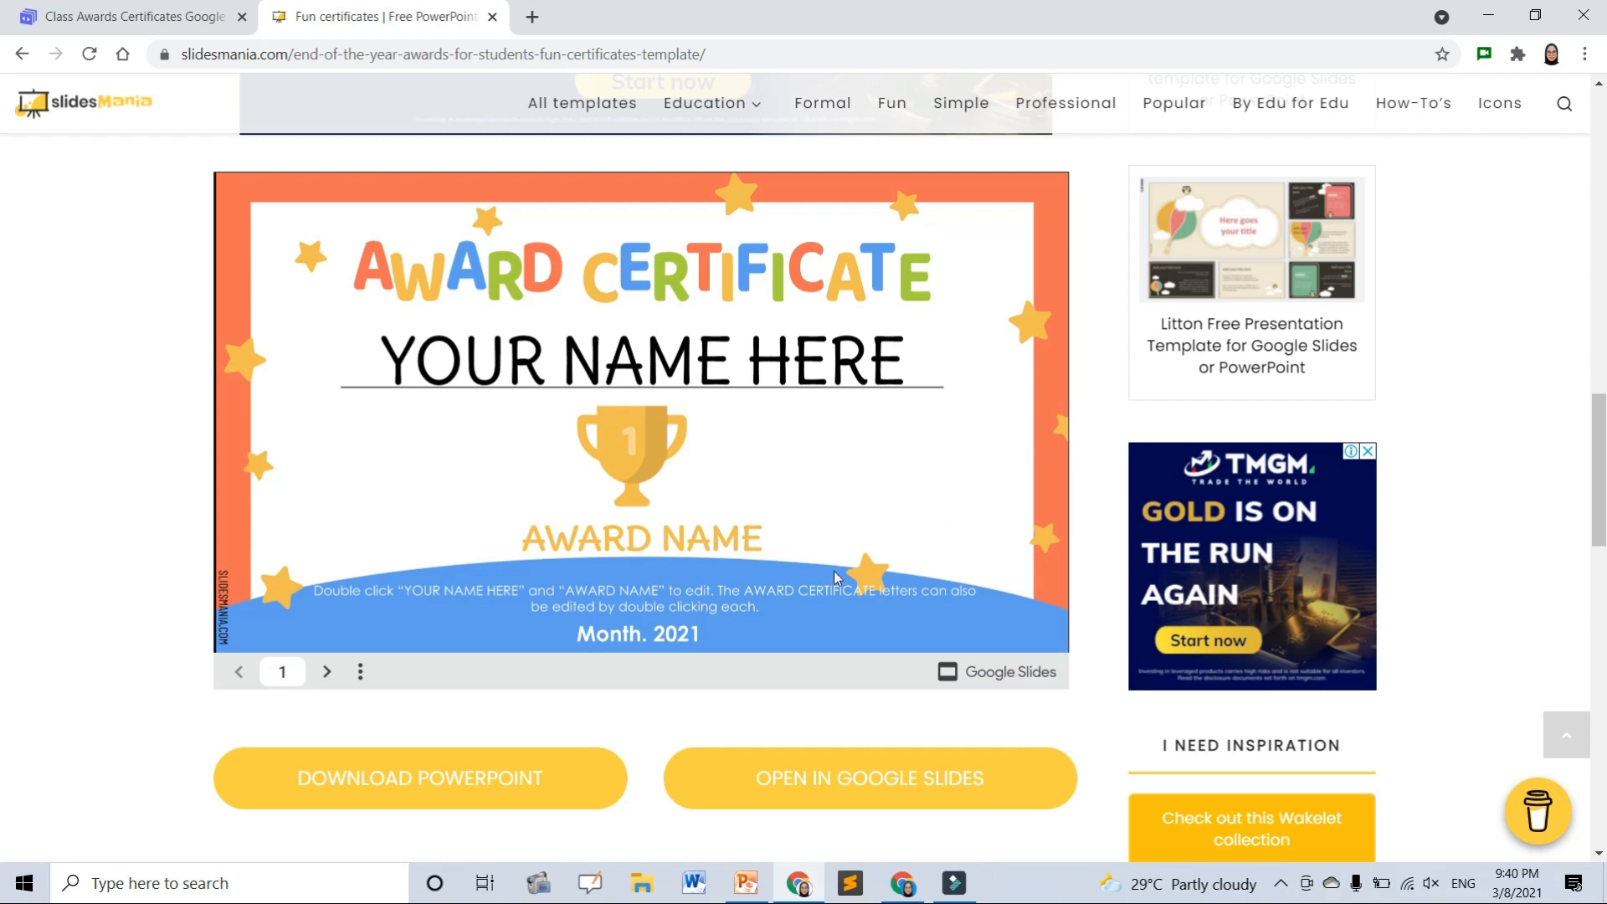
- Page through the certificate preview, return to slide 7, and open the template in Google Slides
click(318, 673)
click(318, 673)
click(318, 673)
click(319, 673)
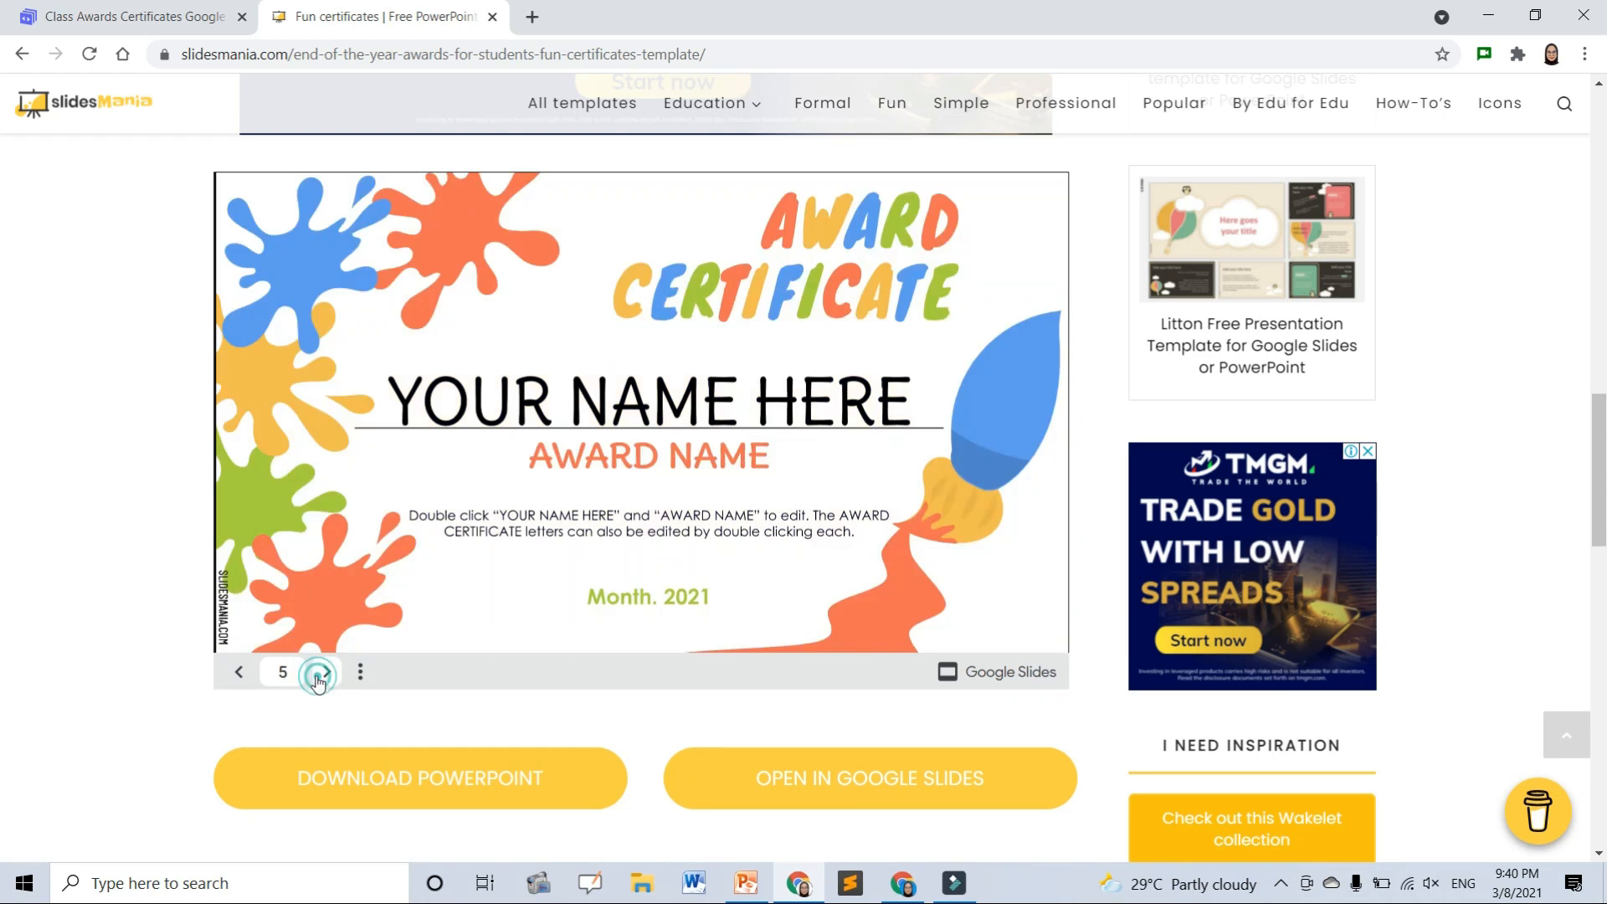
click(318, 673)
click(325, 672)
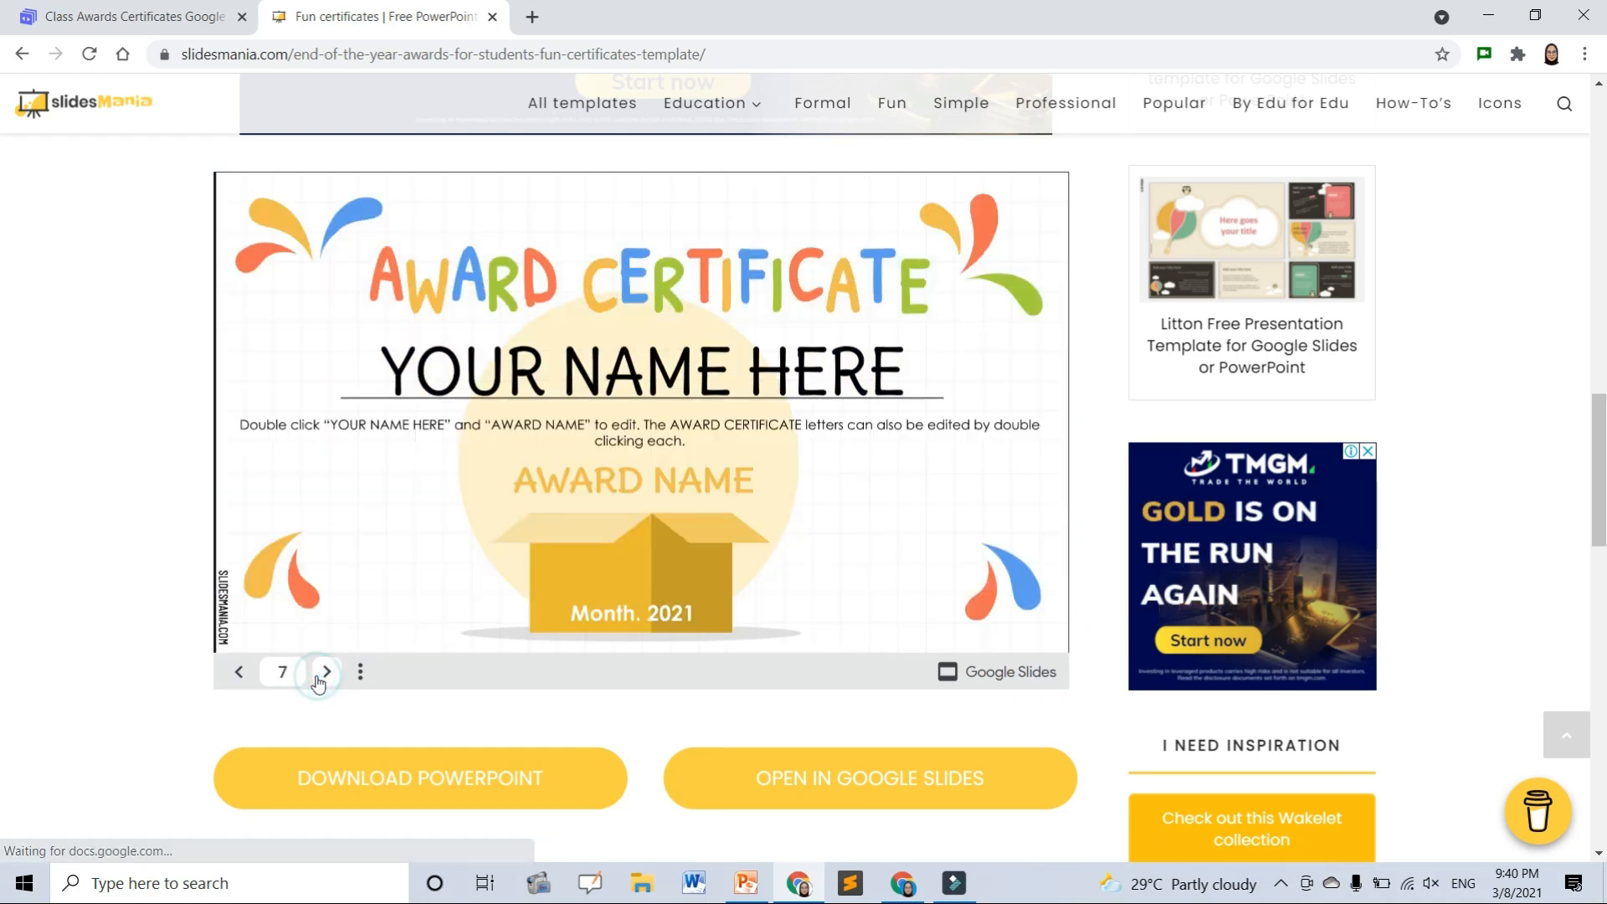
click(325, 672)
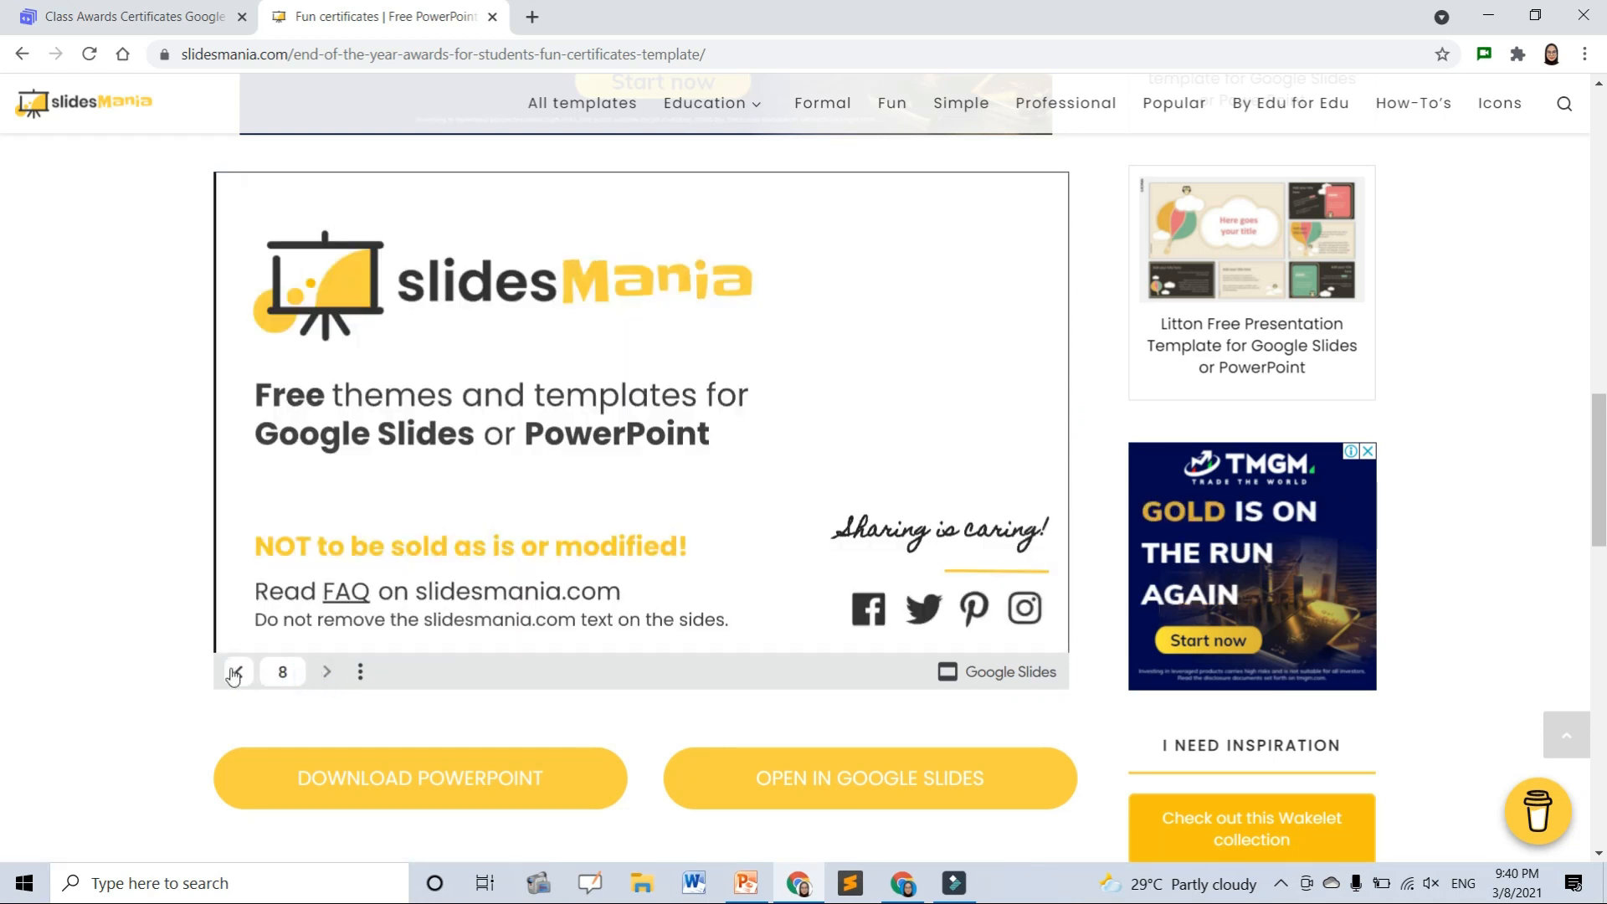
click(235, 674)
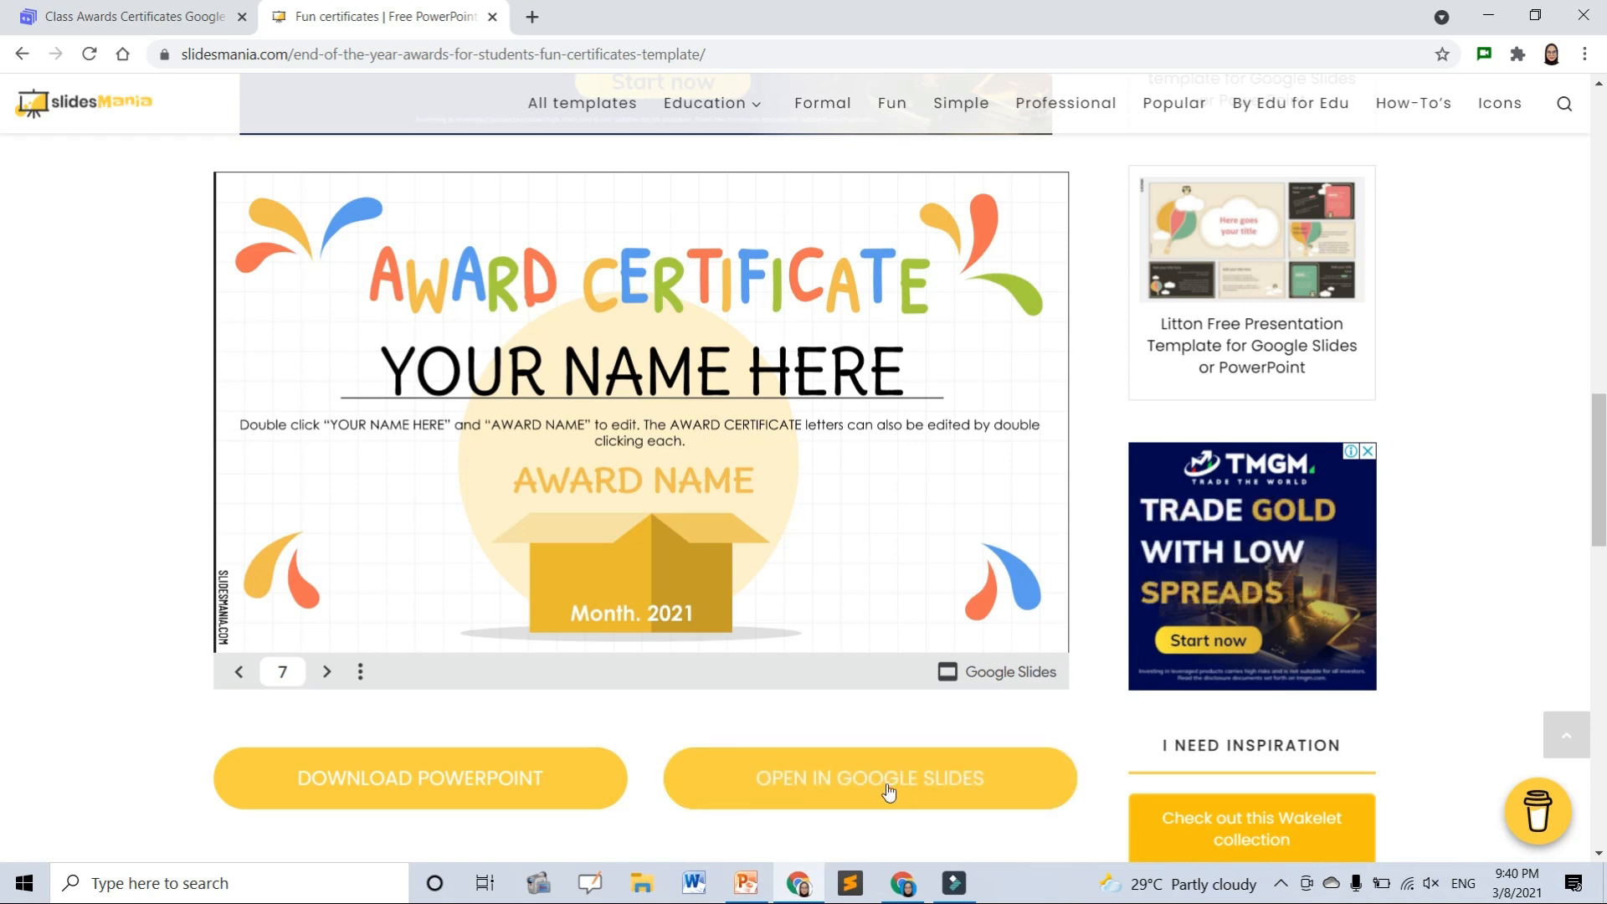
click(927, 767)
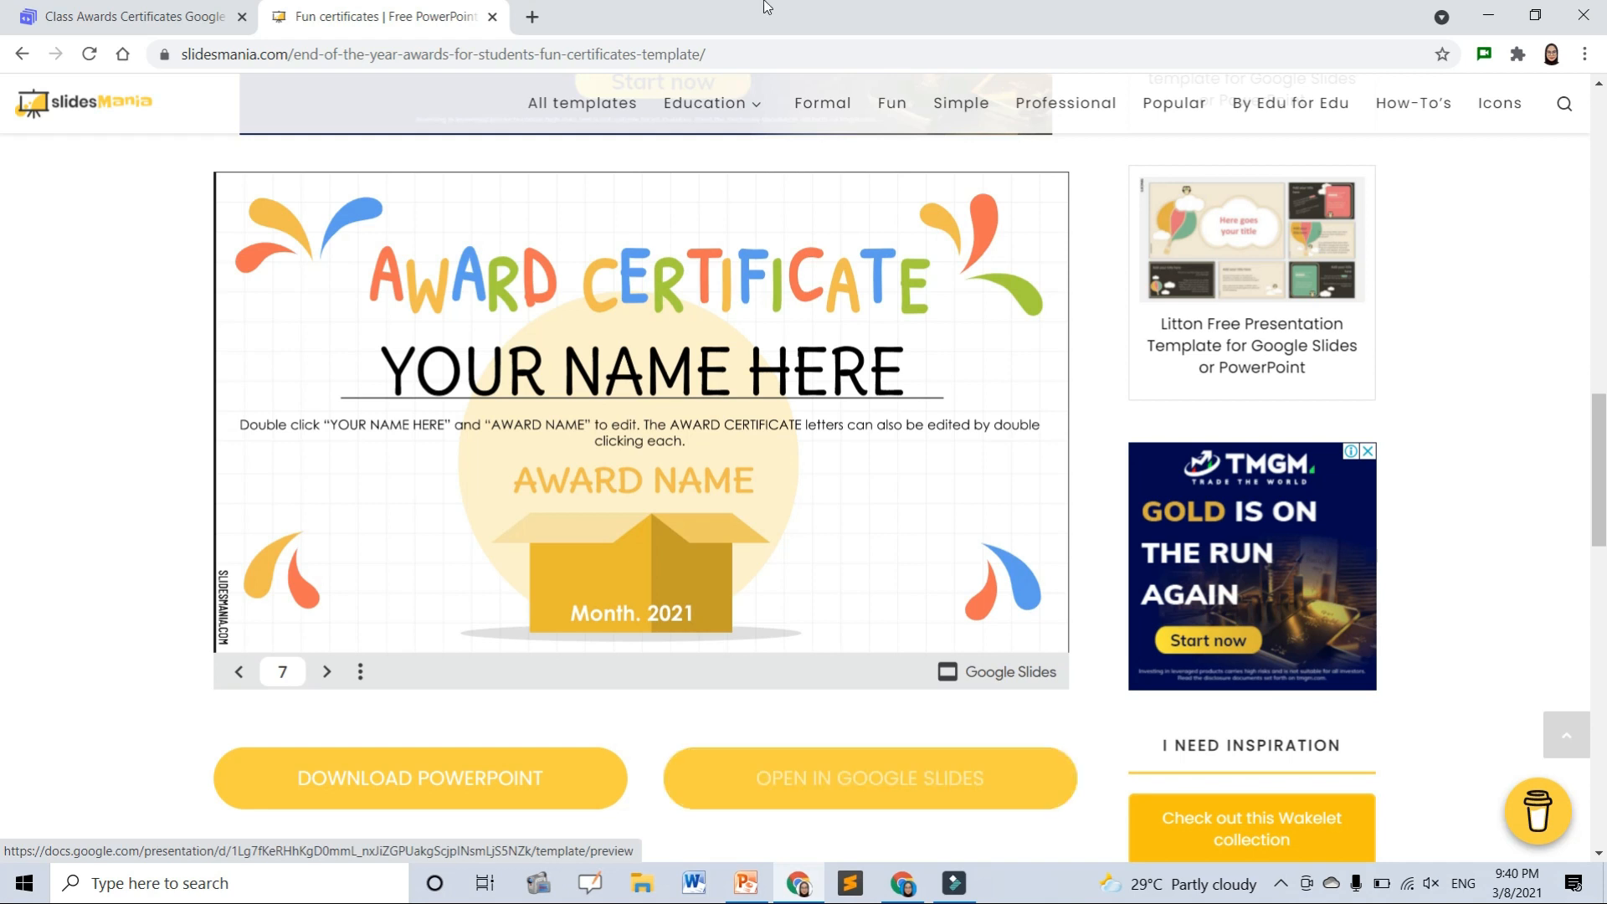
click(532, 17)
- Restore Chrome to a window and open a new window under another profile
click(544, 52)
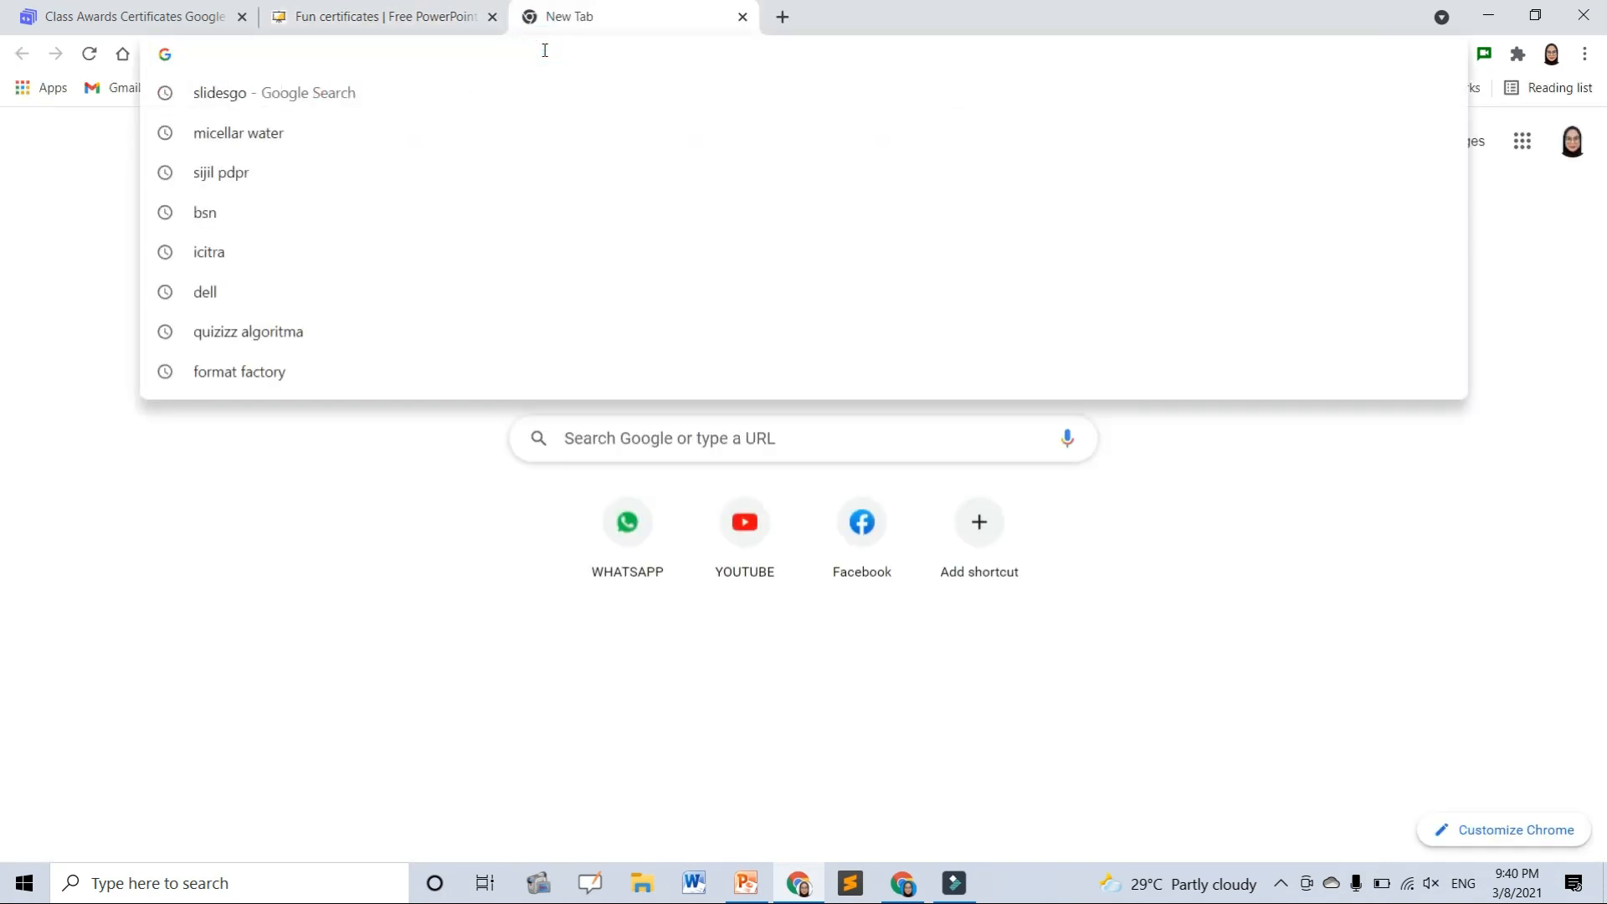
text(c)
key(BackSpace)
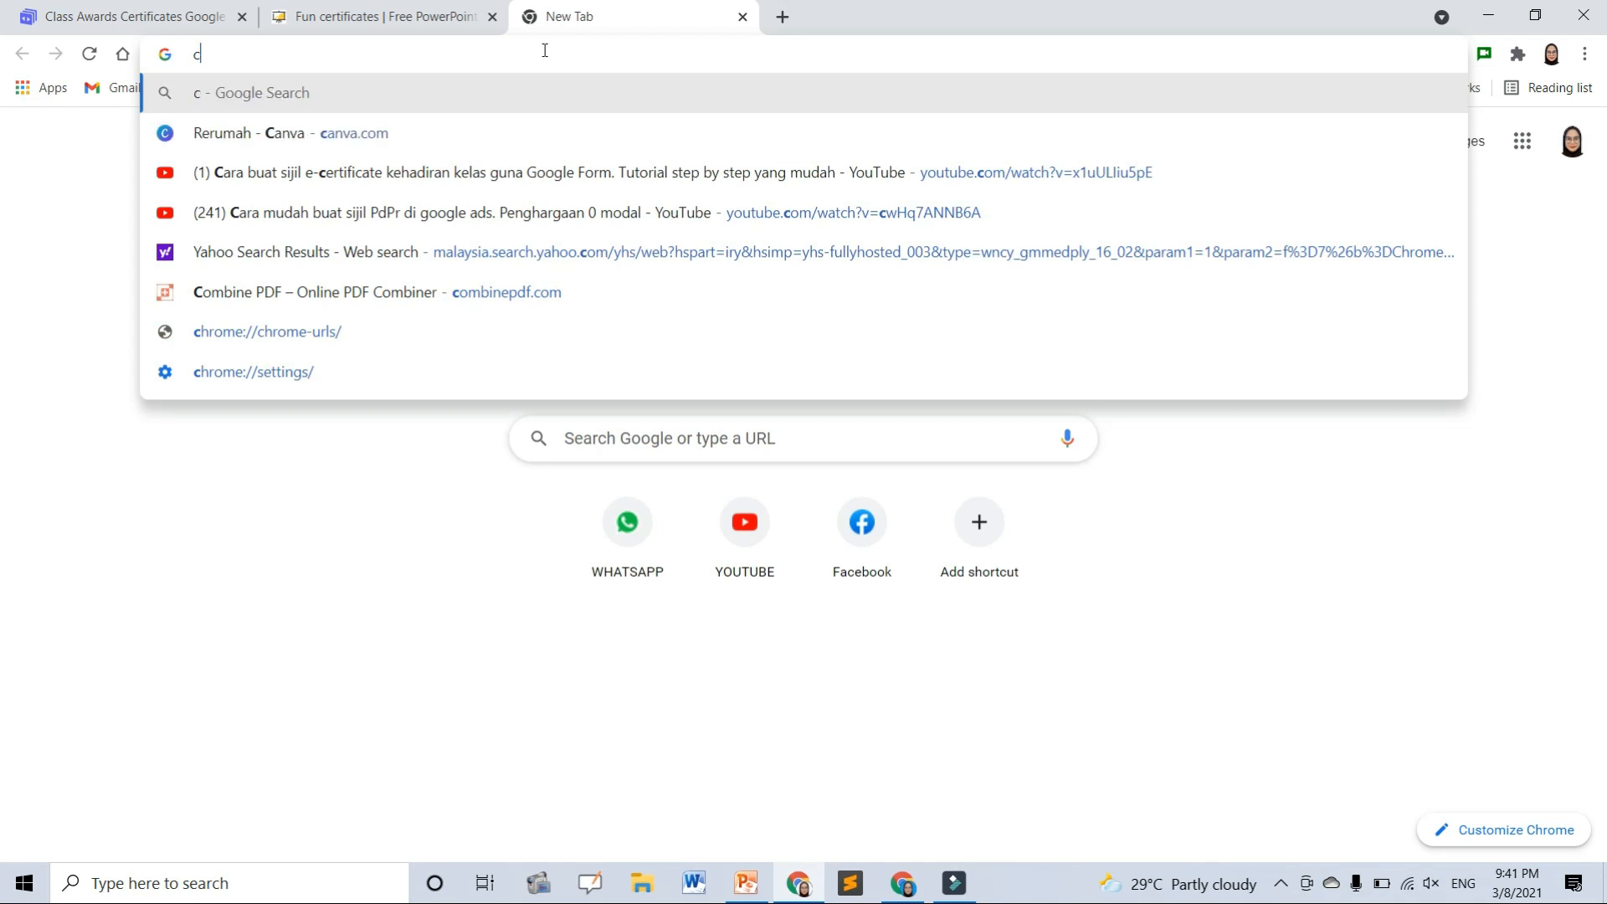
key(BackSpace)
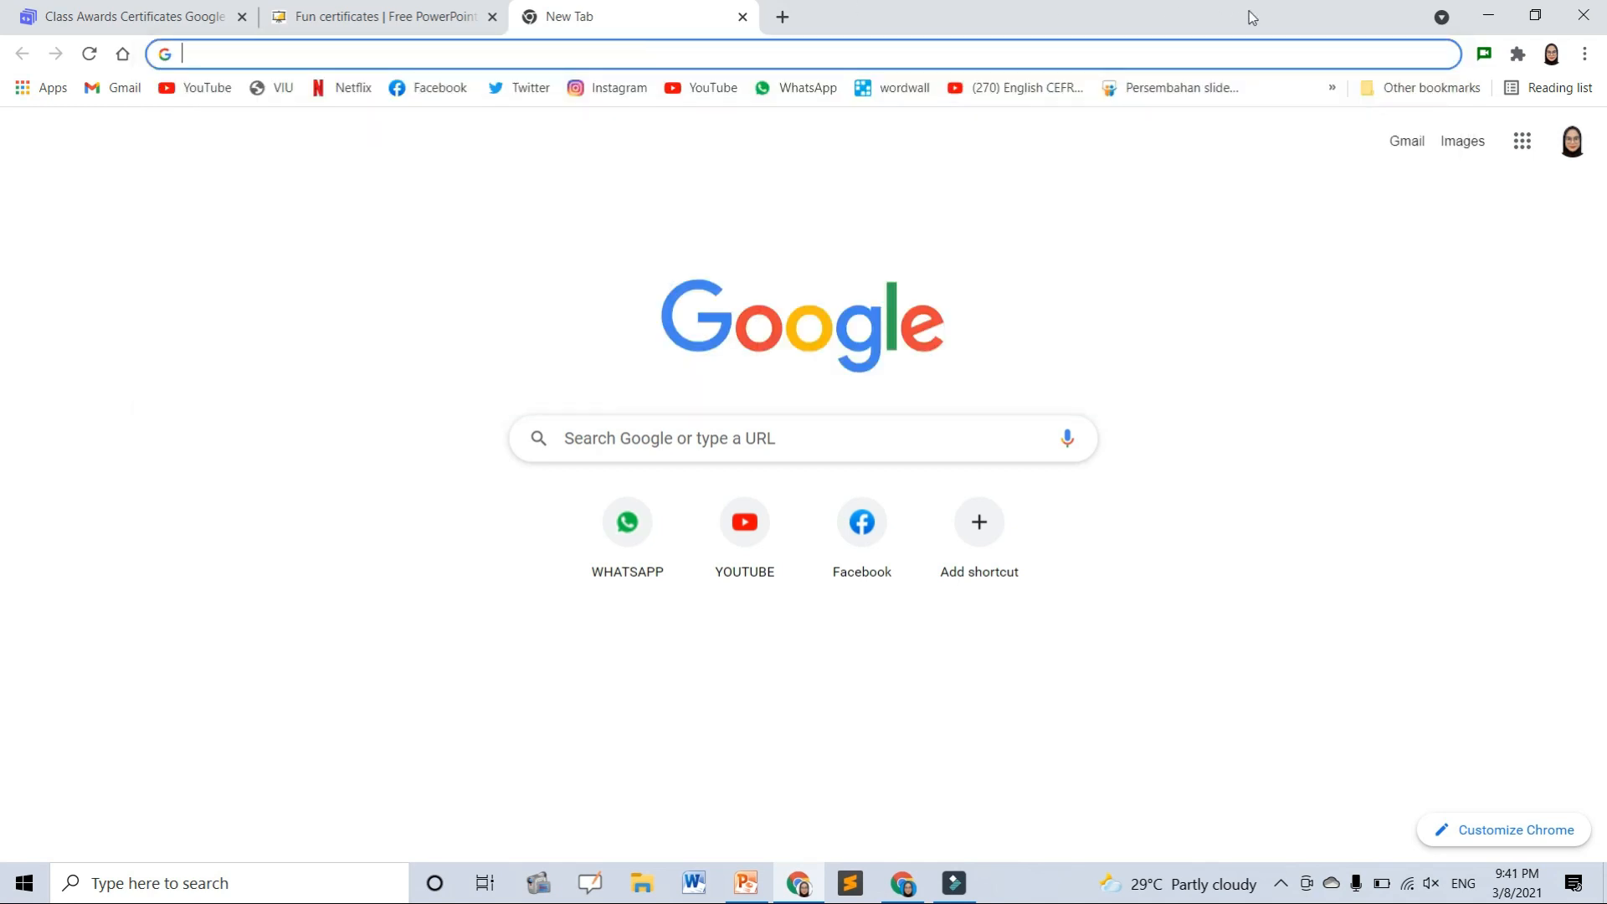
drag(1247, 24, 982, 495)
click(1307, 538)
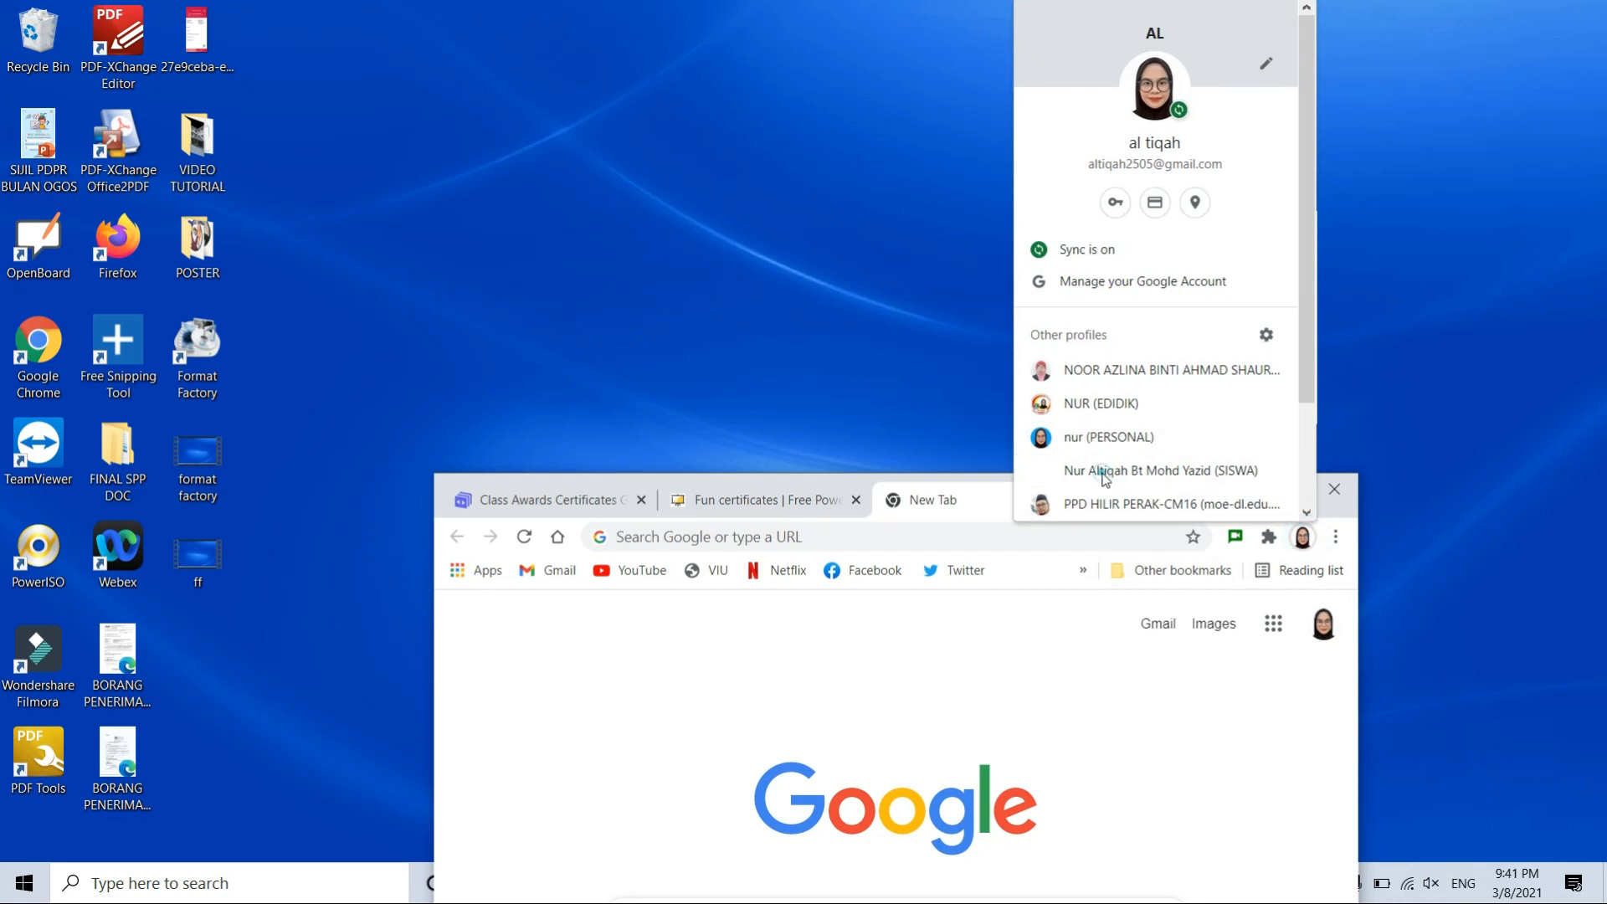
click(1114, 470)
- Maximize the new window and open the 'Home - Canva' bookmark
click(1294, 500)
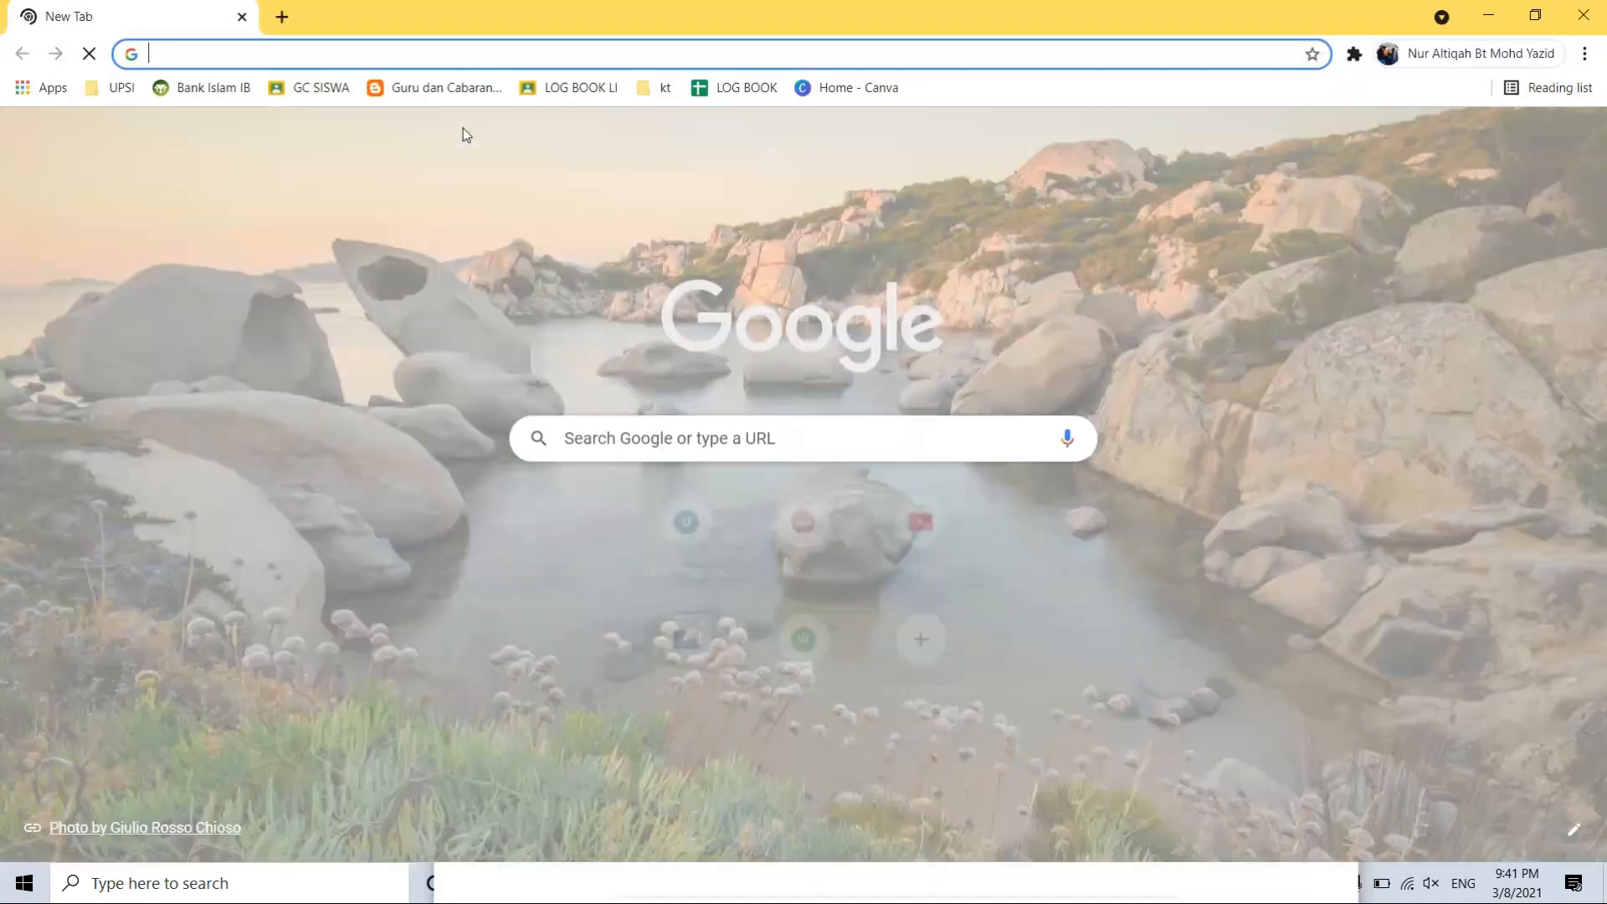
click(369, 58)
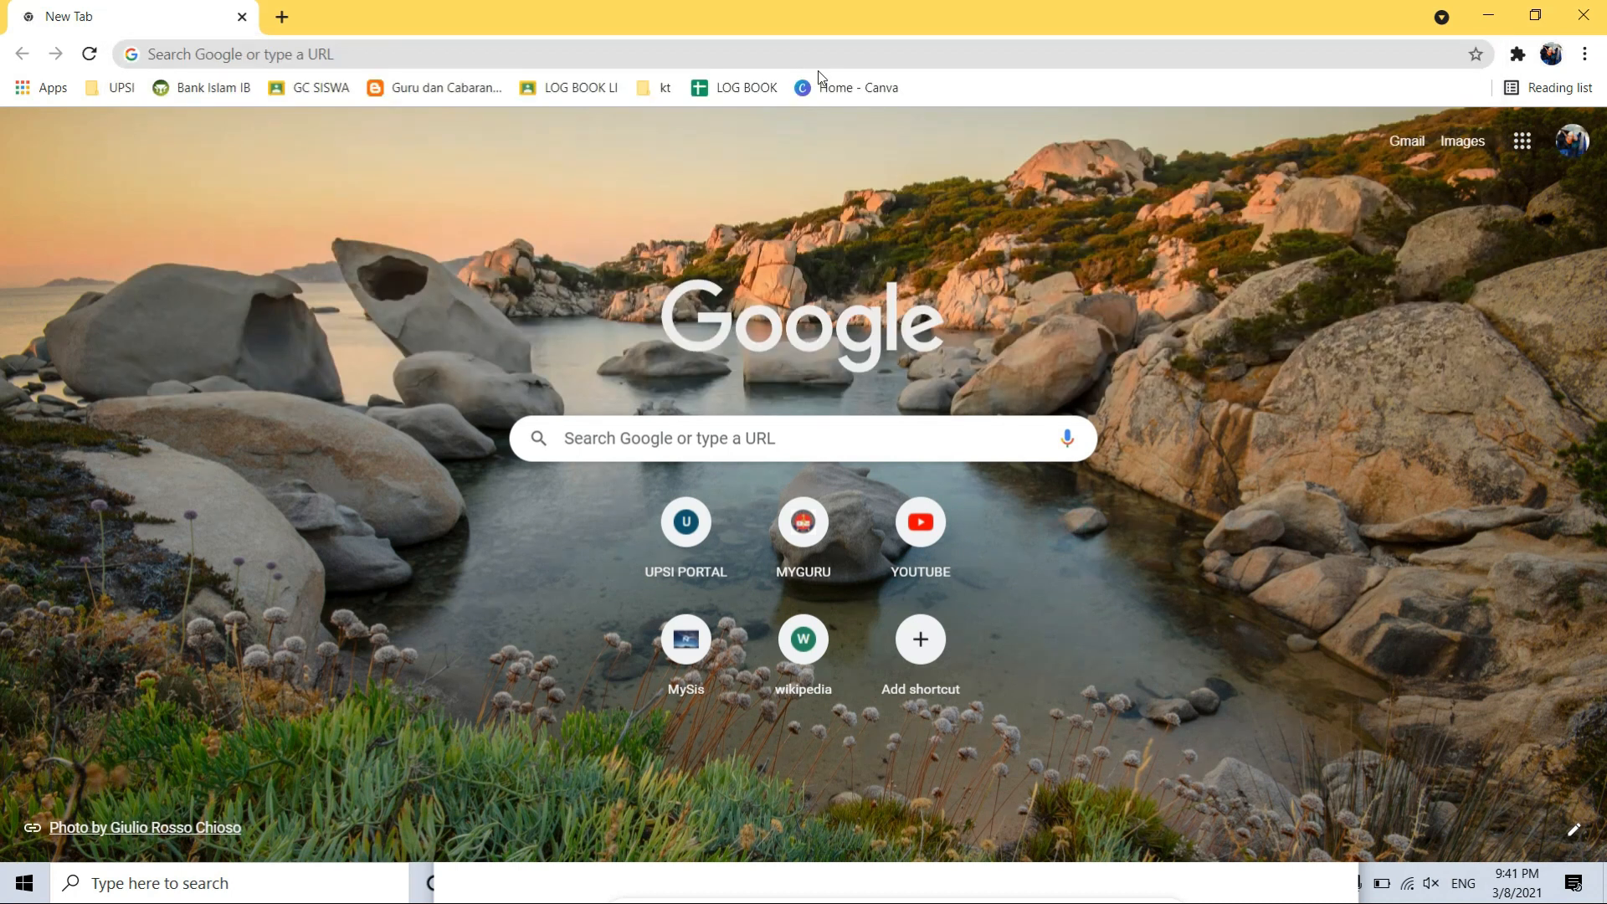
click(826, 89)
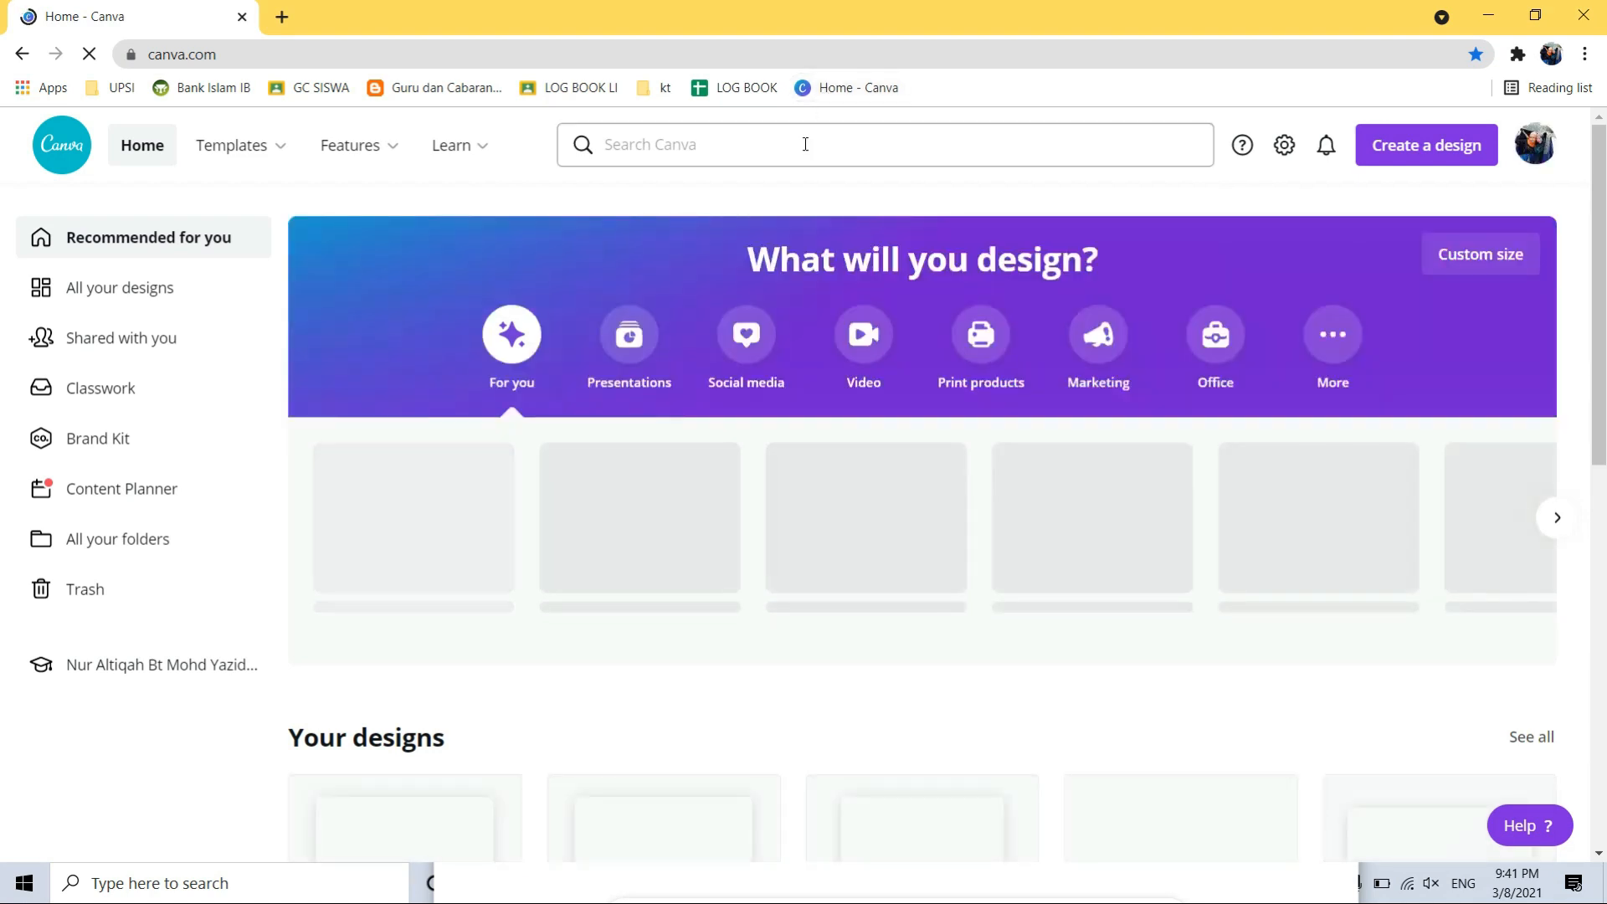
- Search Canva templates for 'certificate' using the recent search
click(805, 145)
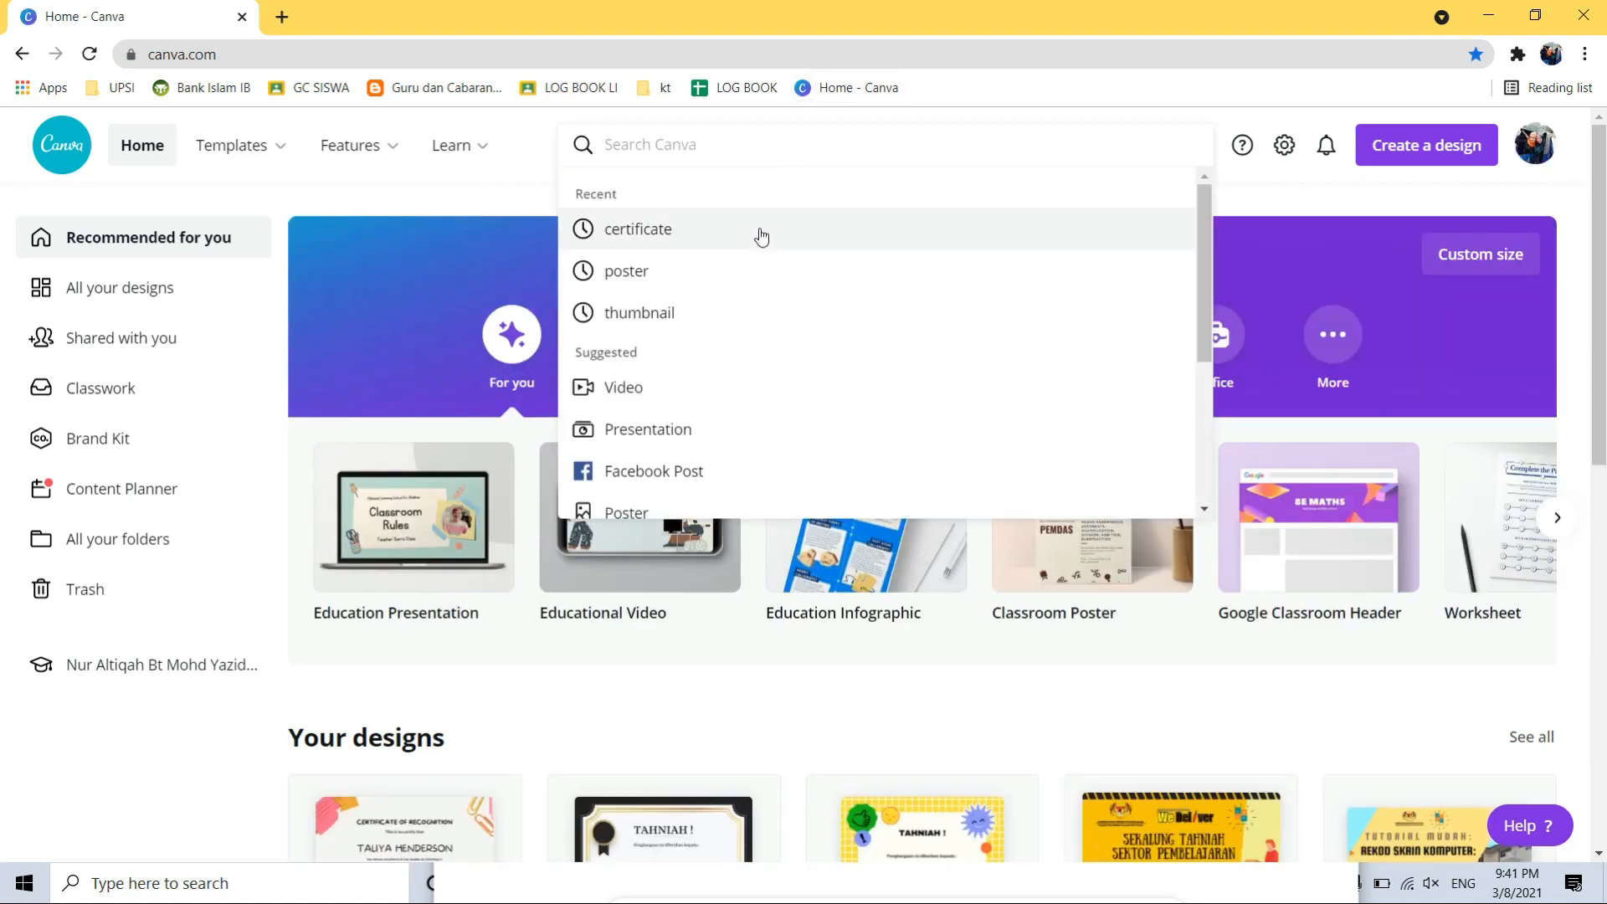
click(655, 231)
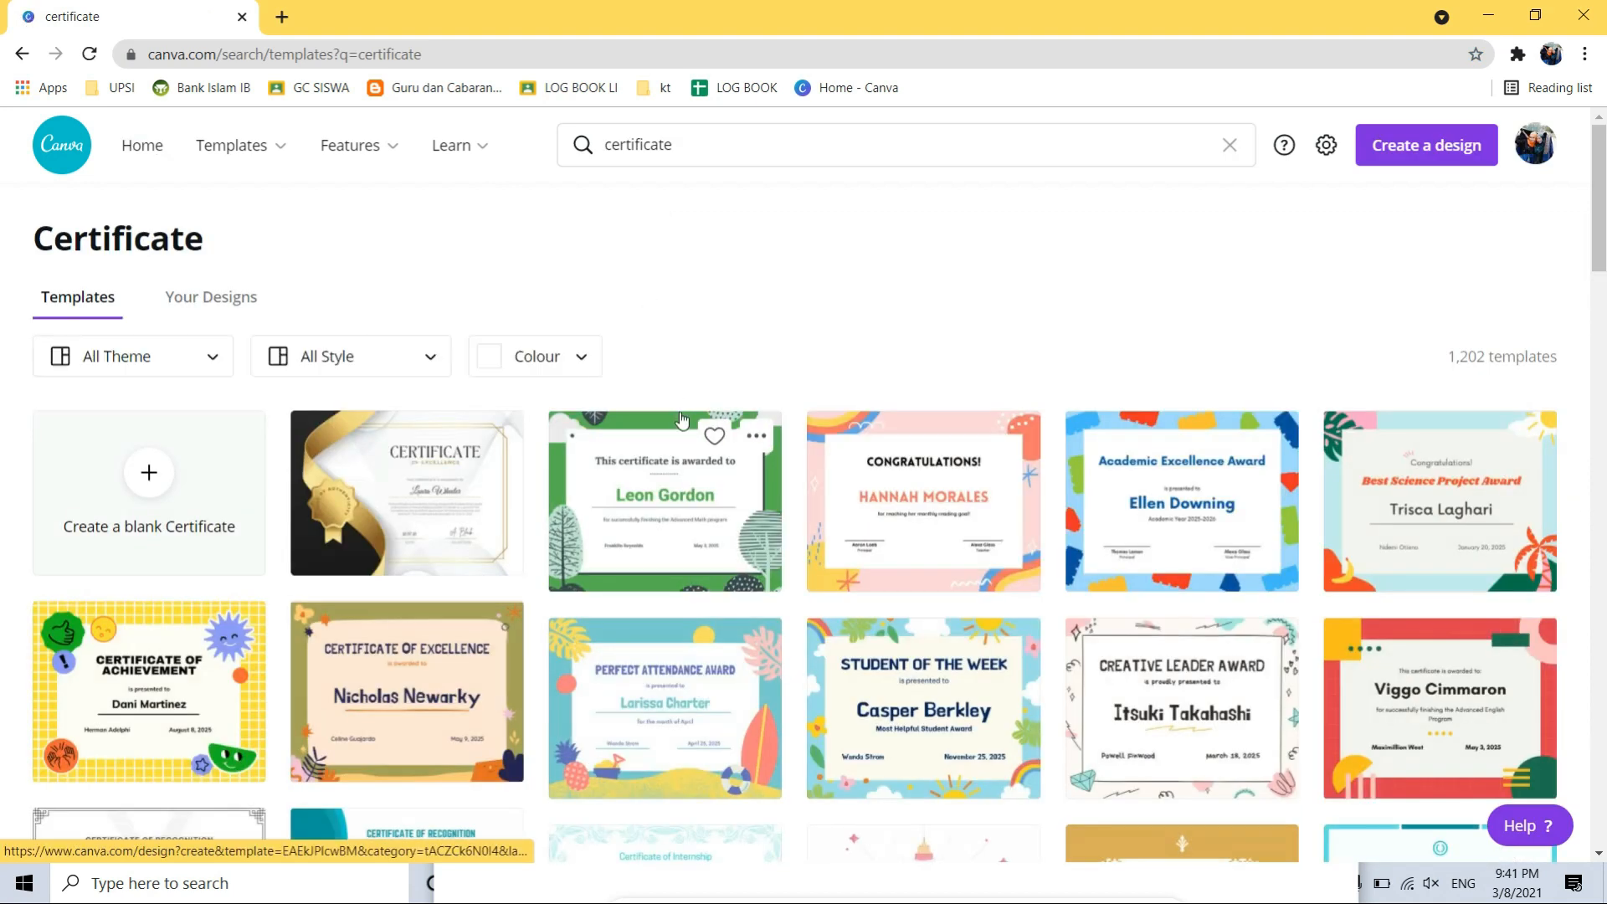
scroll(681, 419, down, 4)
scroll(681, 412, down, 4)
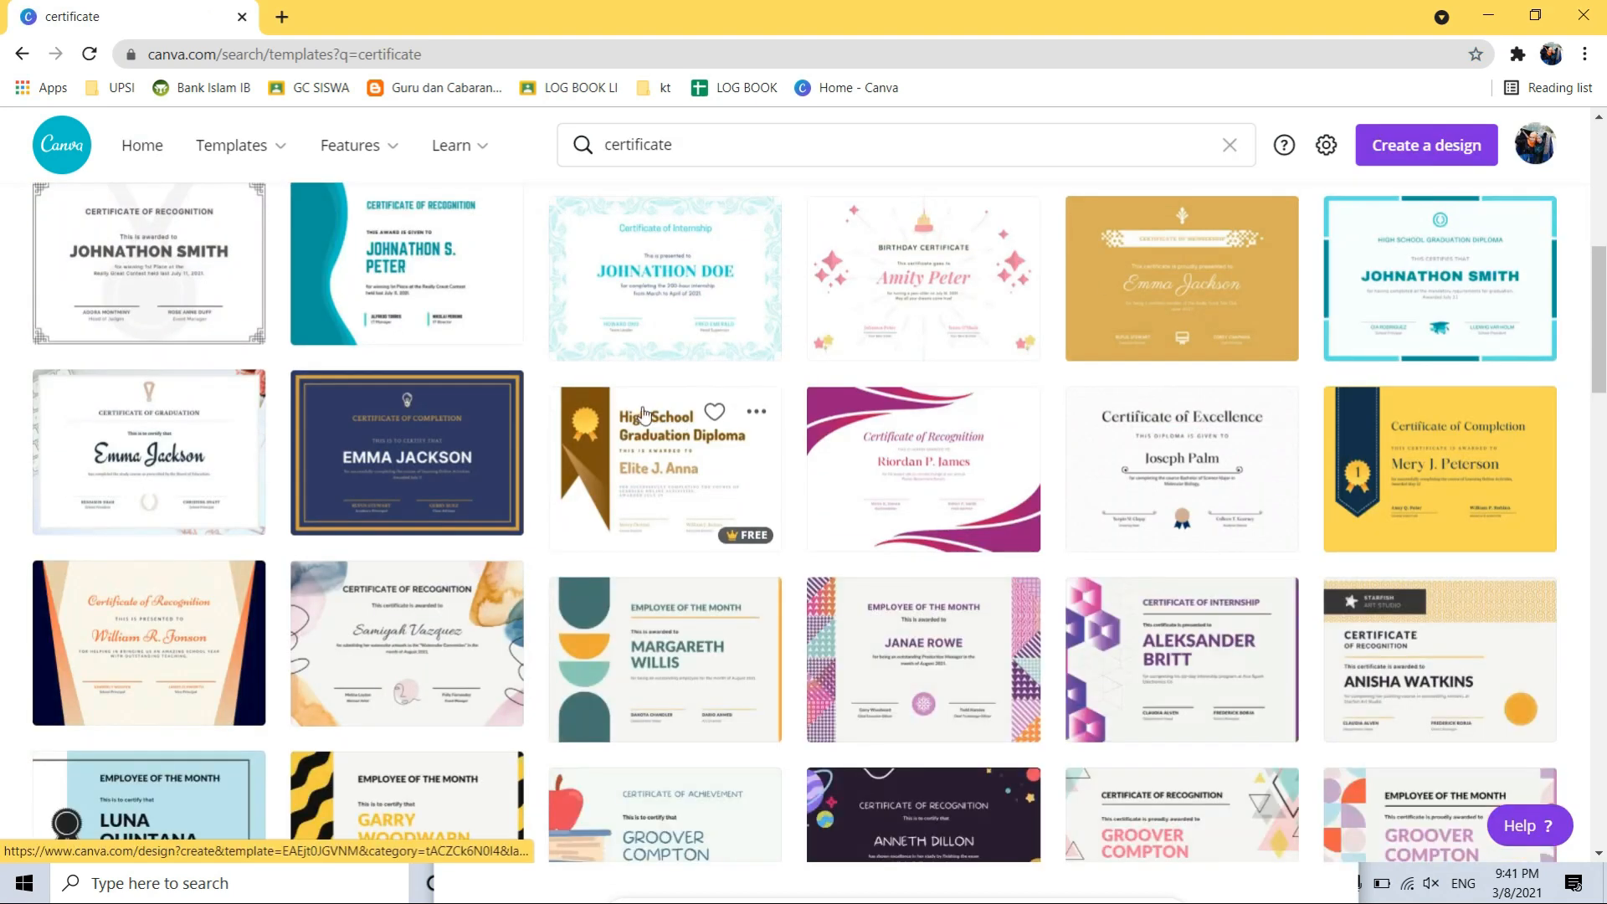
- Compare with the SlidesMania Fun certificates and Slidesgo Class Awards pages in the other window
key(alt+Tab)
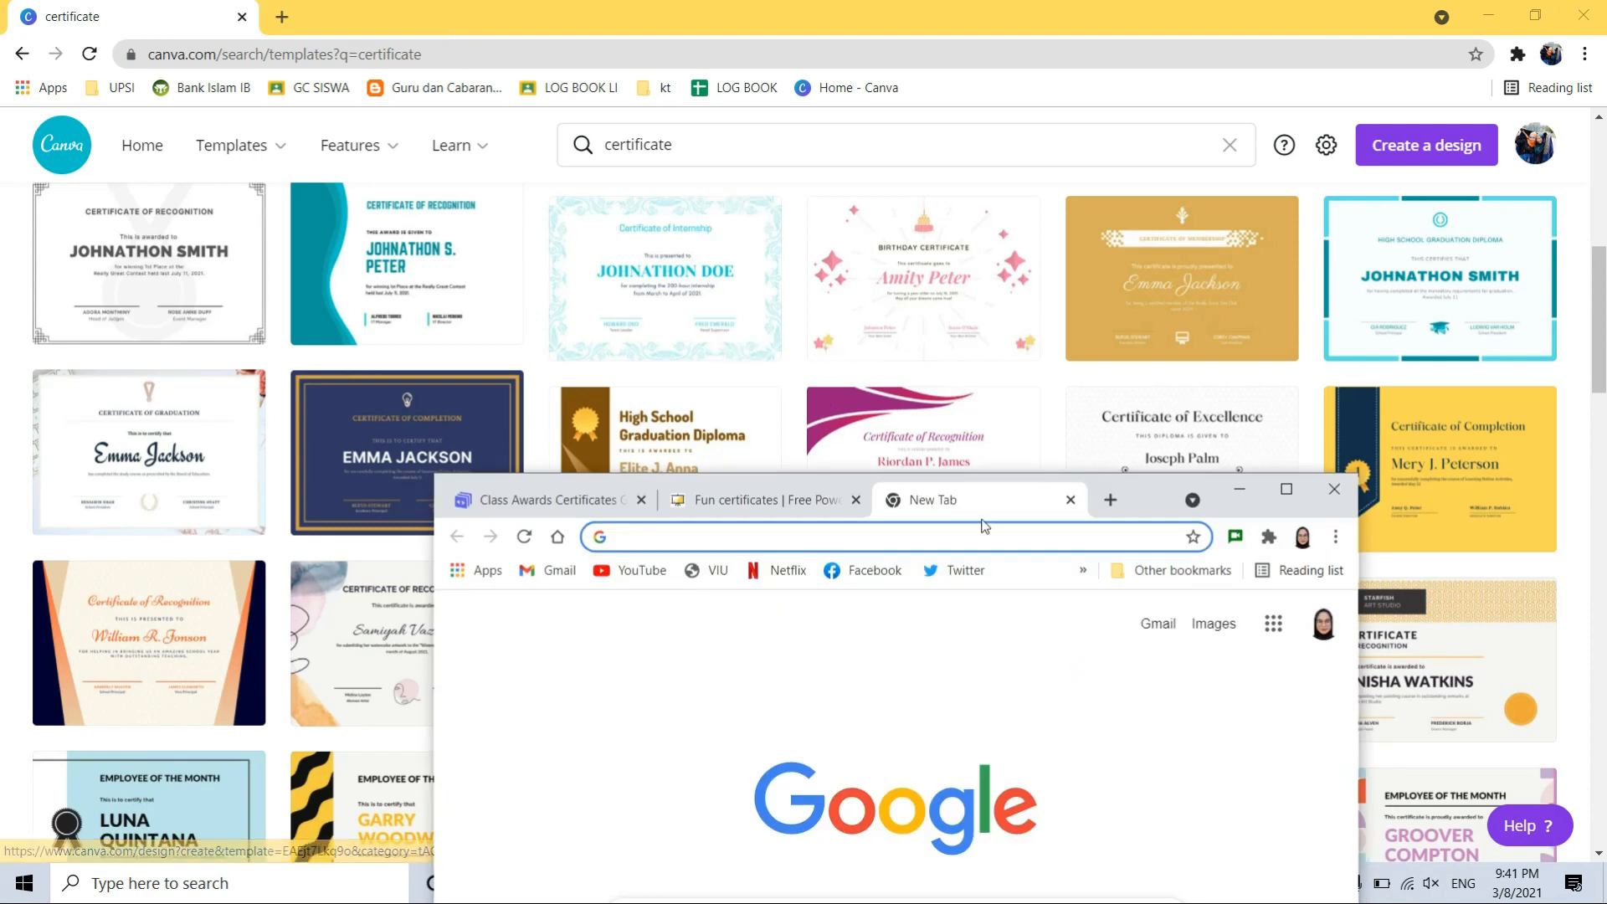
click(766, 500)
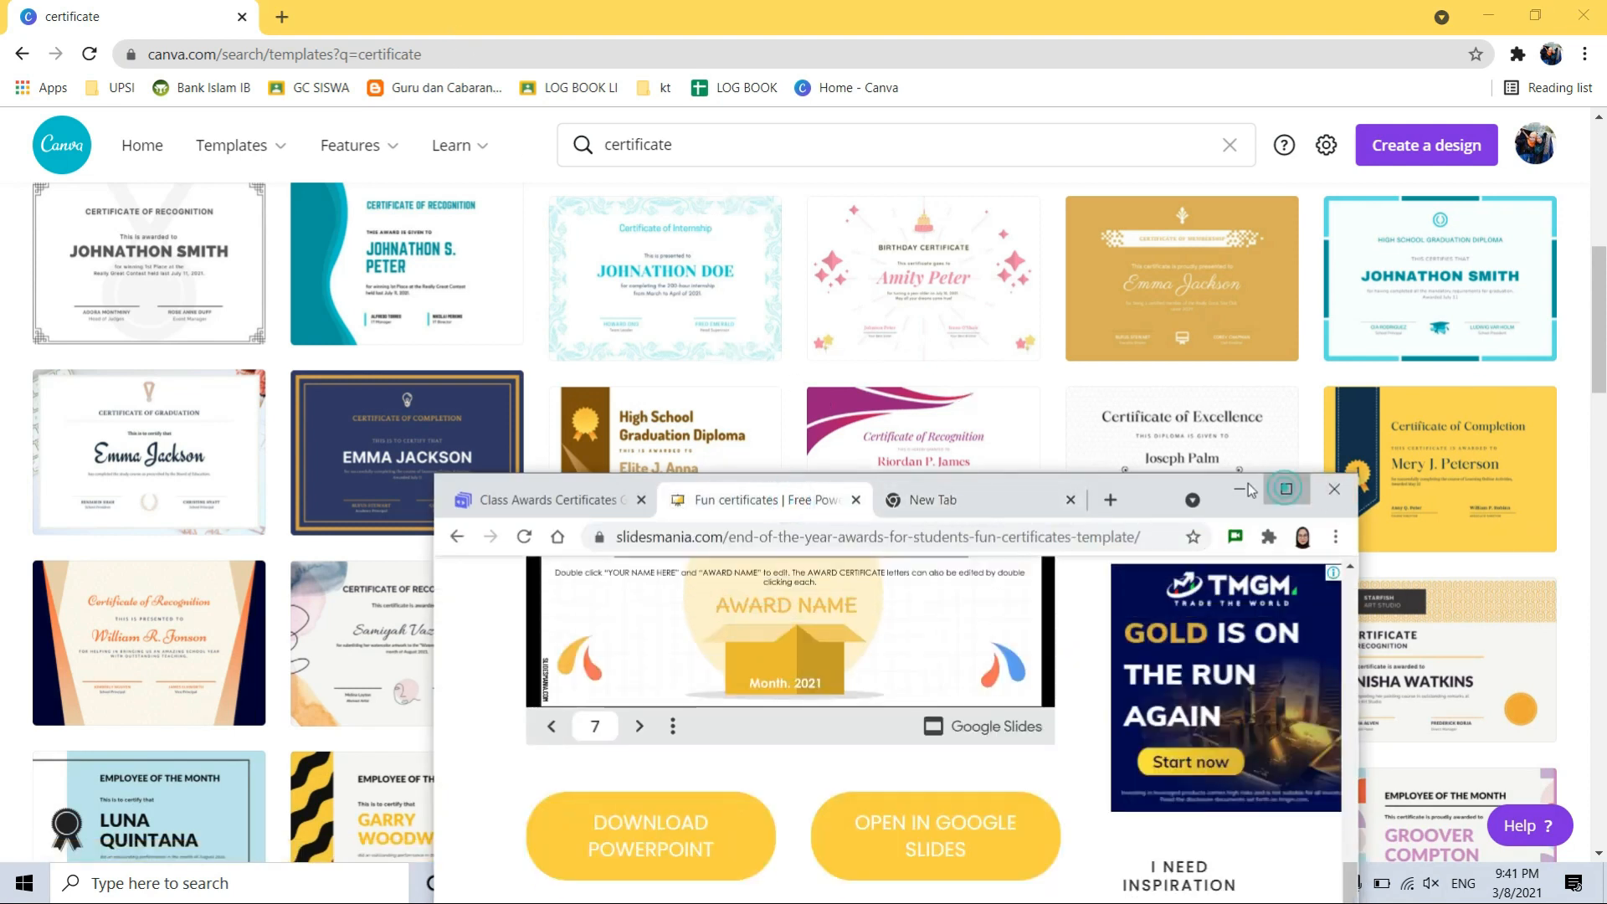
click(1286, 489)
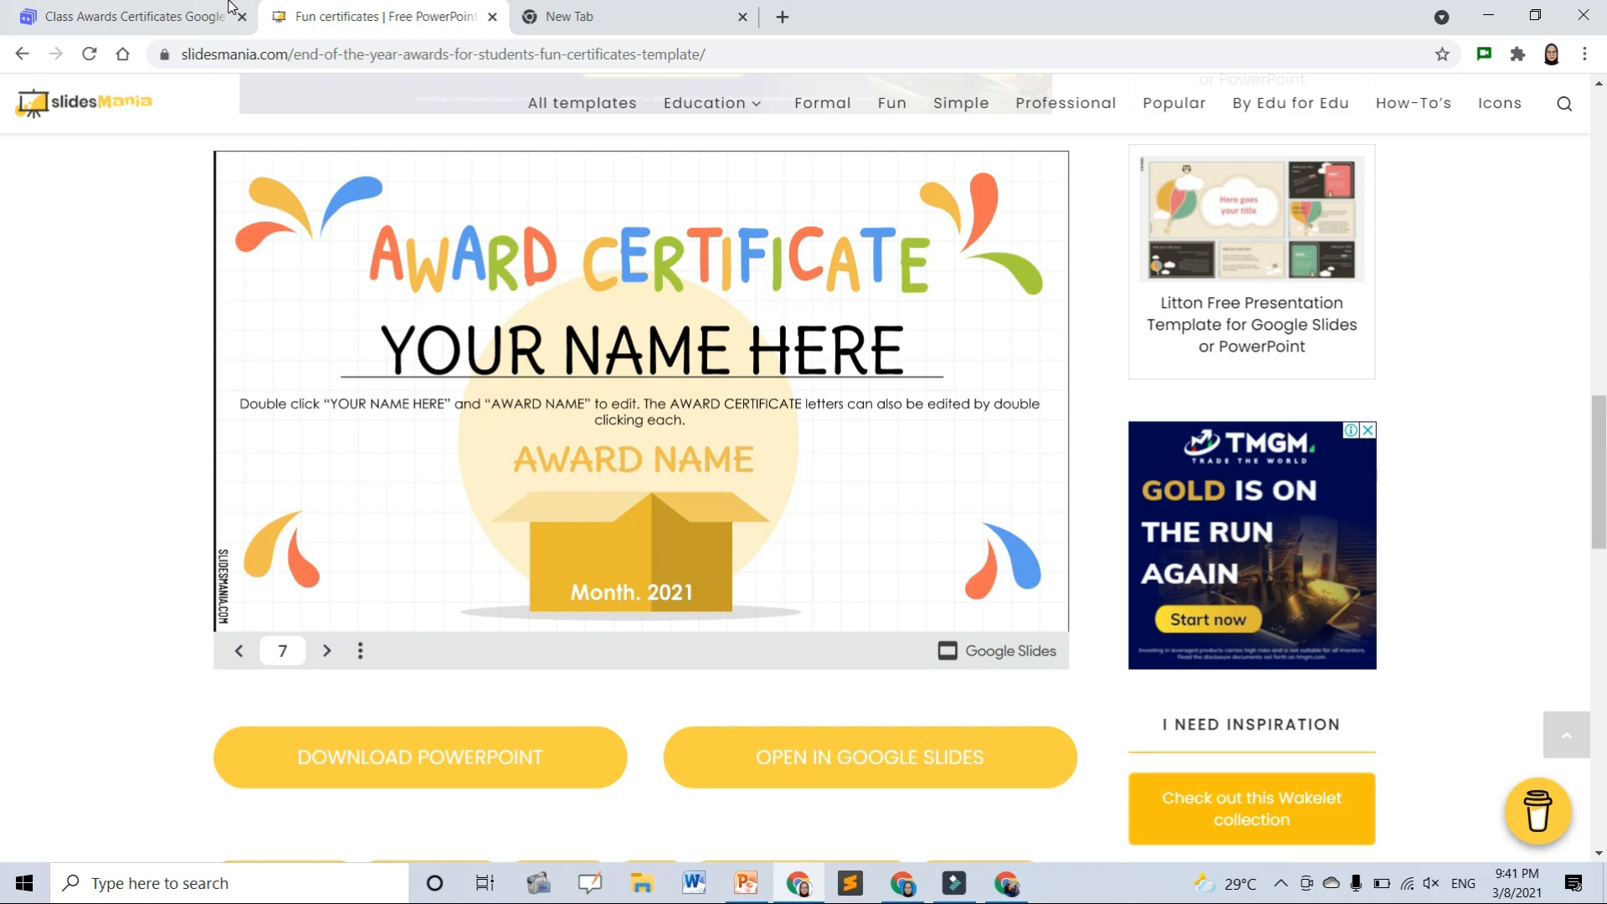
click(201, 16)
scroll(751, 655, down, 2)
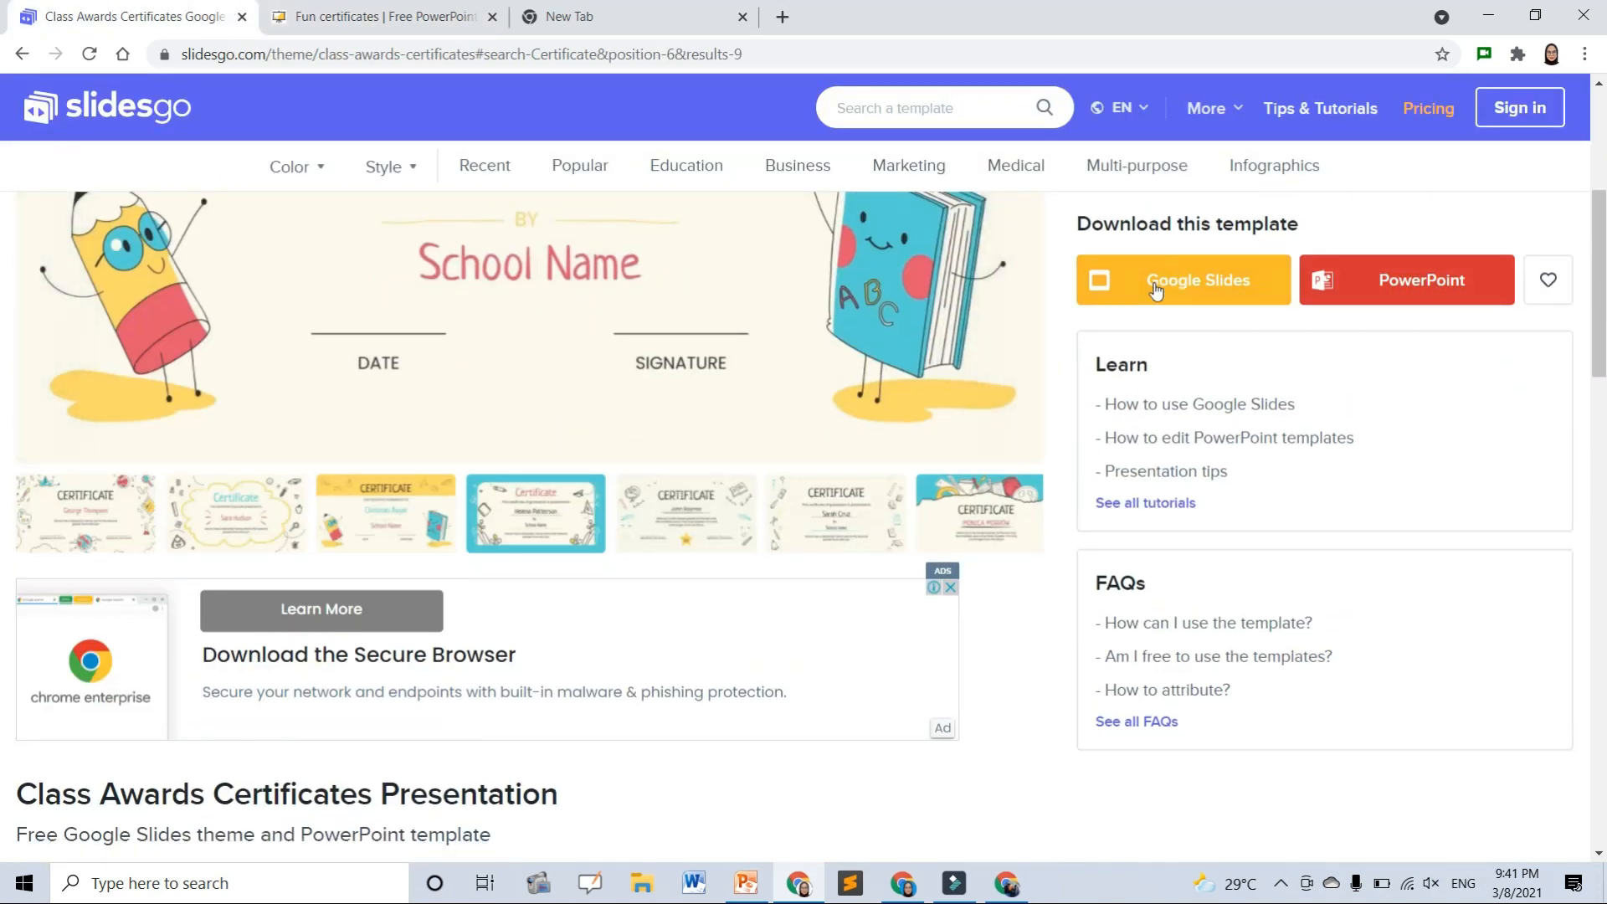
- Return to Canva and browse the 1,202 certificate template results
key(alt+Tab)
scroll(749, 475, down, 5)
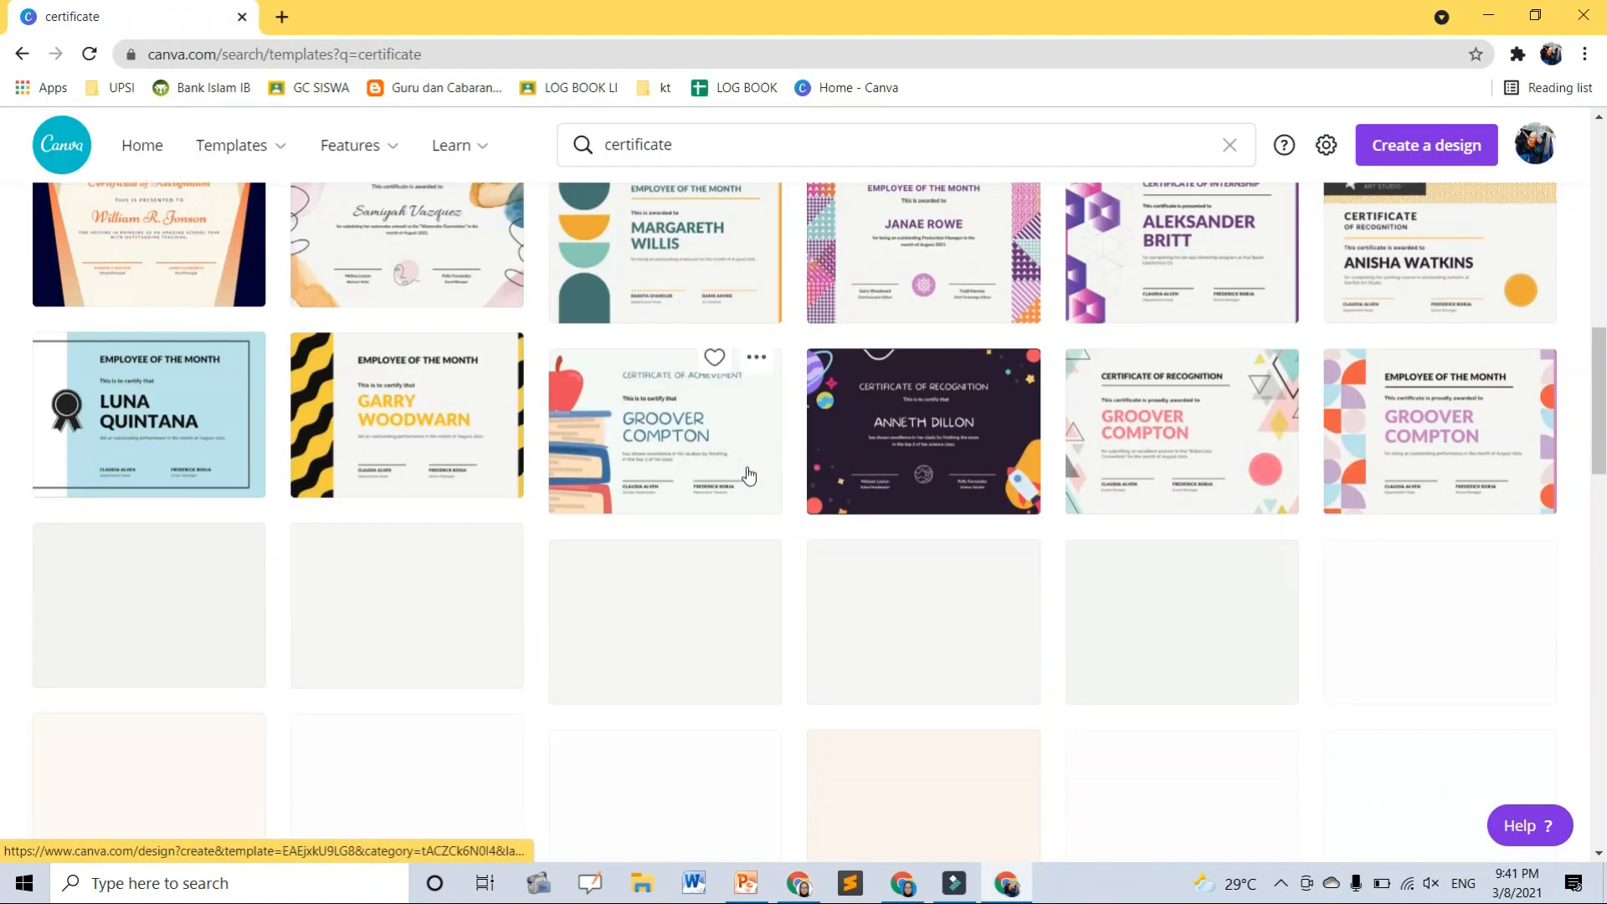
scroll(749, 476, up, 10)
scroll(816, 617, down, 1)
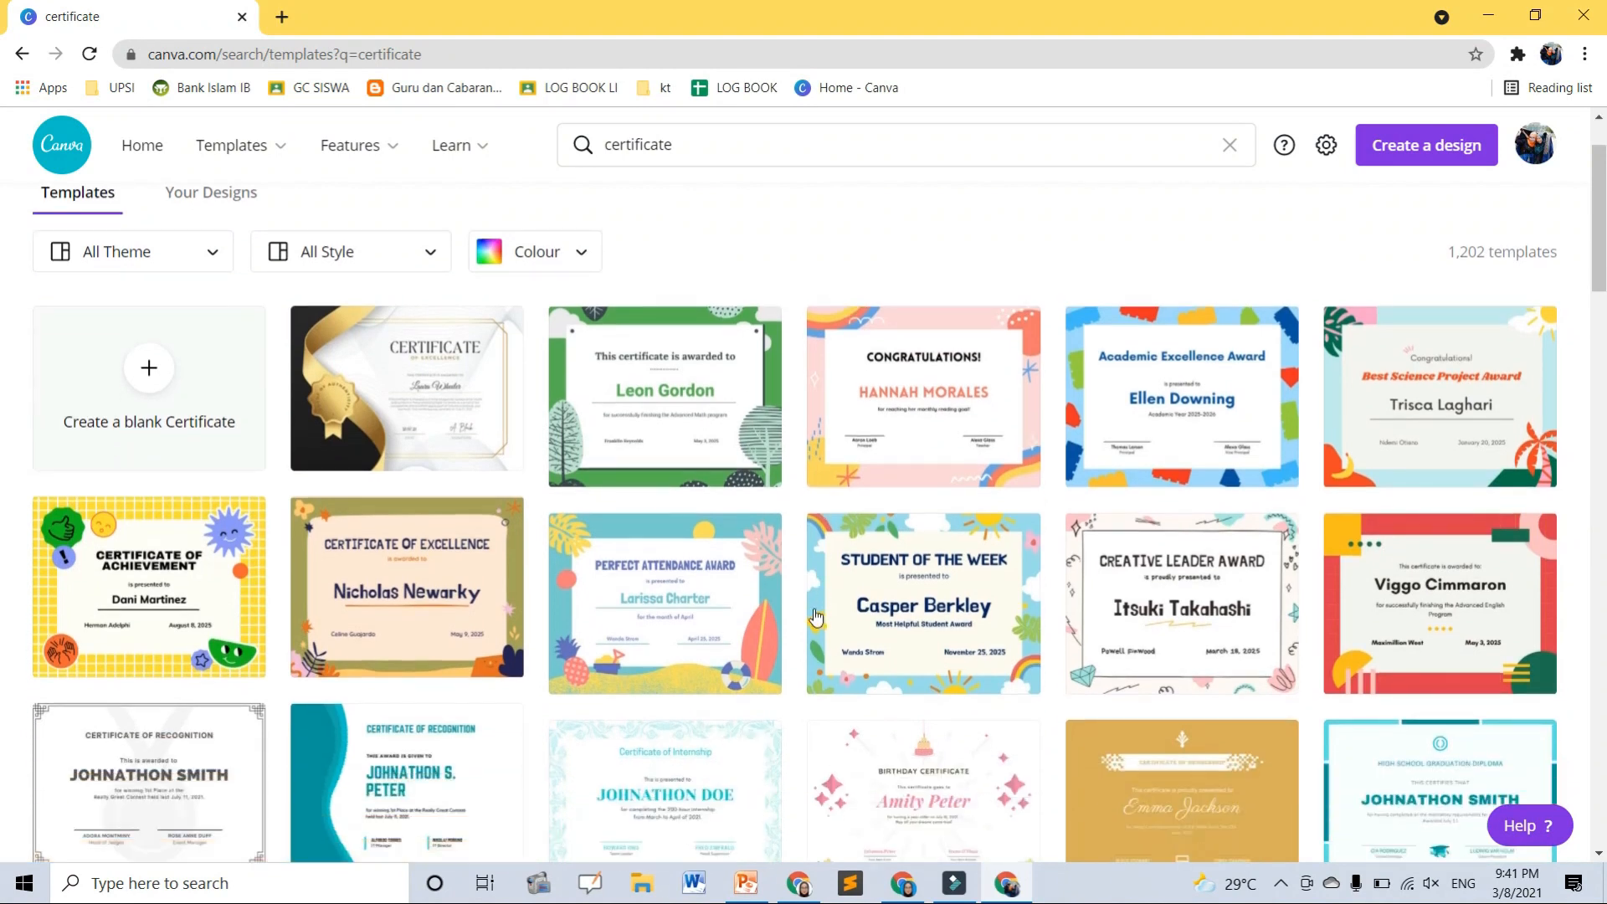
scroll(816, 617, down, 1)
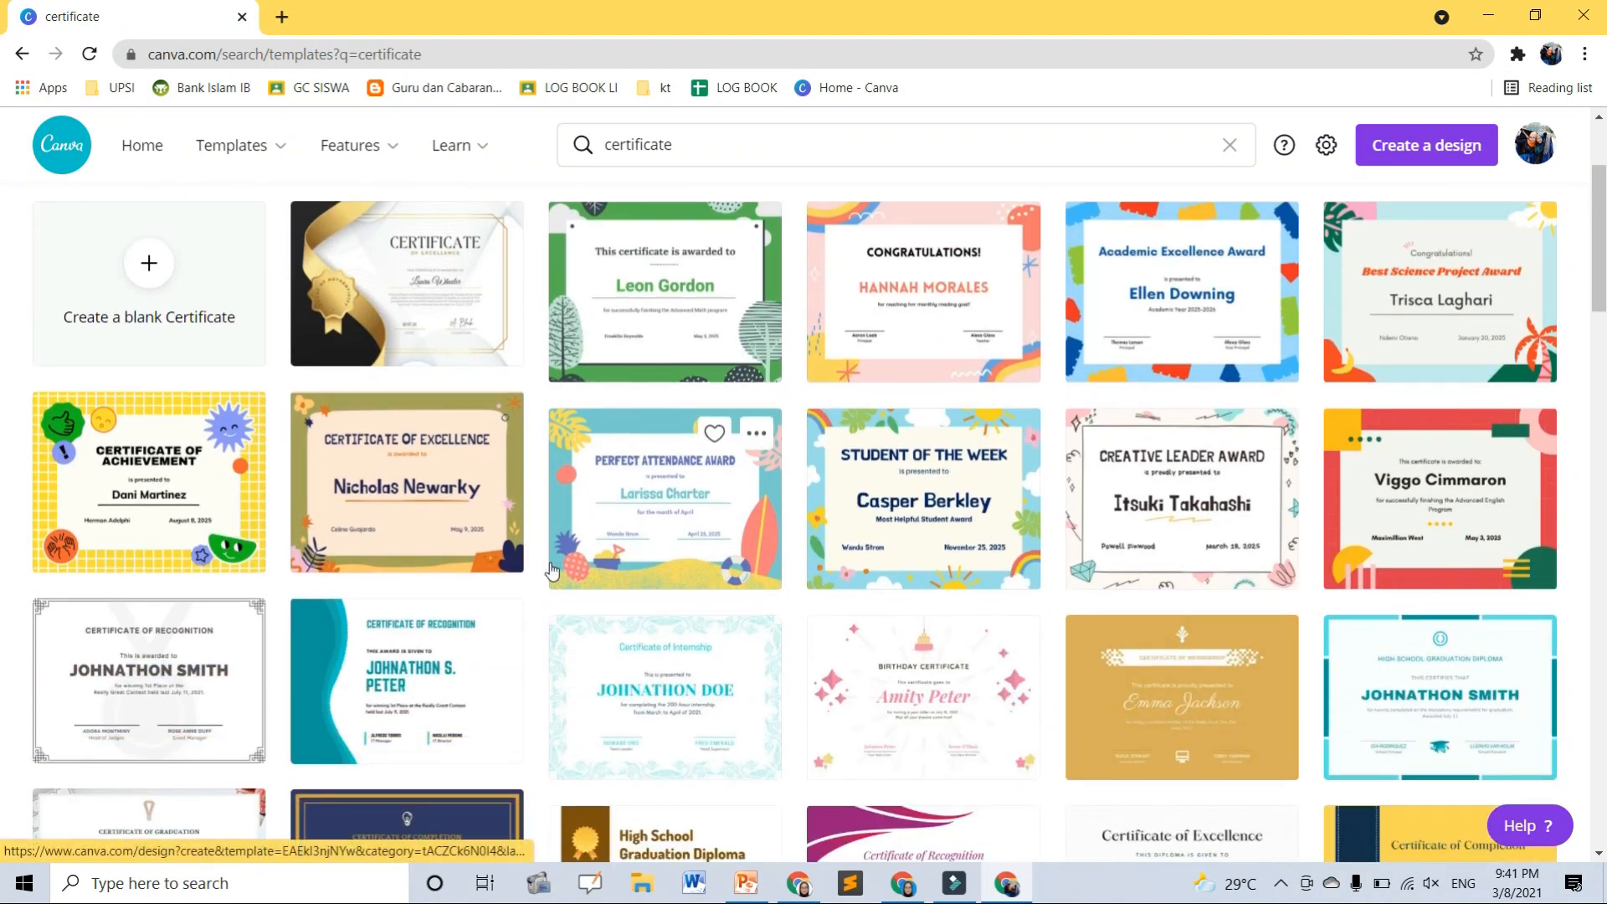
scroll(553, 572, down, 7)
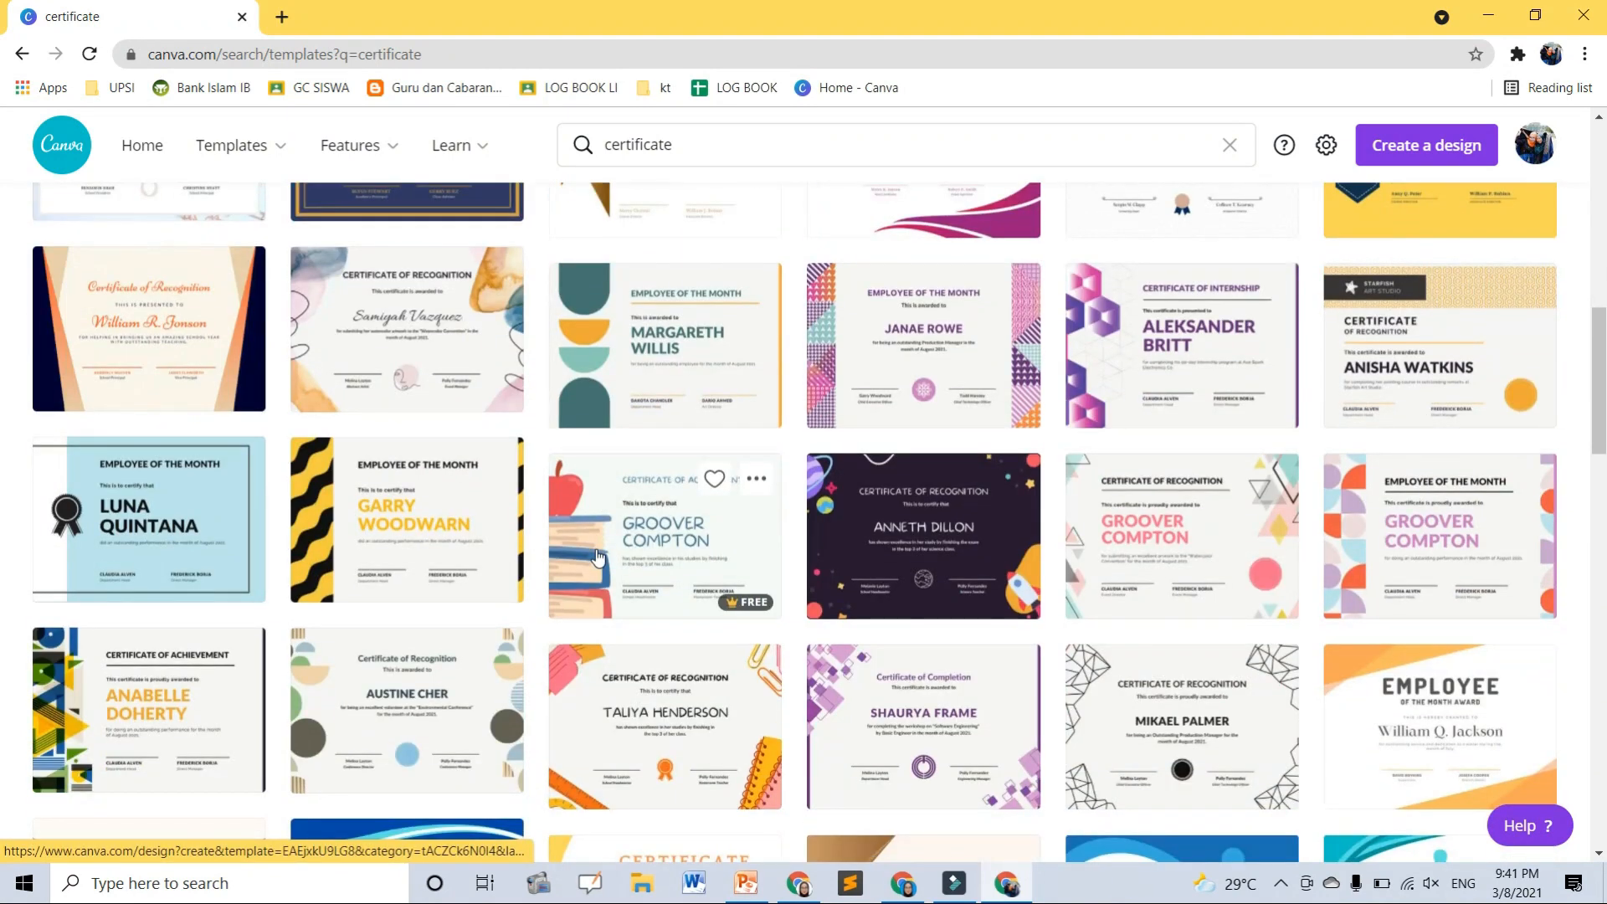
scroll(597, 557, up, 8)
- Open the sticker Certificate of Achievement template and choose Google Drive from all Share options
click(213, 288)
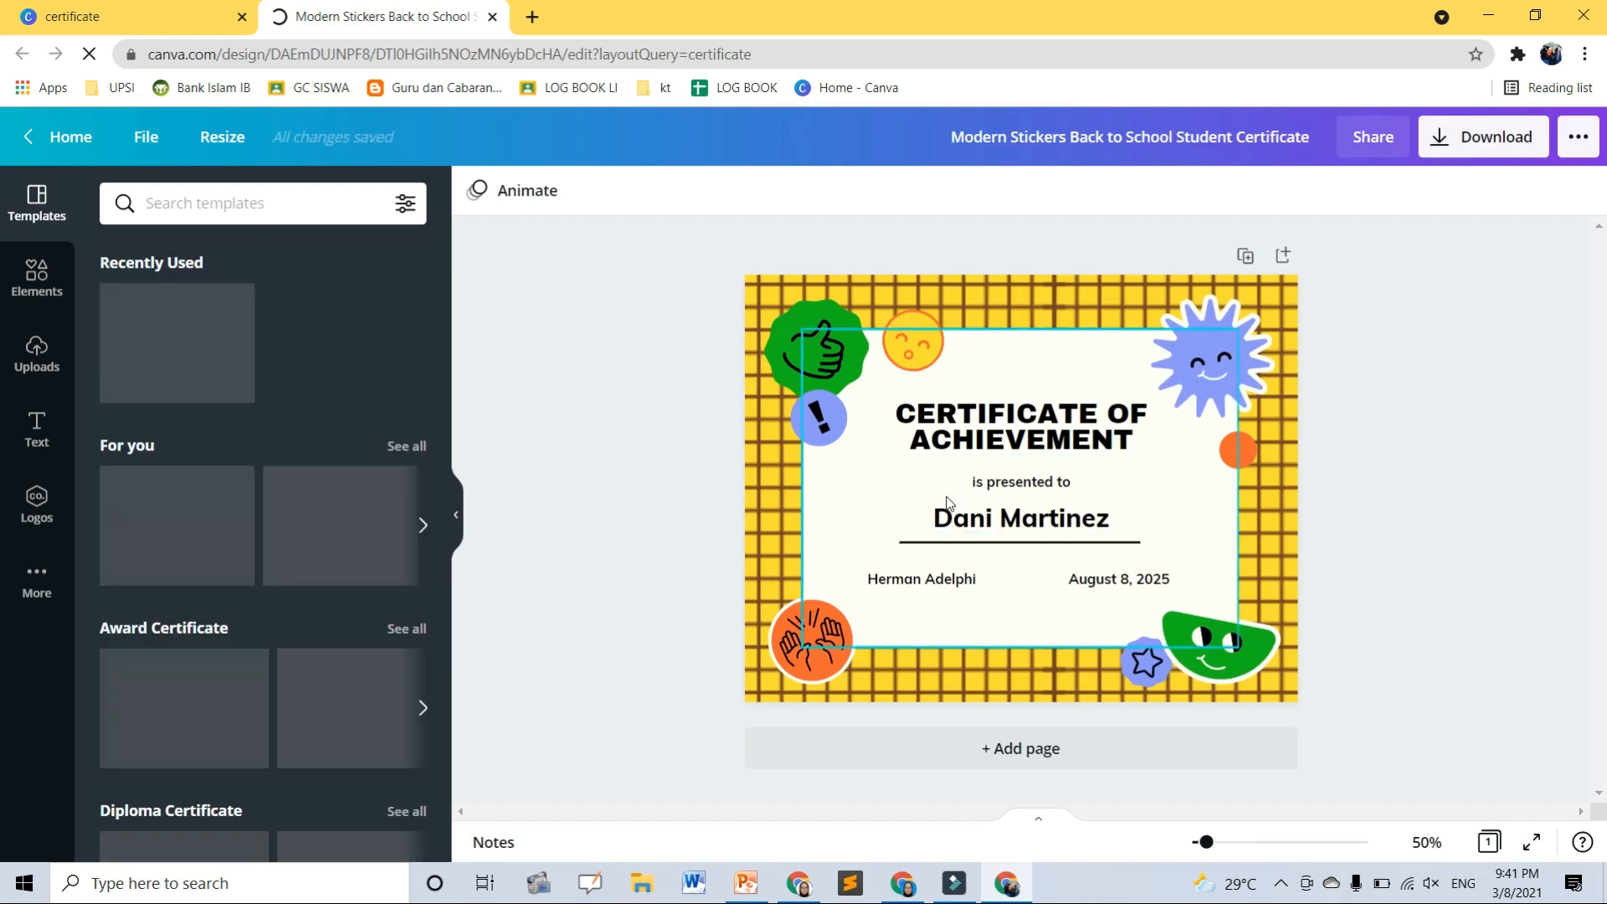
click(1579, 141)
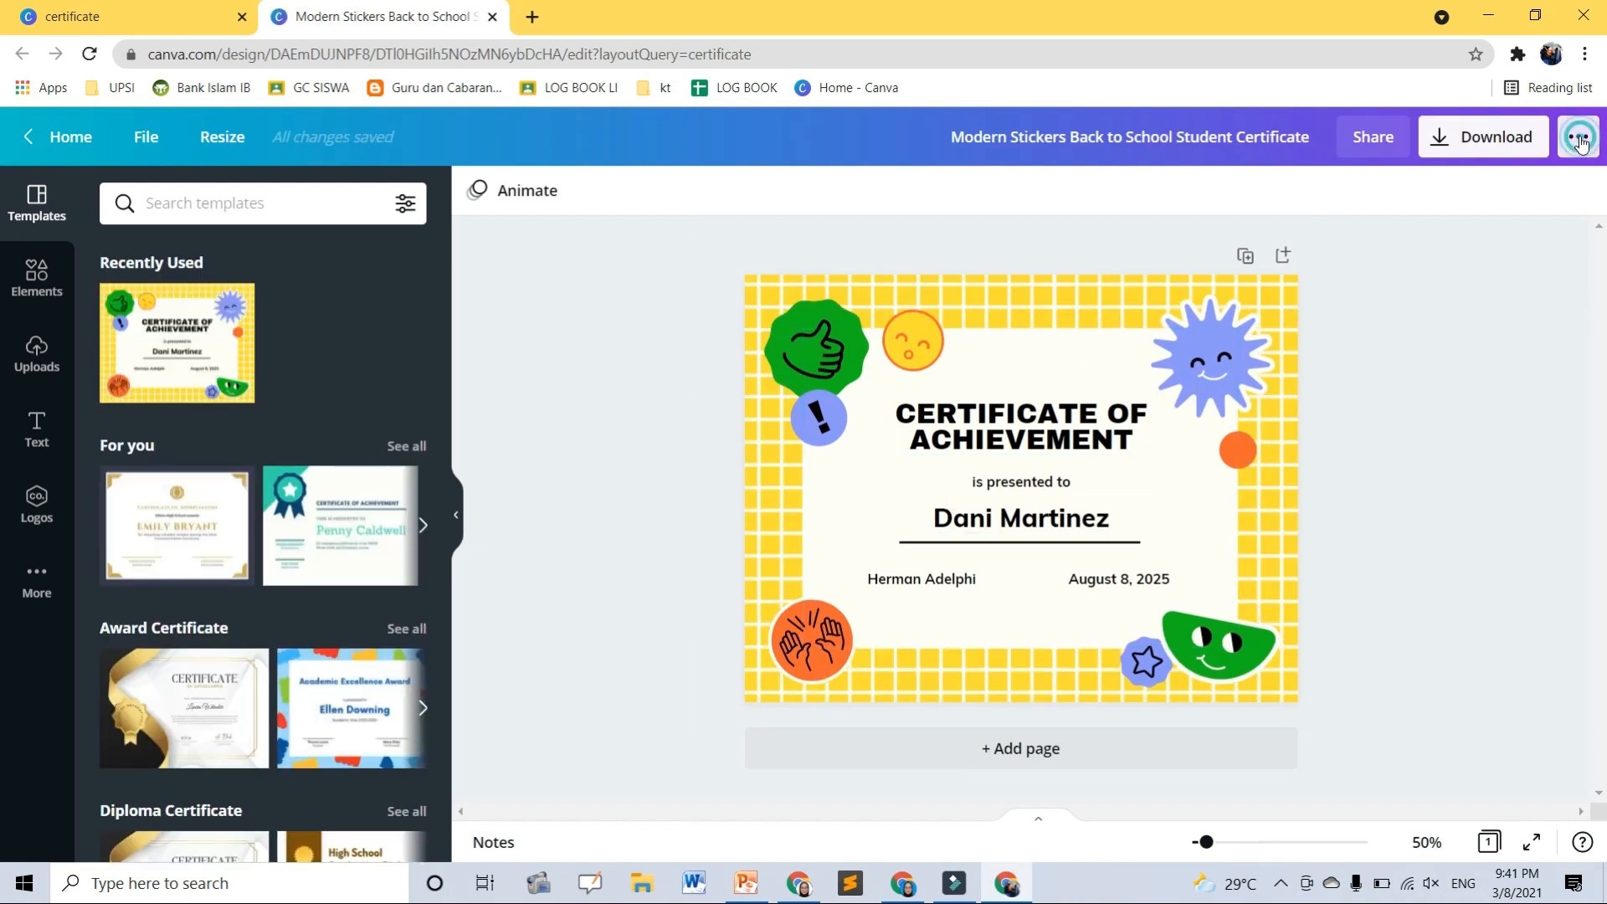
scroll(1419, 376, down, 4)
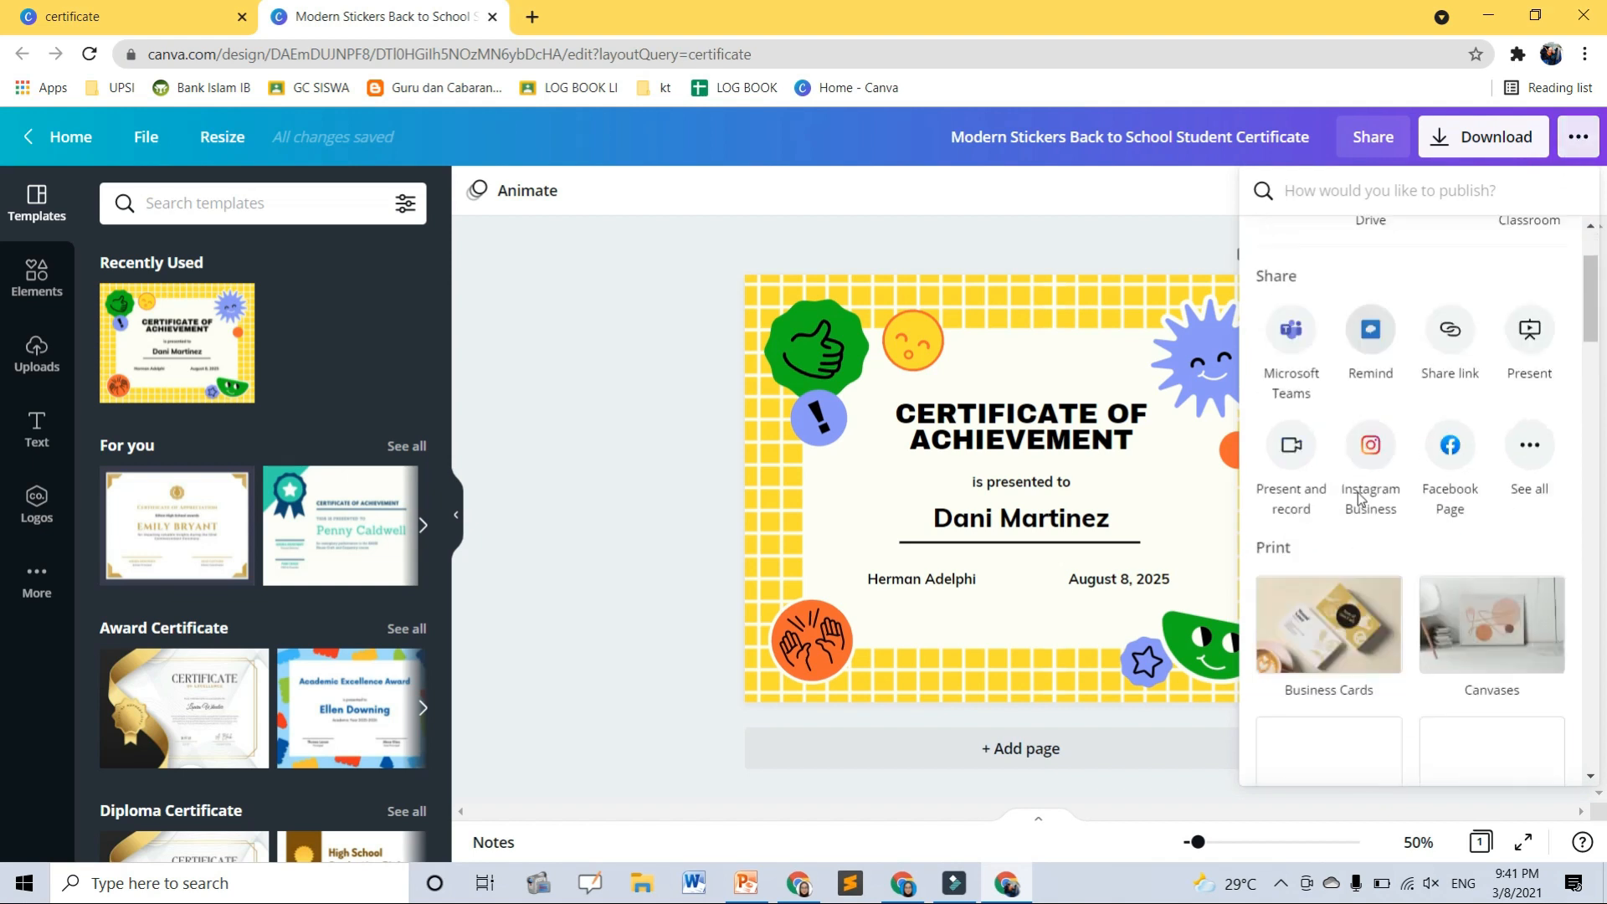
click(1544, 285)
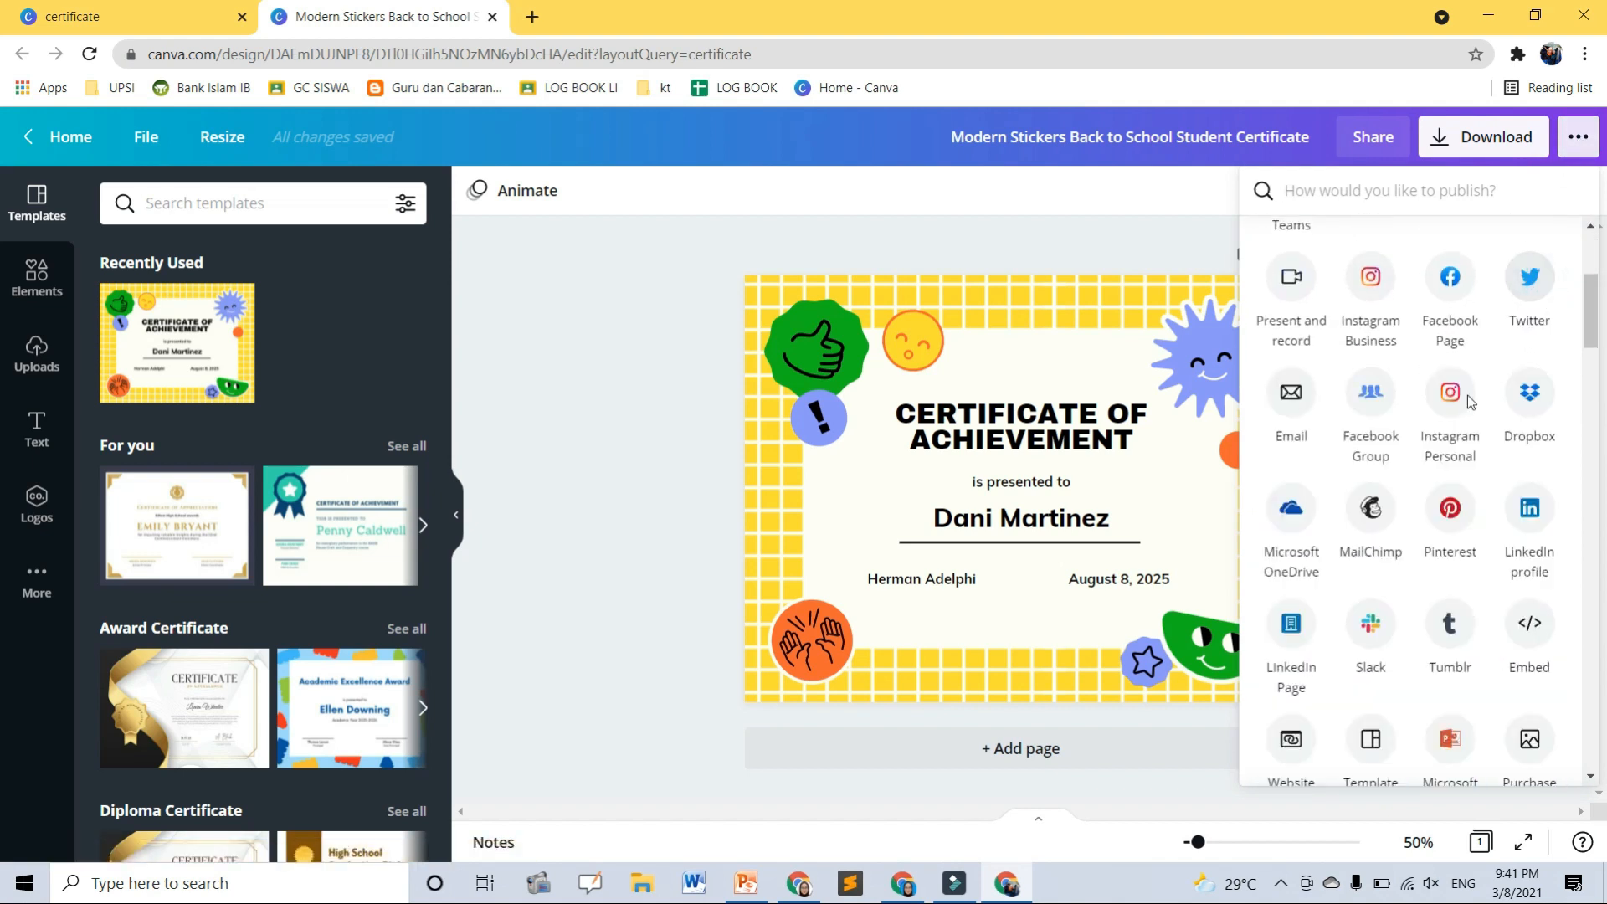
scroll(1456, 435, up, 4)
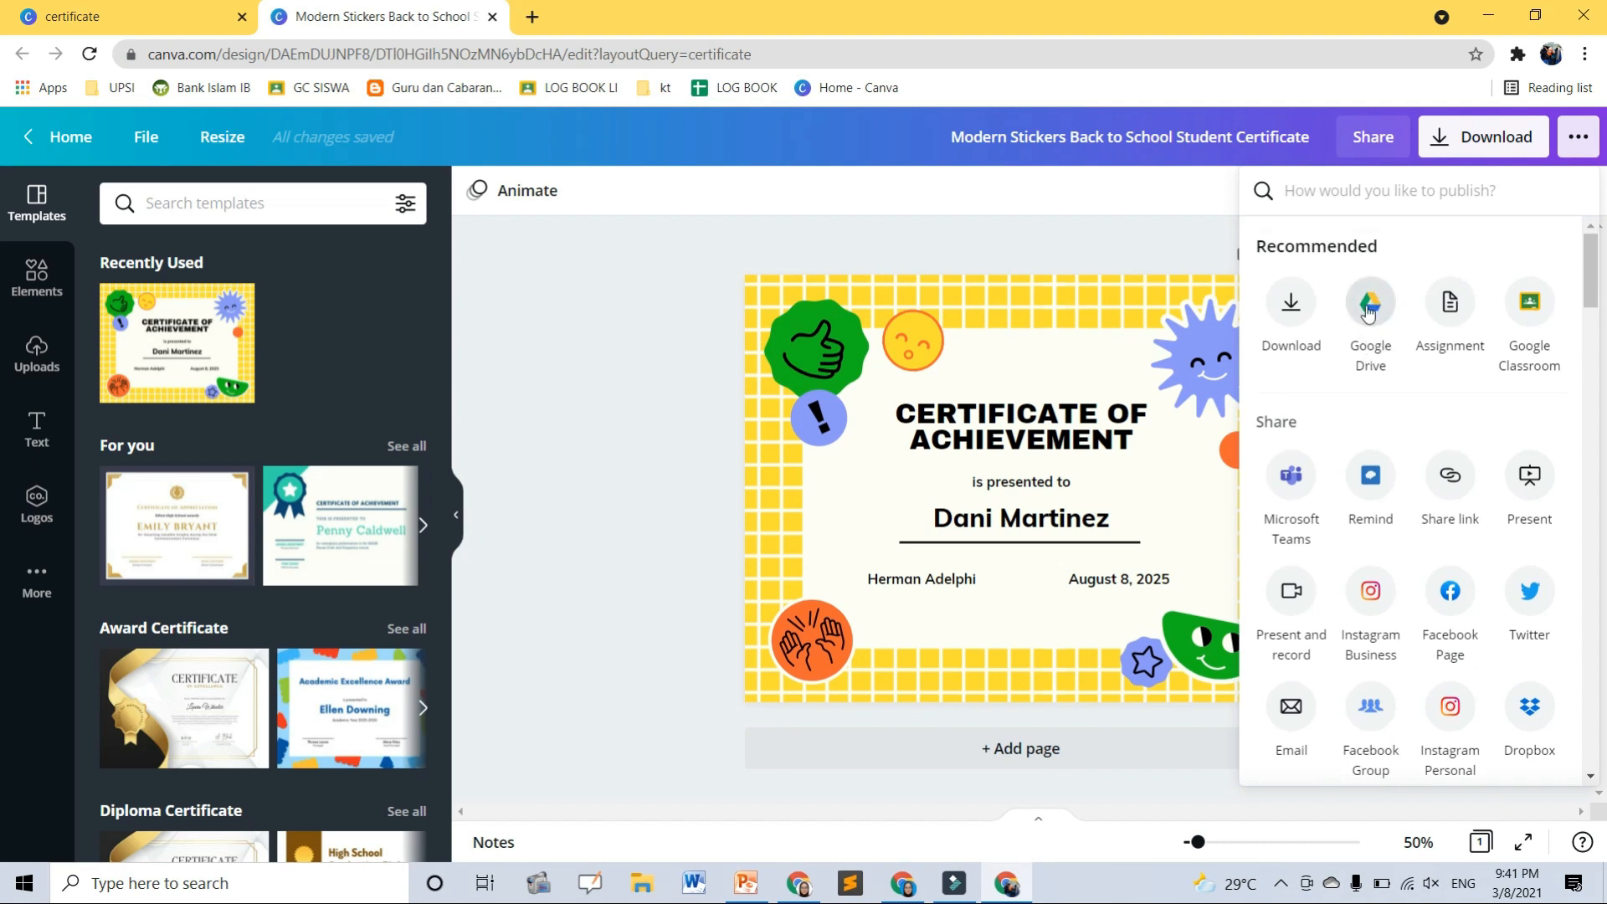
click(1369, 305)
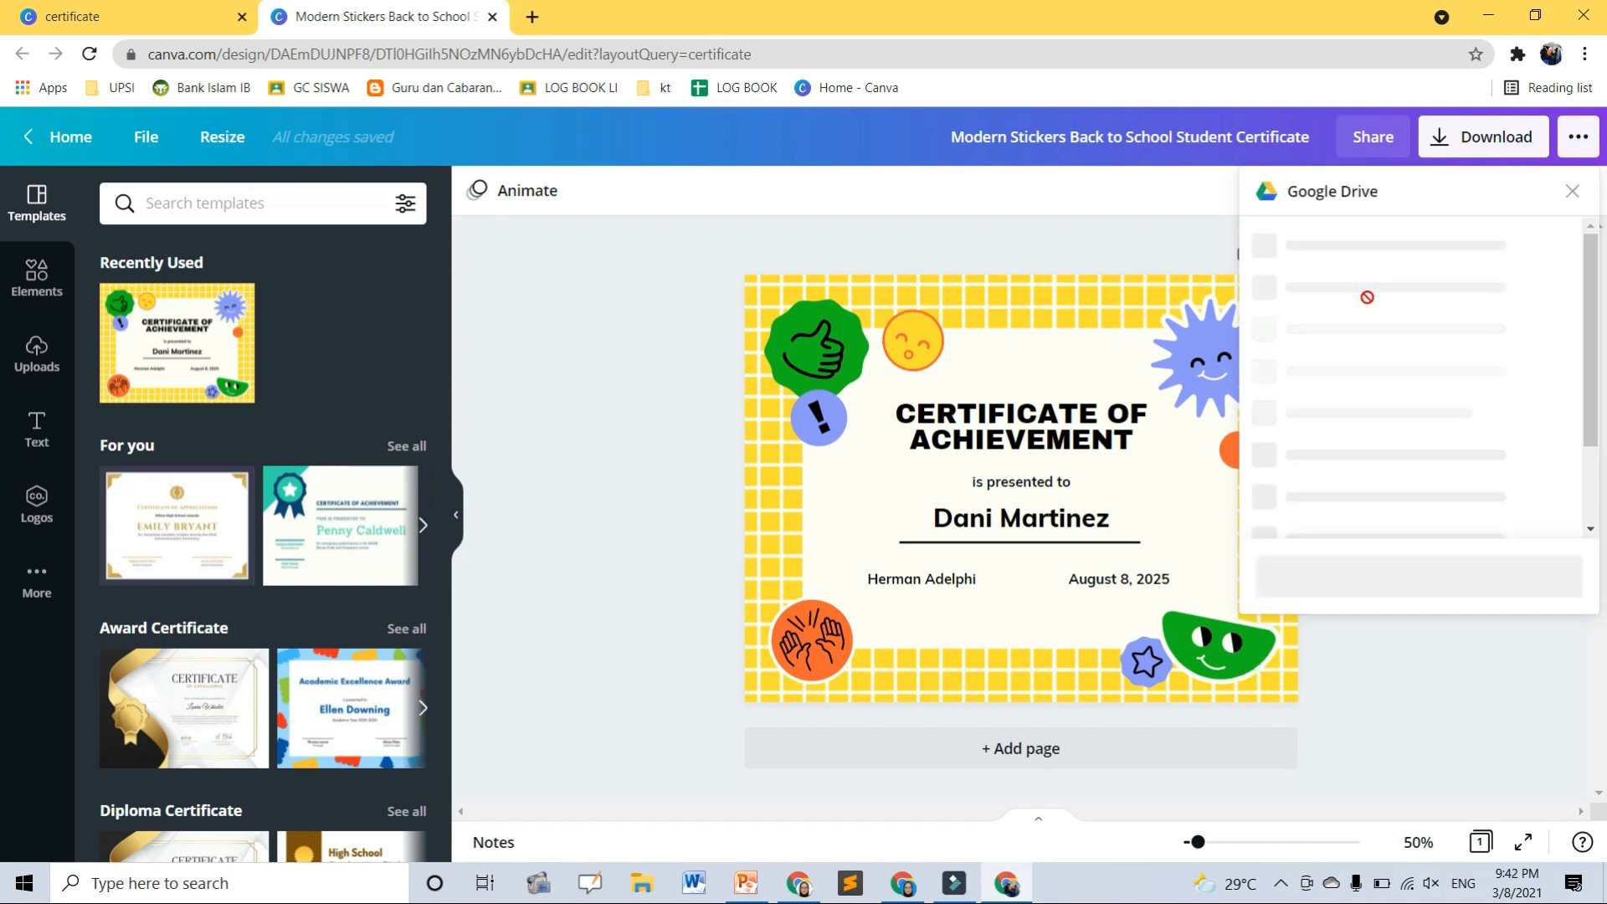
- Save the certificate to the SIJIL PDPR Google Drive folder, checking the file type options
scroll(1370, 402, down, 4)
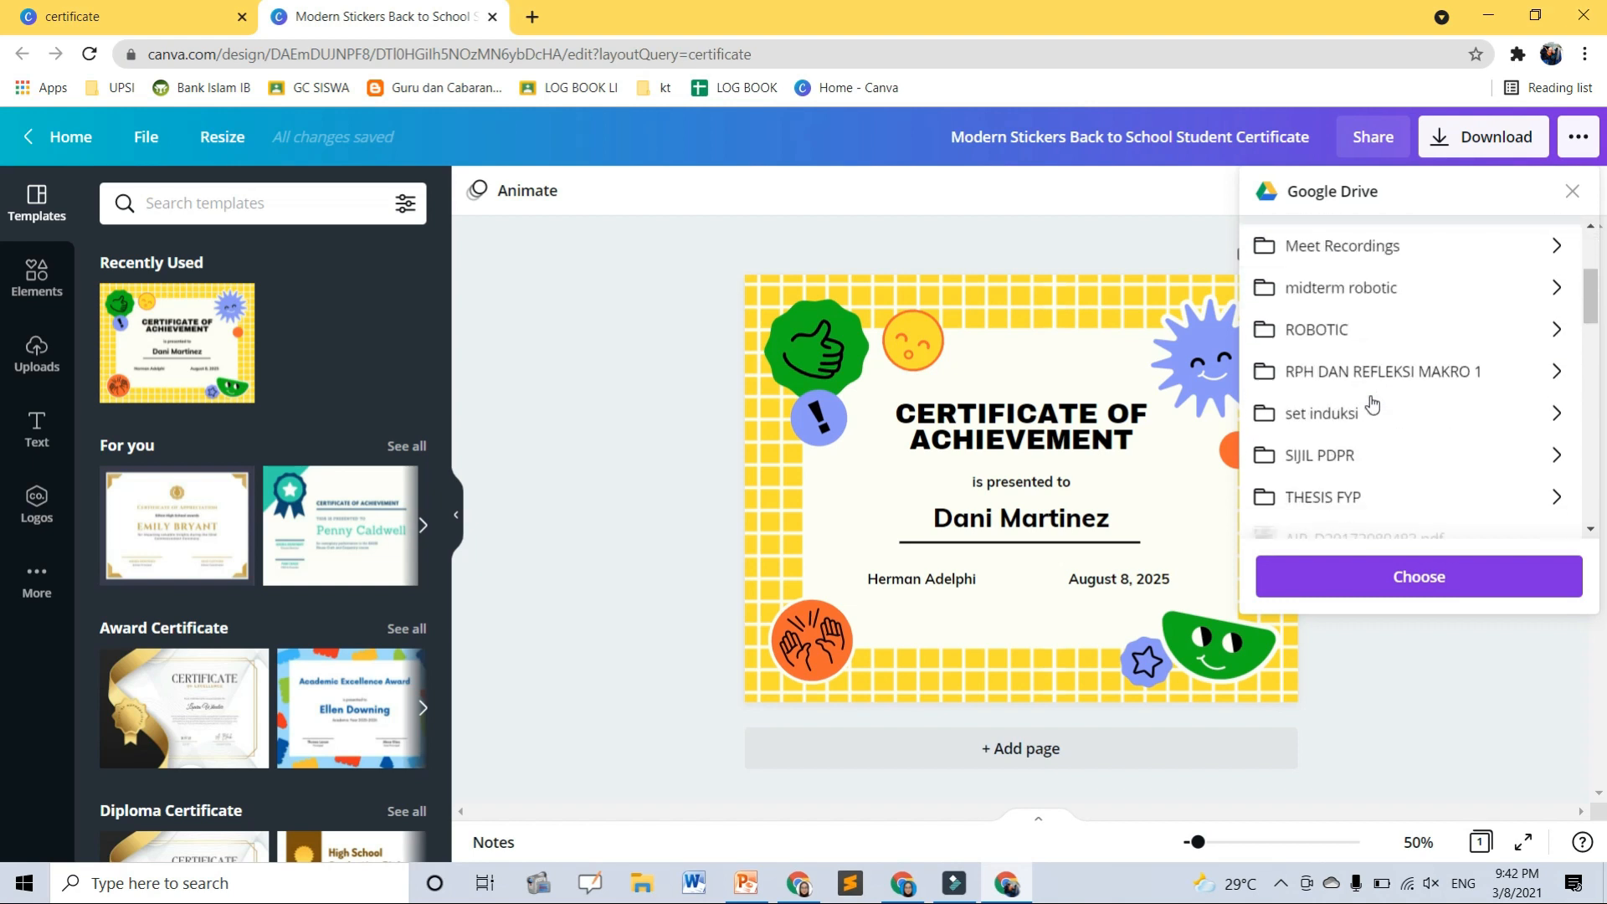
scroll(1368, 404, up, 2)
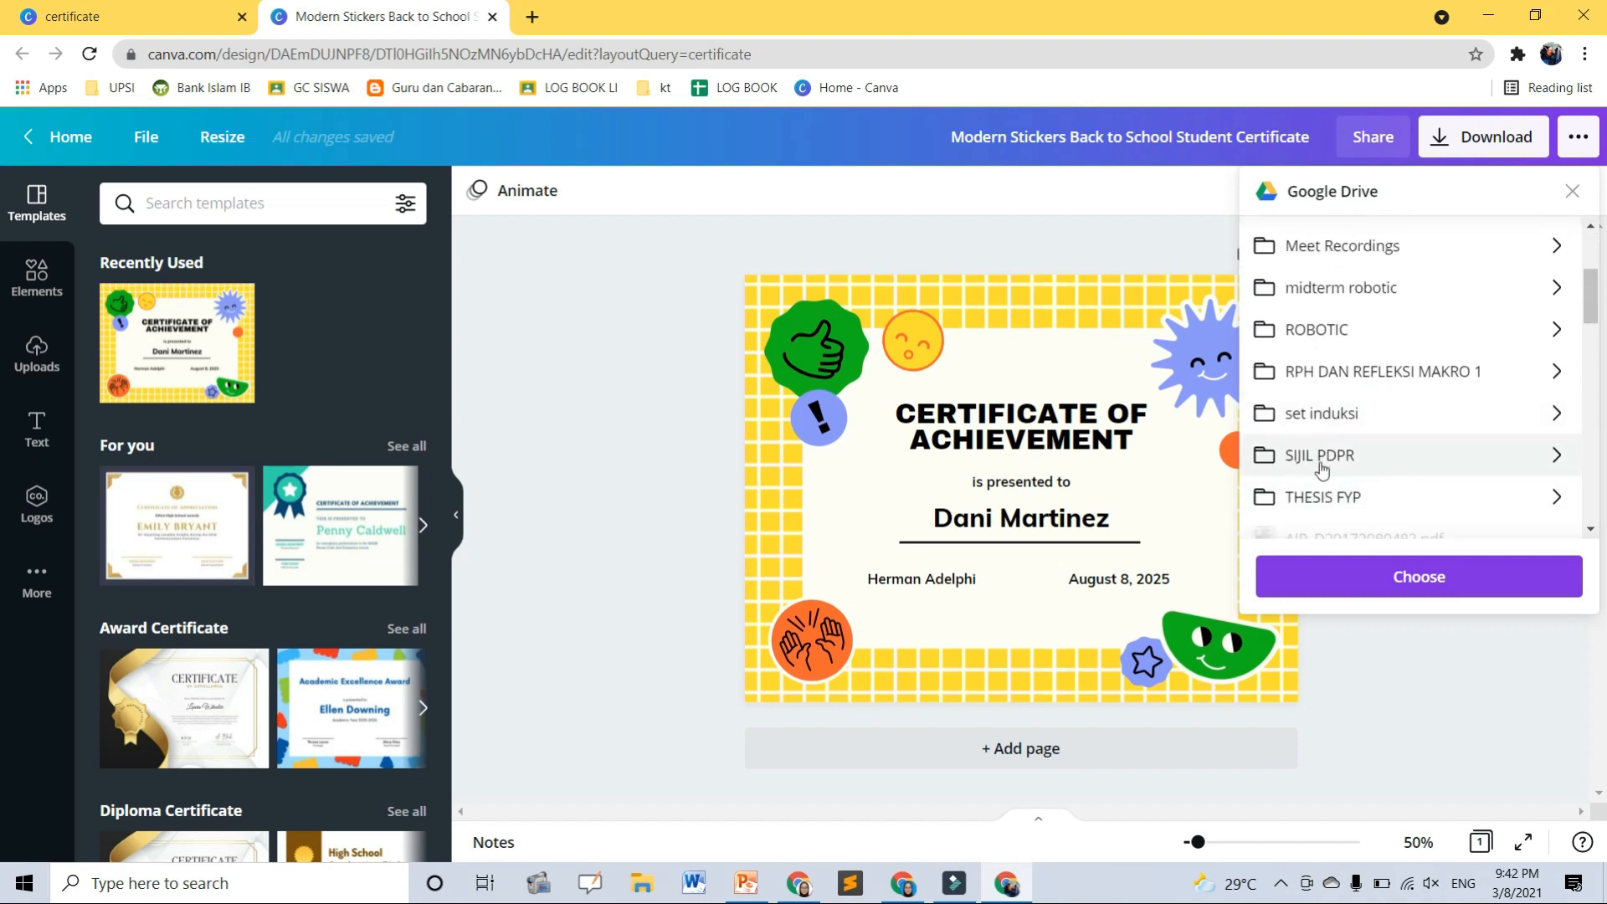
click(1365, 457)
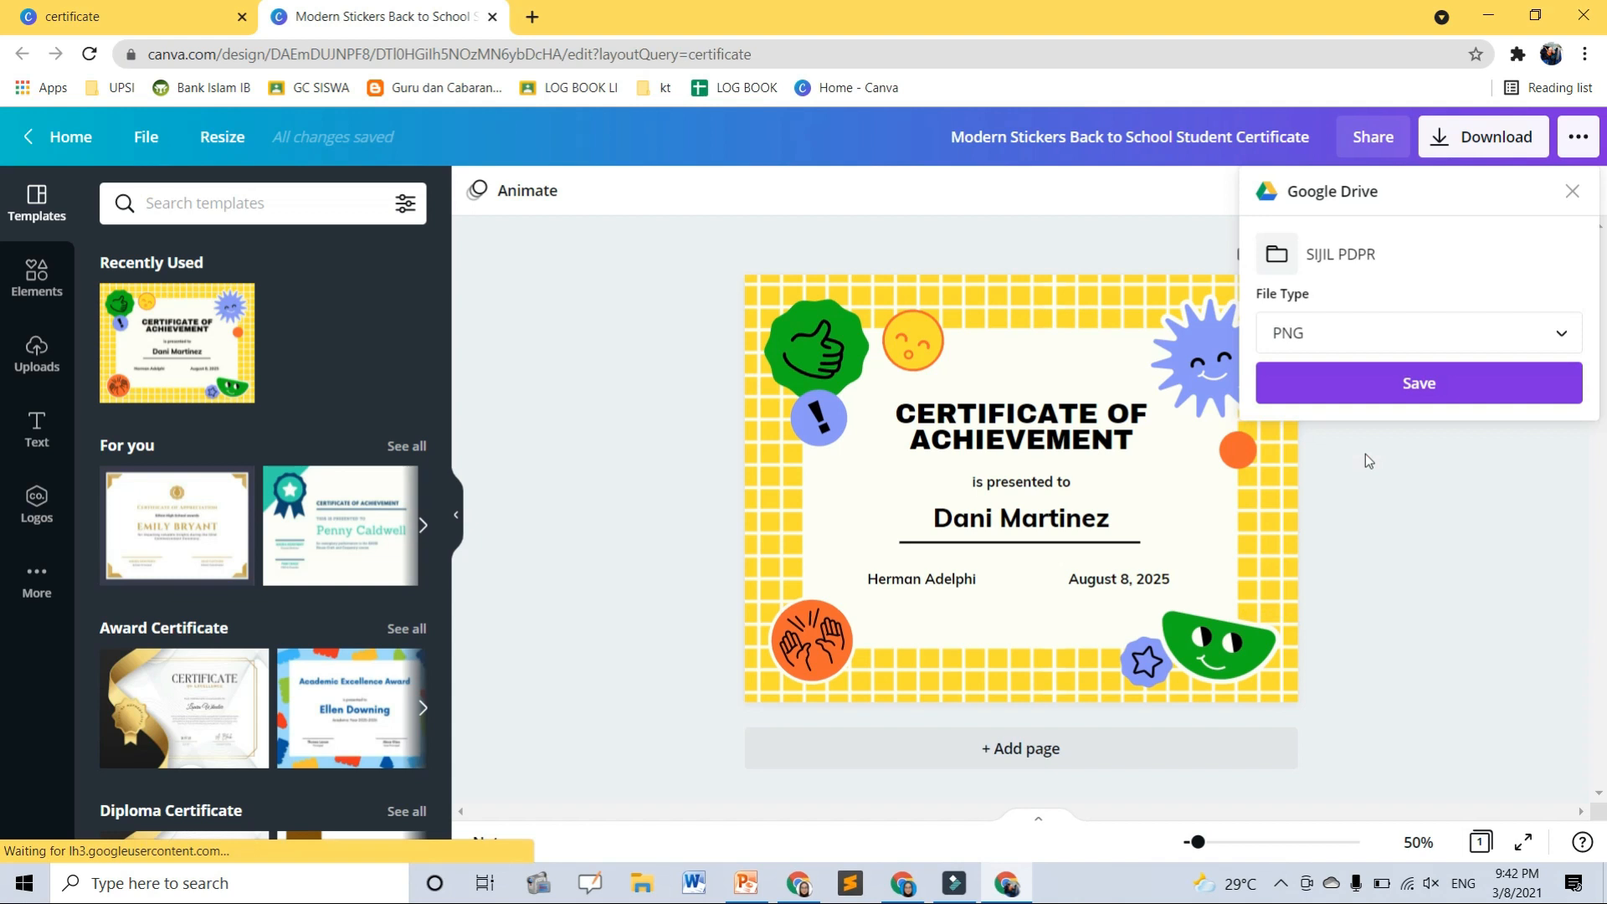
click(1287, 333)
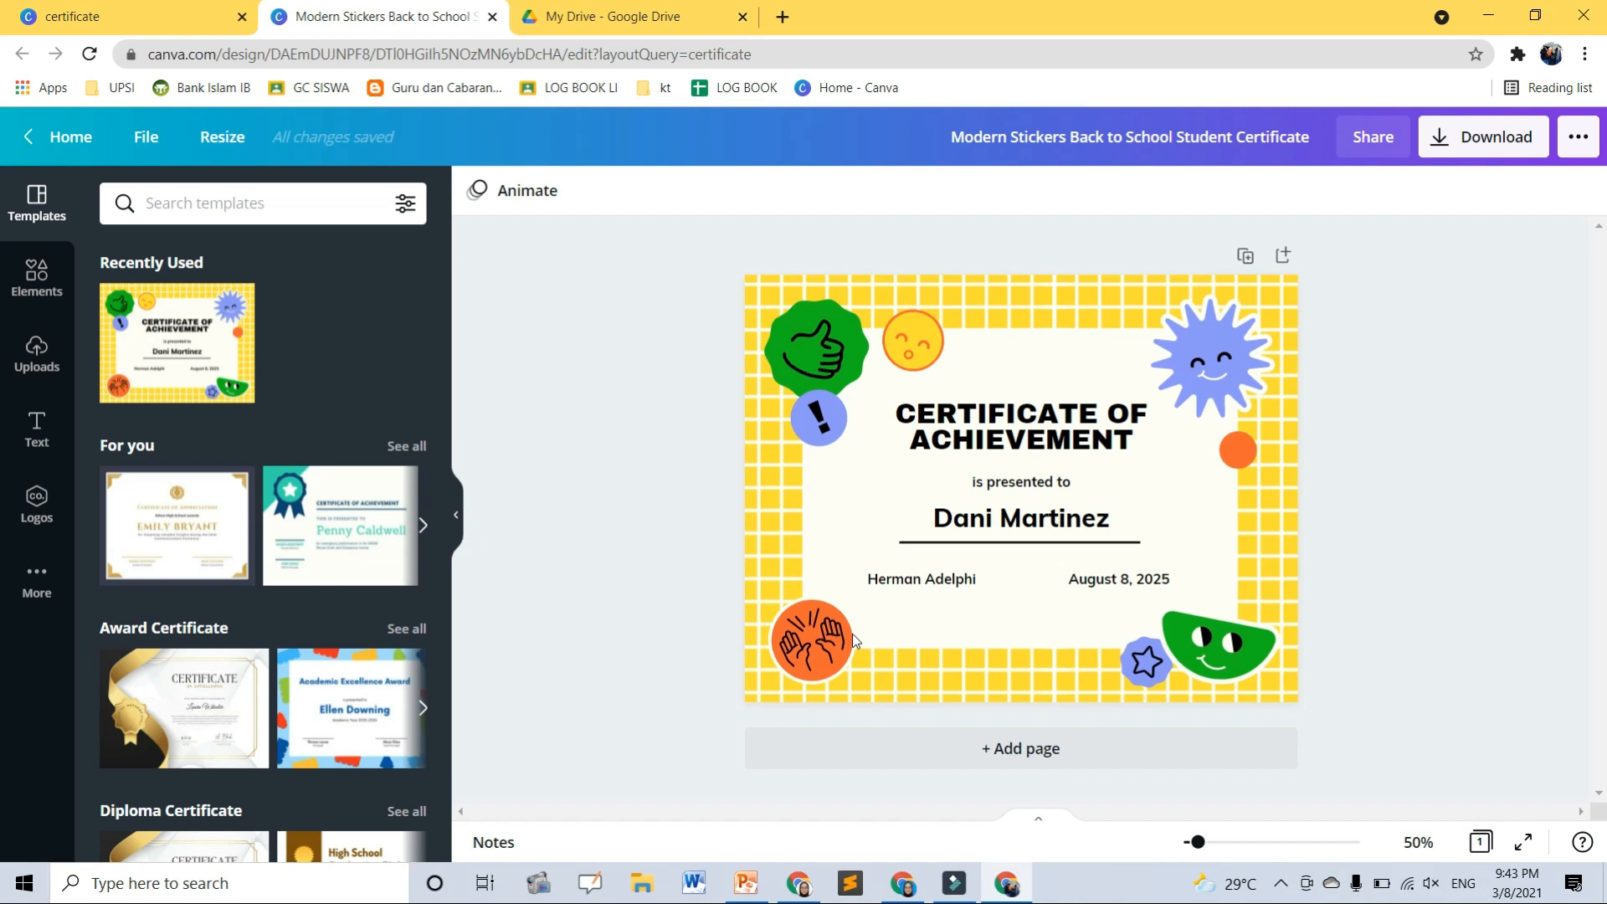
- Return to Canva's certificate template results and browse the grid
click(130, 17)
scroll(804, 519, down, 14)
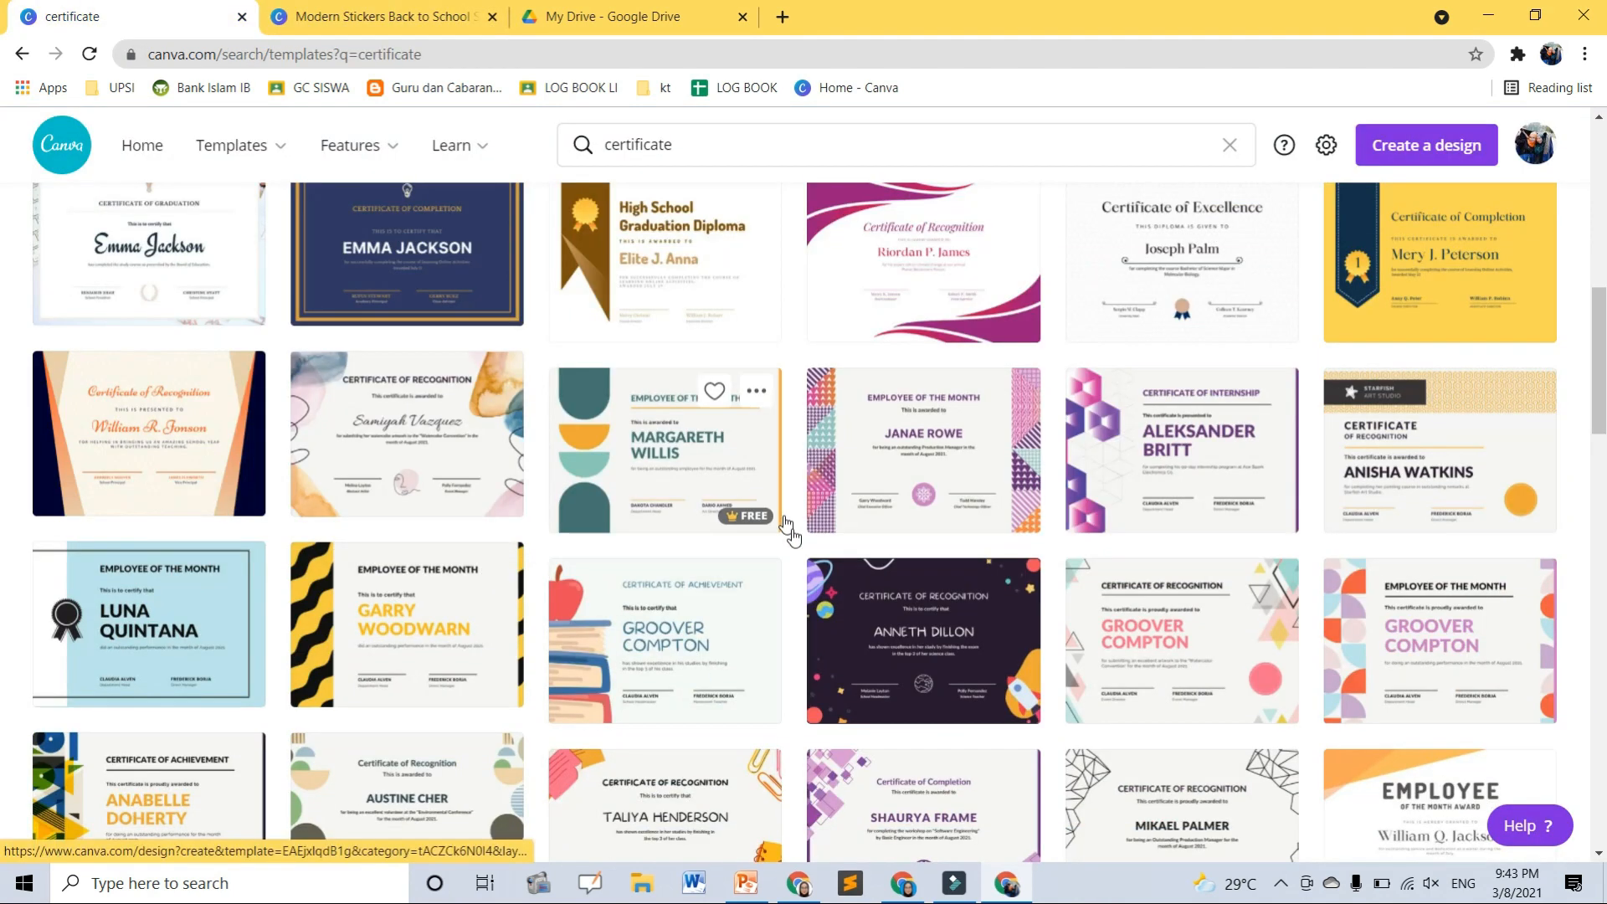
scroll(817, 678, down, 10)
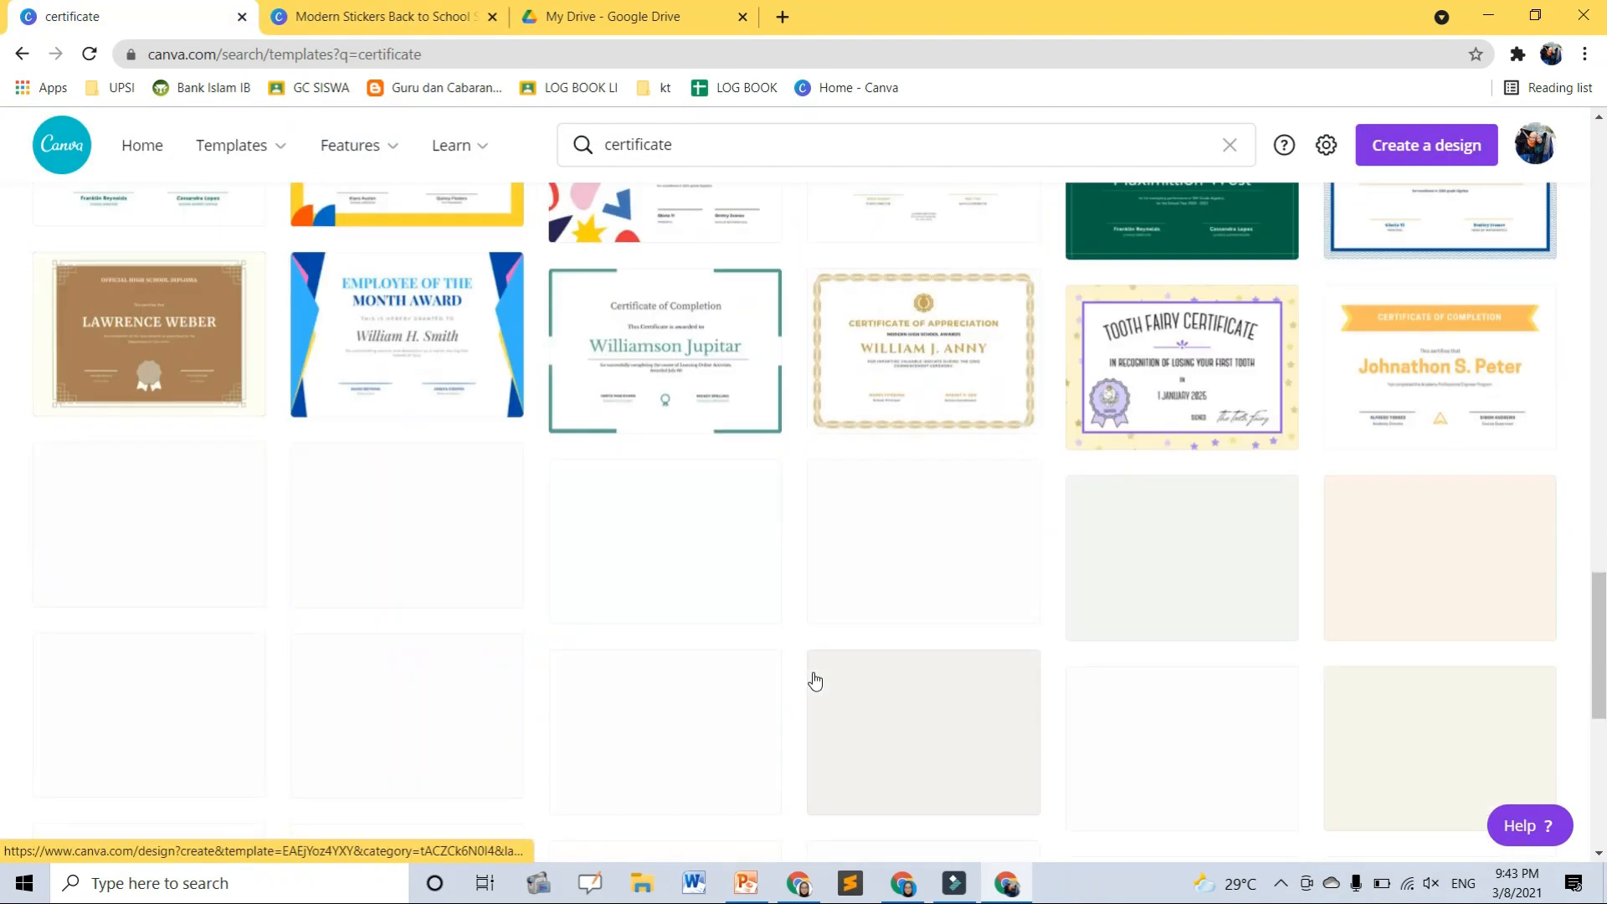
scroll(817, 679, up, 20)
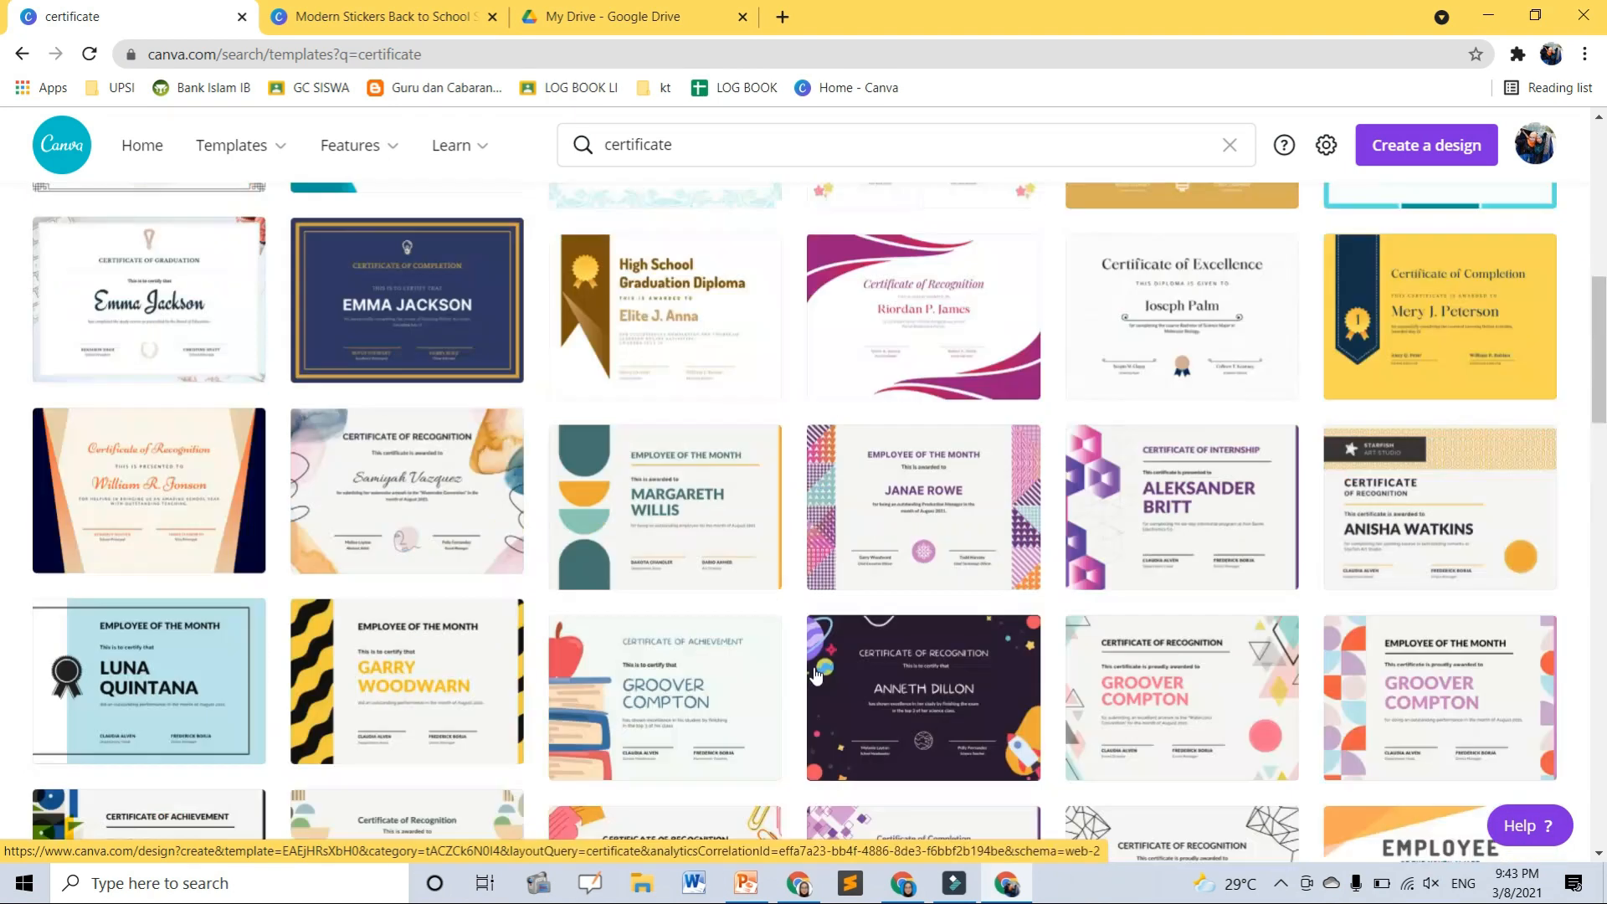
key(alt+Tab)
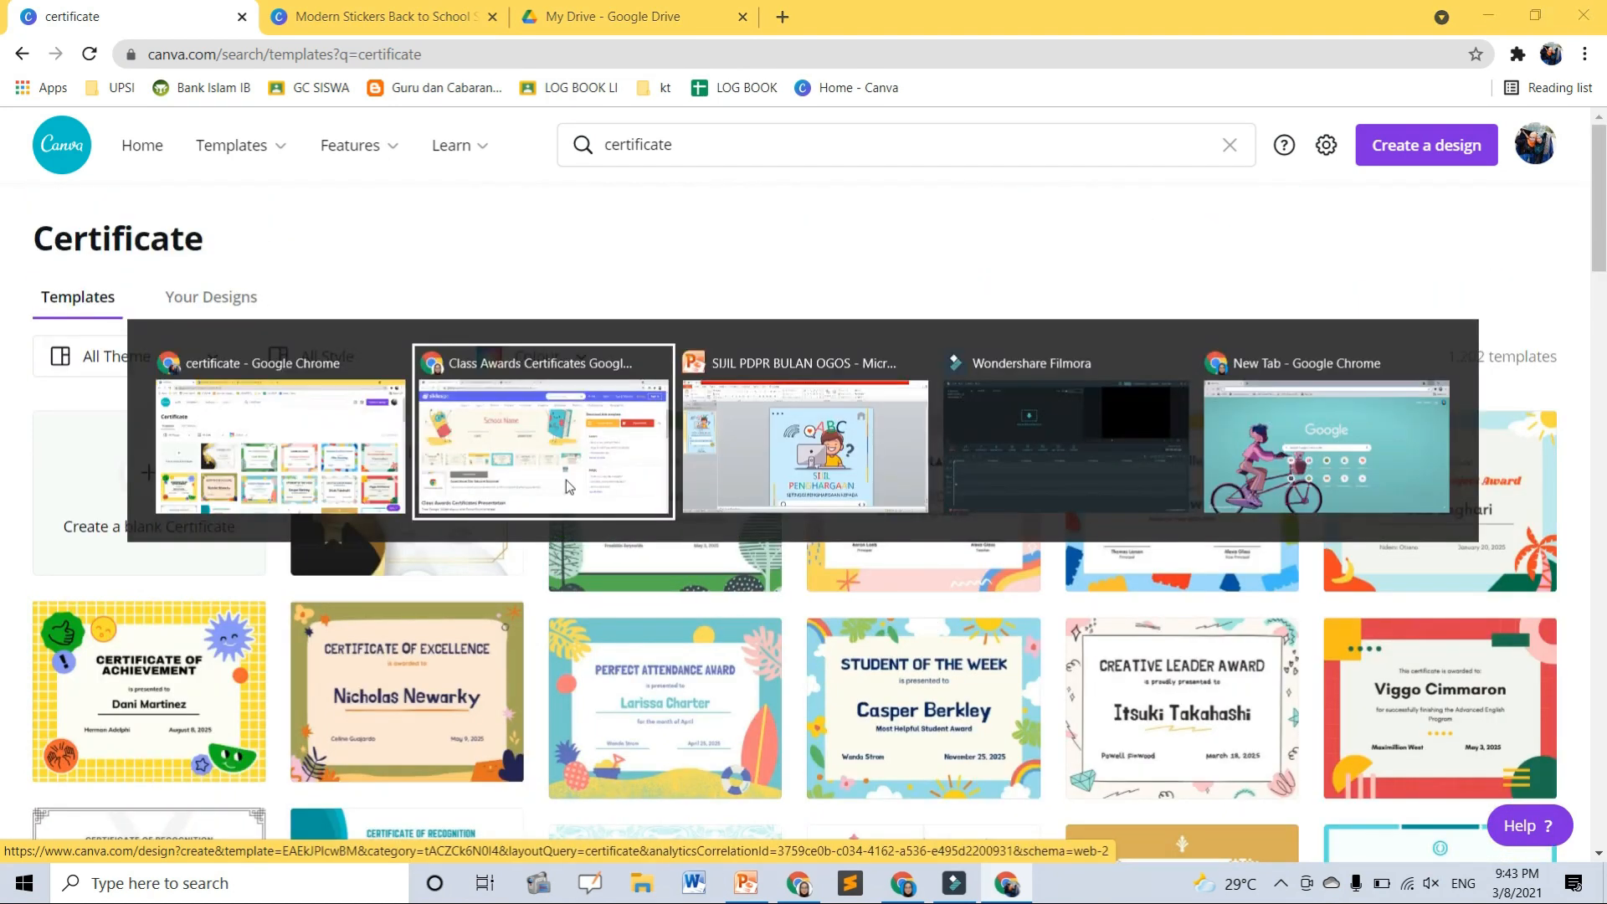
- Page the Slidesgo Class Awards preview to design 12 of 50, then switch to SlidesMania's Fun certificates
scroll(407, 352, up, 5)
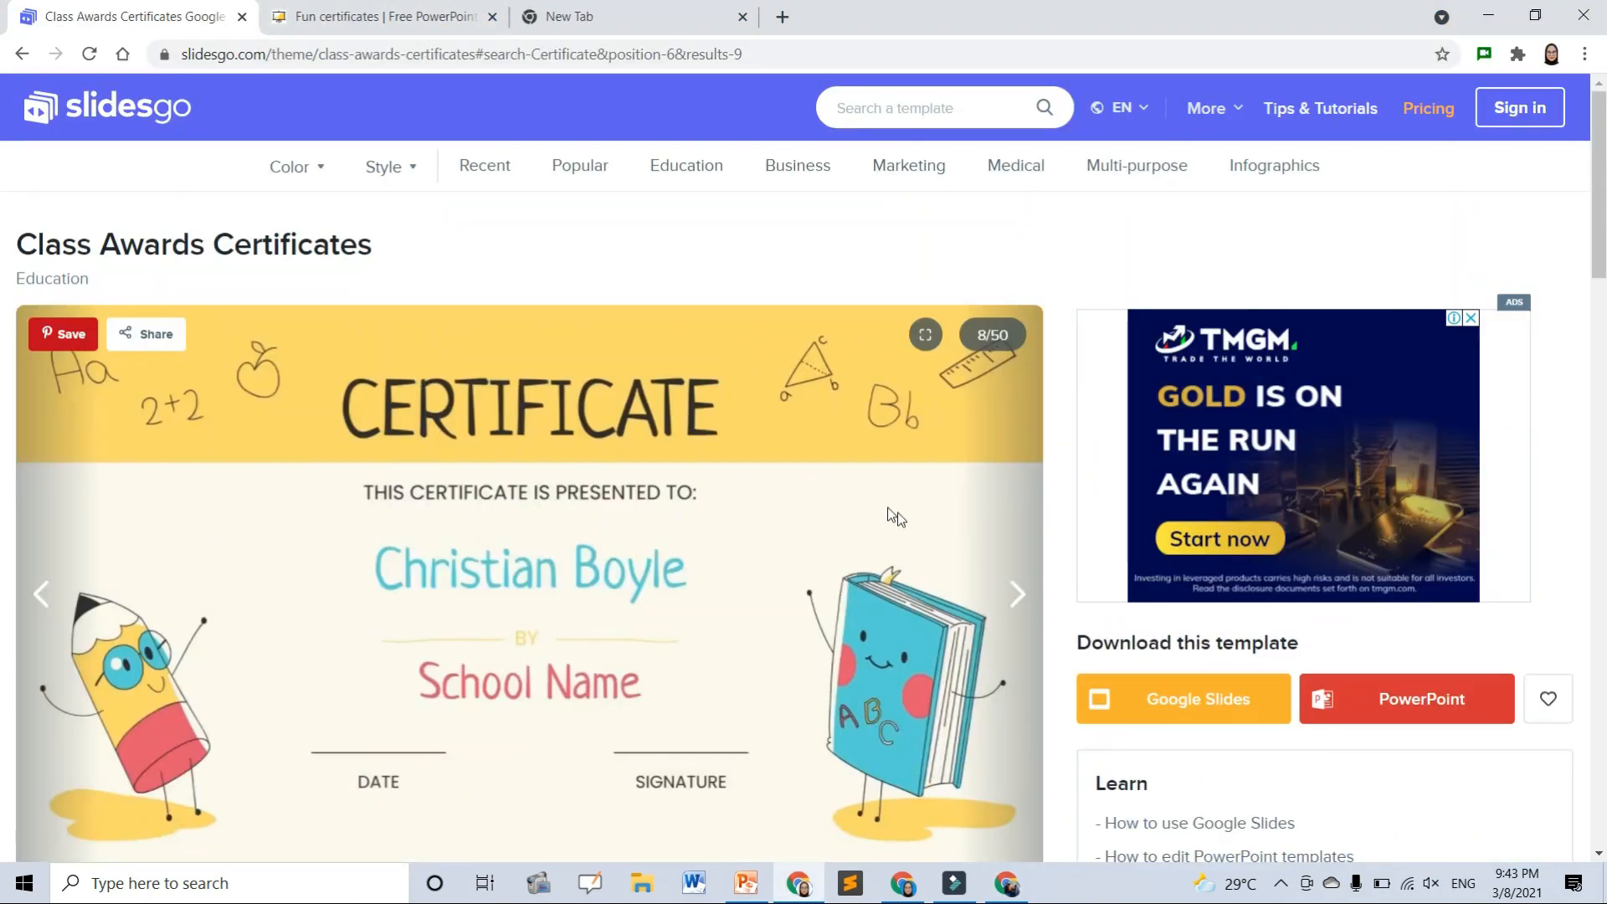
click(1017, 591)
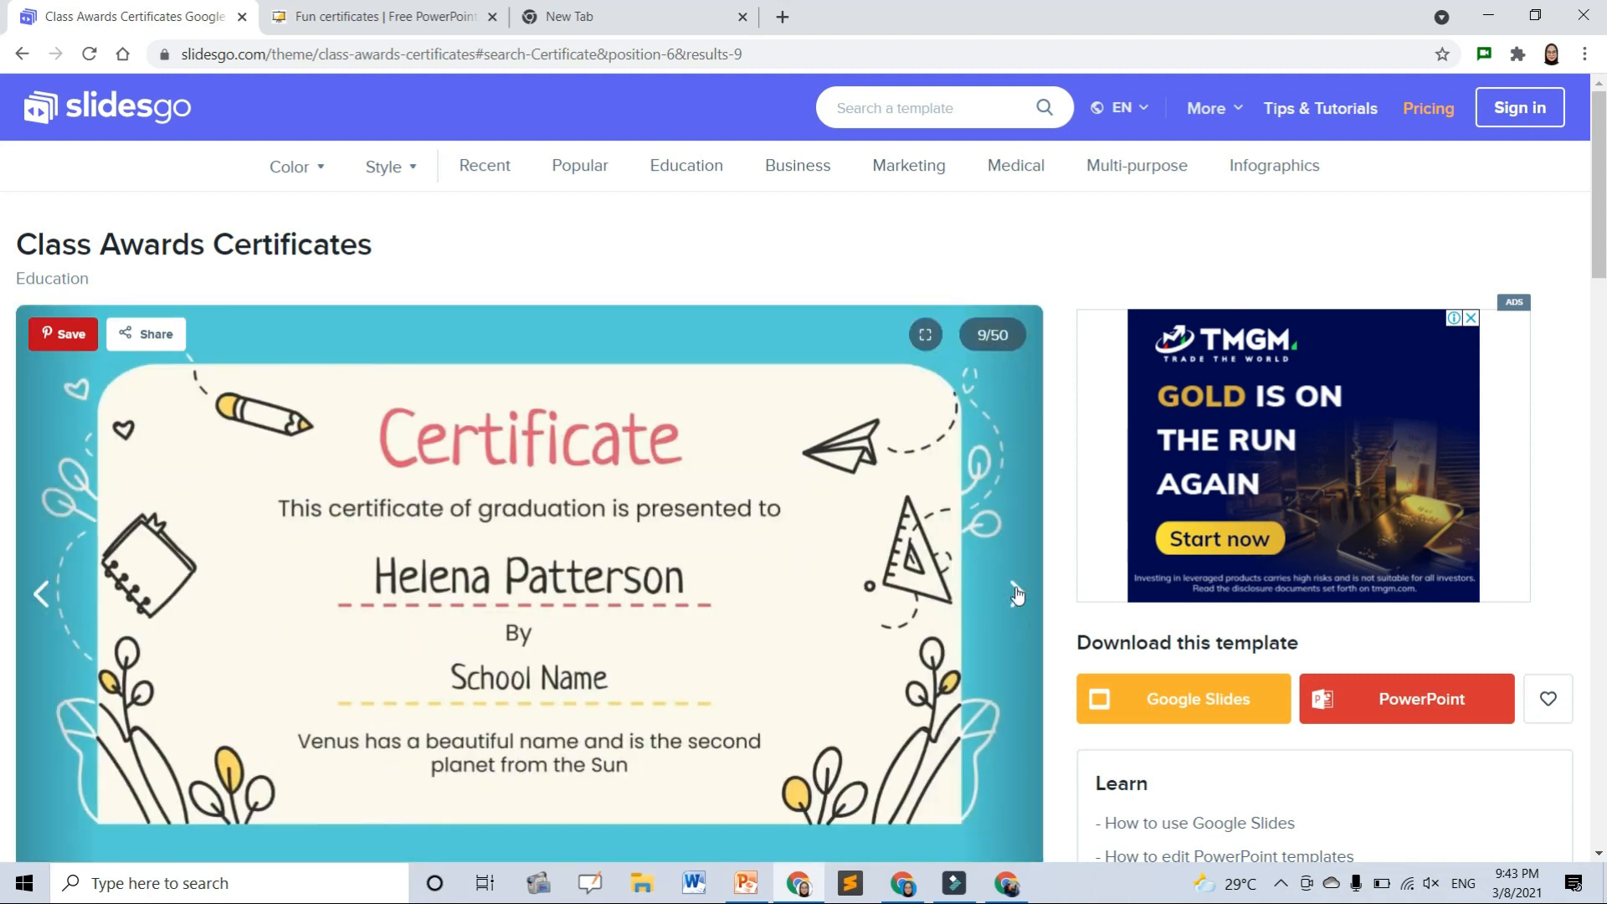
click(1017, 592)
click(1017, 592)
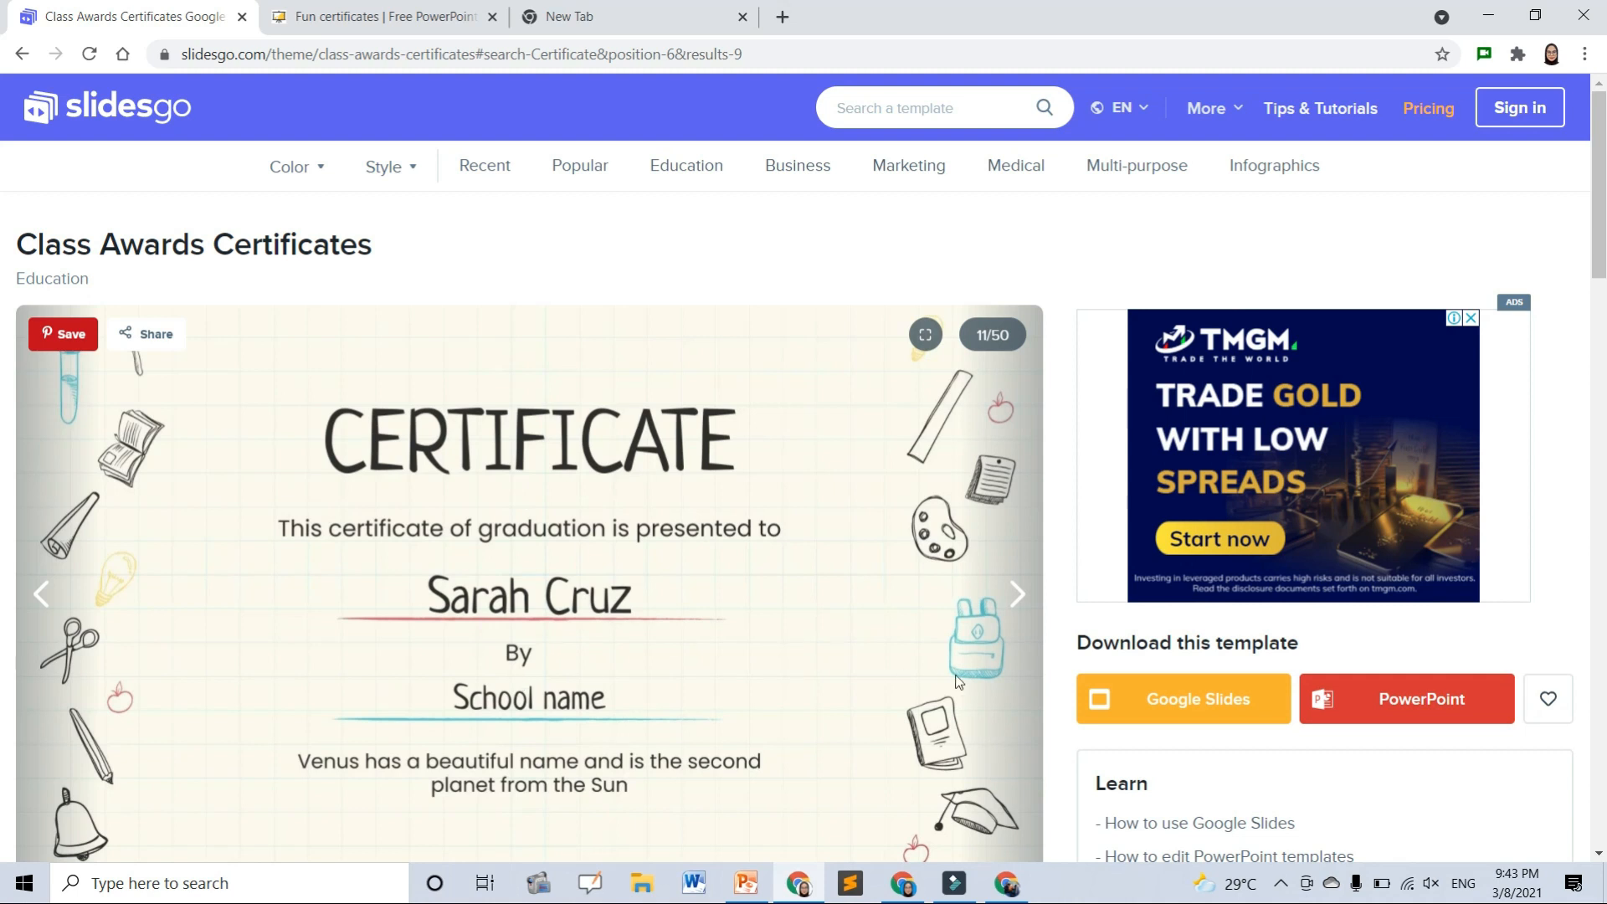
scroll(831, 643, down, 3)
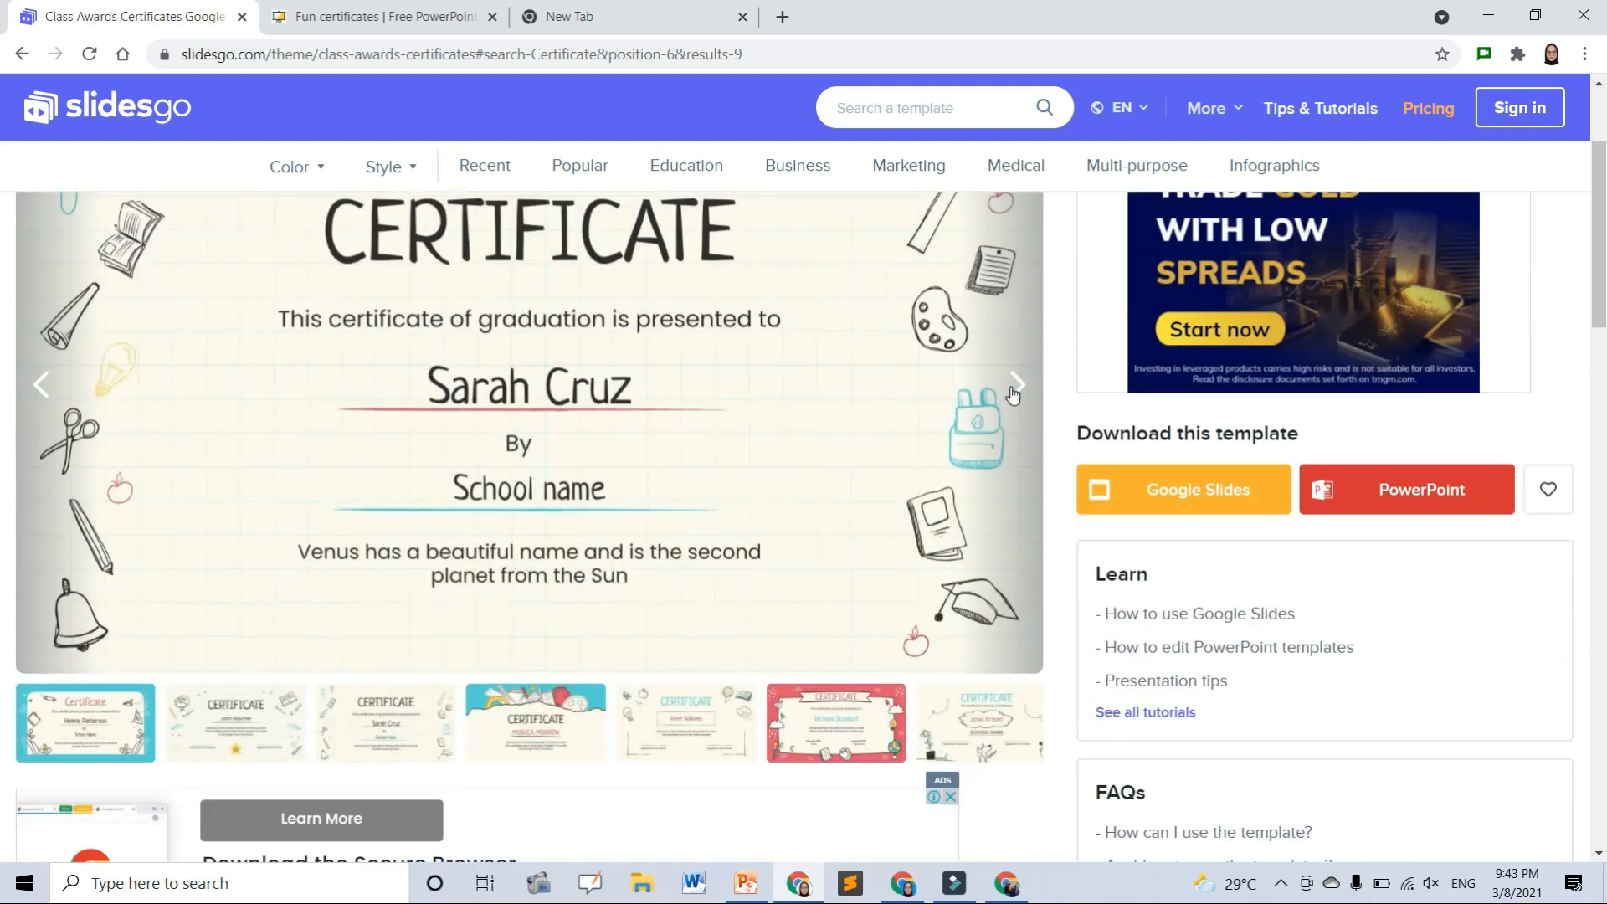
click(1015, 387)
scroll(1013, 393, up, 2)
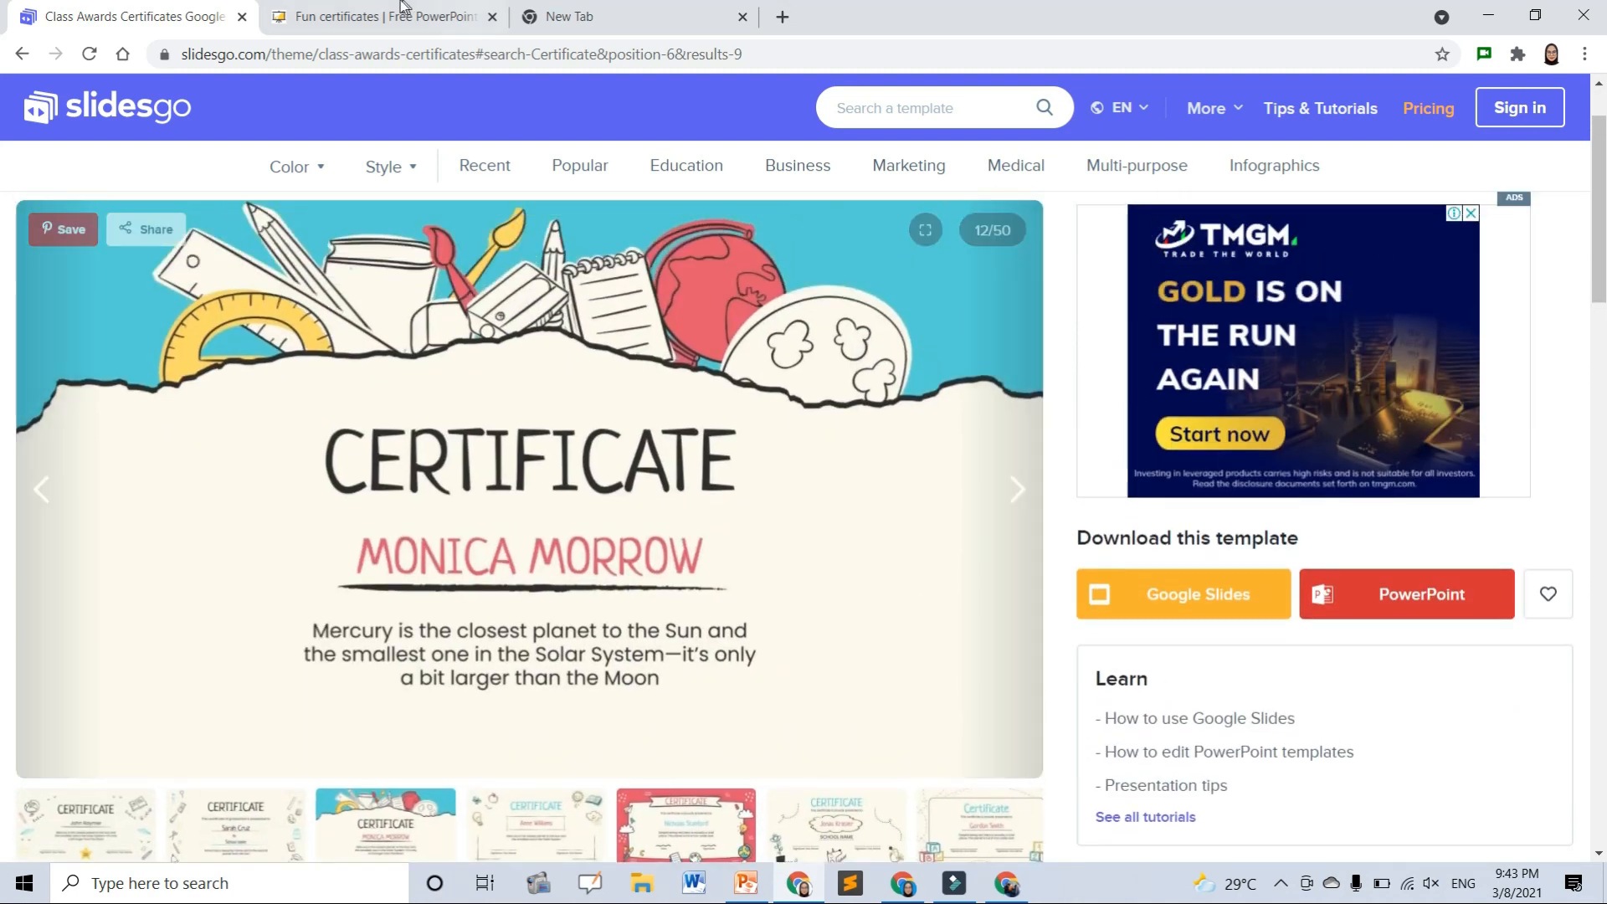
click(316, 10)
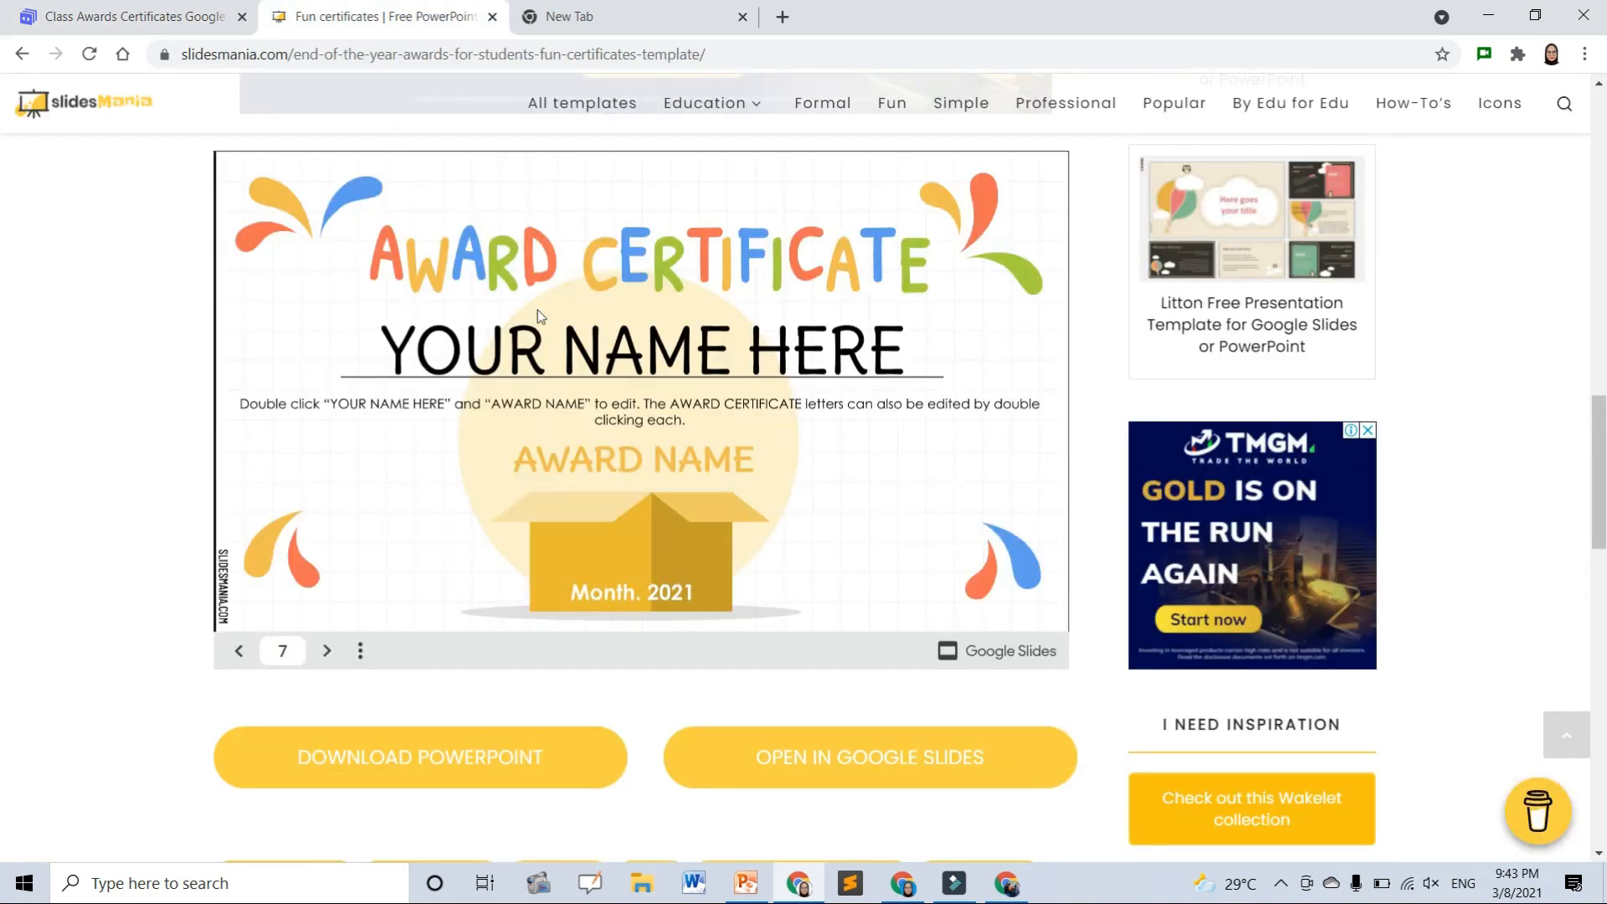
- Step the SlidesMania certificate slideshow back to slide 4, then close that browser window
scroll(846, 485, up, 1)
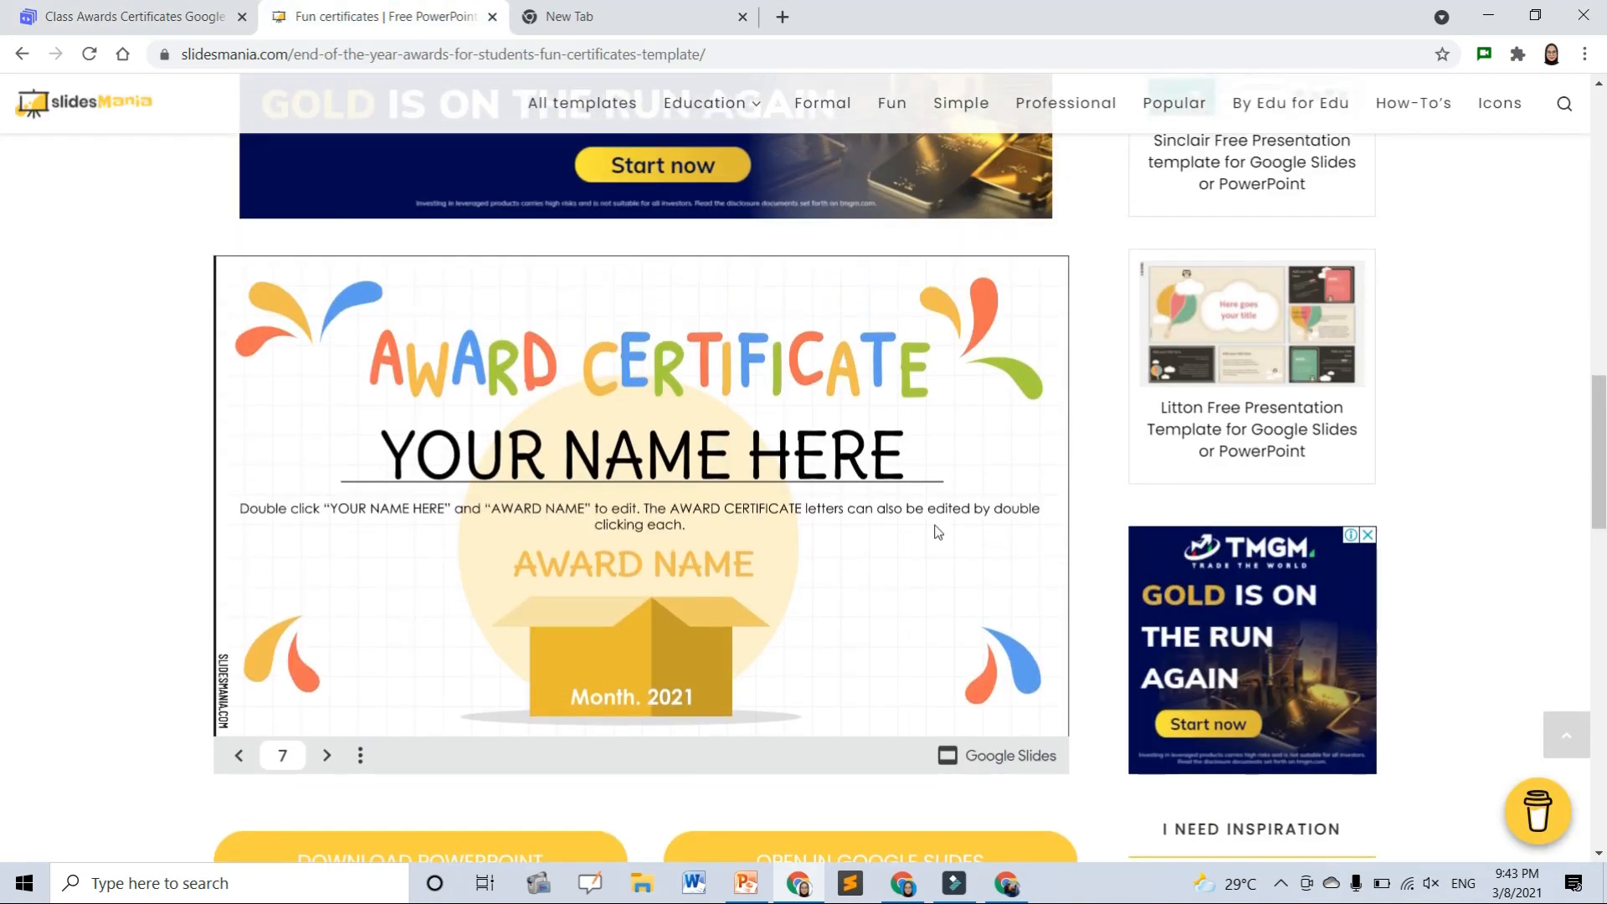
click(239, 756)
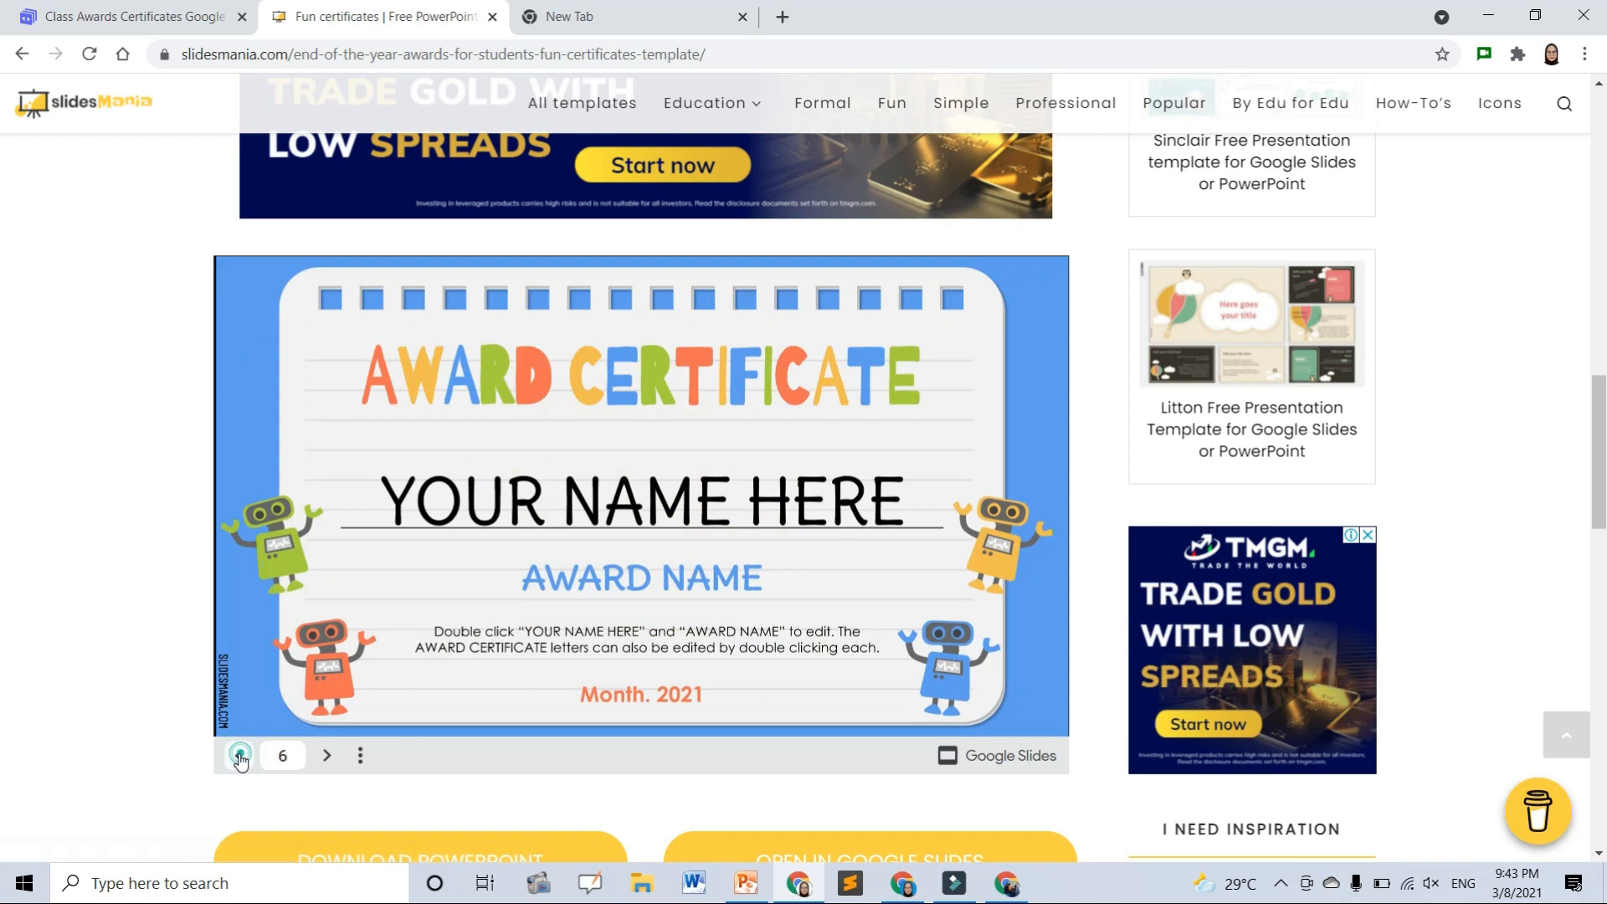
click(240, 757)
click(240, 757)
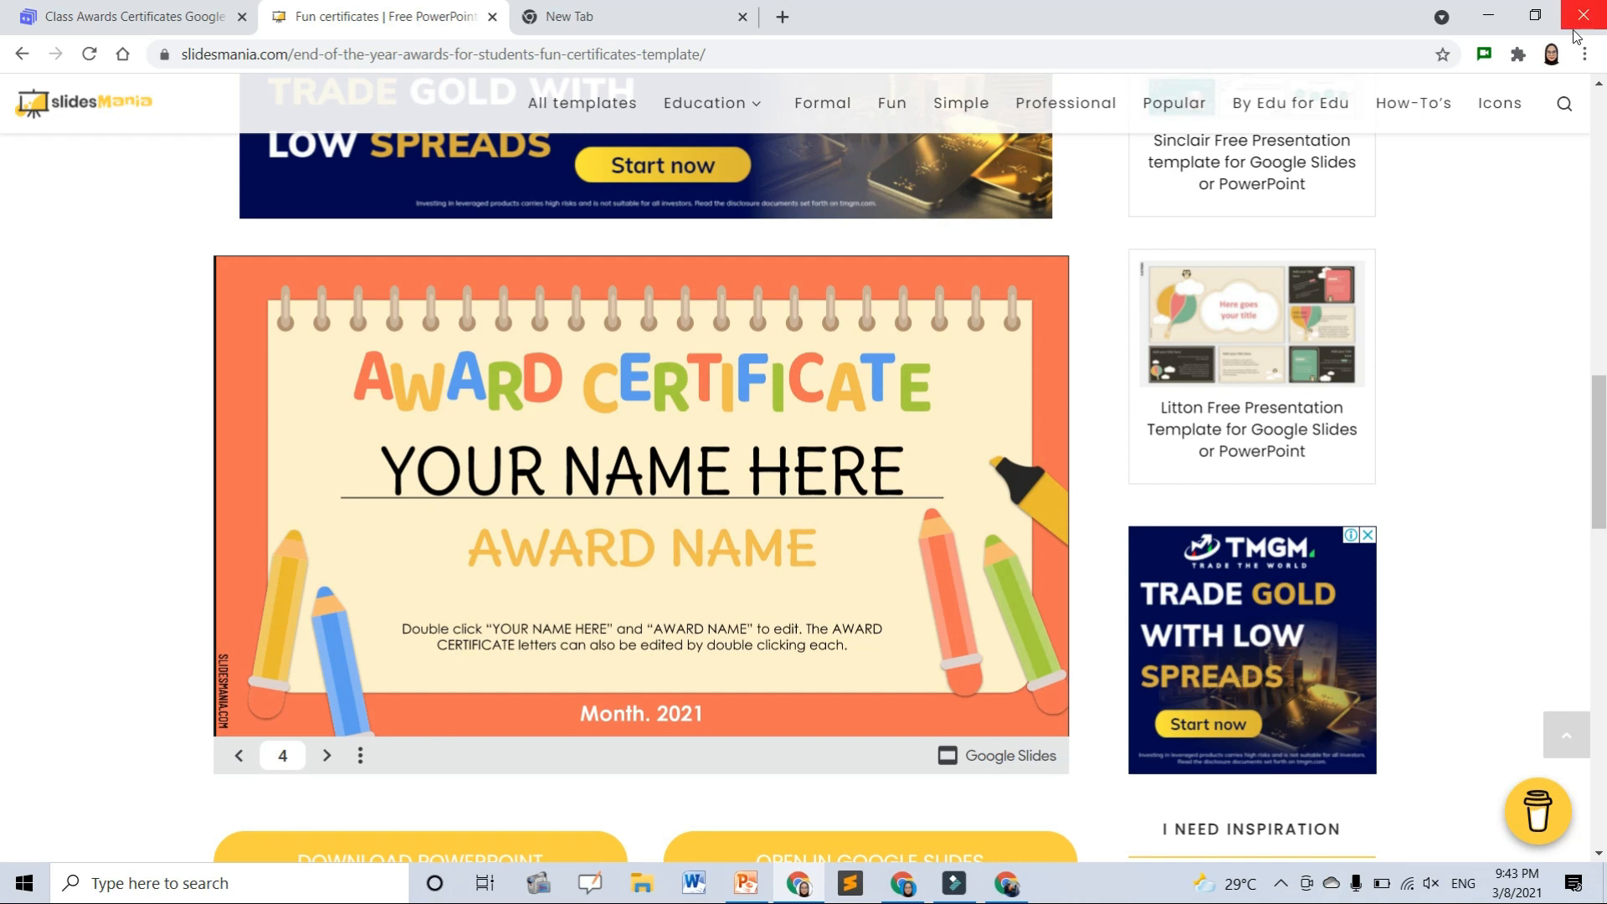
click(1575, 23)
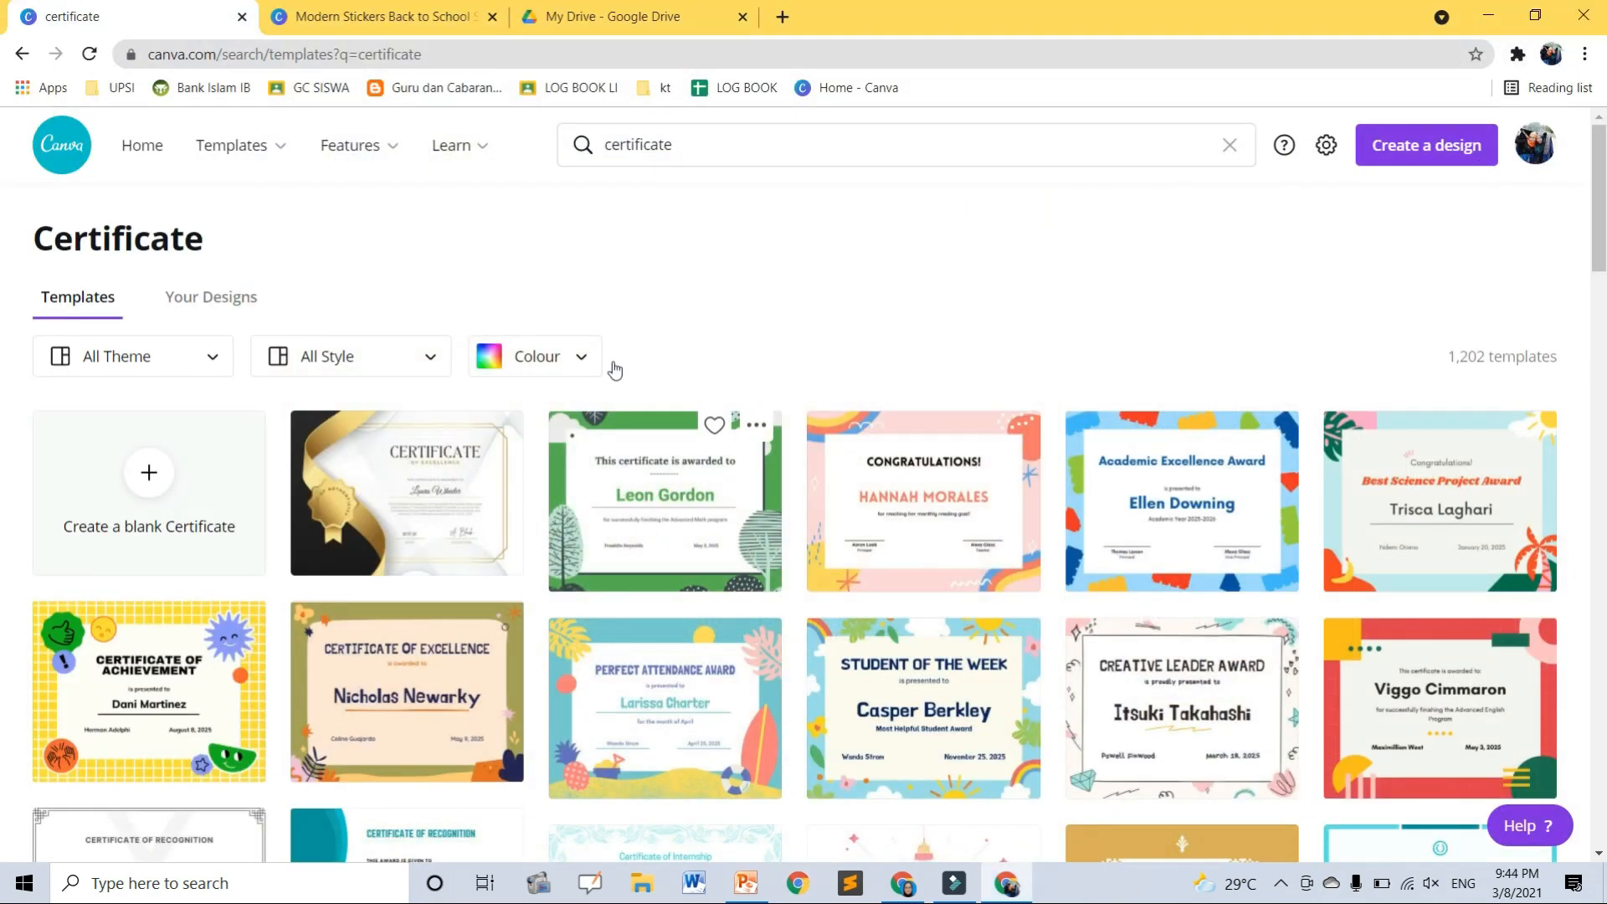
- Close the Canva window and get PowerPoint out of the way to return to Chrome
click(1559, 31)
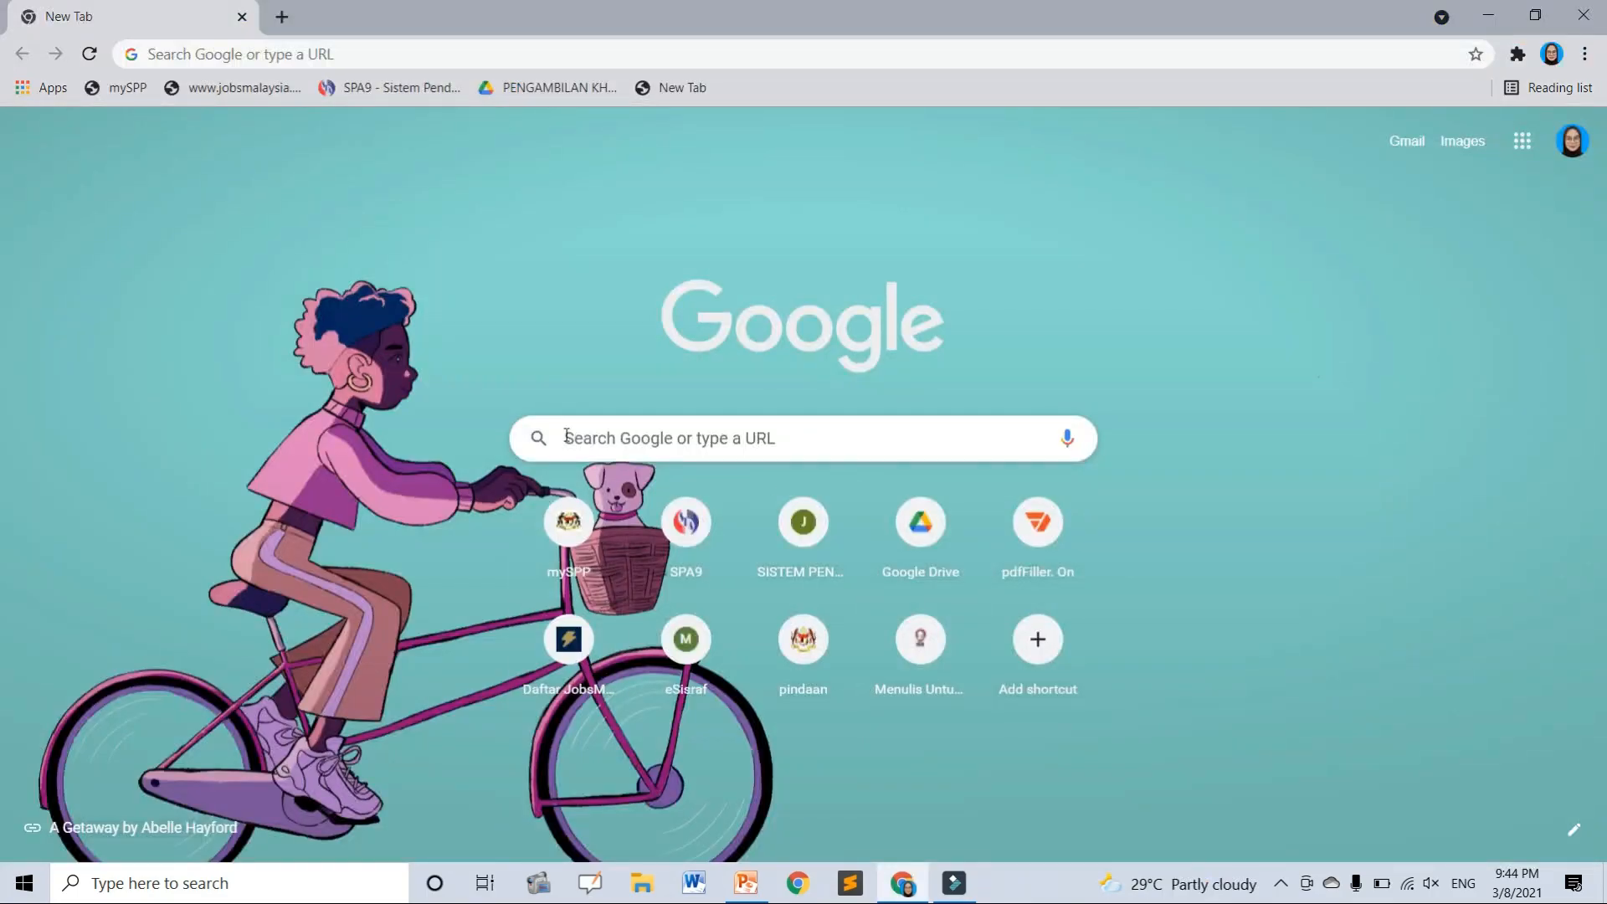
click(761, 895)
click(761, 896)
- Open Google Slides from the Google apps grid and start a blank presentation
click(1514, 146)
scroll(1482, 335, down, 4)
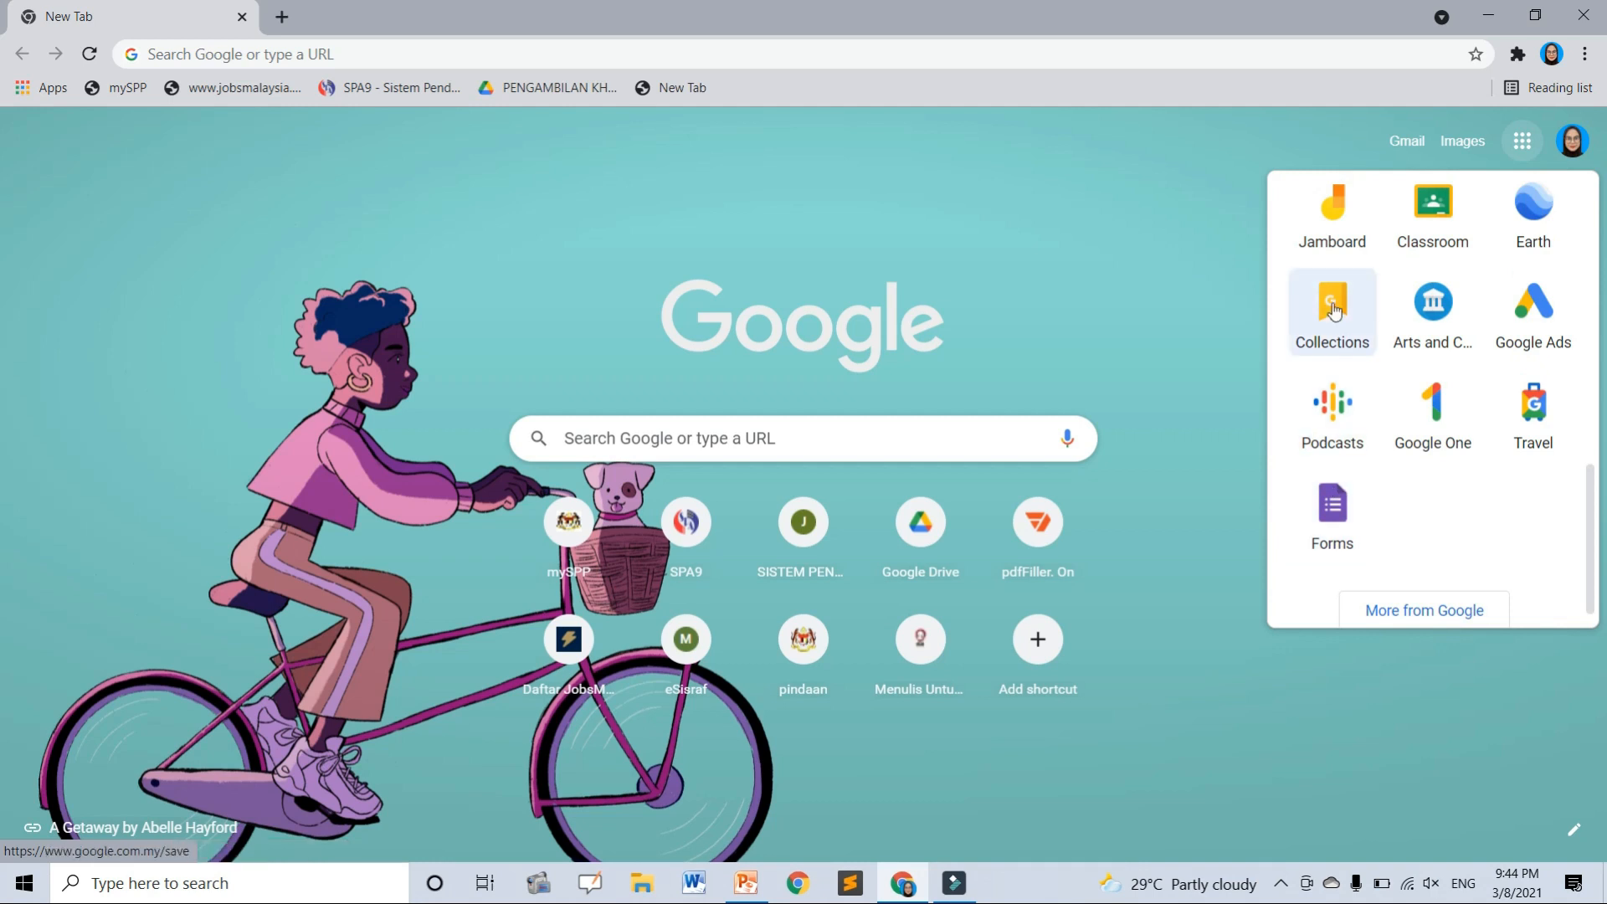
scroll(1395, 330, up, 4)
click(1519, 334)
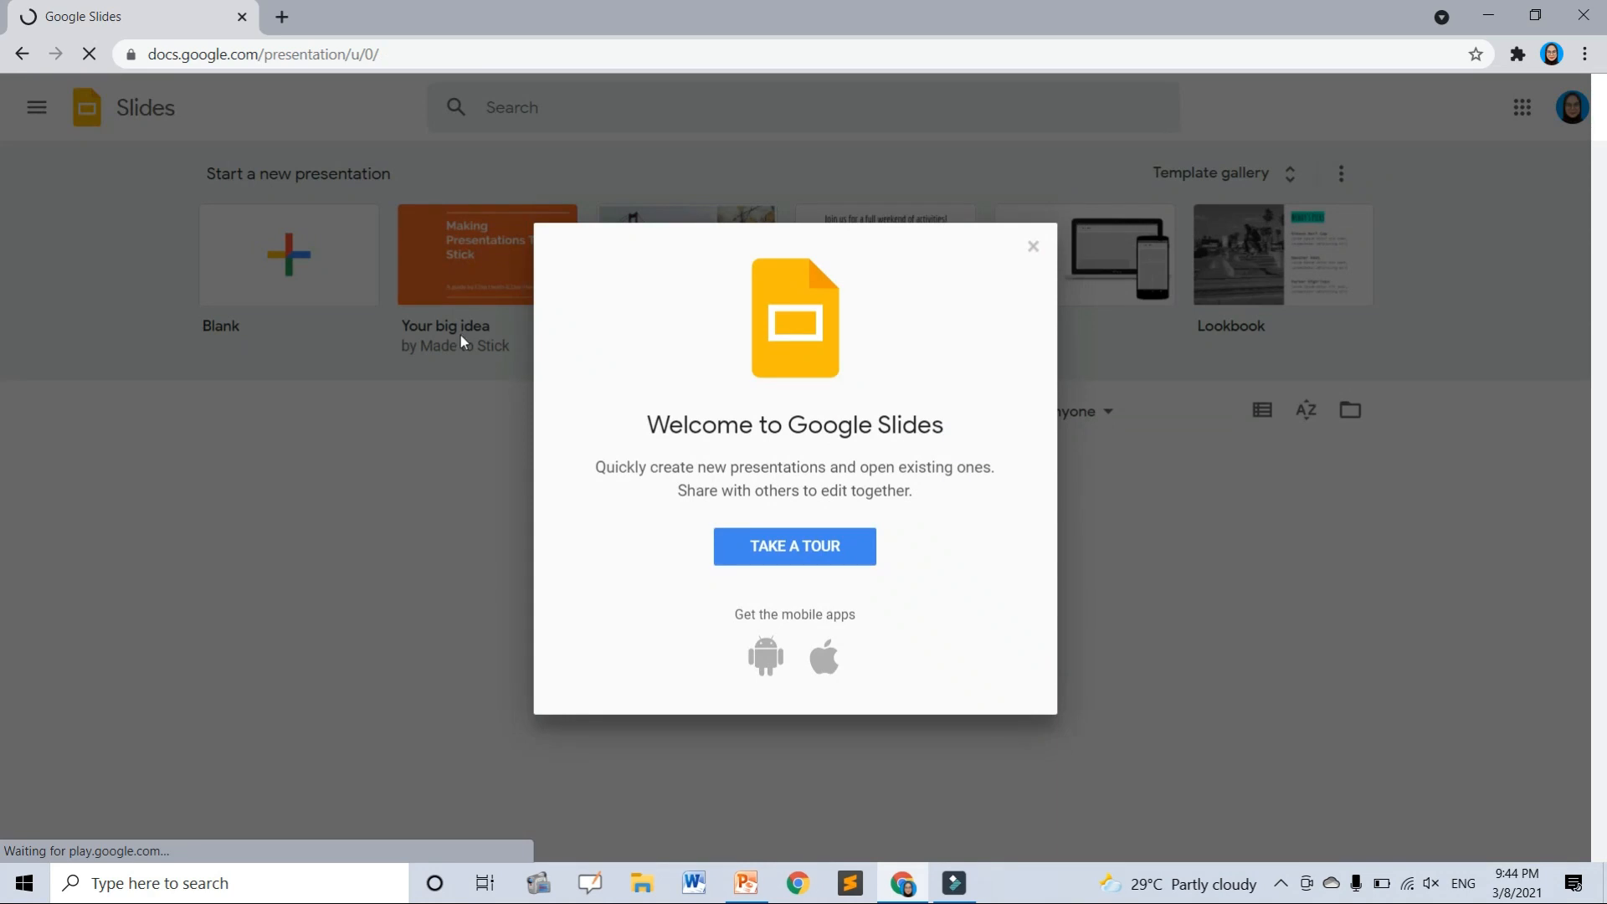
click(1032, 248)
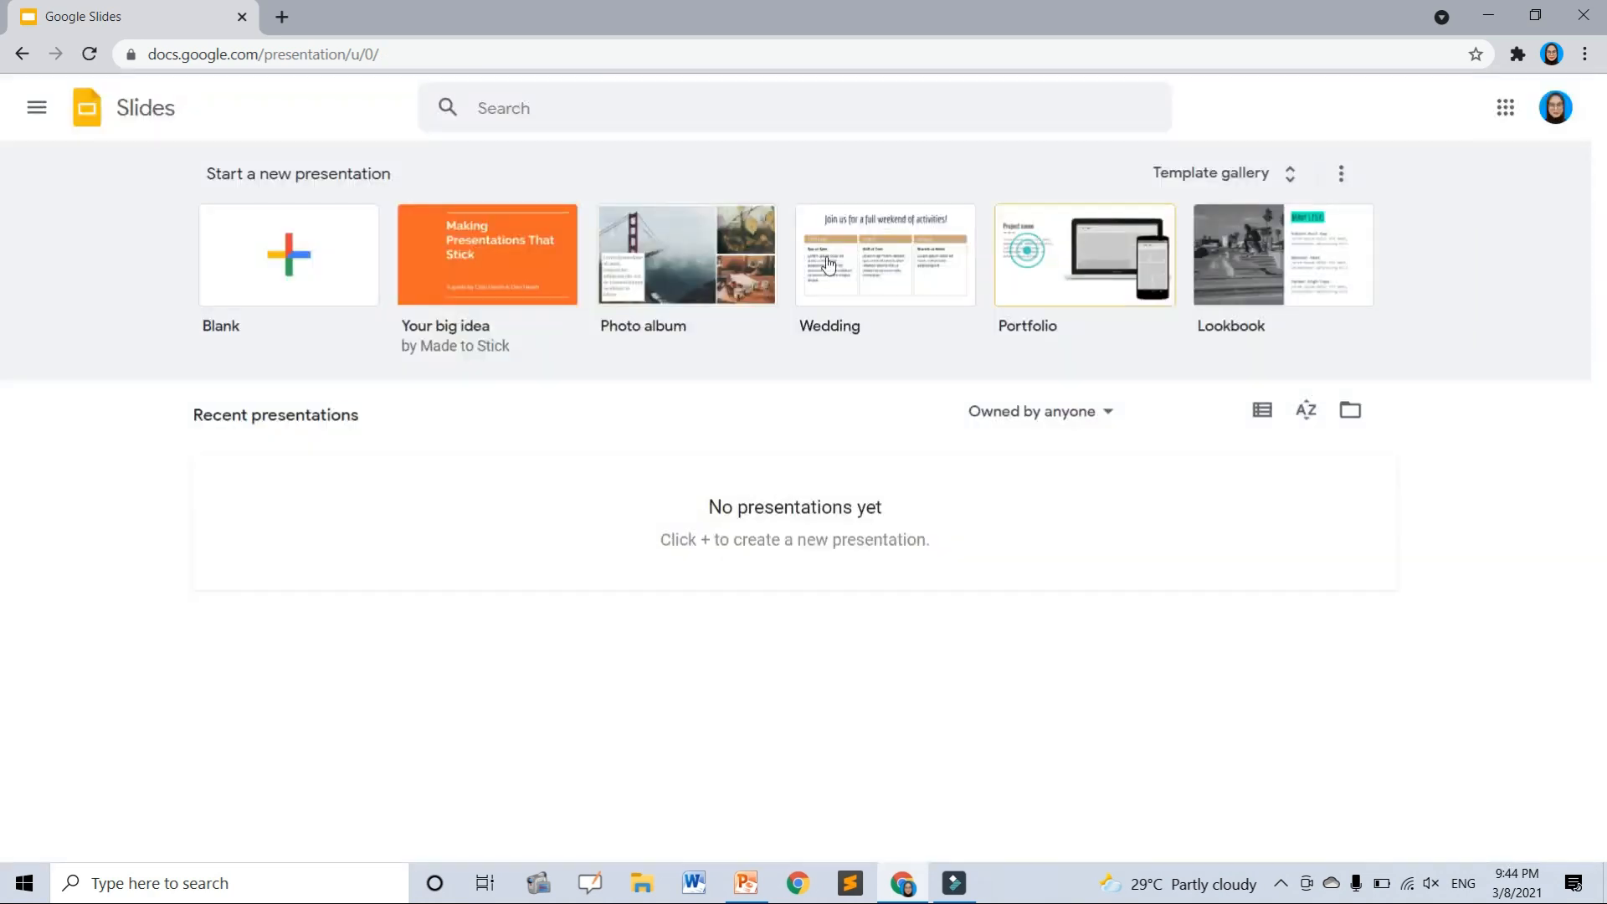
click(302, 290)
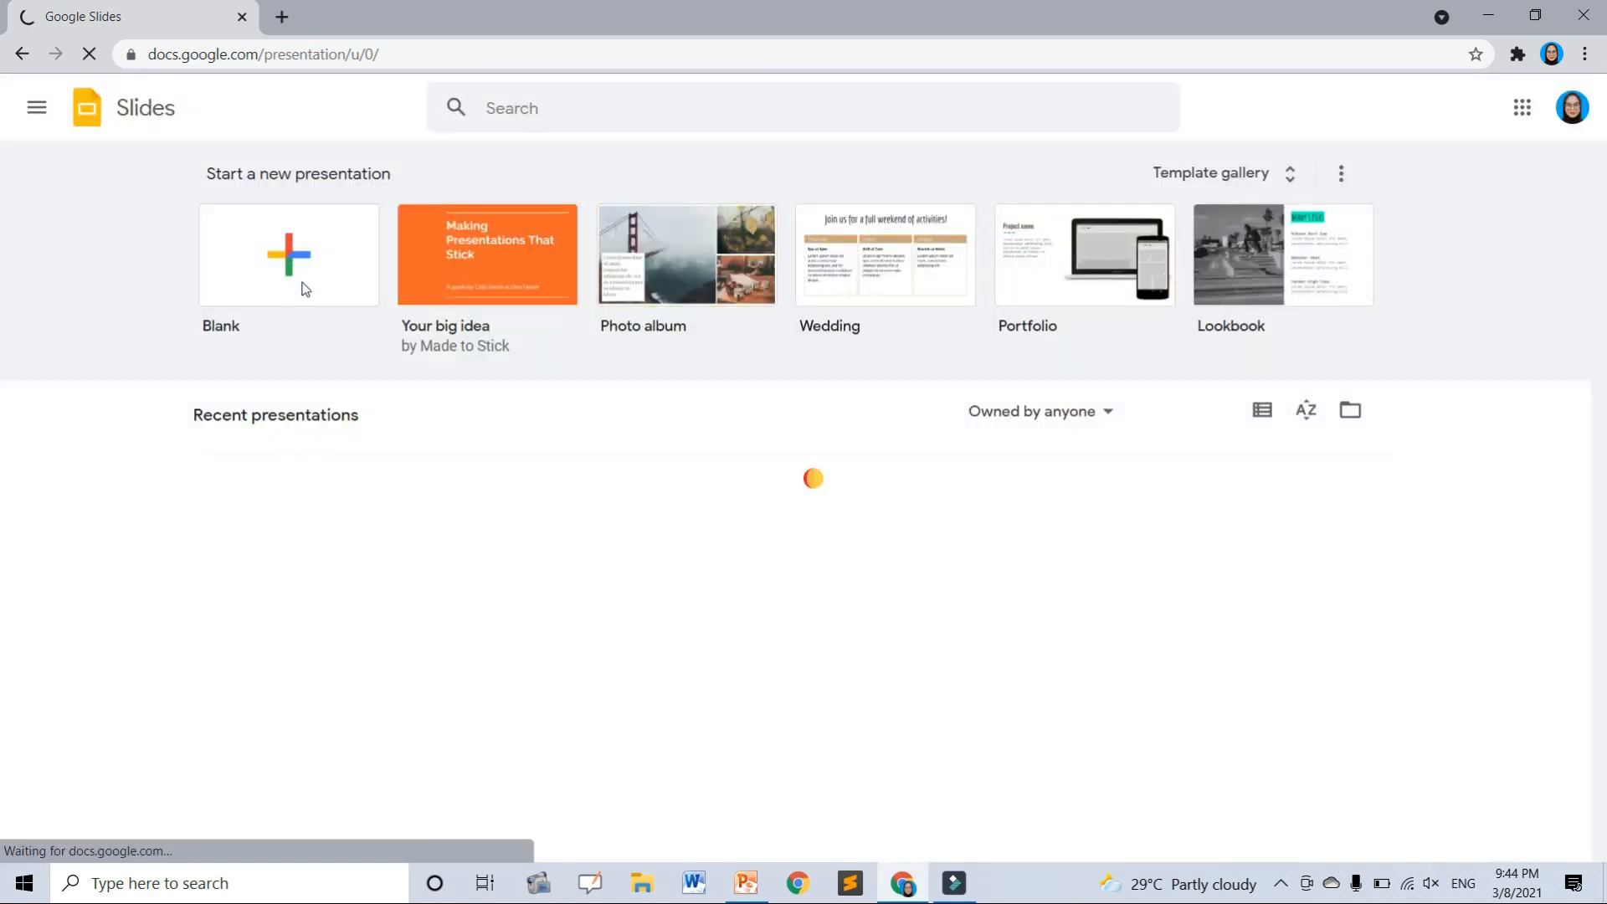
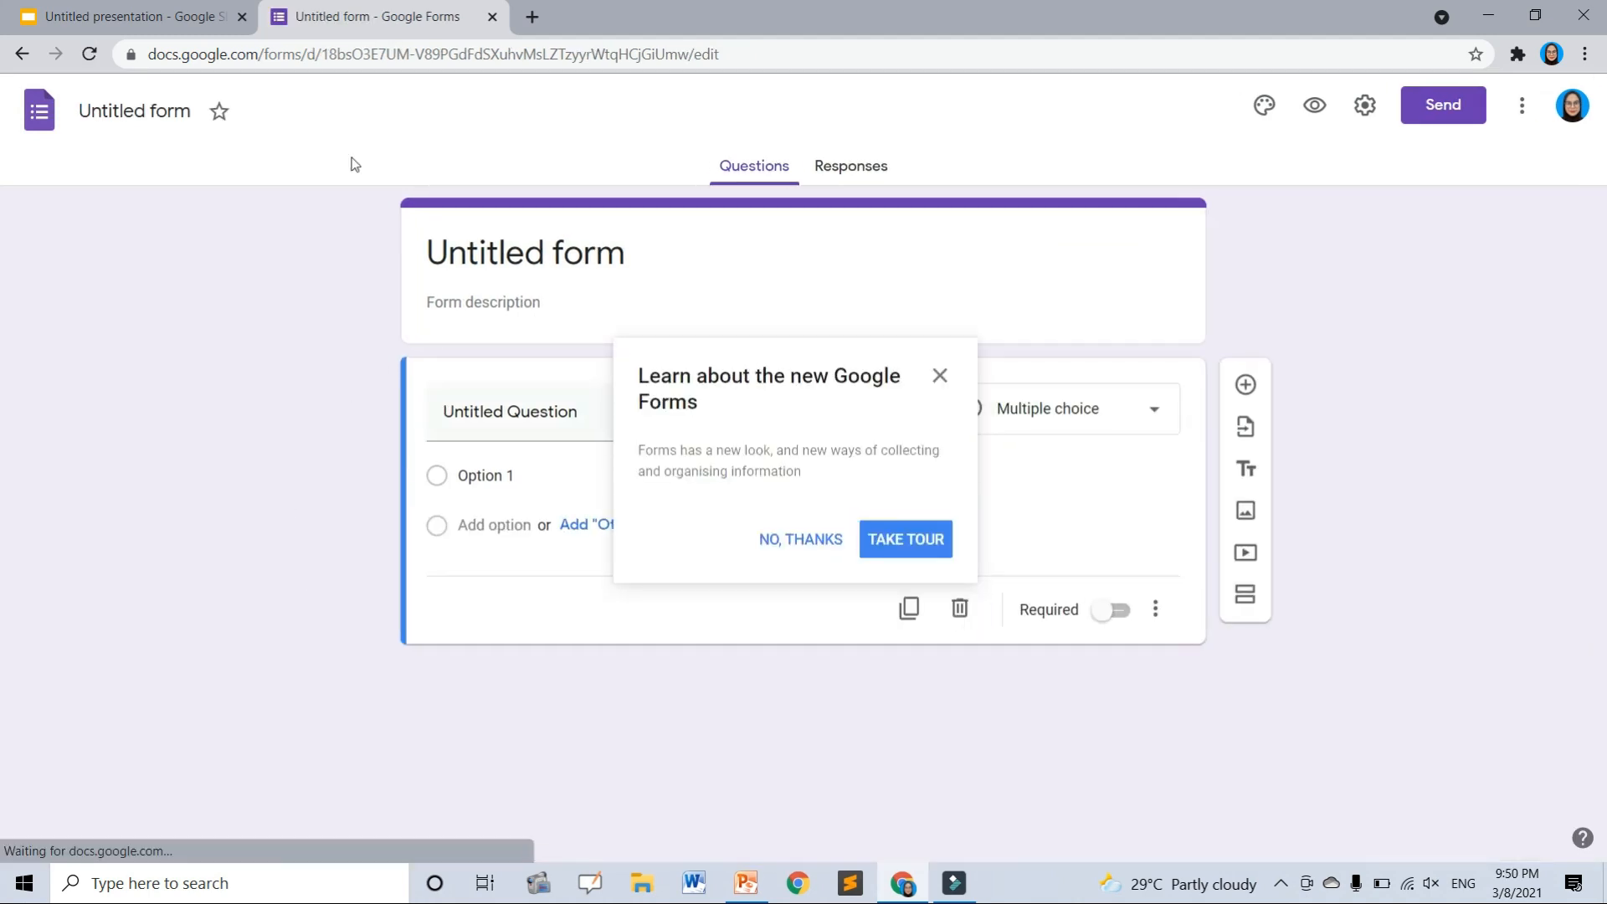
- Rename the certificate presentation to 'SIJIL PDPR OGOS'
click(84, 16)
click(109, 96)
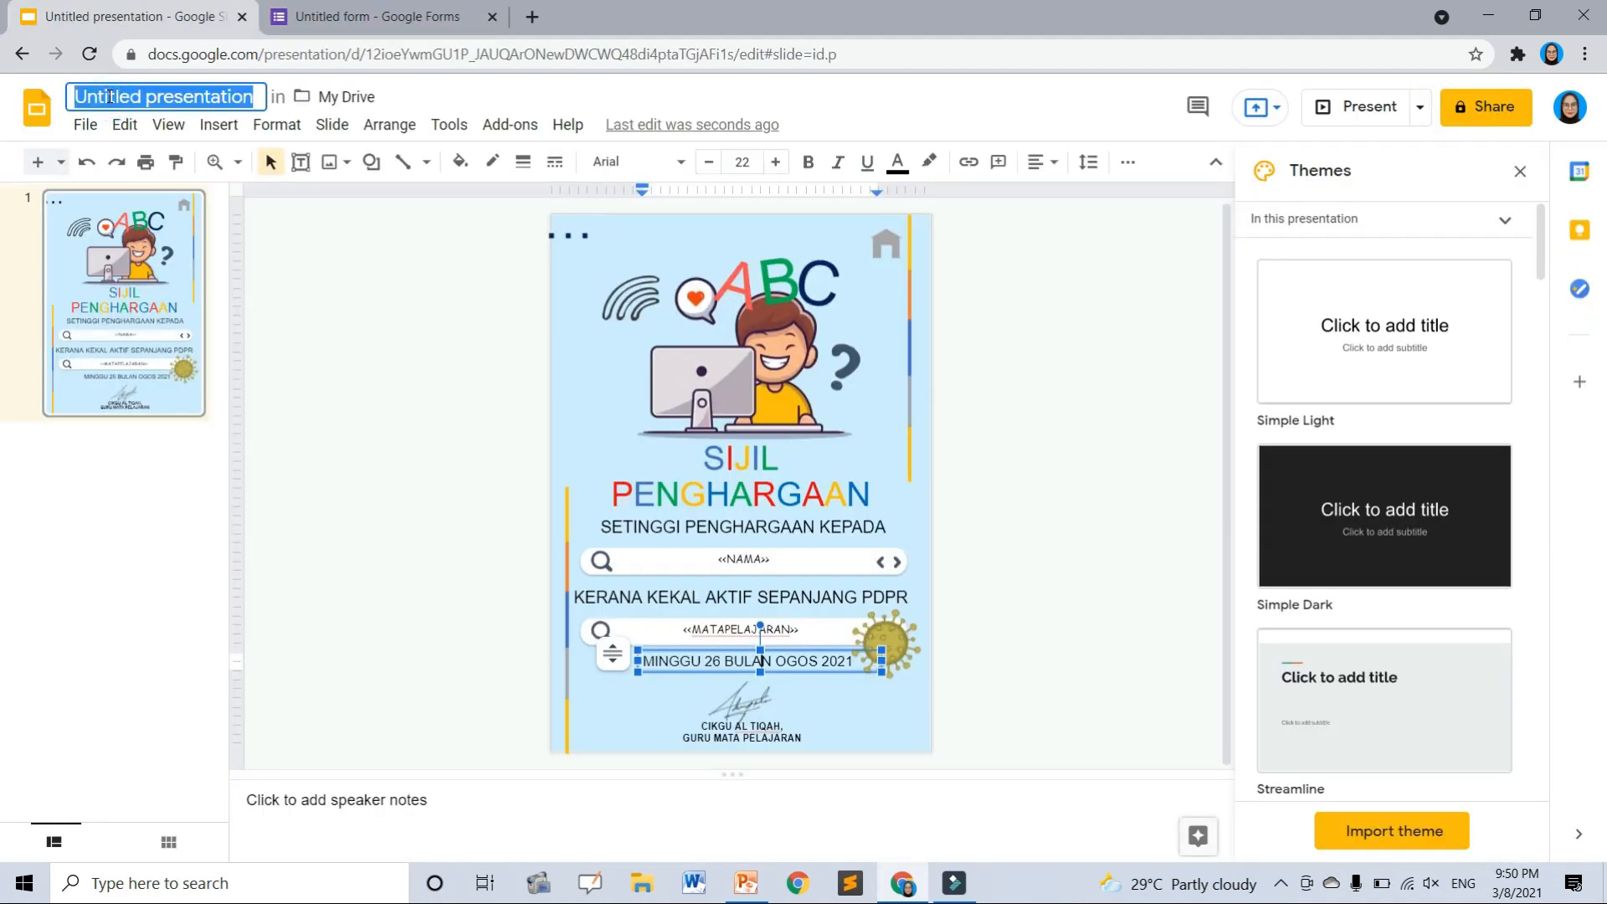
text(SIJIL PDPR OGOS)
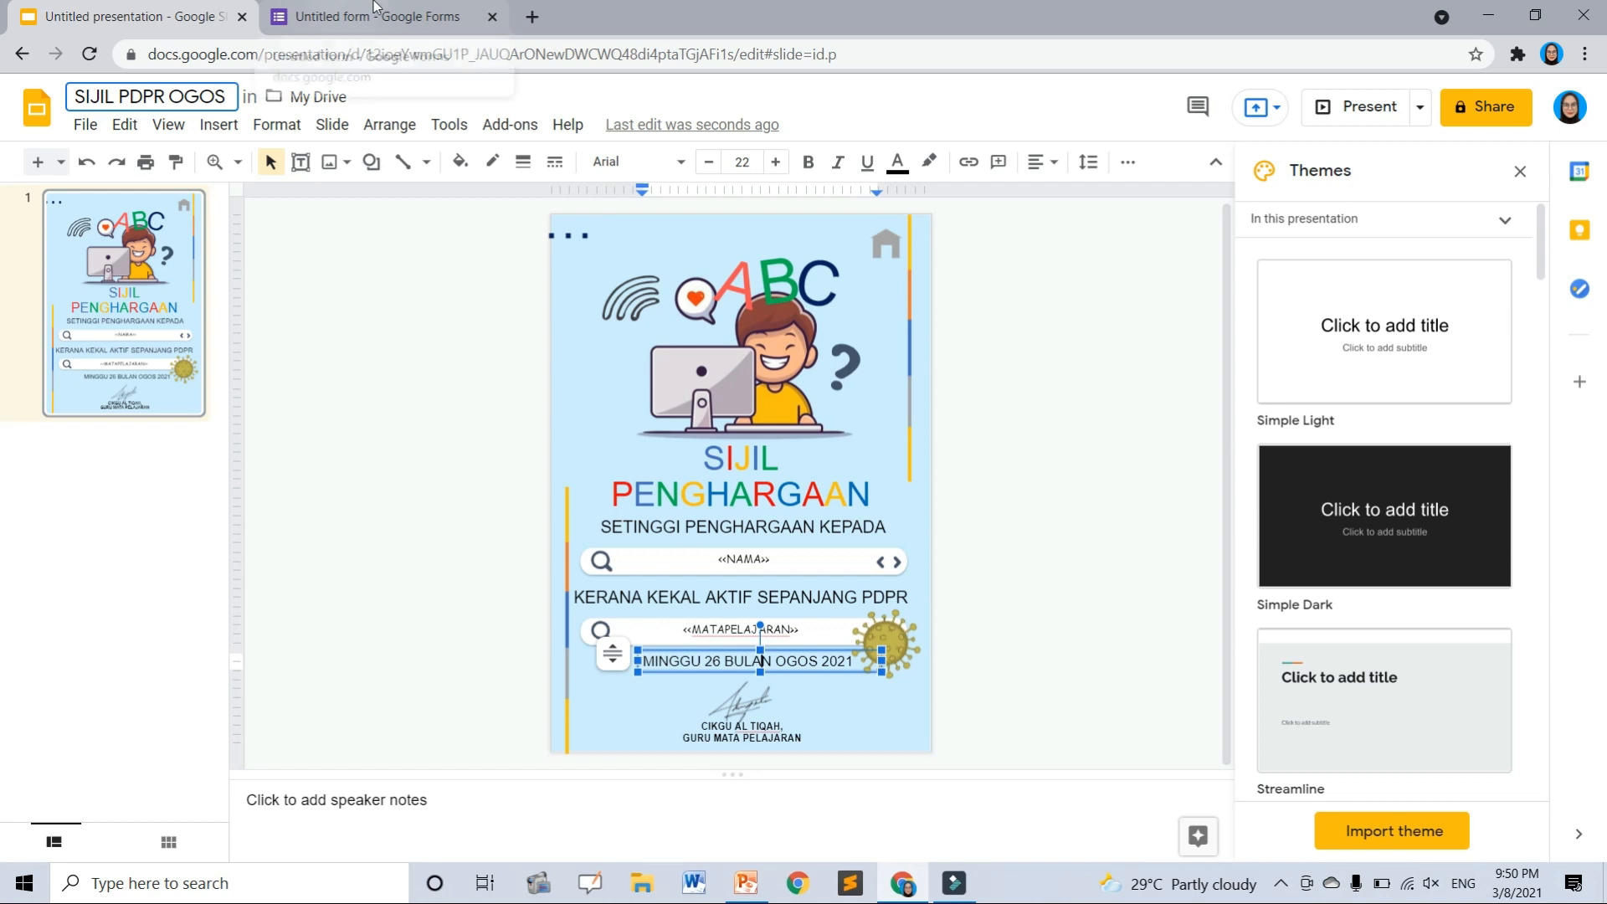
click(384, 15)
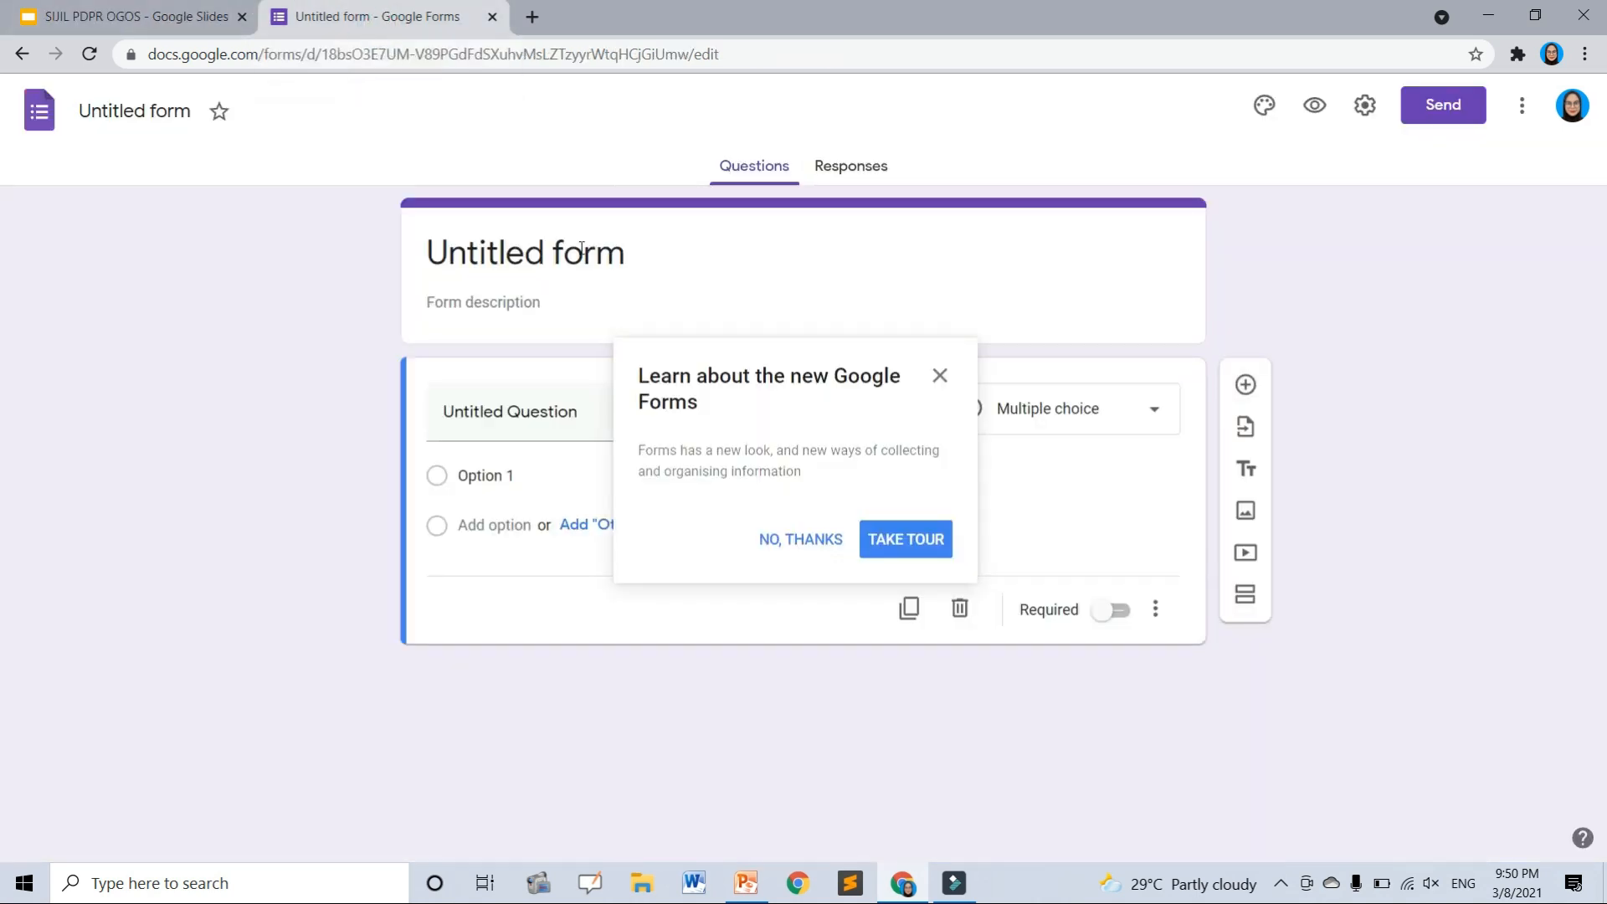
- Title the form 'SIJIL KEHADIRAN PDPR OGOS MINGGU 26' and describe it 'SILA MASUKKAN MAKLUMAT ANDA'
click(581, 249)
text(SIJI)
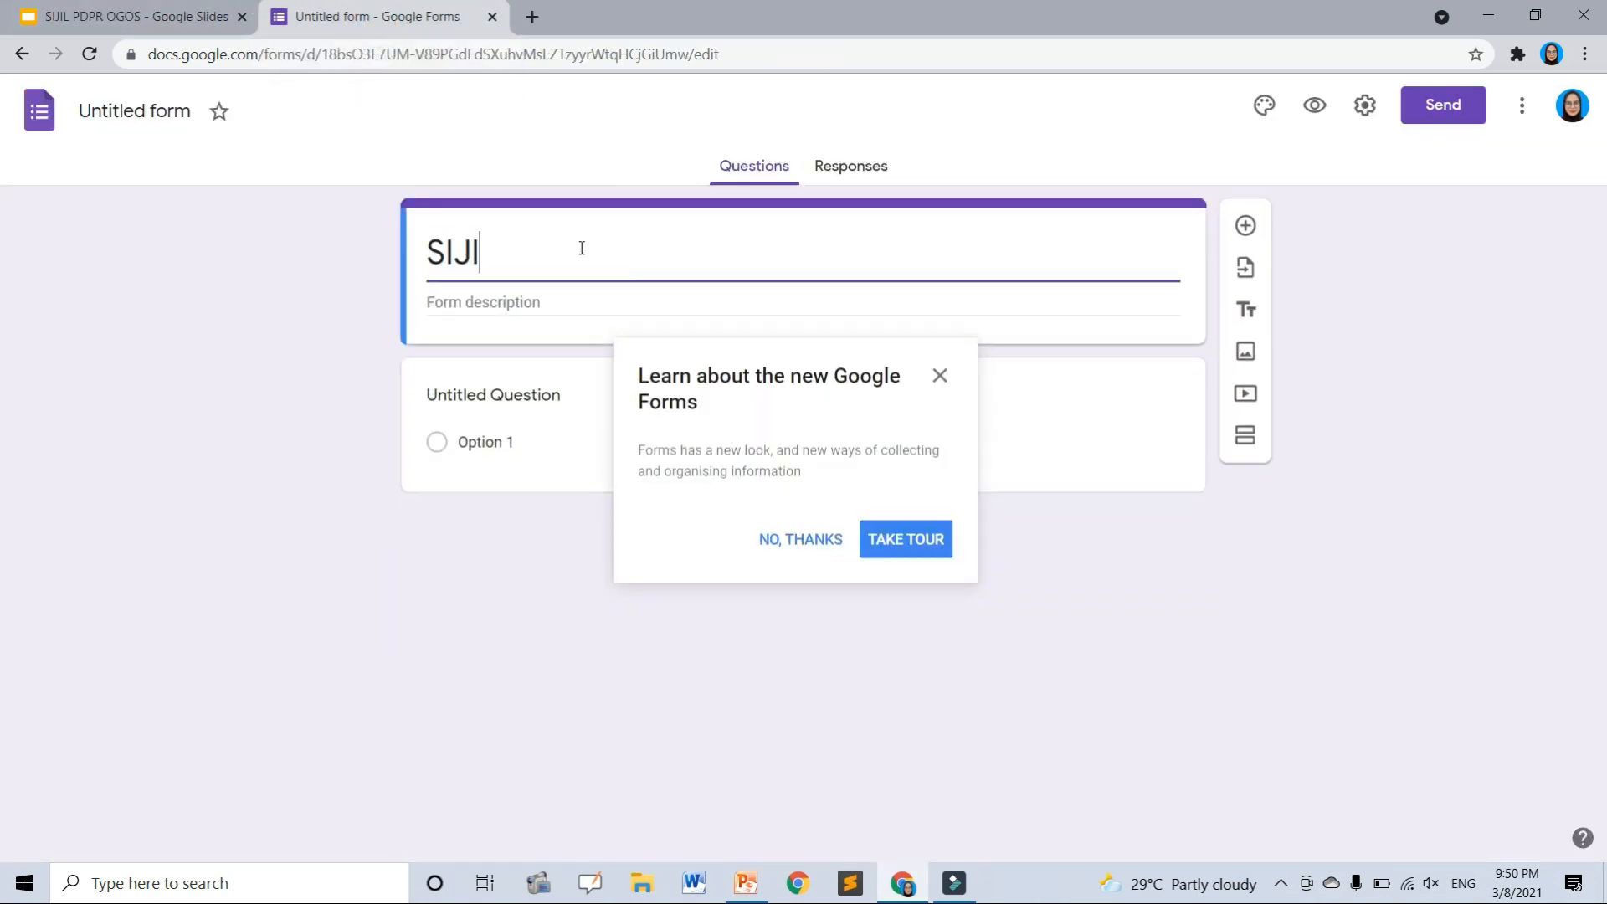
text(L KEHADIRAN)
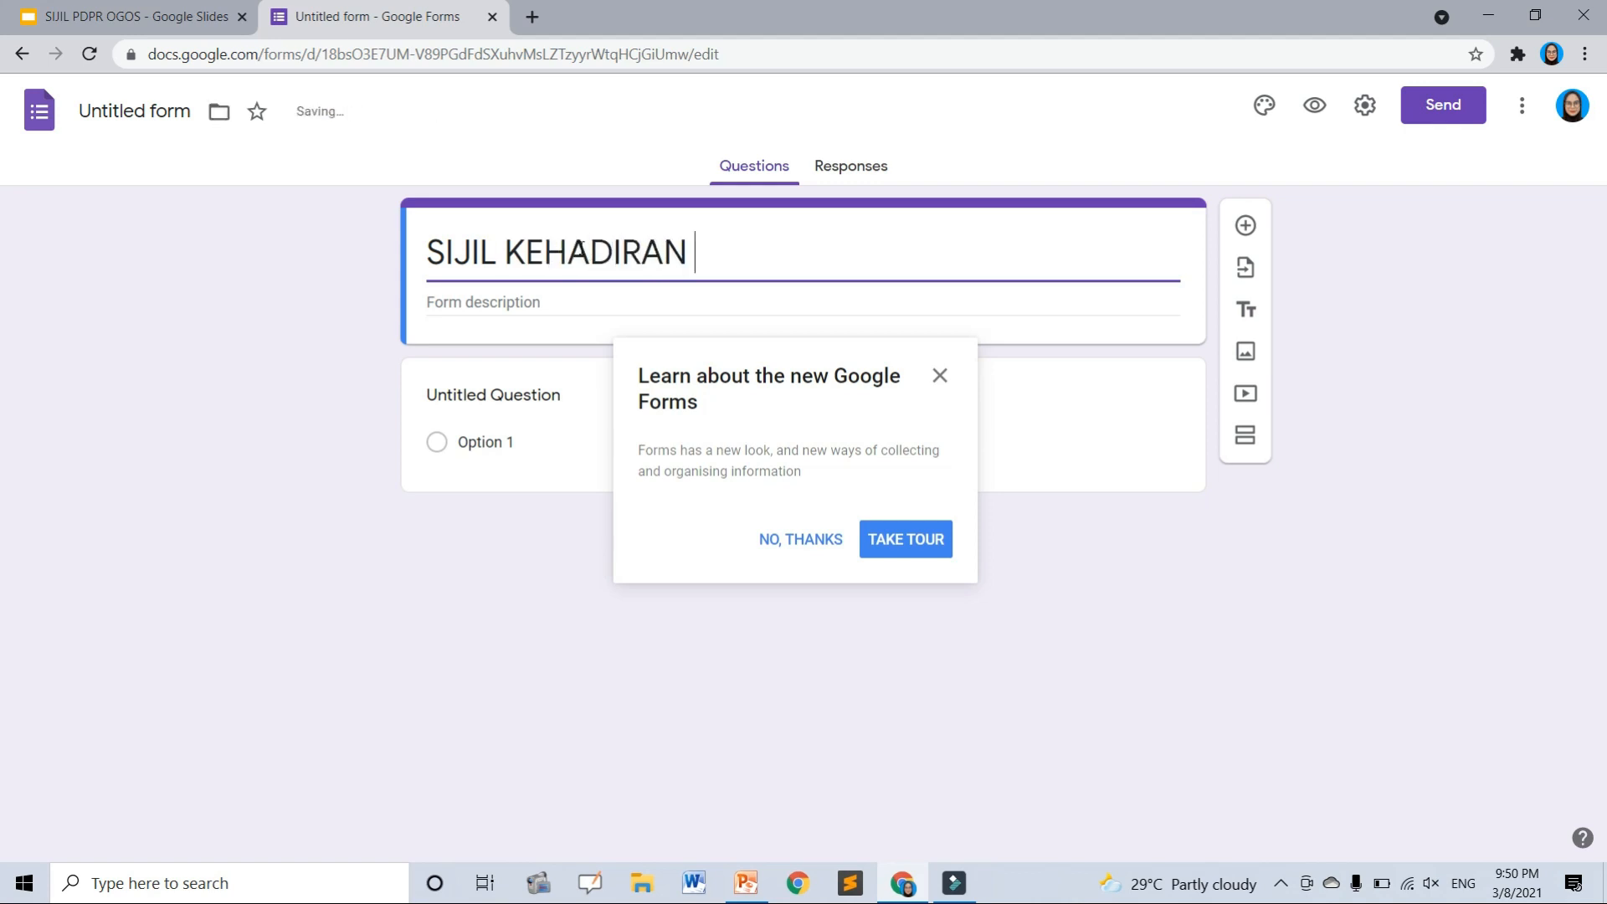
text( PDPR)
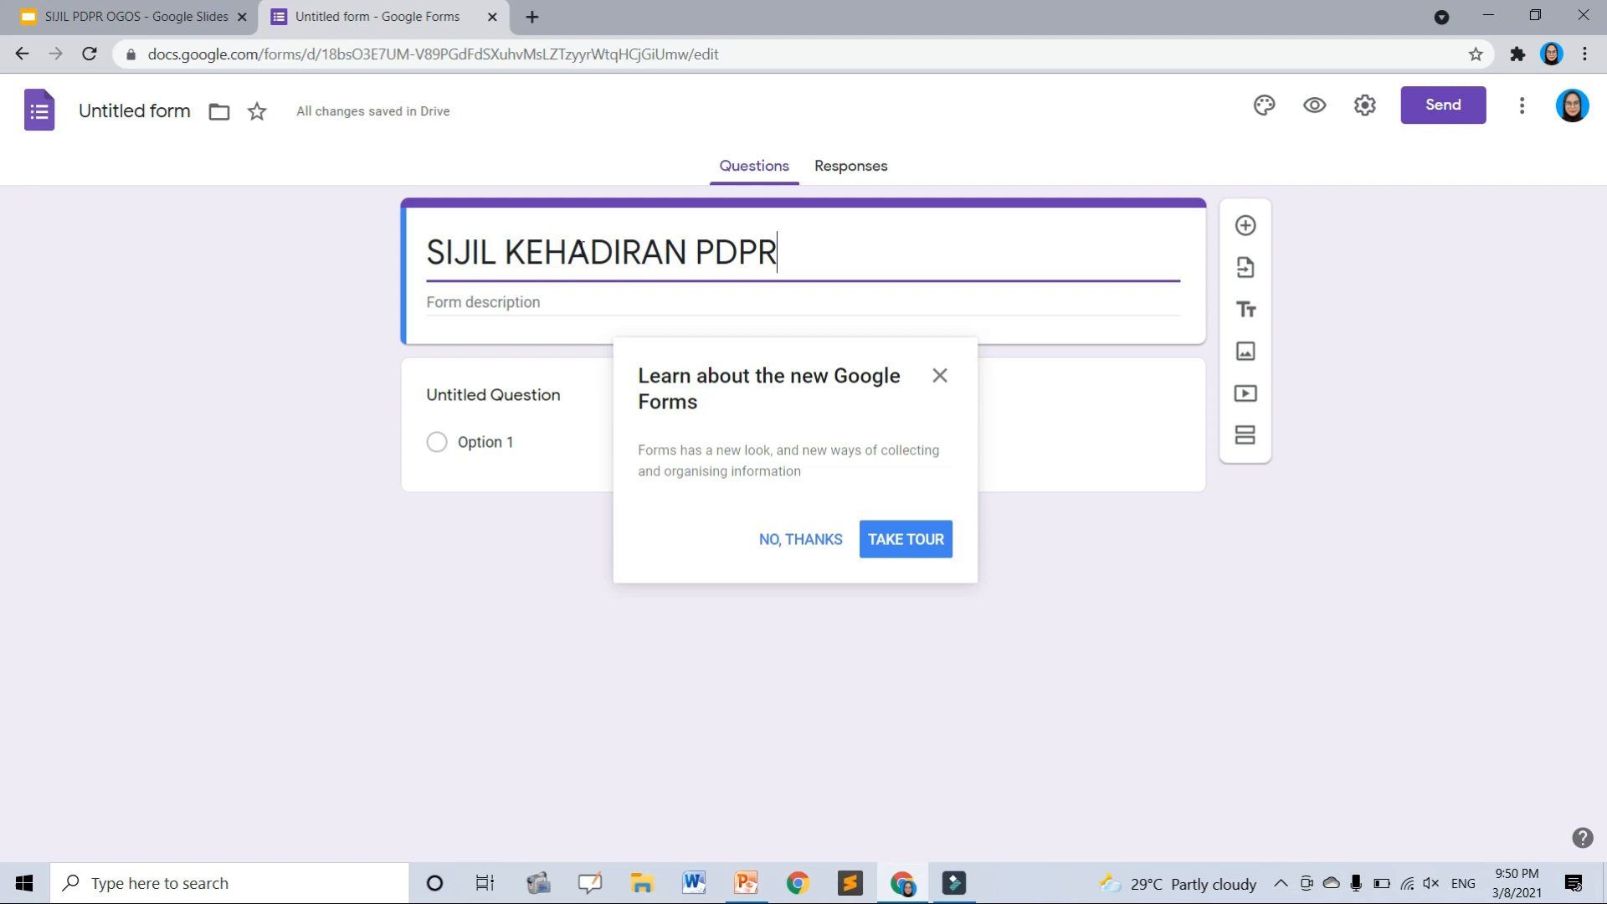
text( OGOS MI)
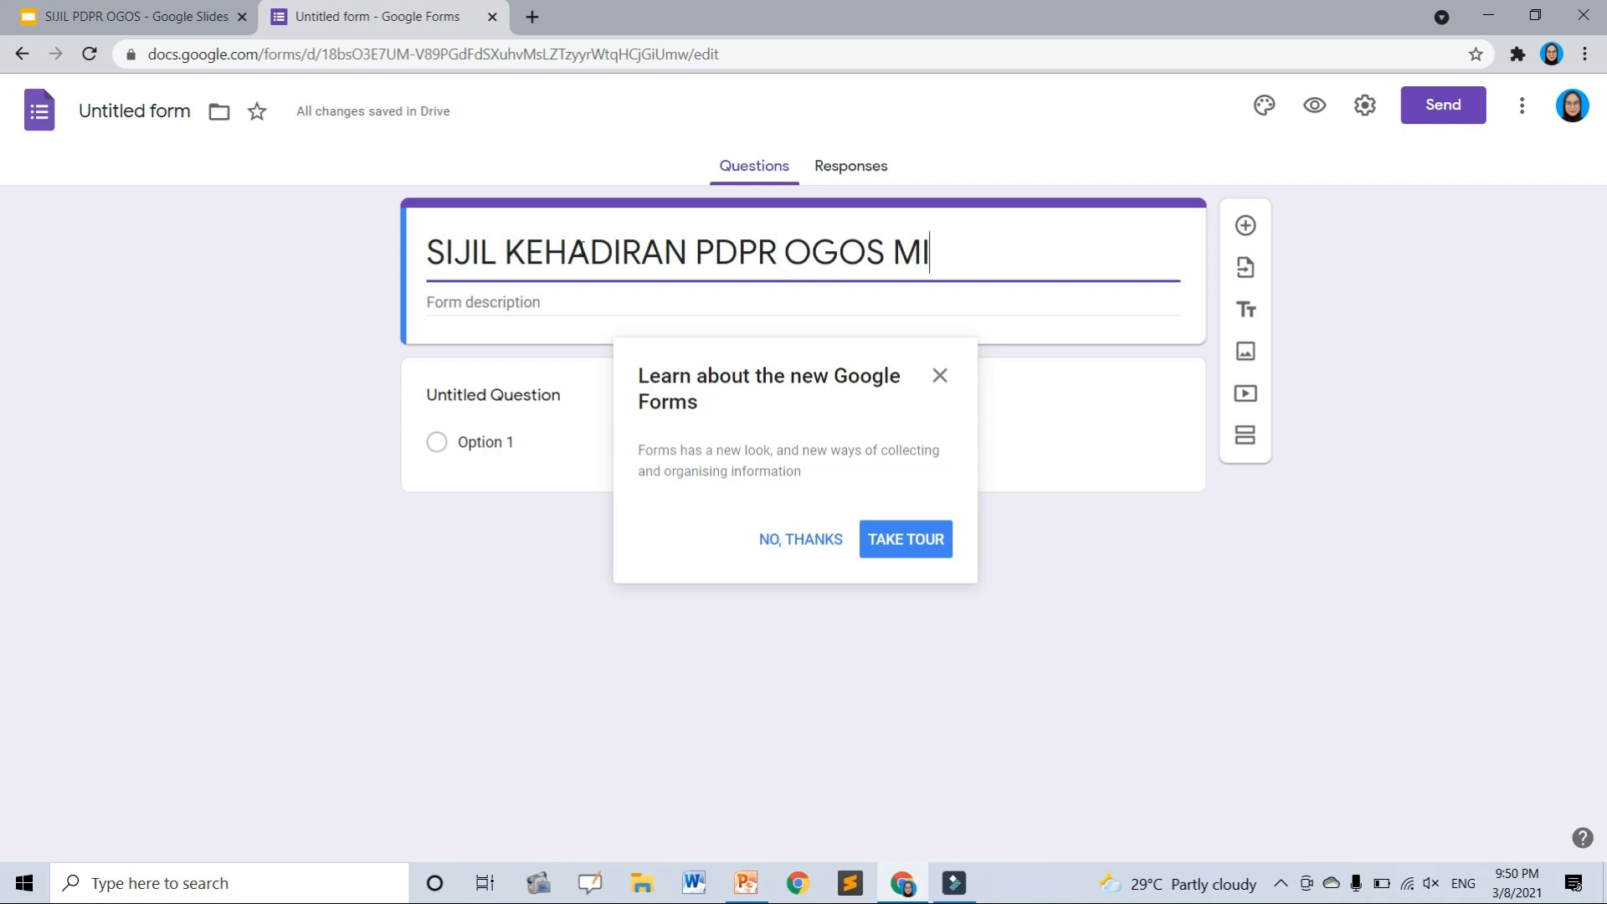
text(NGGU 26)
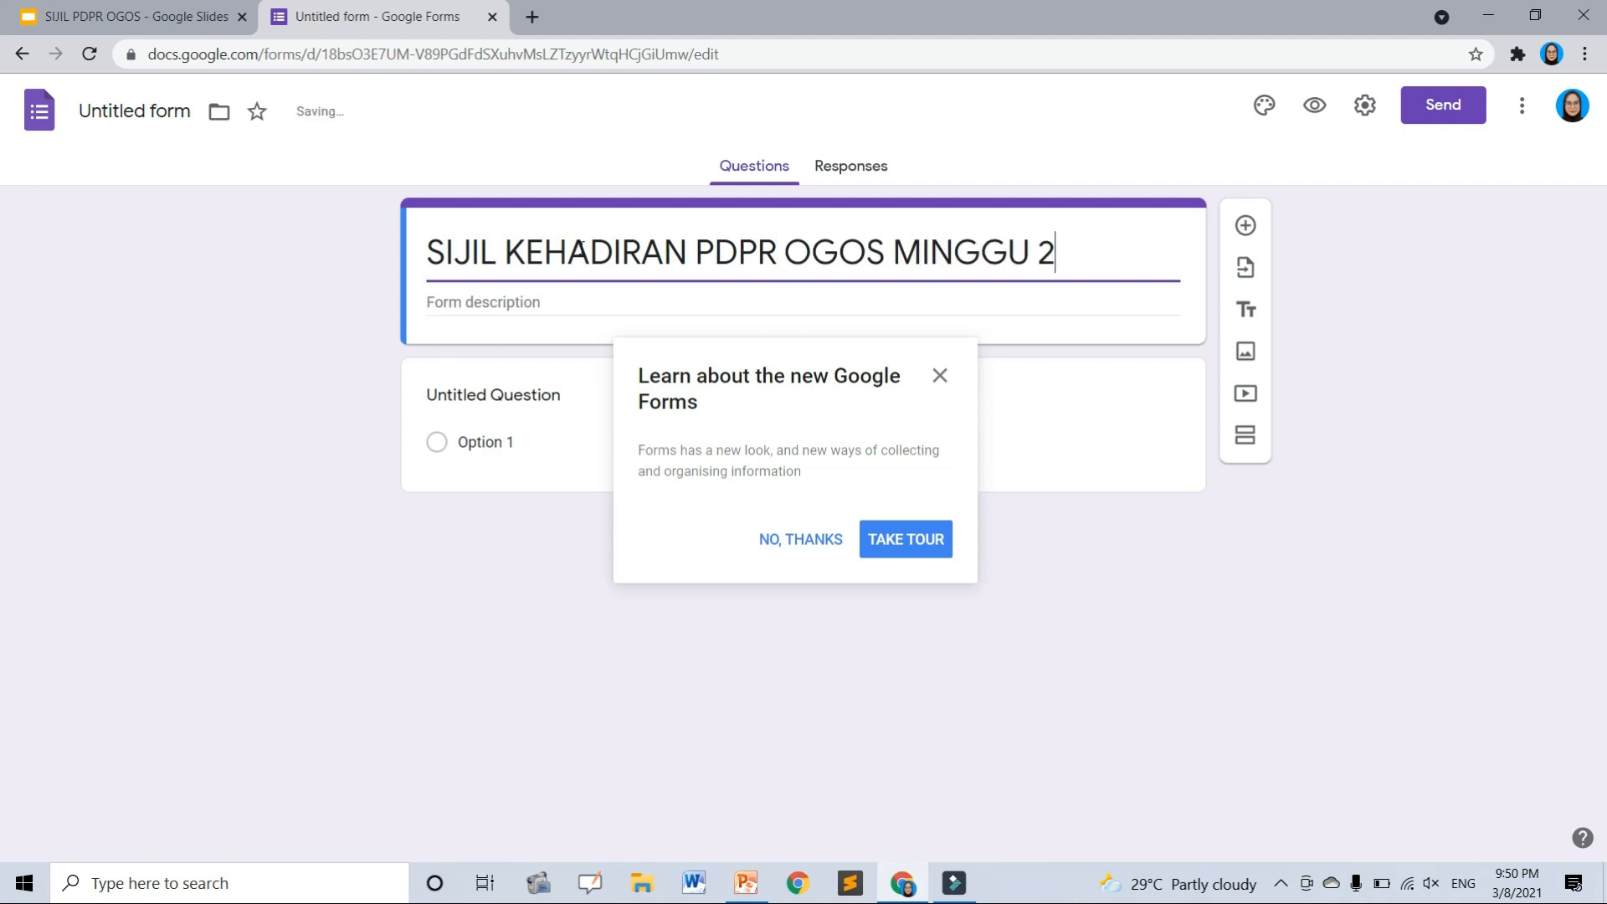
click(466, 307)
text(SILA MA)
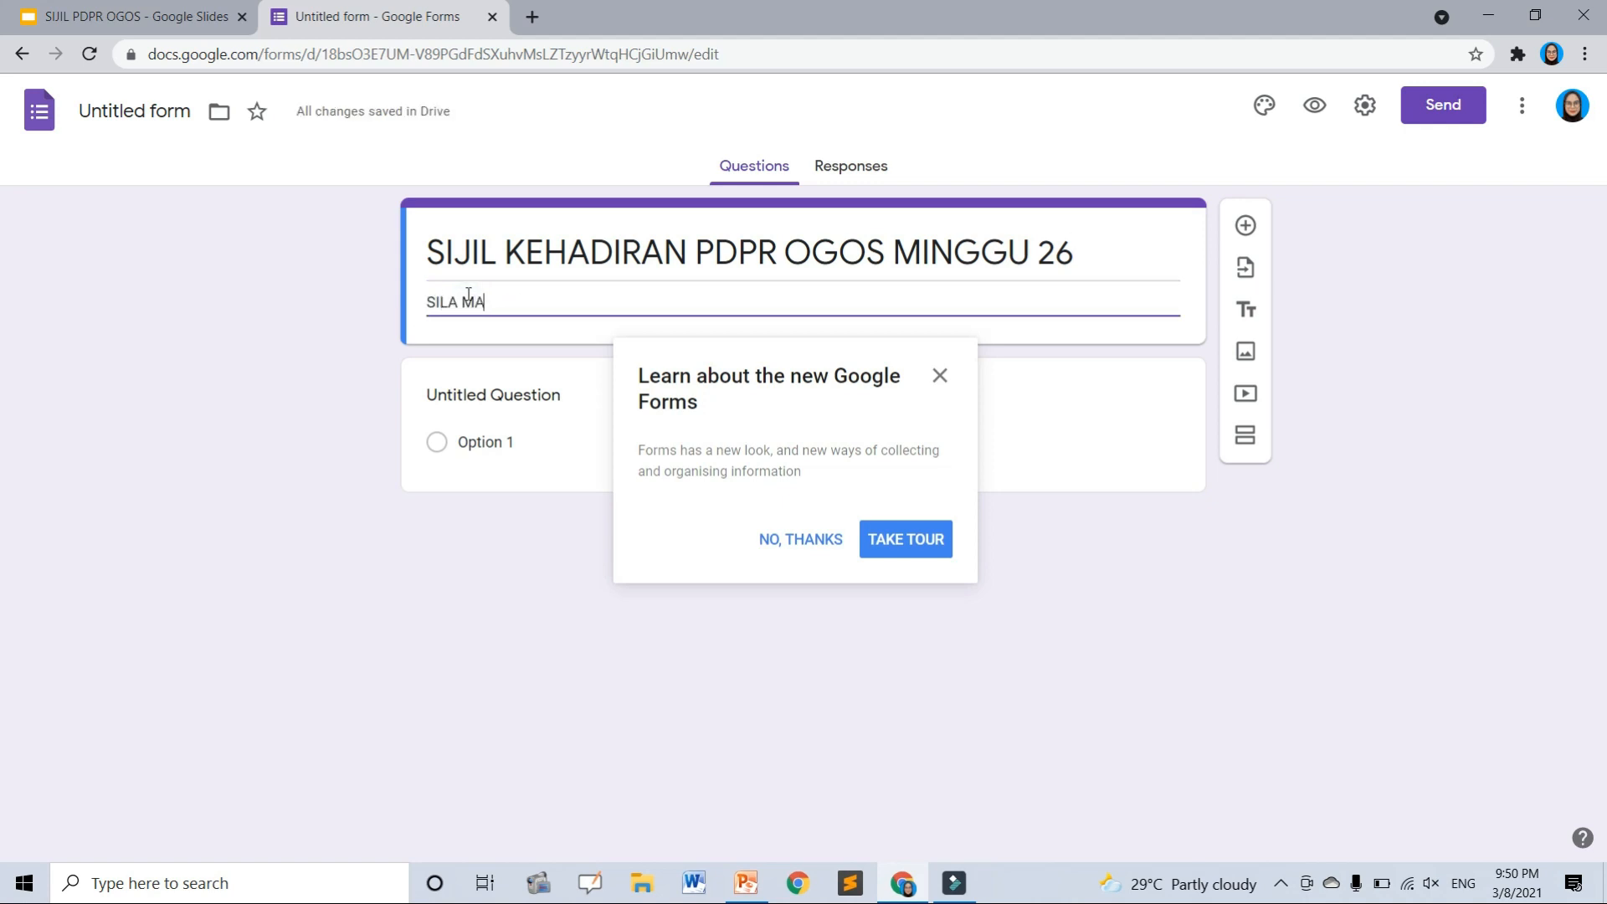
text(SUKKAN MAKLUMAT ANDA)
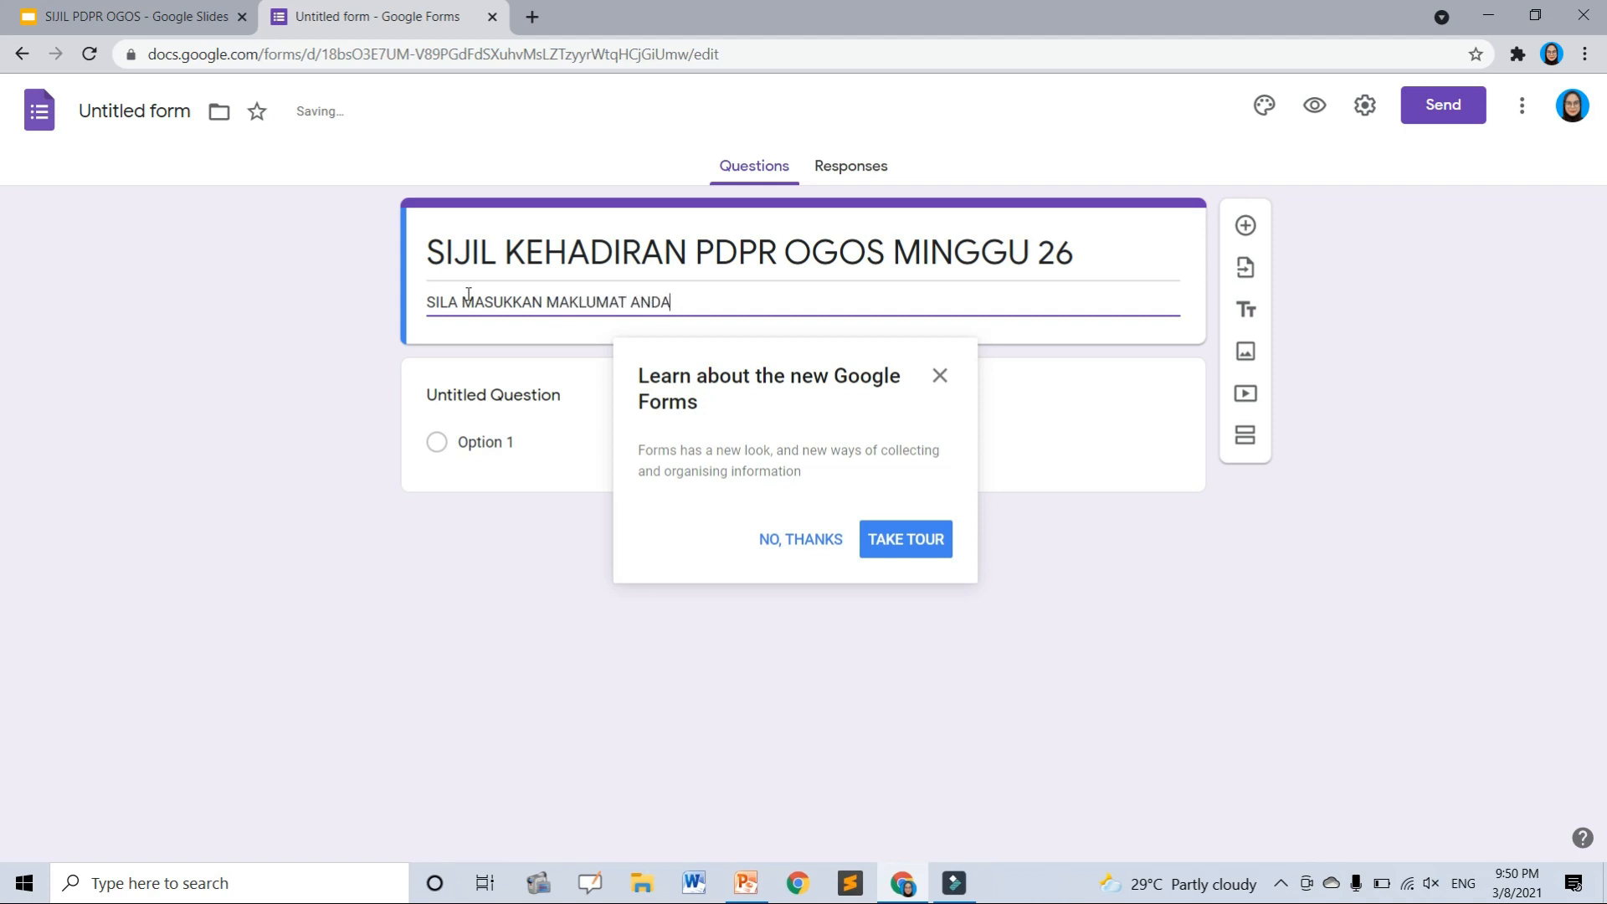
click(463, 402)
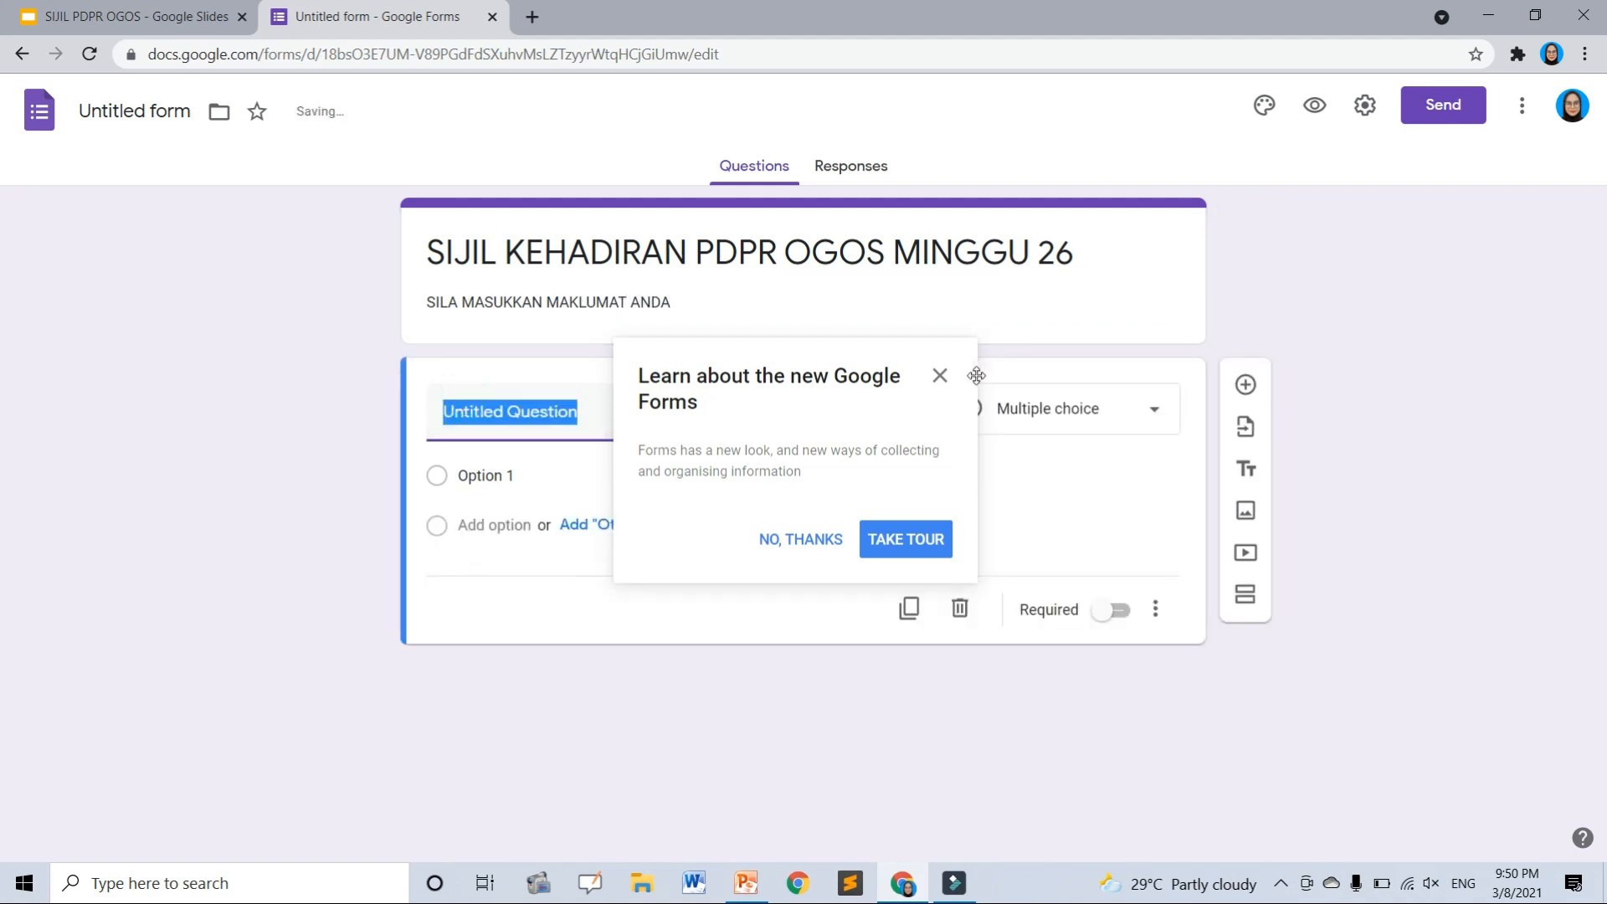
click(932, 376)
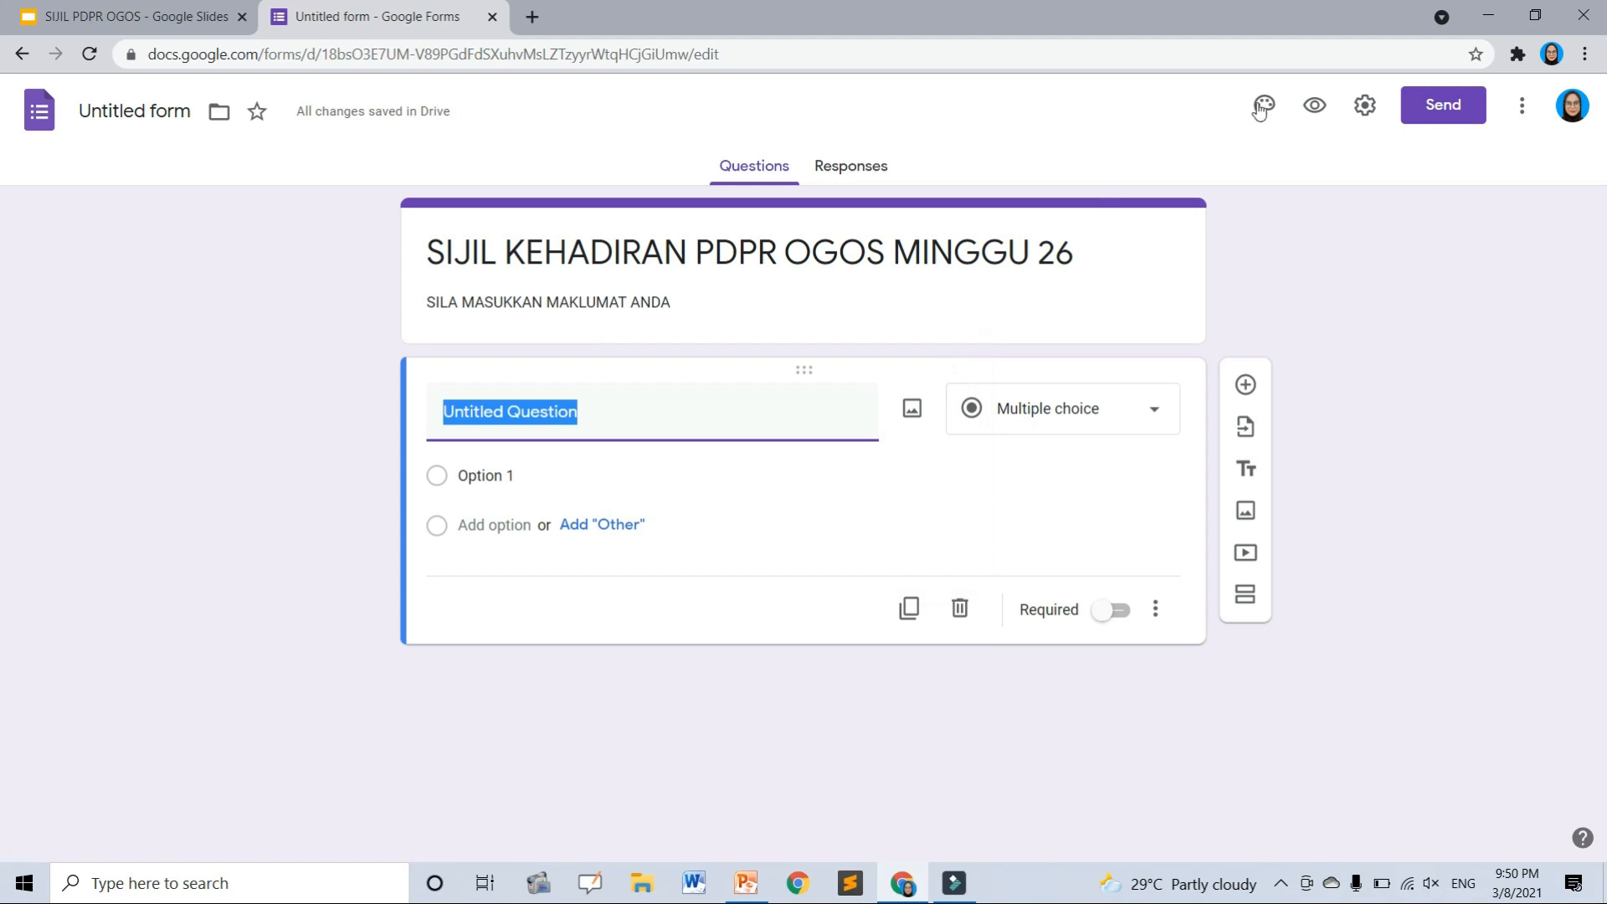
- Turn on email collection in the form settings
click(1367, 104)
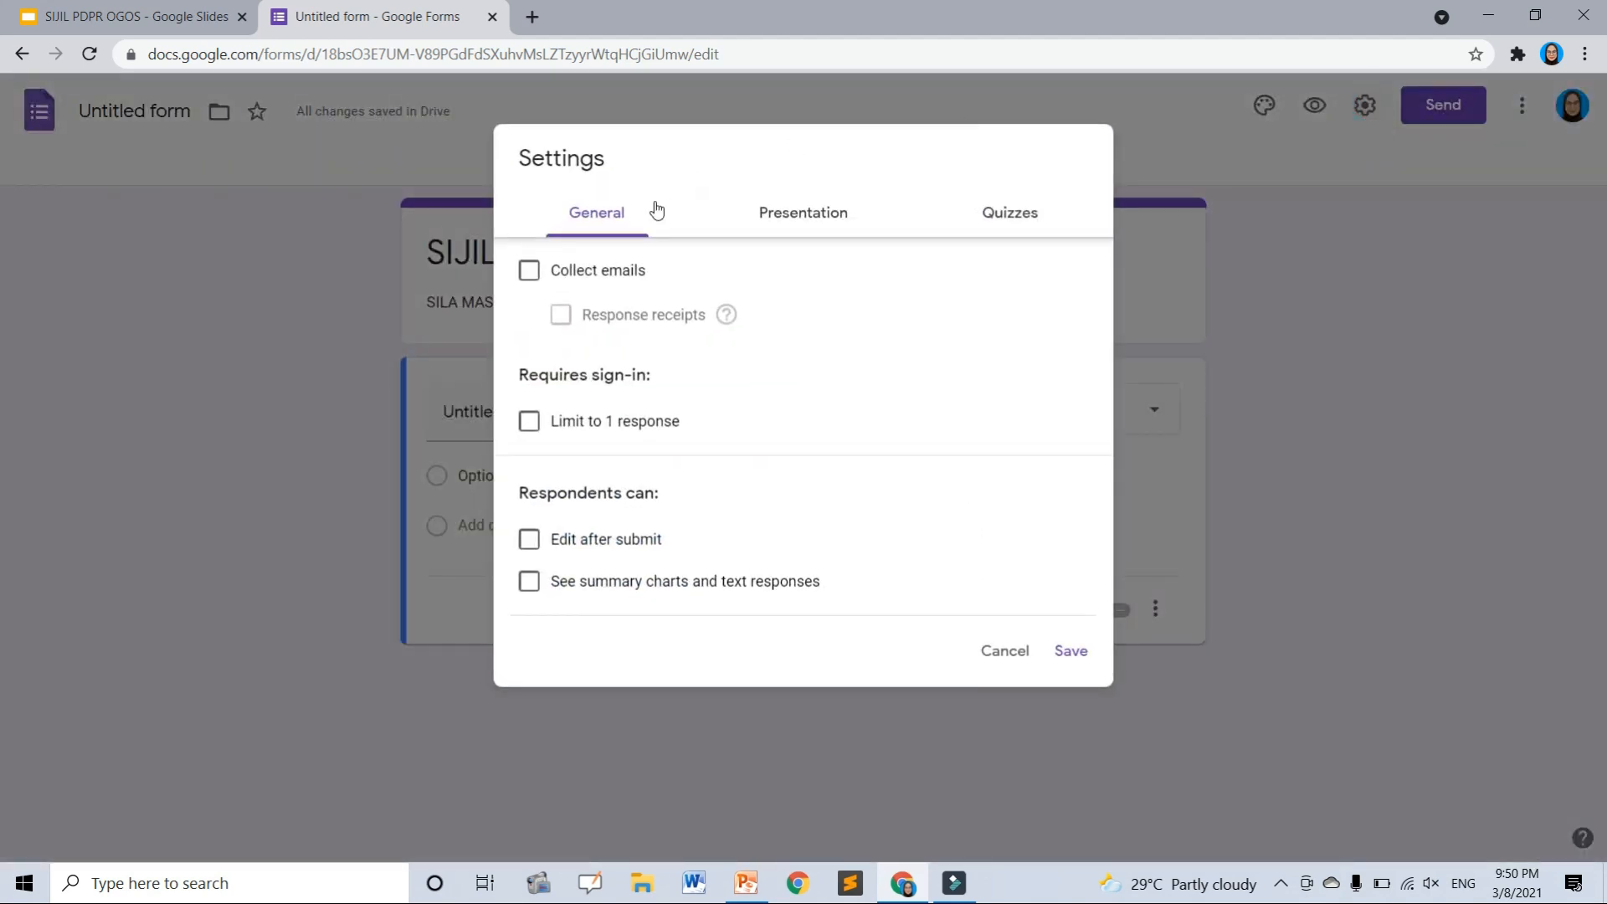
click(533, 274)
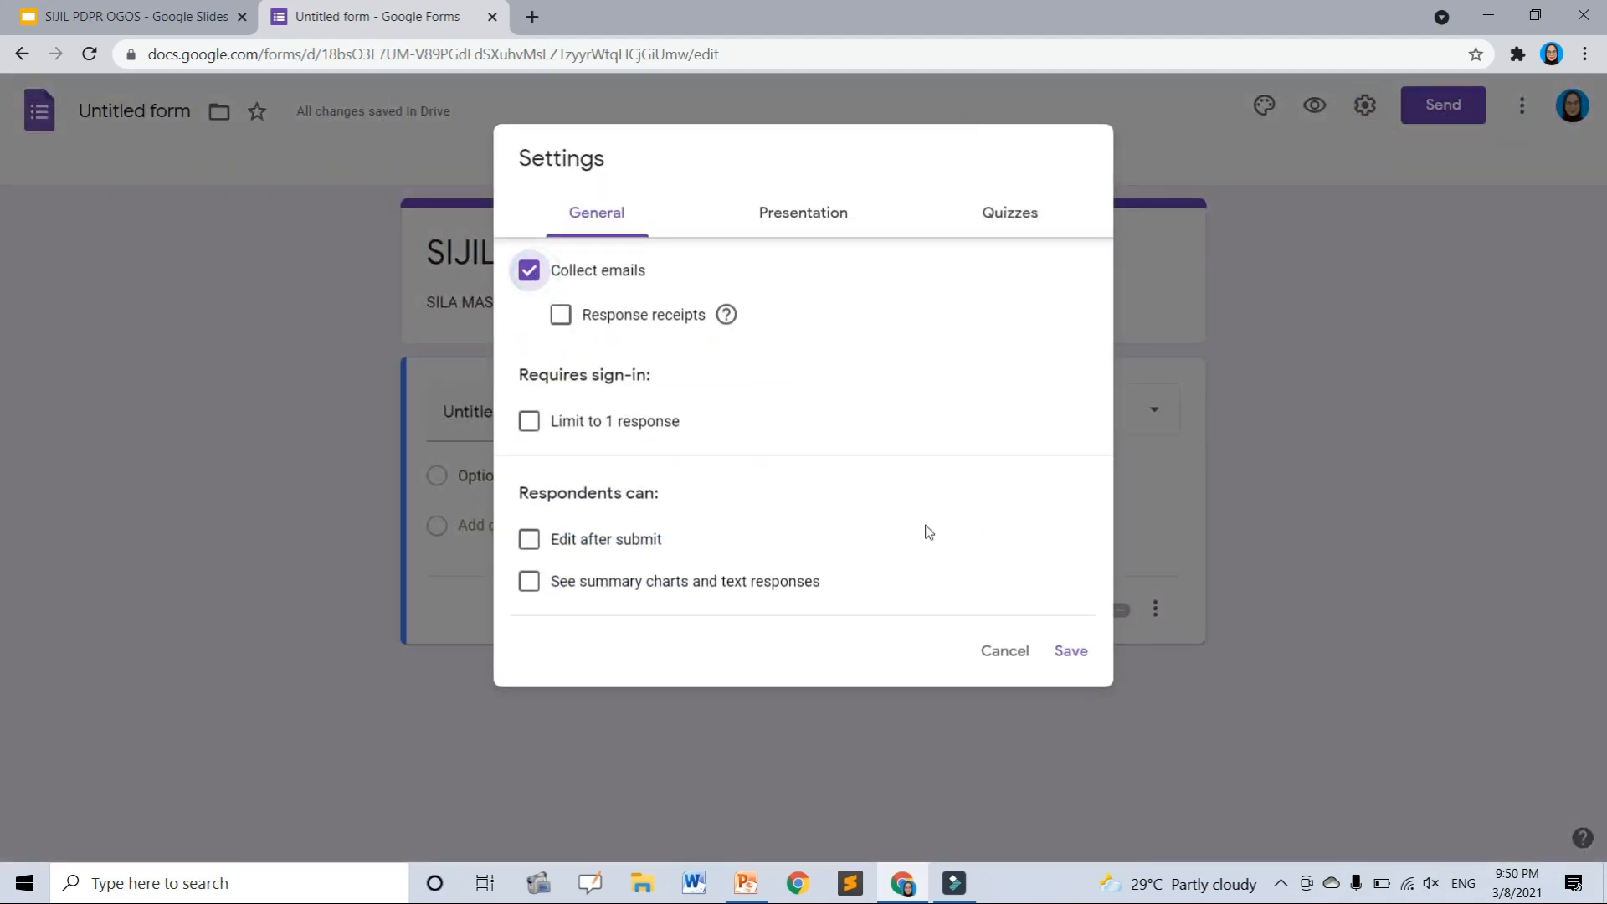
click(1070, 652)
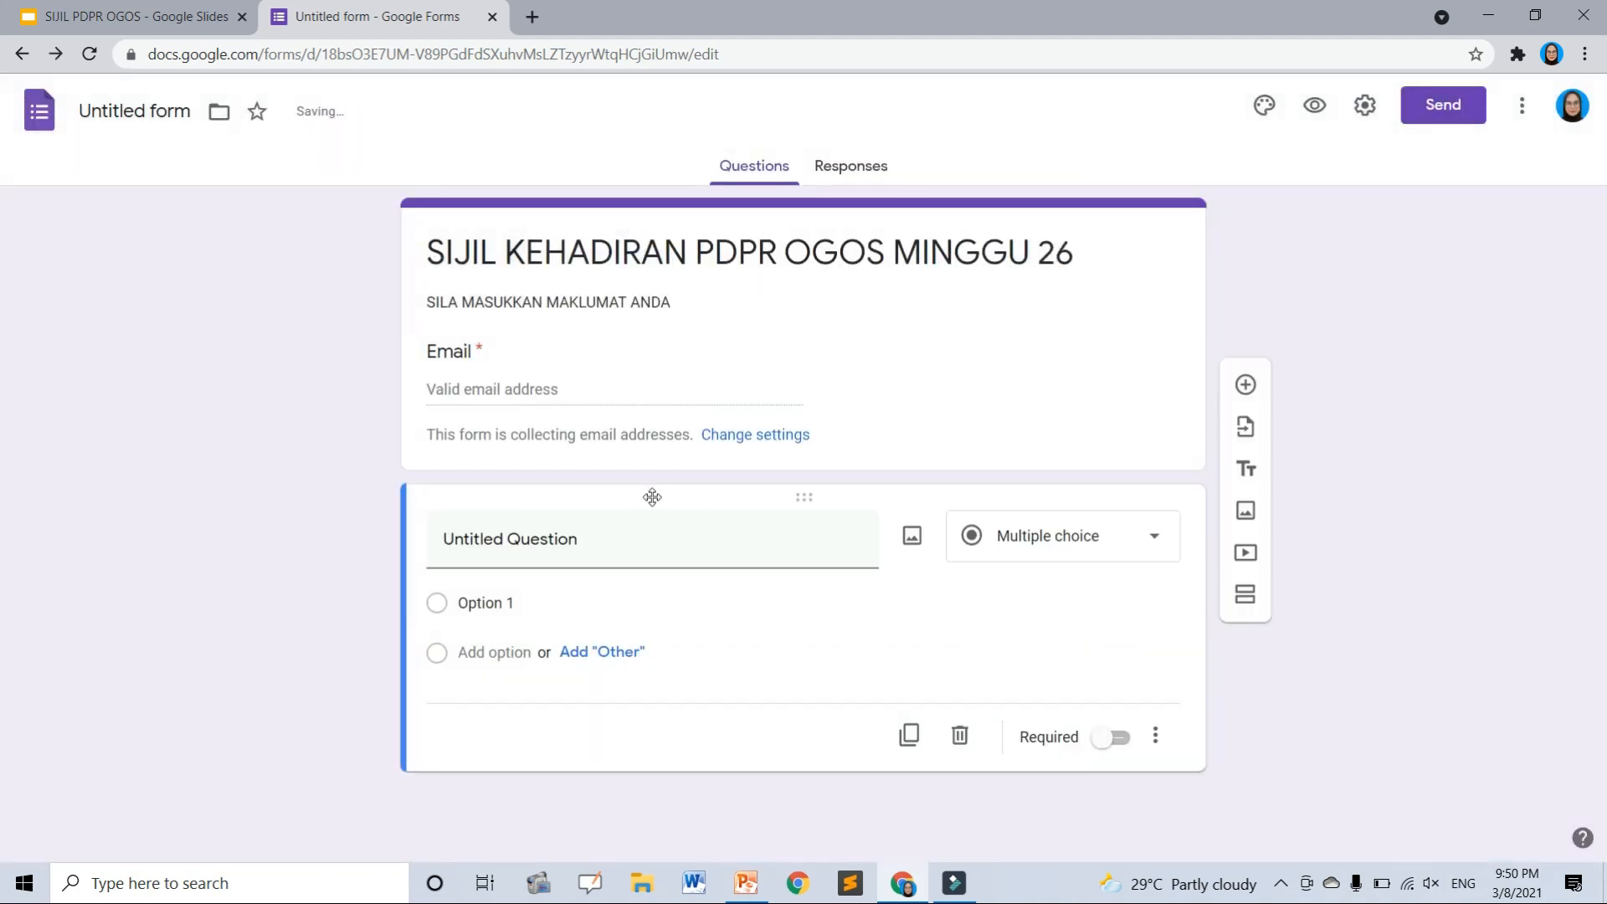
- Make the first question a required paragraph question titled 'NAMA'
click(525, 539)
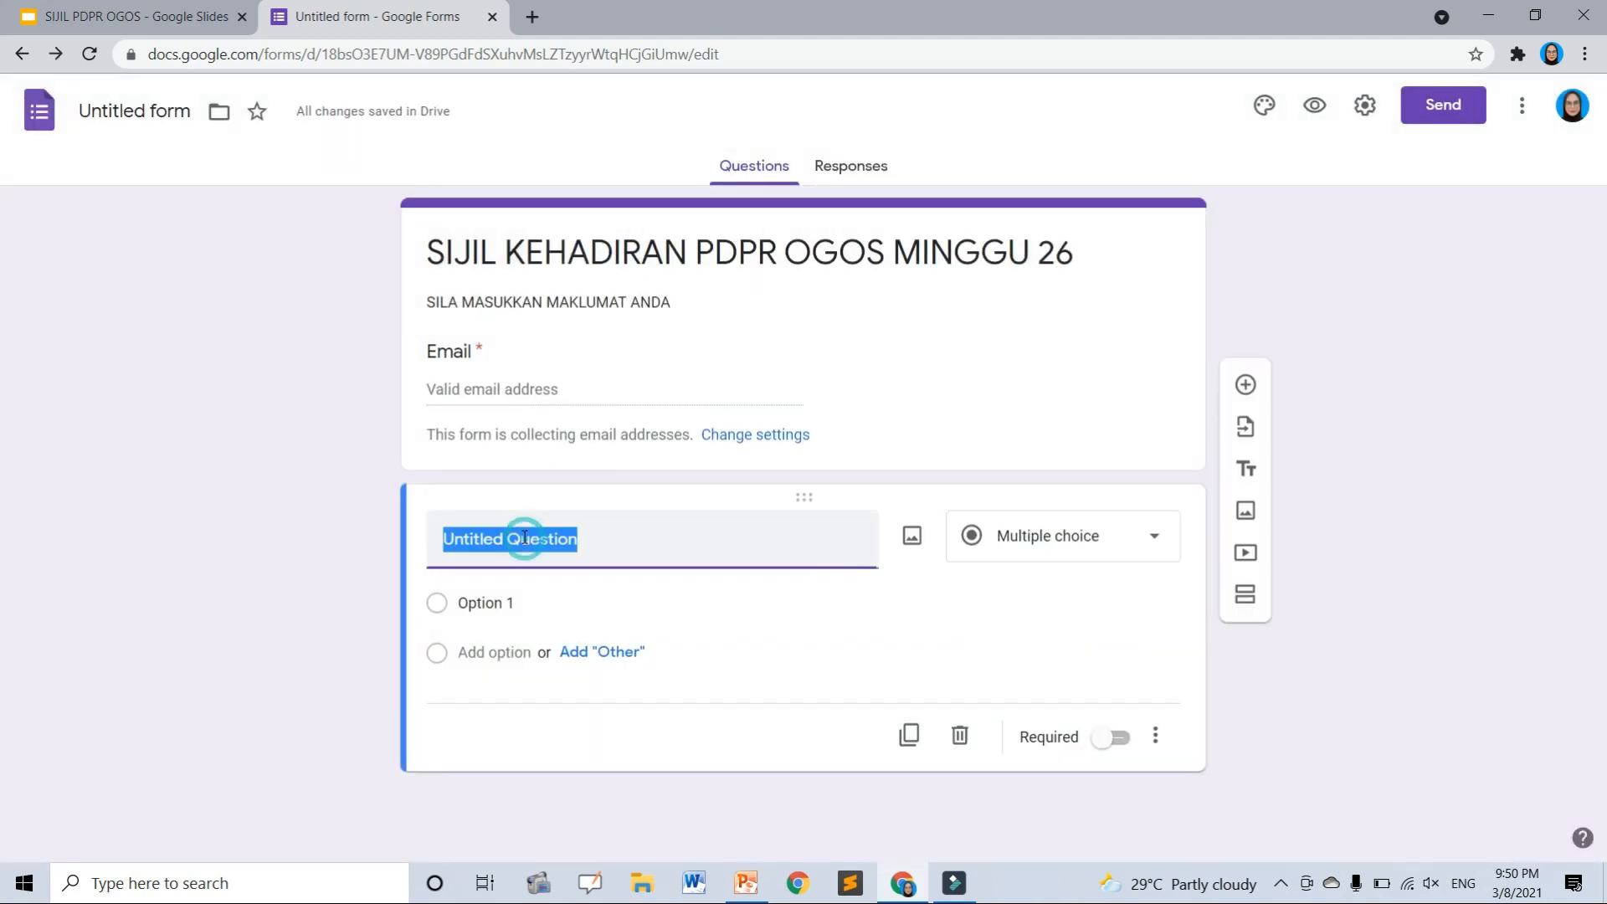
text(NAMA)
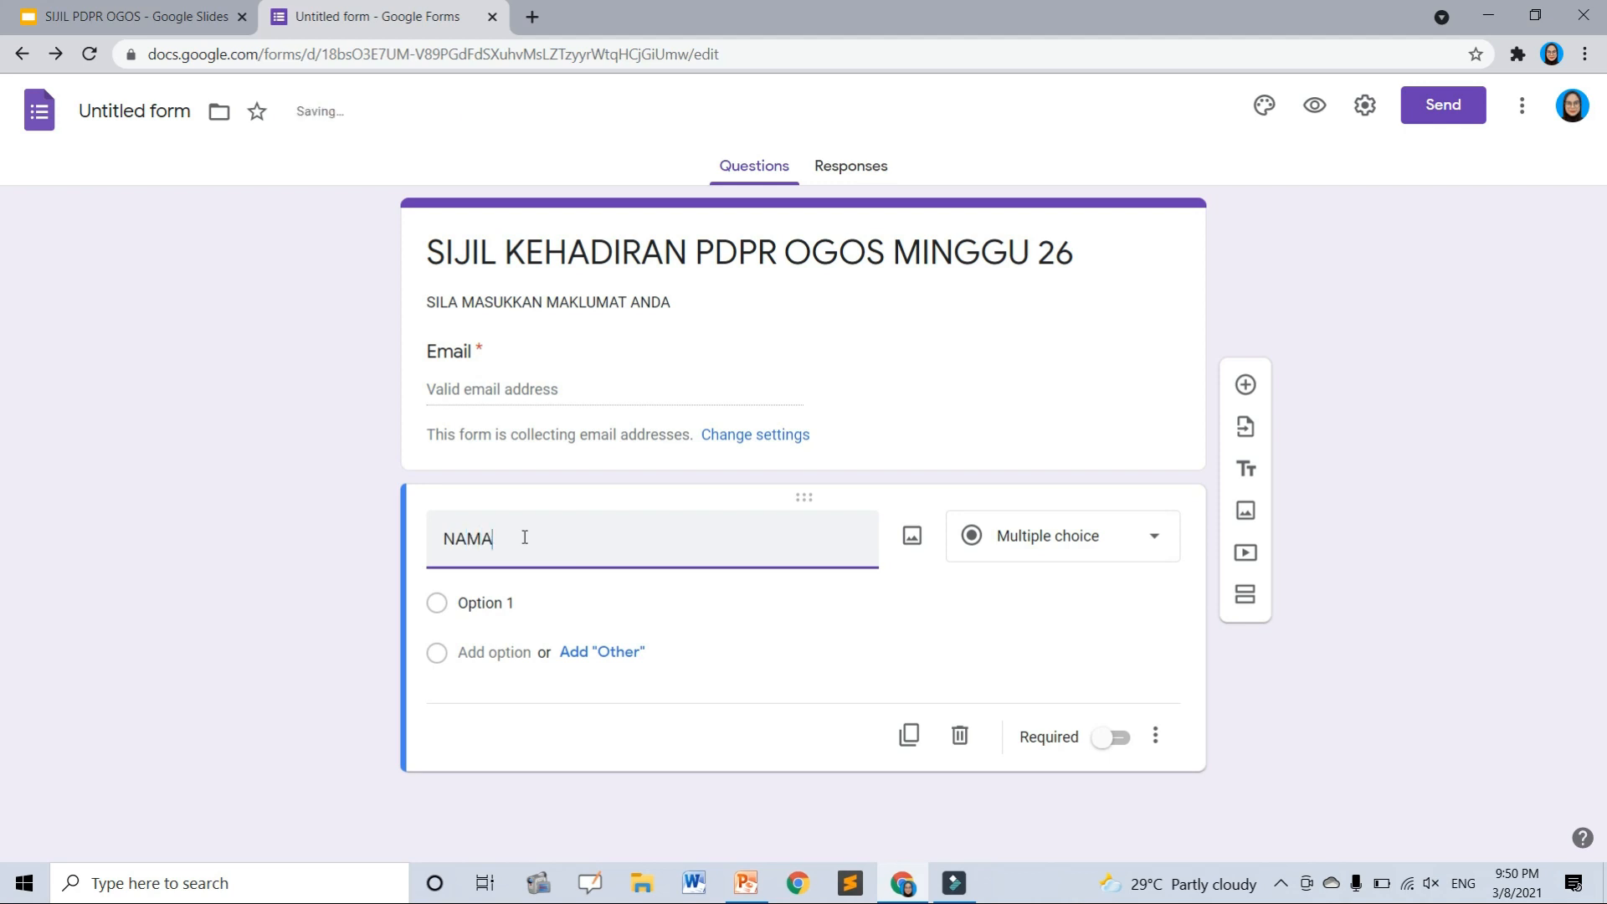
click(1102, 540)
click(1076, 287)
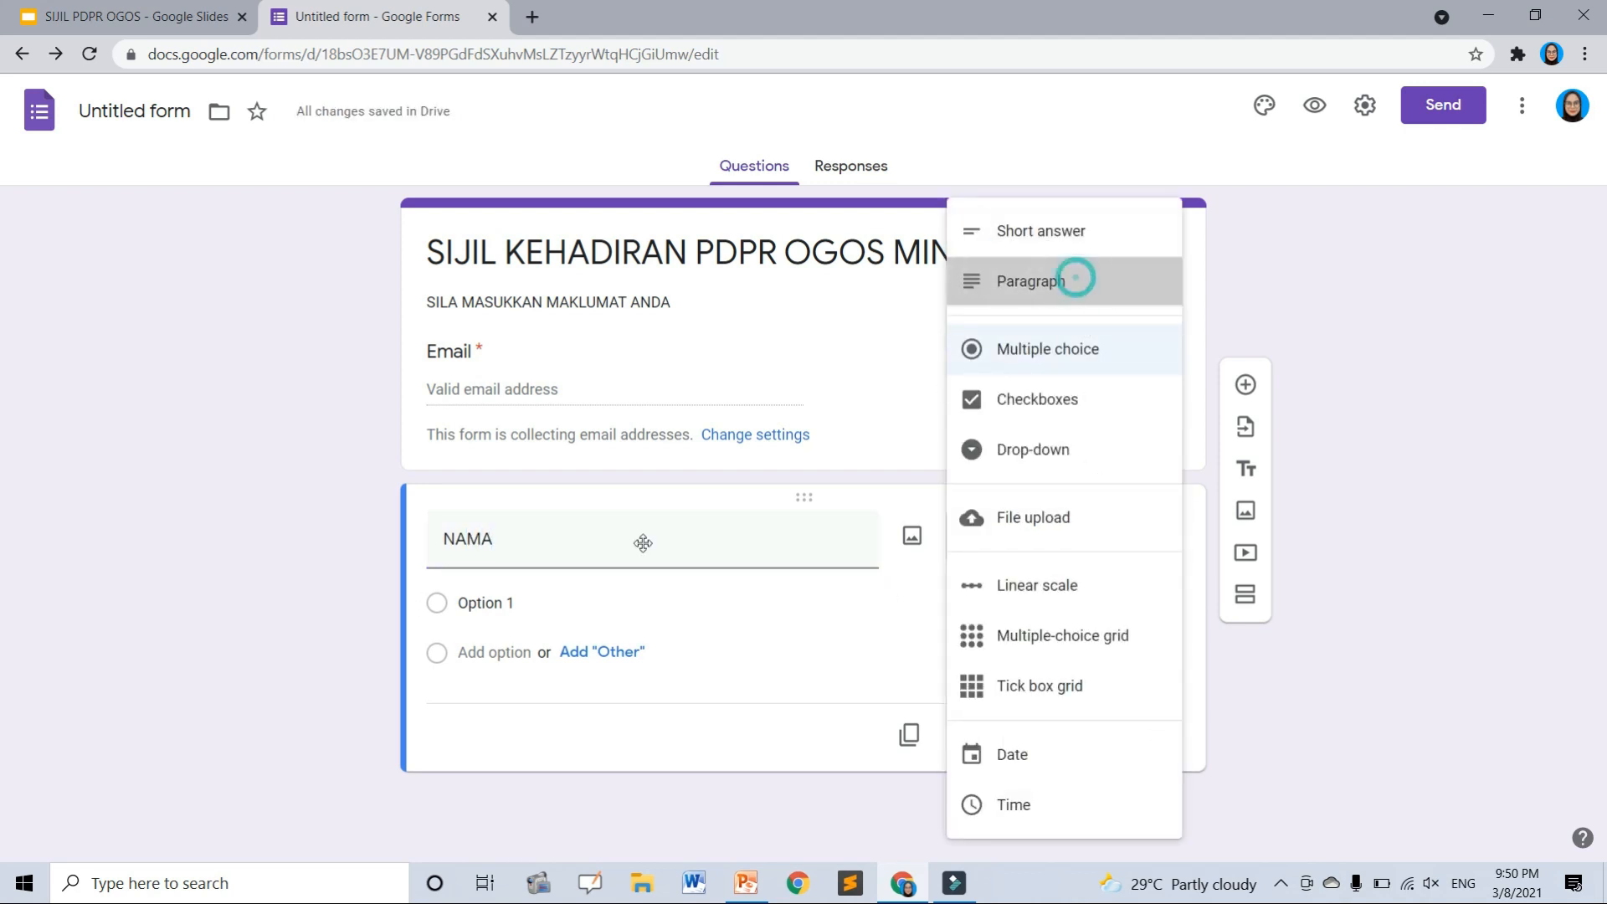
click(1094, 709)
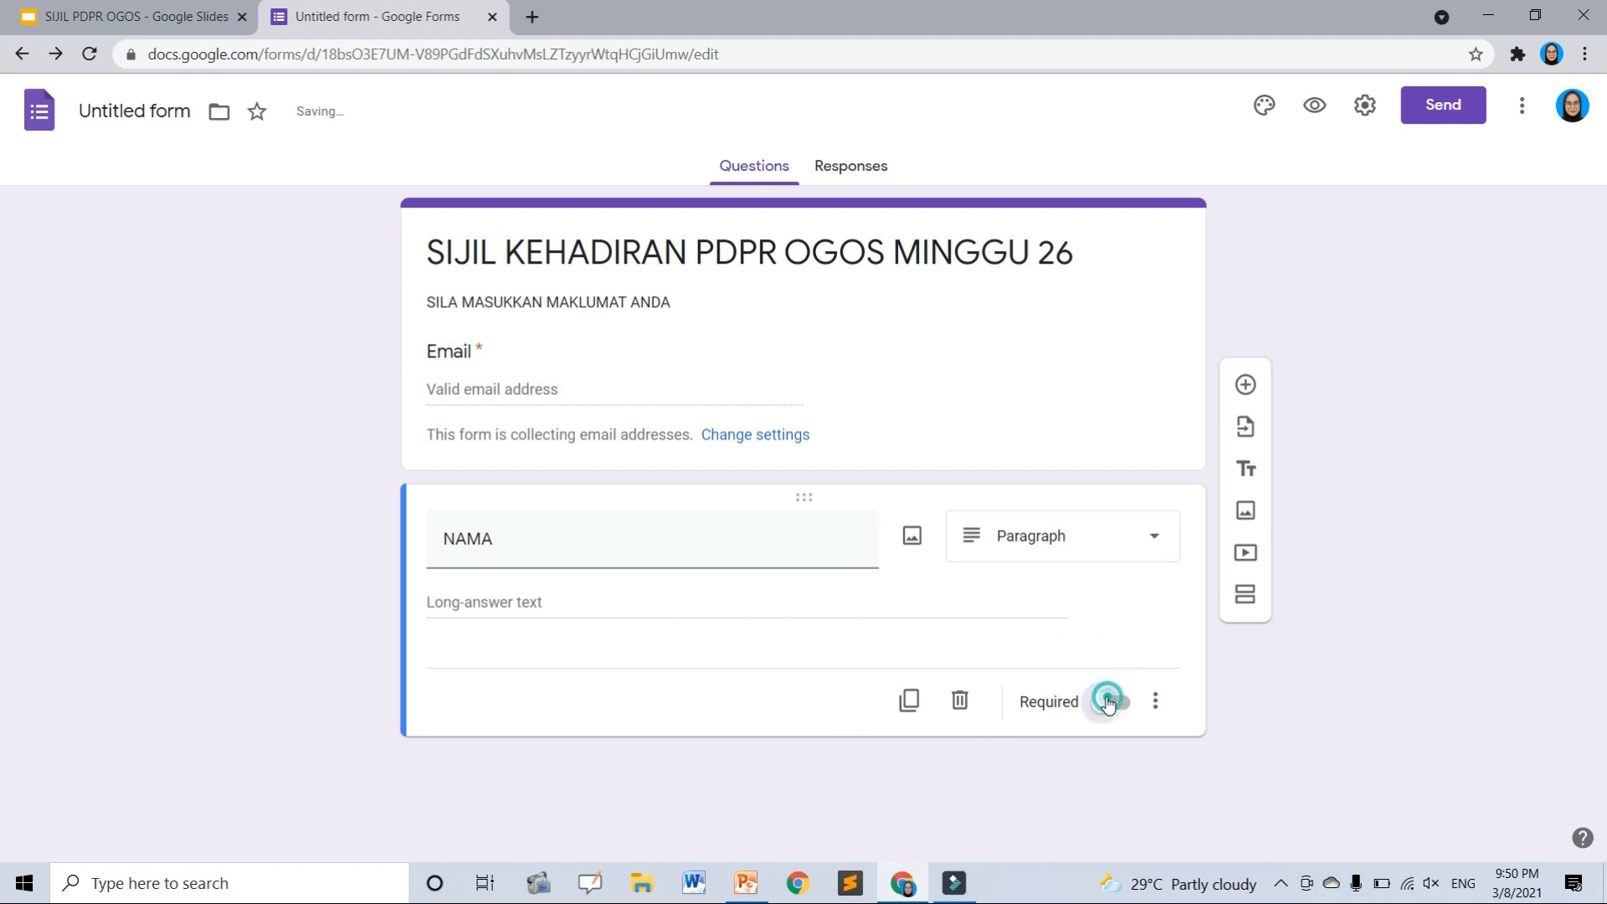
- Add a required multiple-choice 'MATAPELAJARAN' question with two subject options
click(1245, 384)
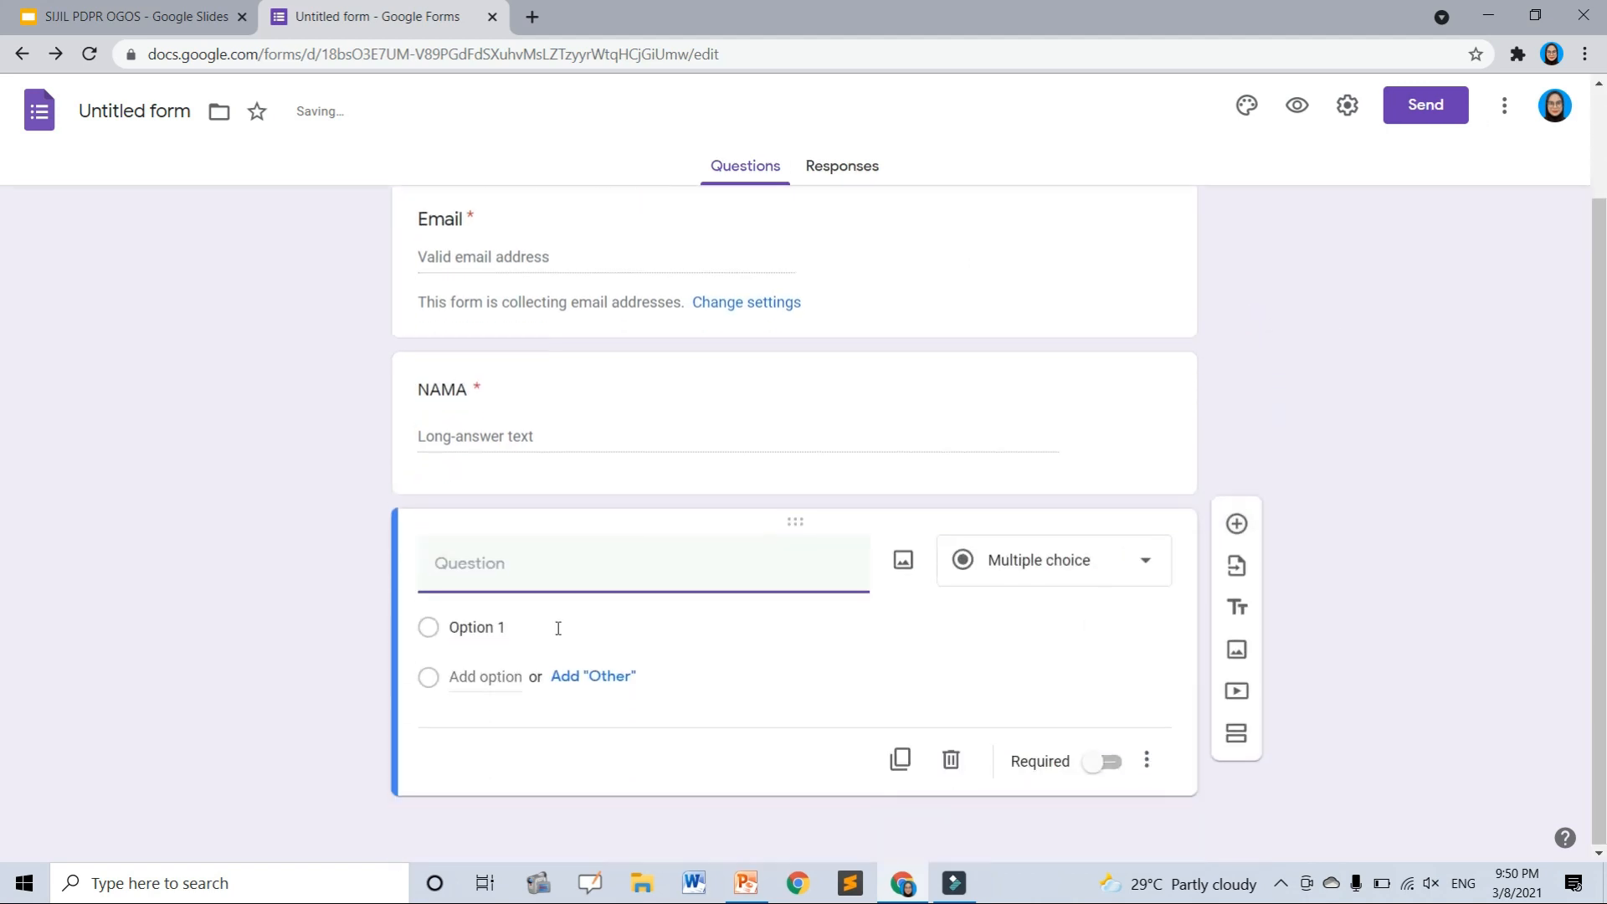
text(MATAPELAJARAN)
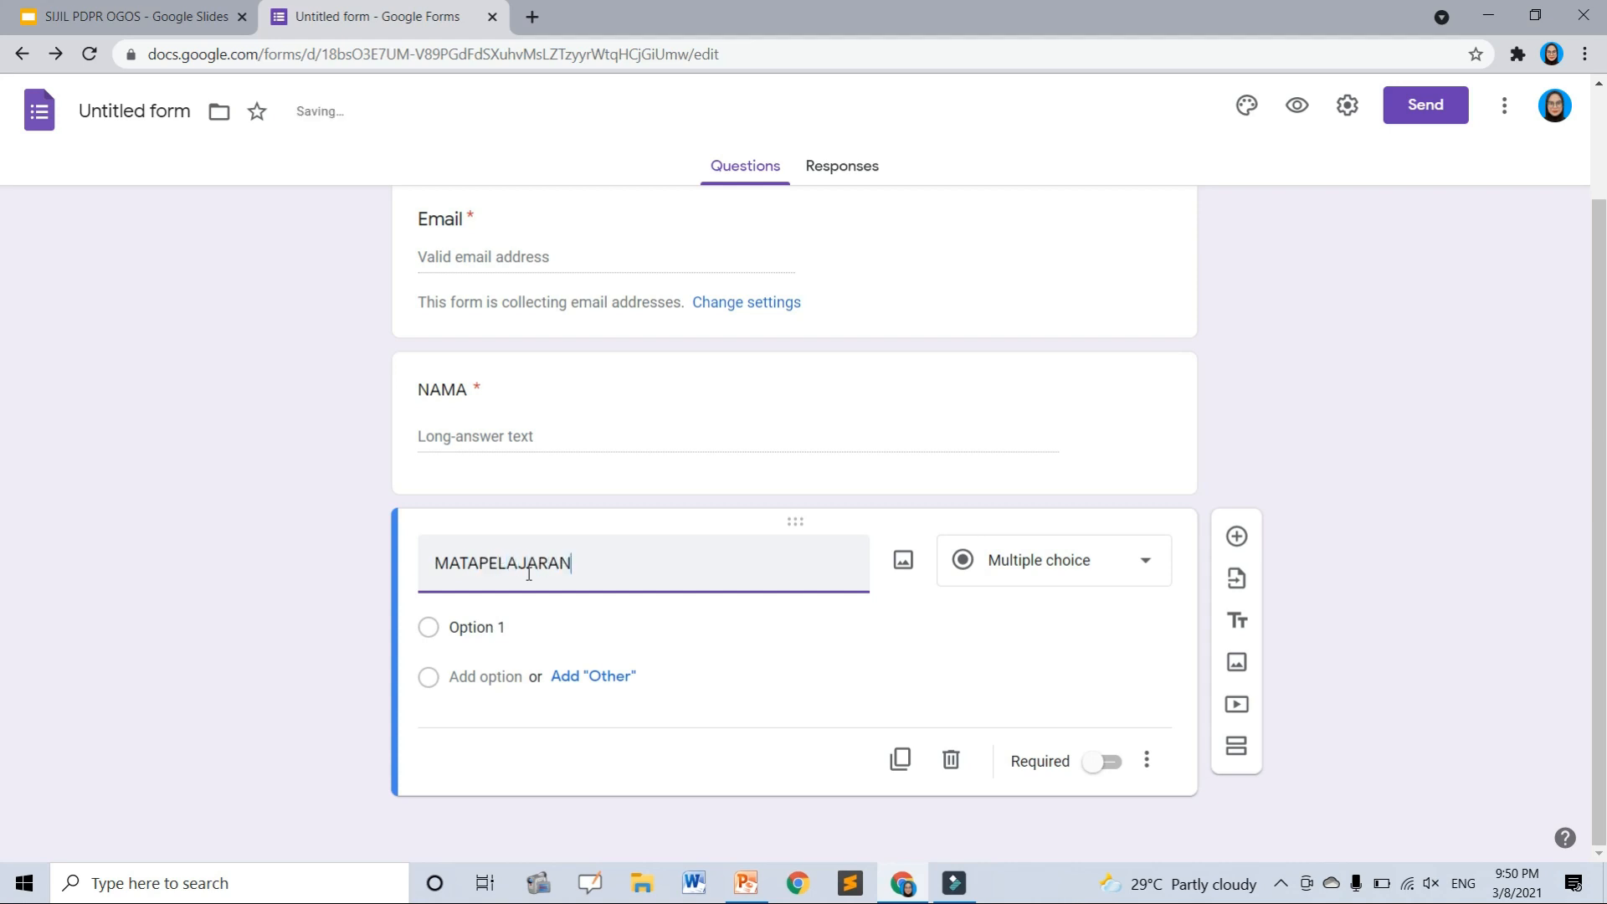
click(466, 624)
text(ASAS SAINS)
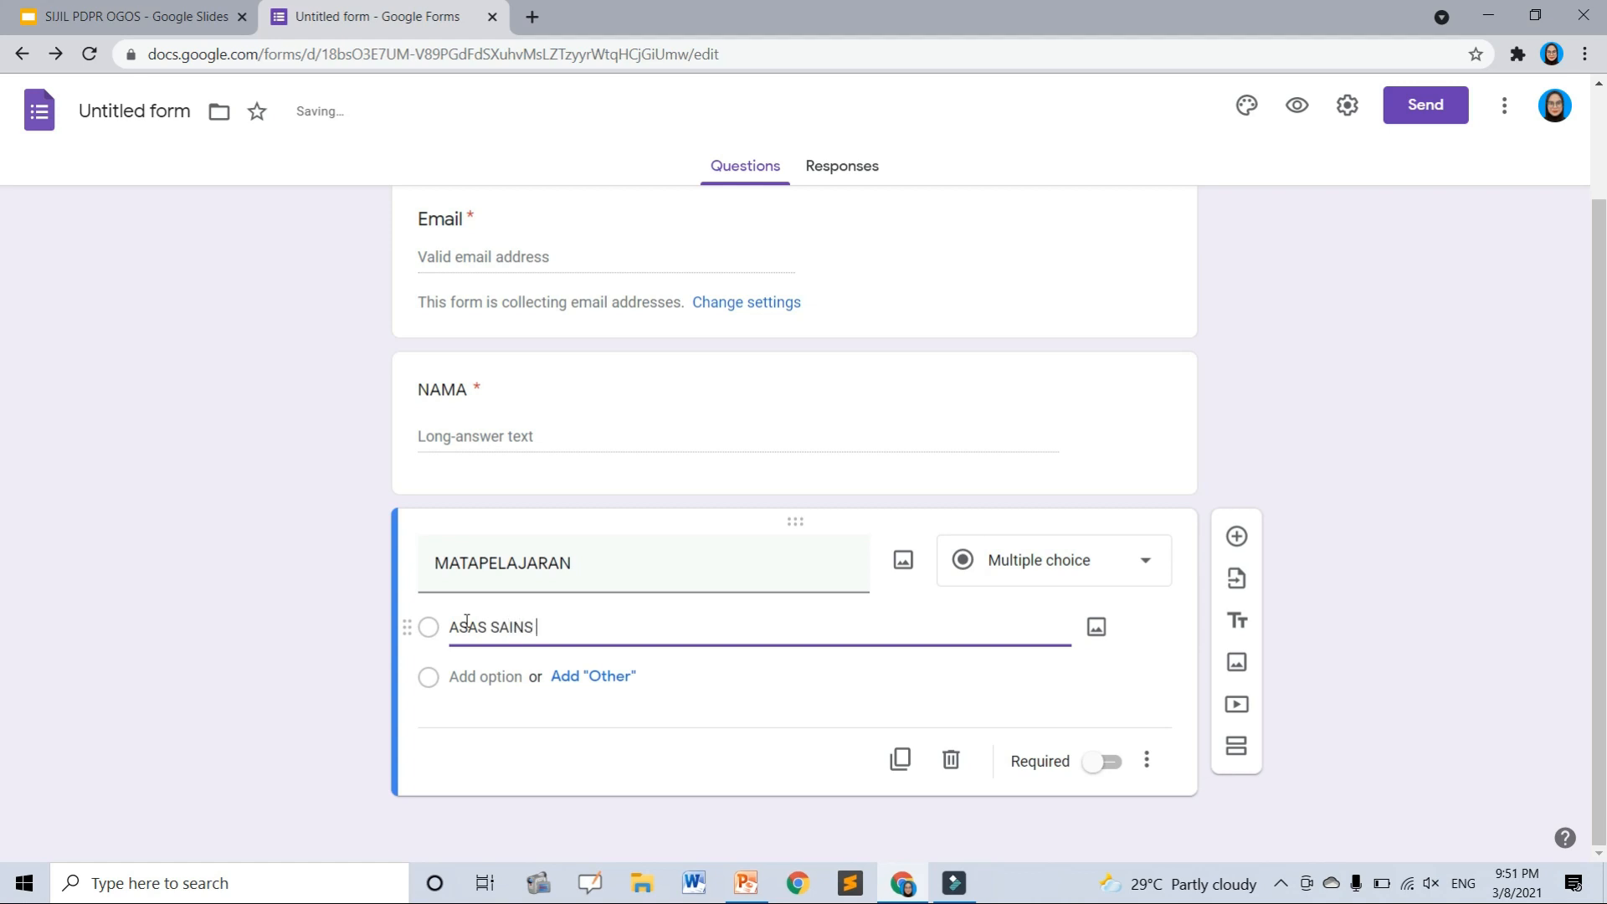
text(TER)
click(470, 675)
text(BAHASA ING)
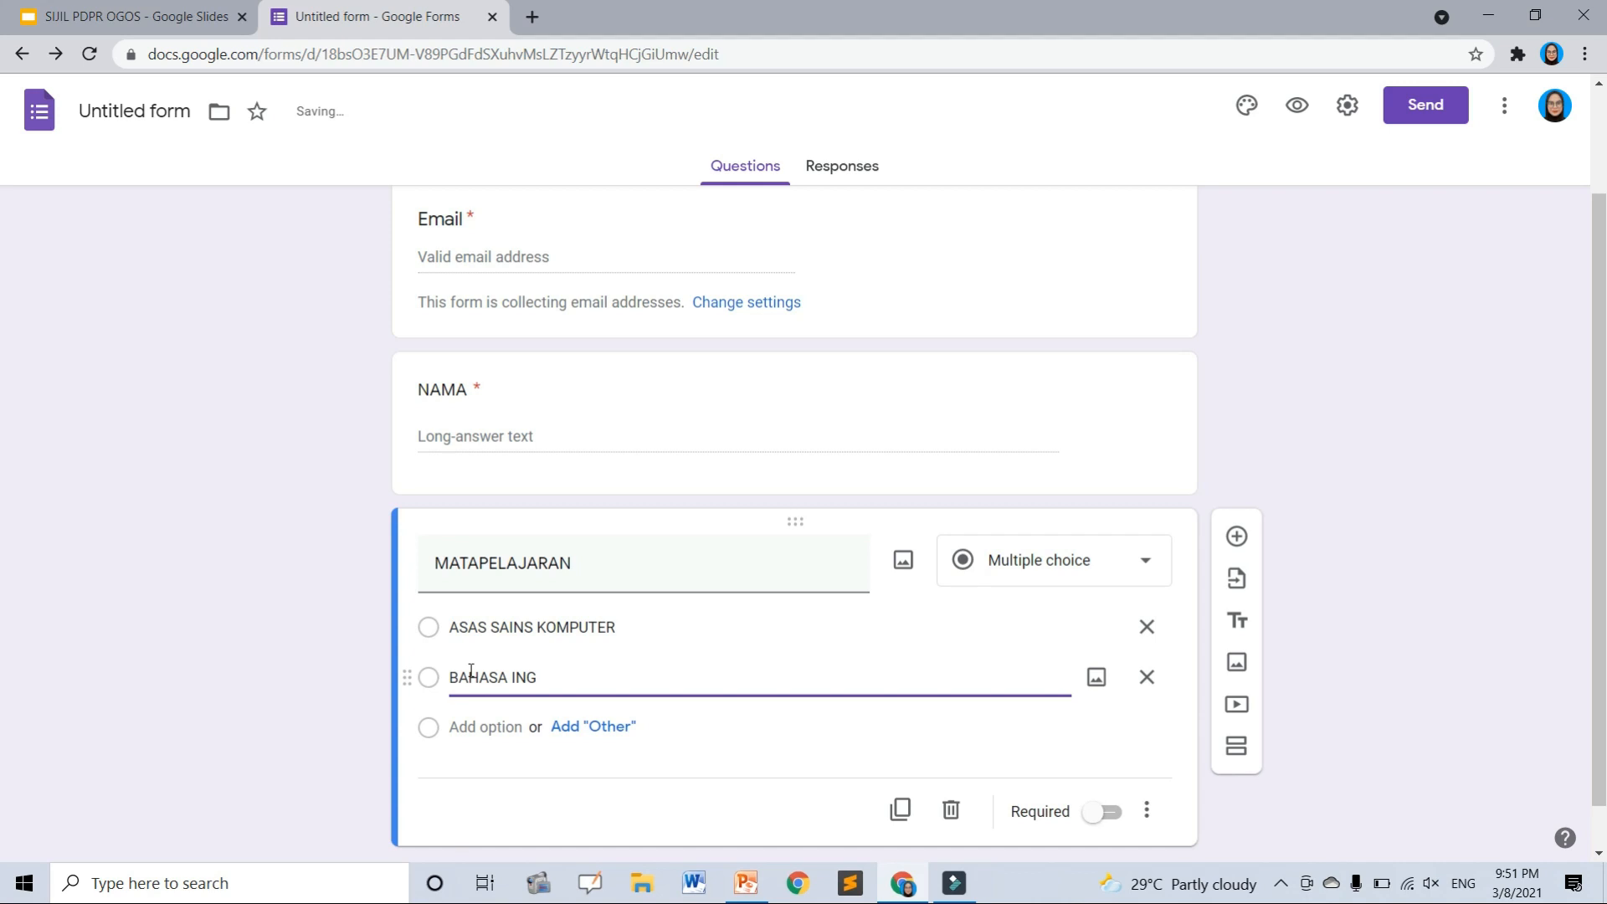
text(S)
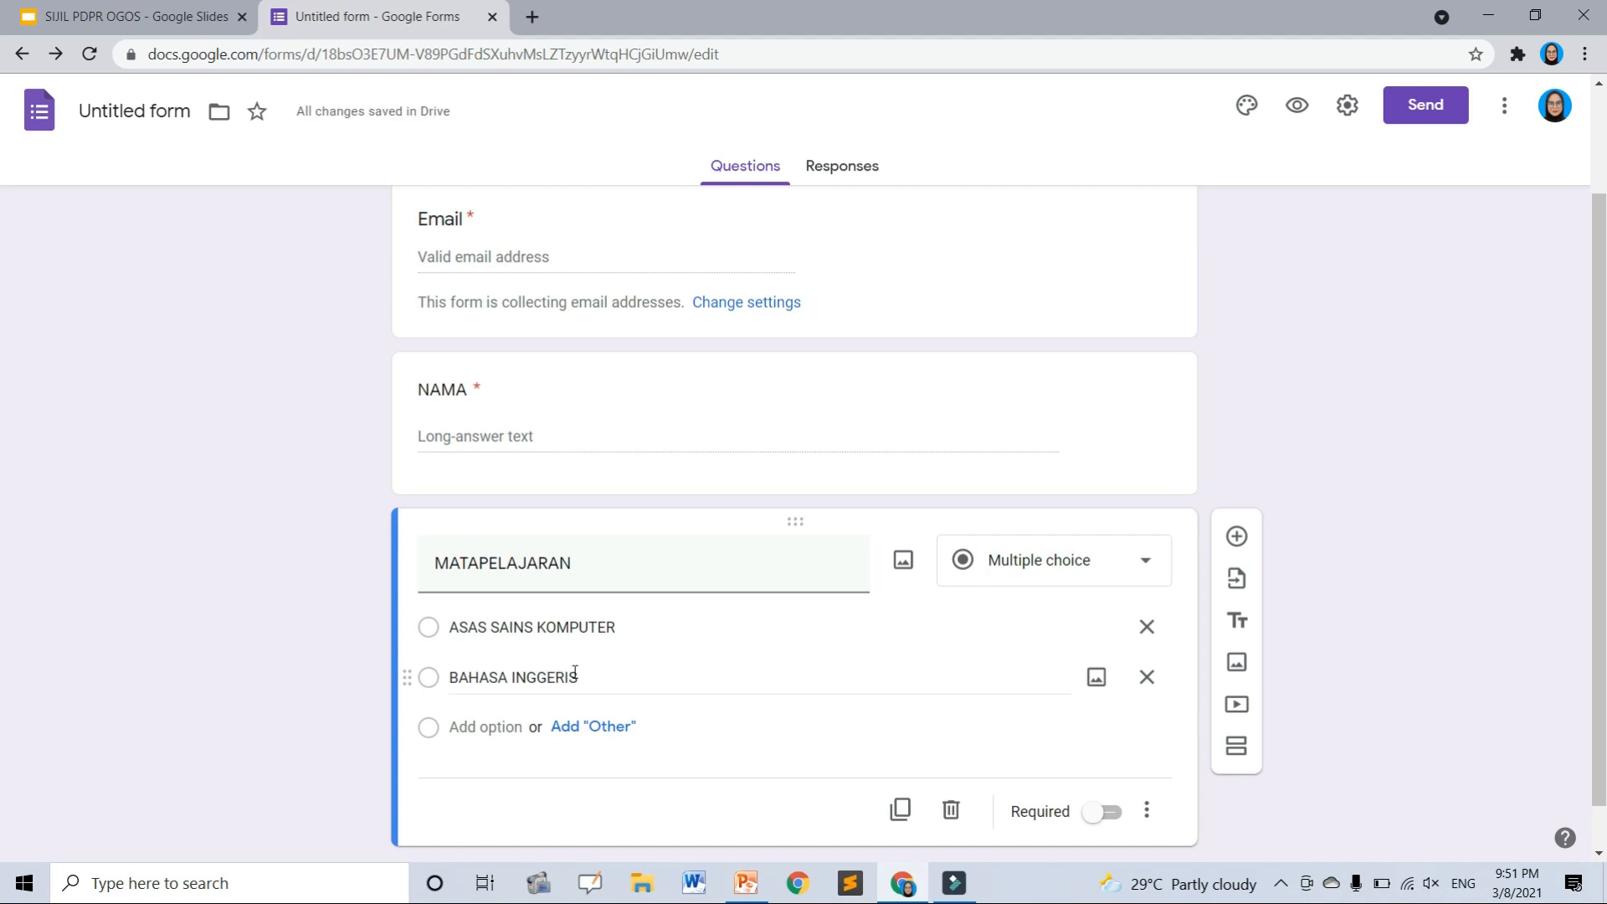
click(1111, 812)
- Link the form's responses to a new spreadsheet
scroll(876, 424, up, 2)
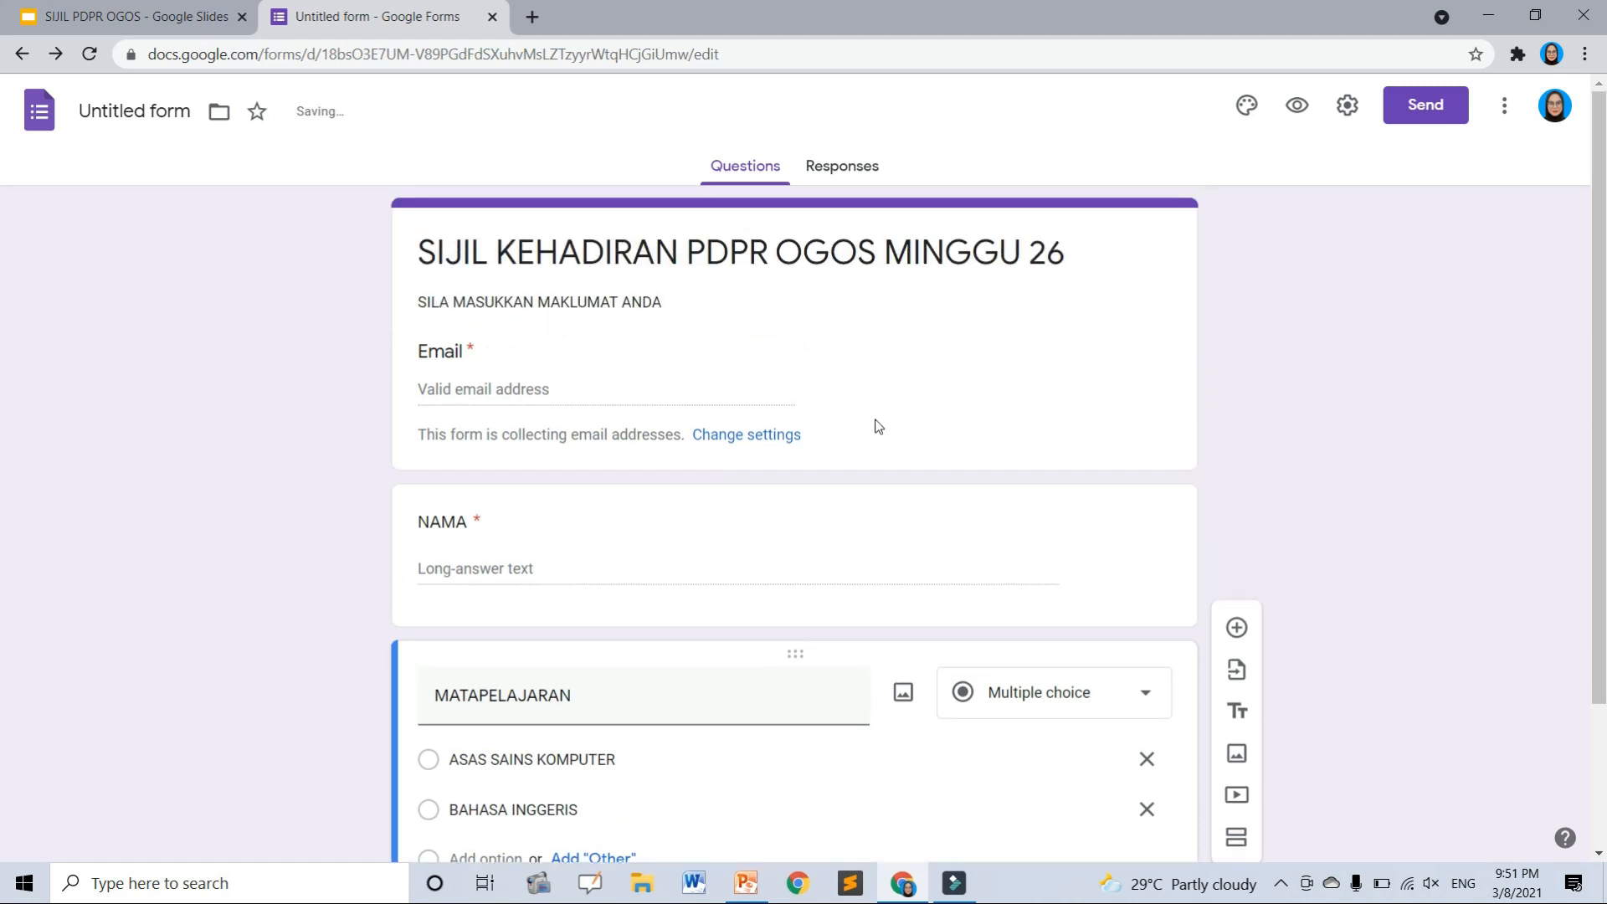
click(842, 167)
click(1122, 234)
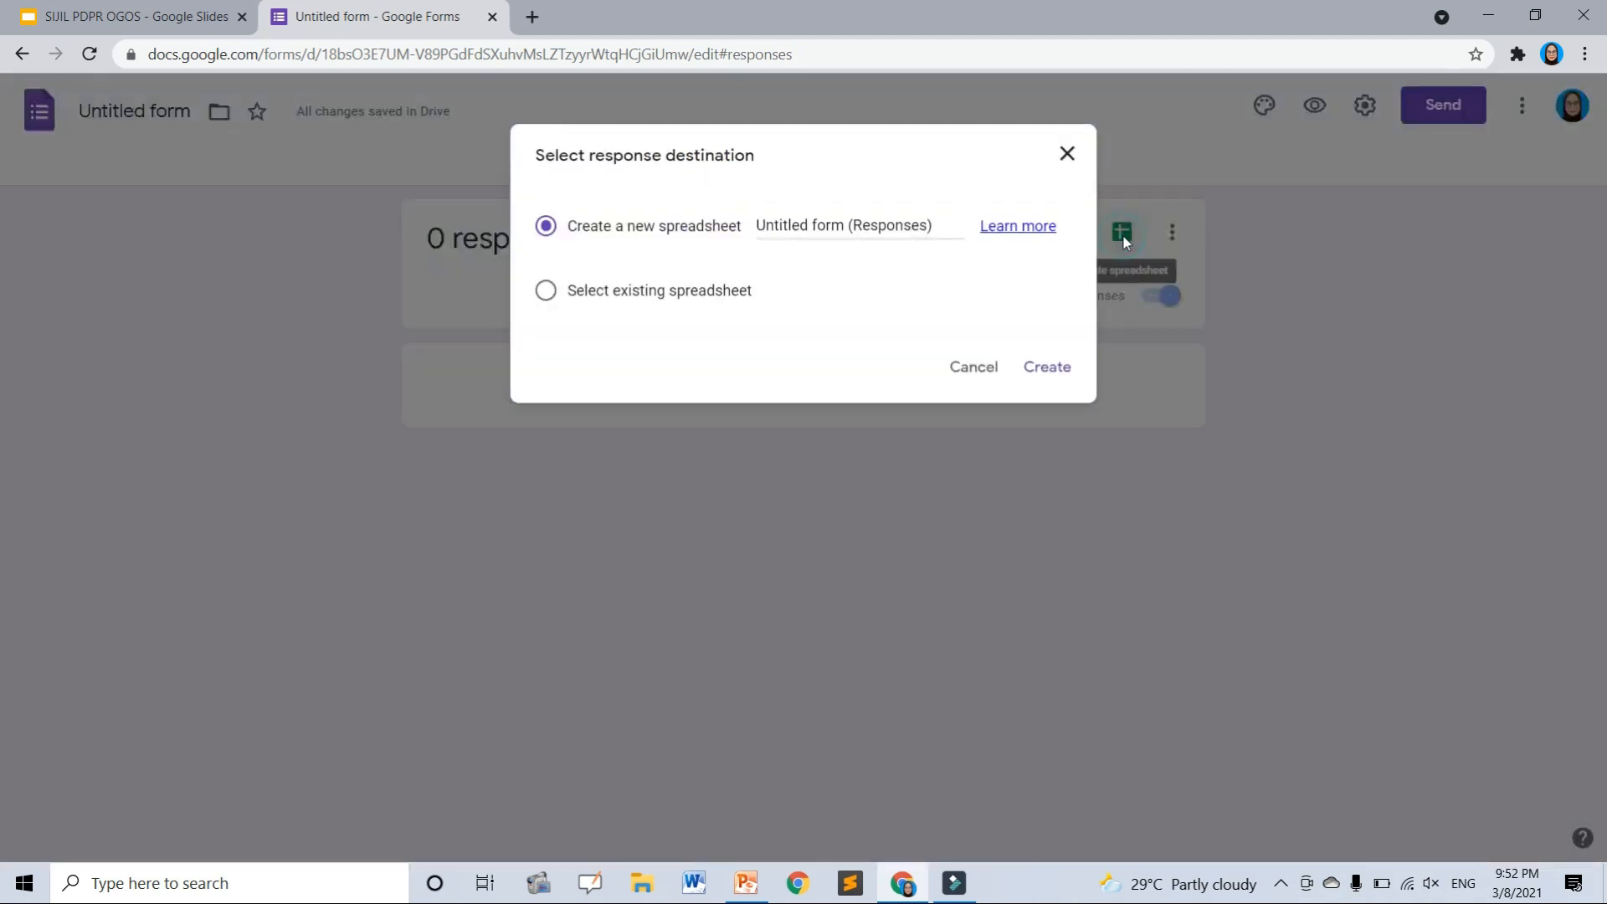
click(1051, 365)
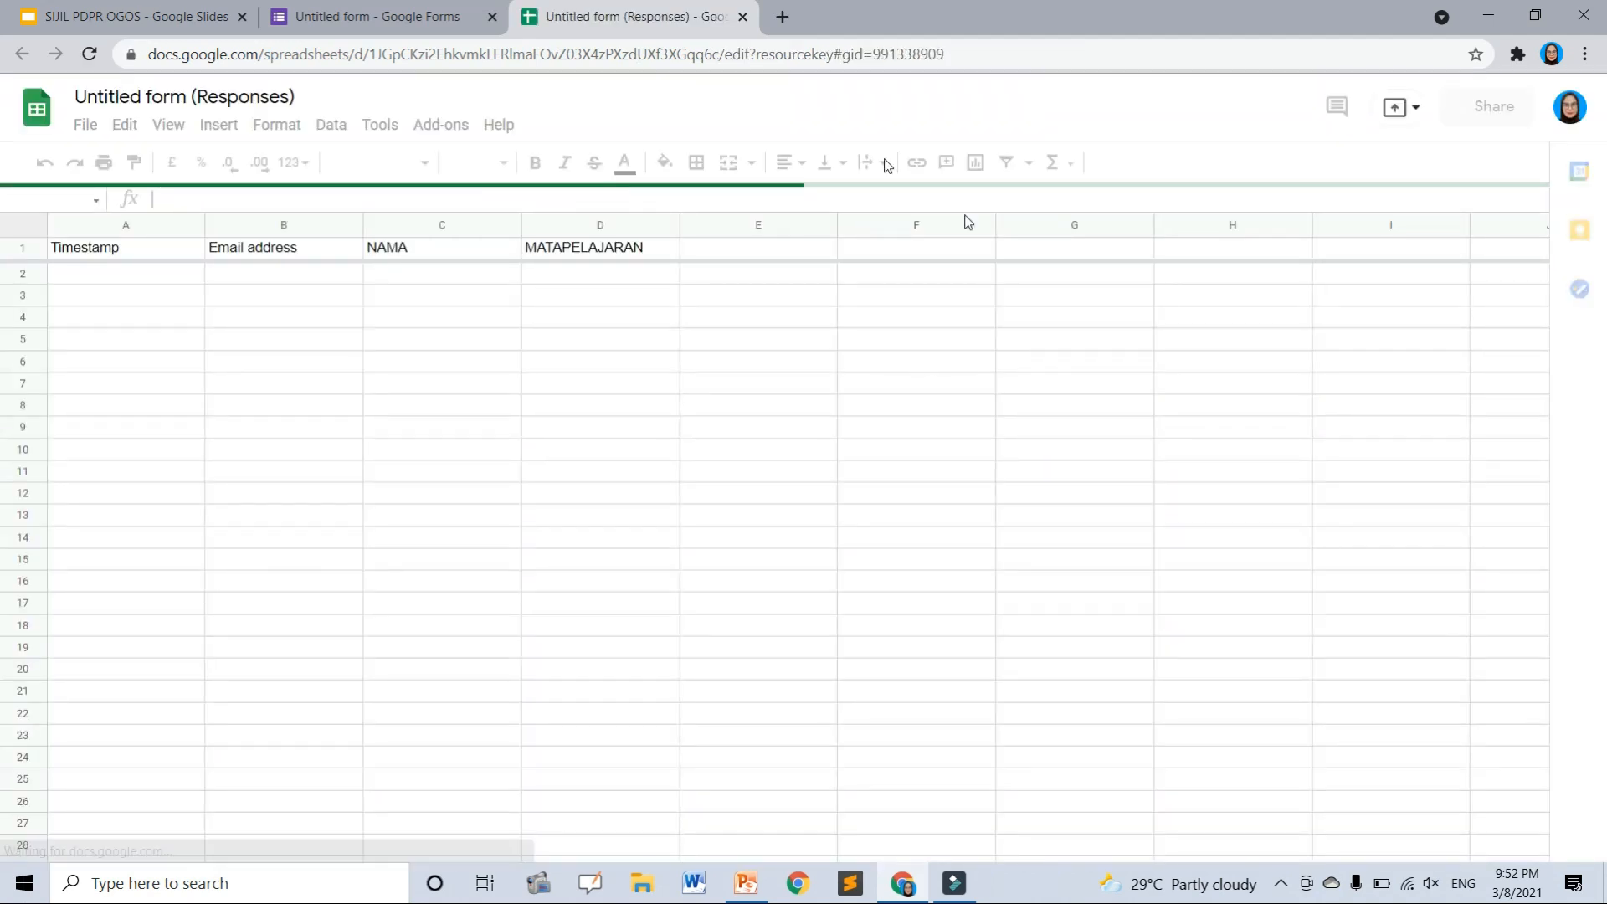
click(85, 98)
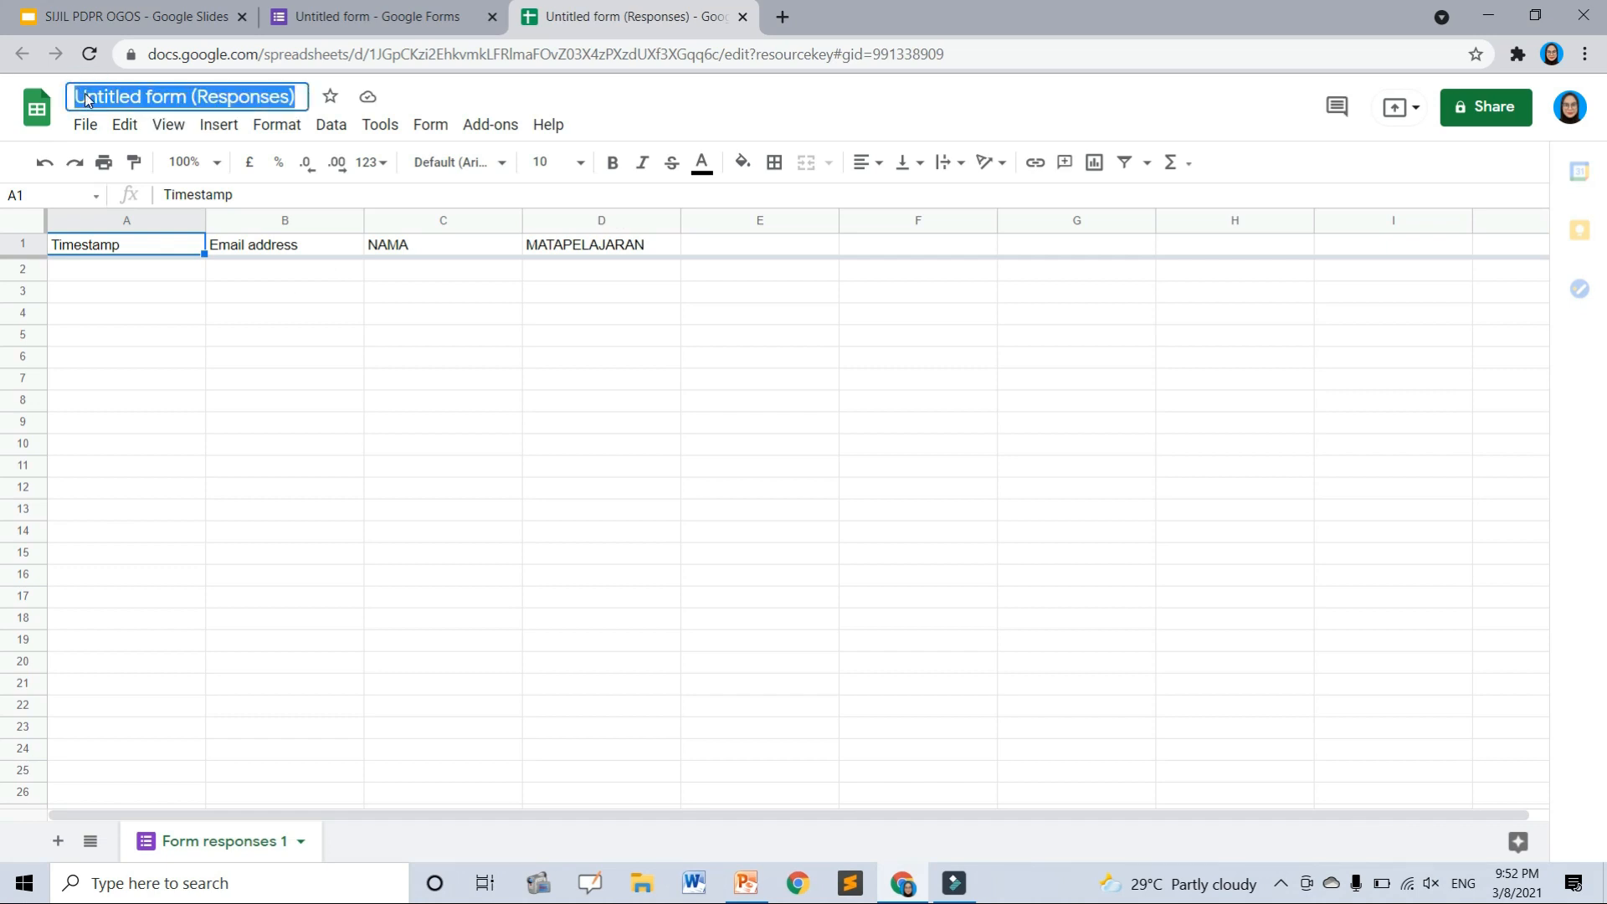
text(SIJIL PDPR OG)
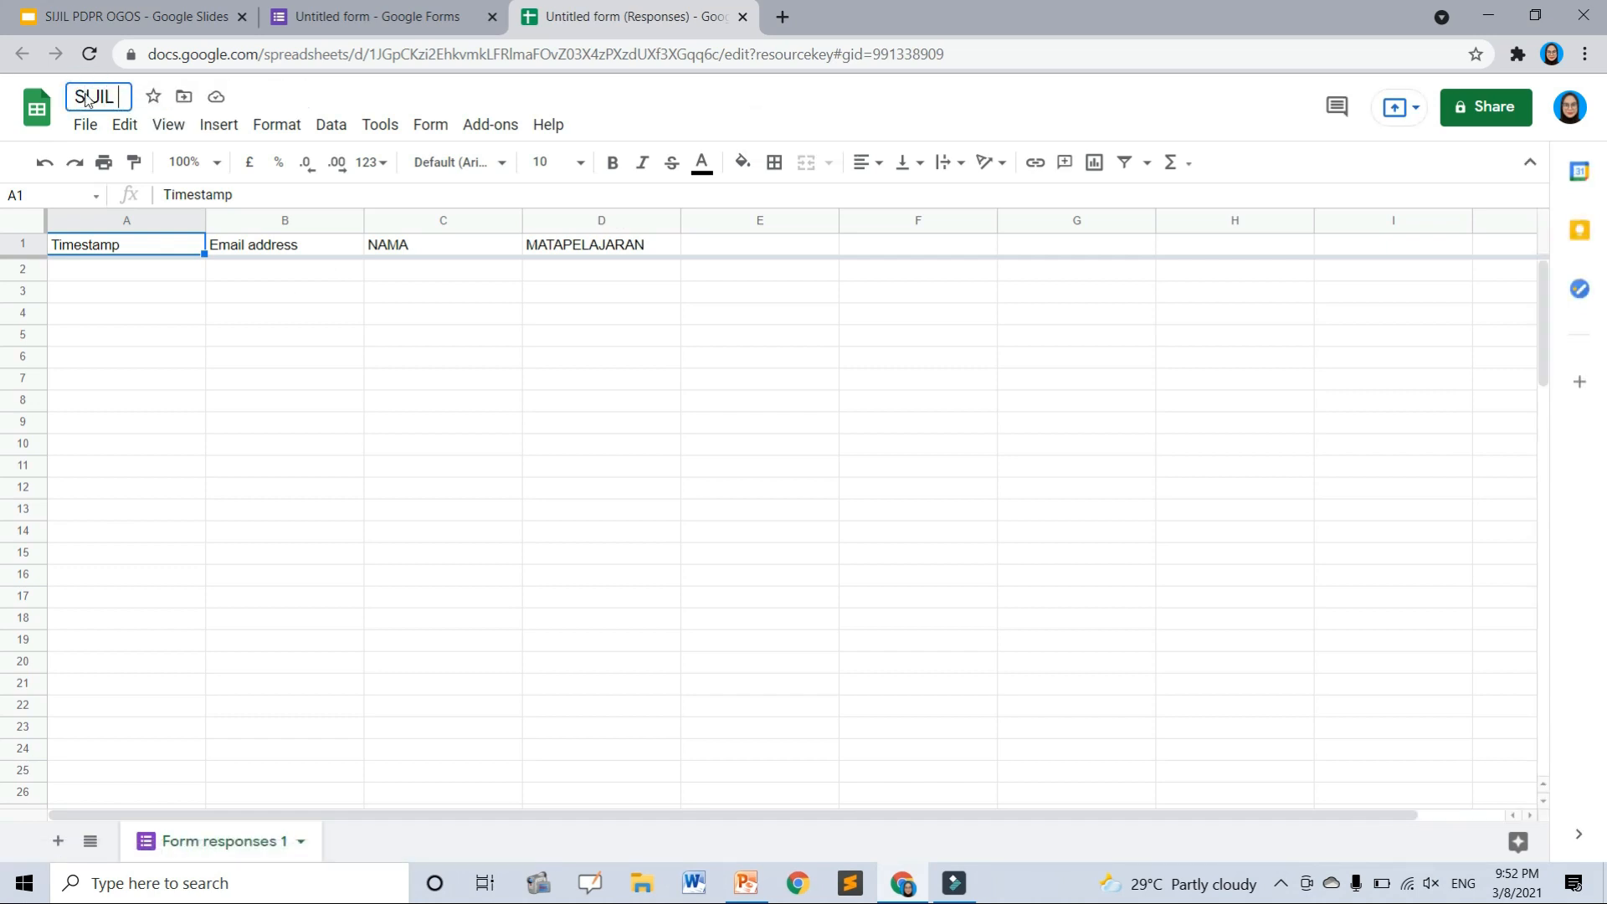
text(OS)
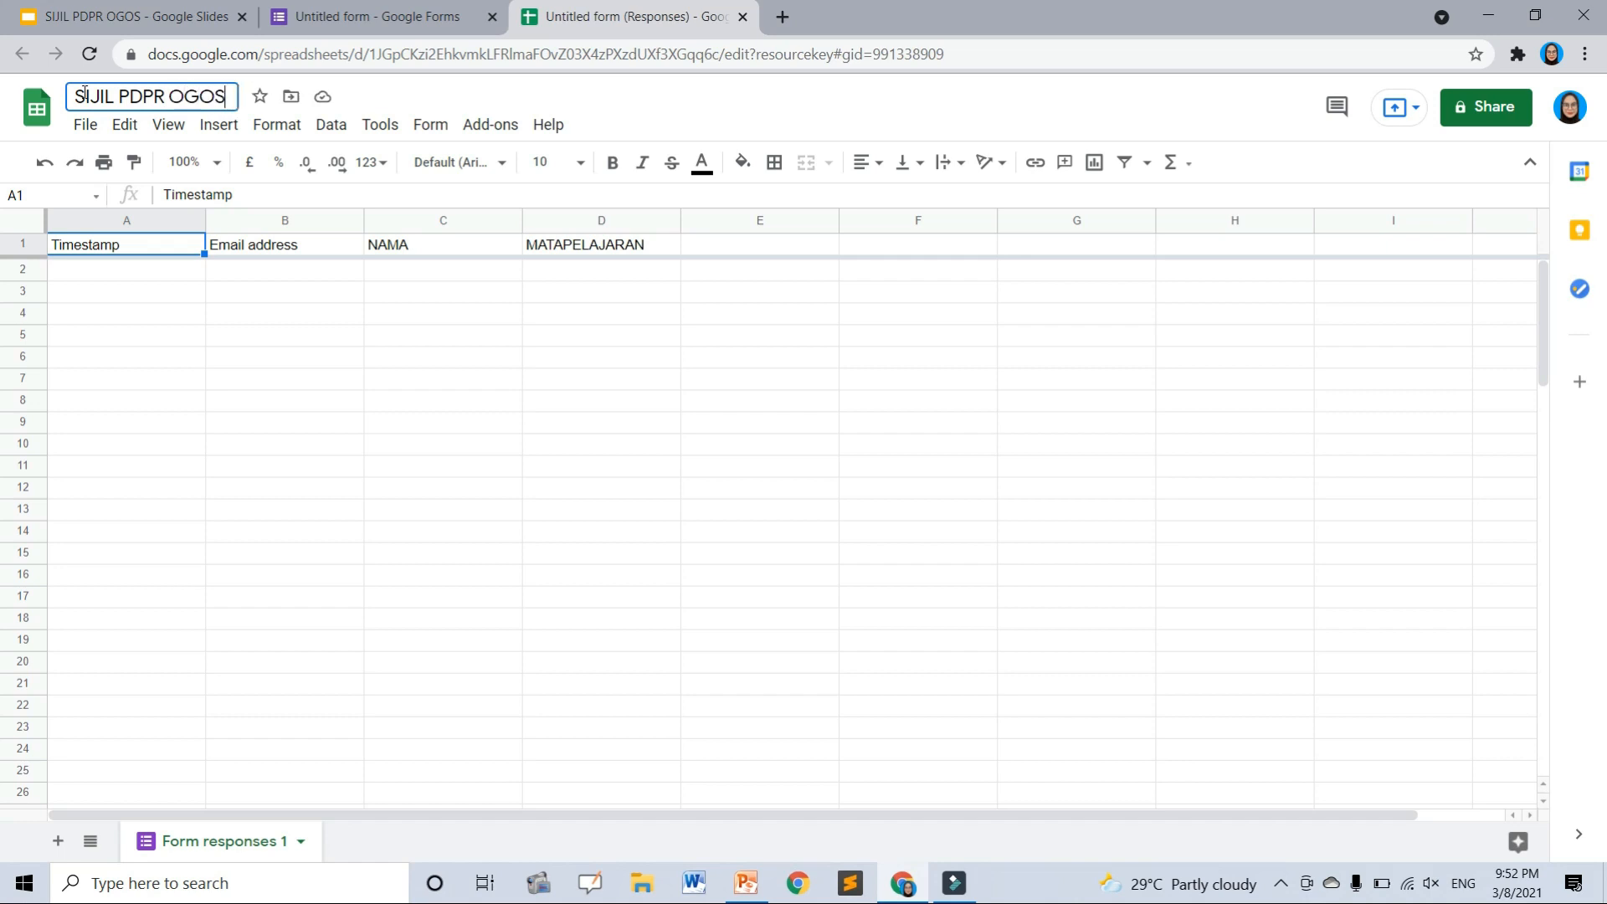
click(105, 269)
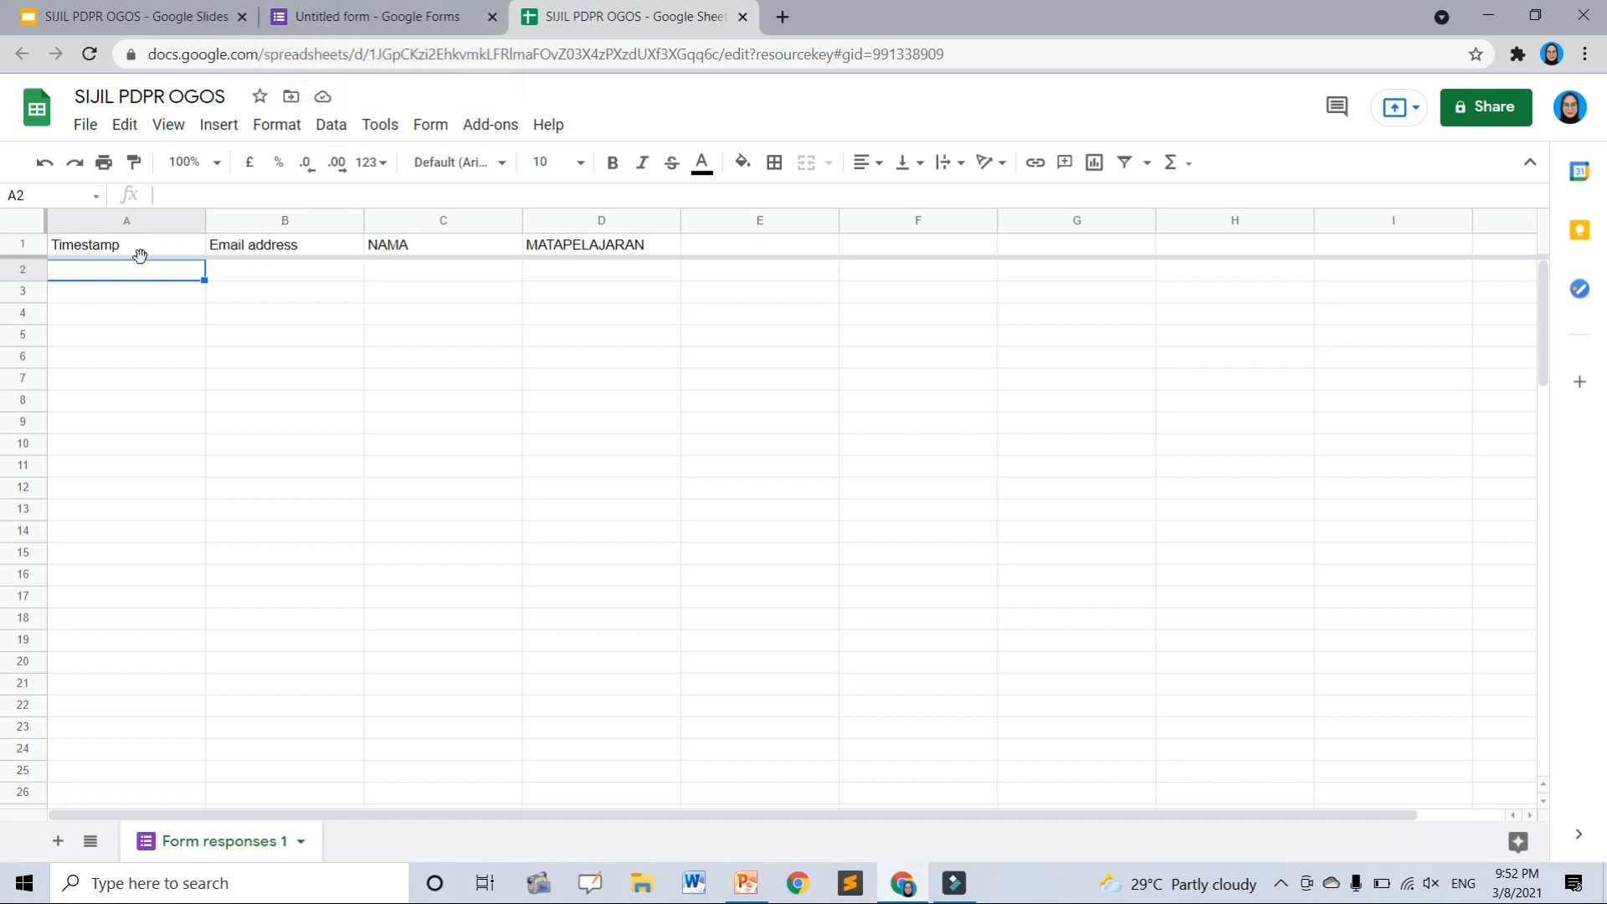
drag(146, 271, 152, 542)
click(152, 539)
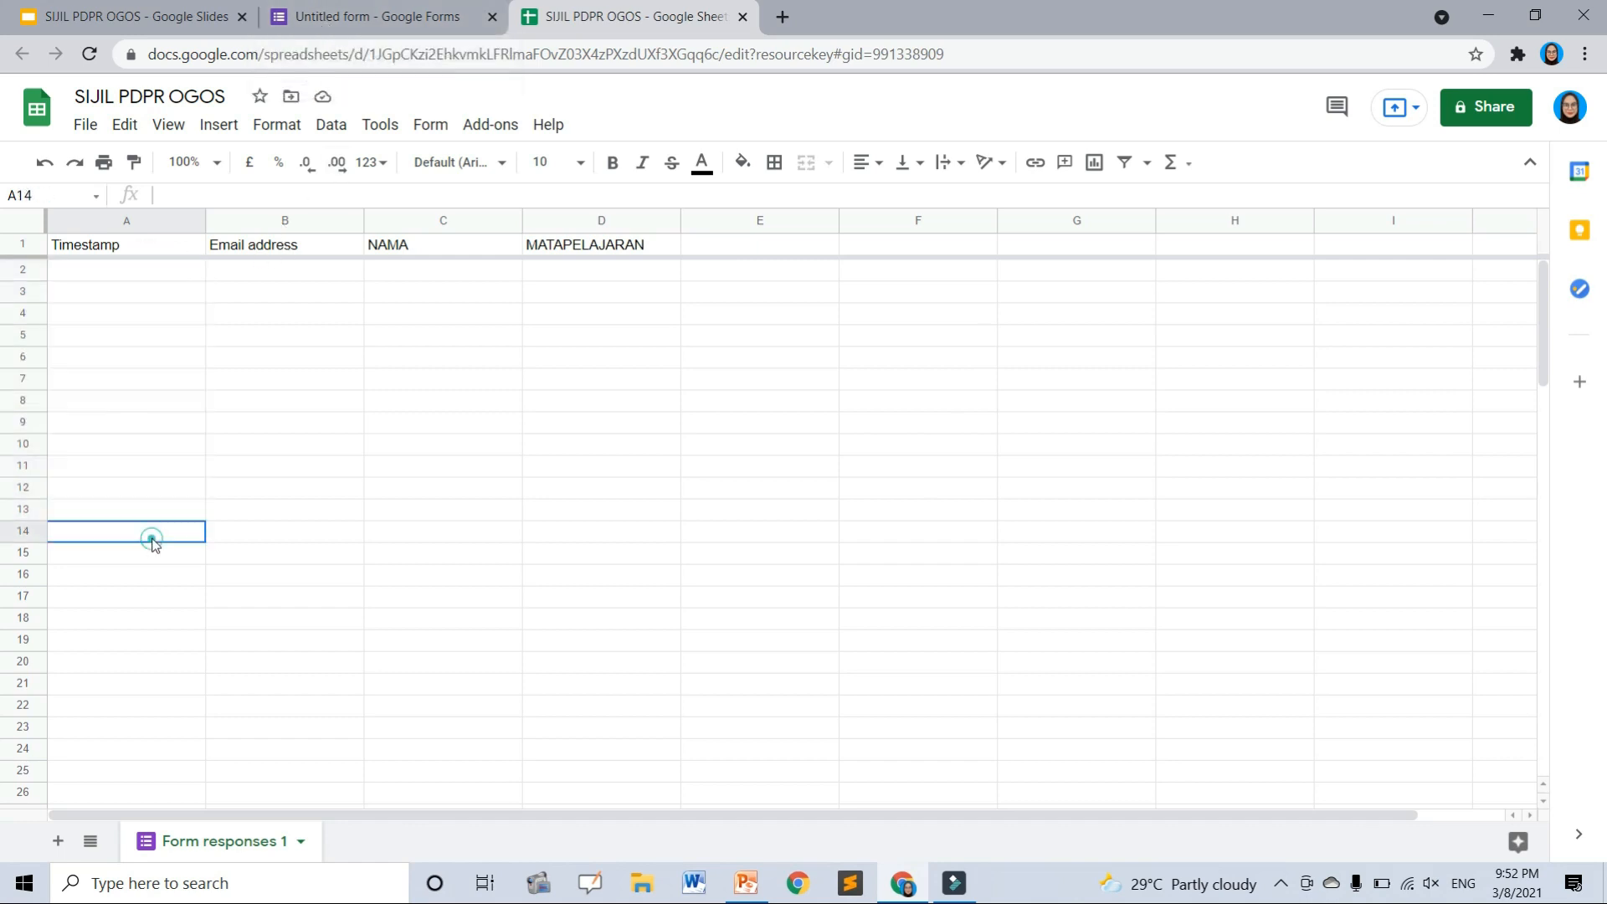
click(268, 249)
click(273, 268)
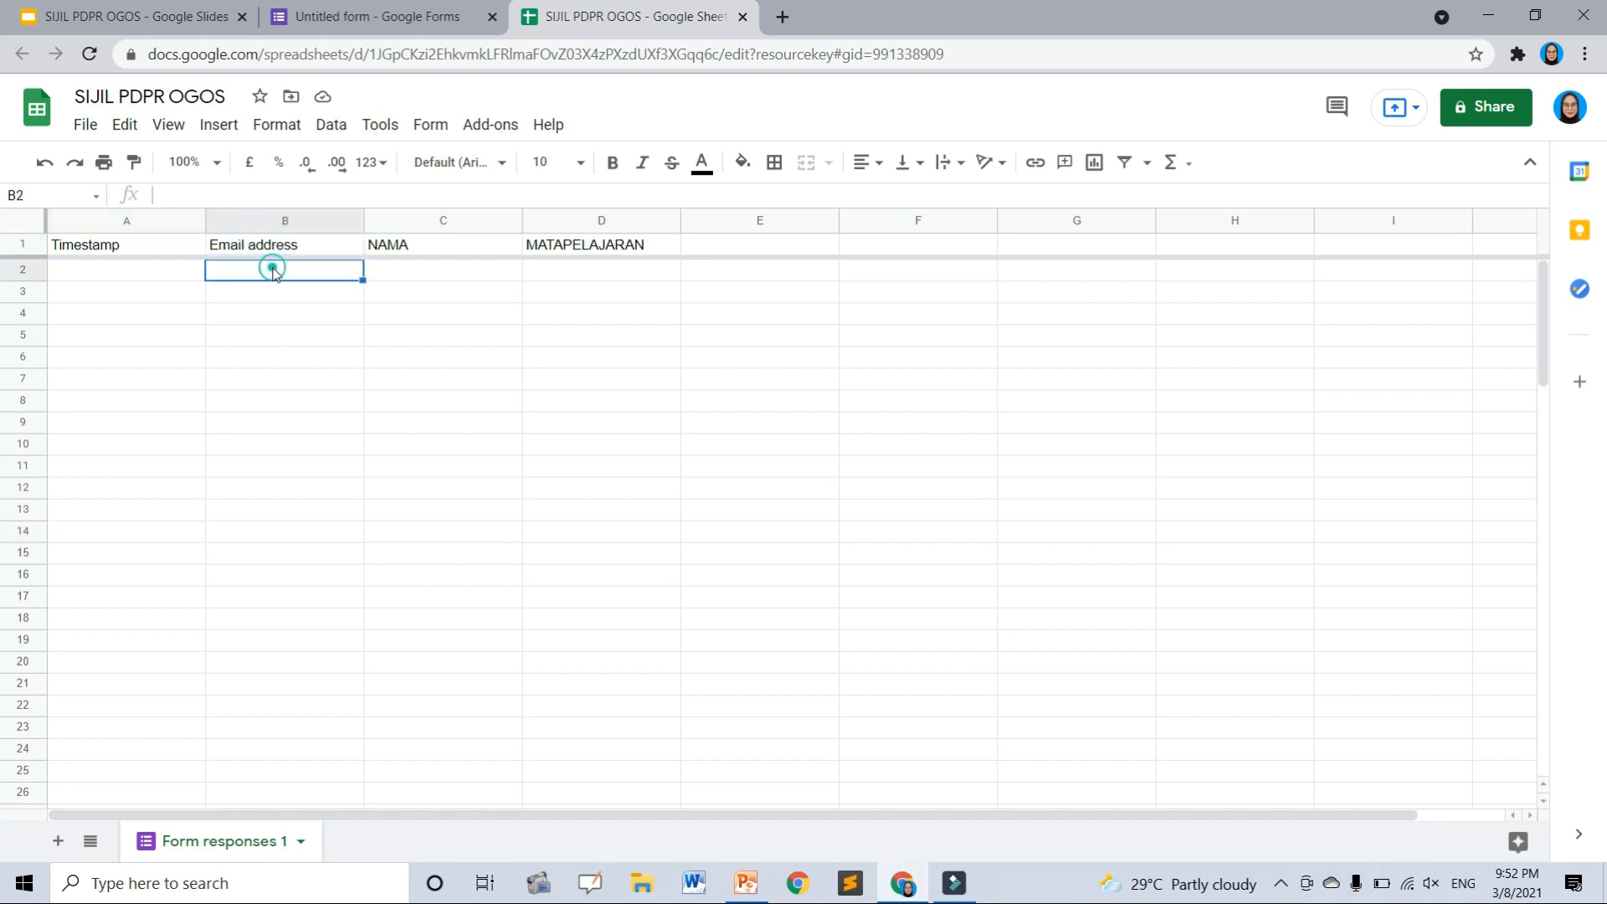
drag(277, 245, 278, 496)
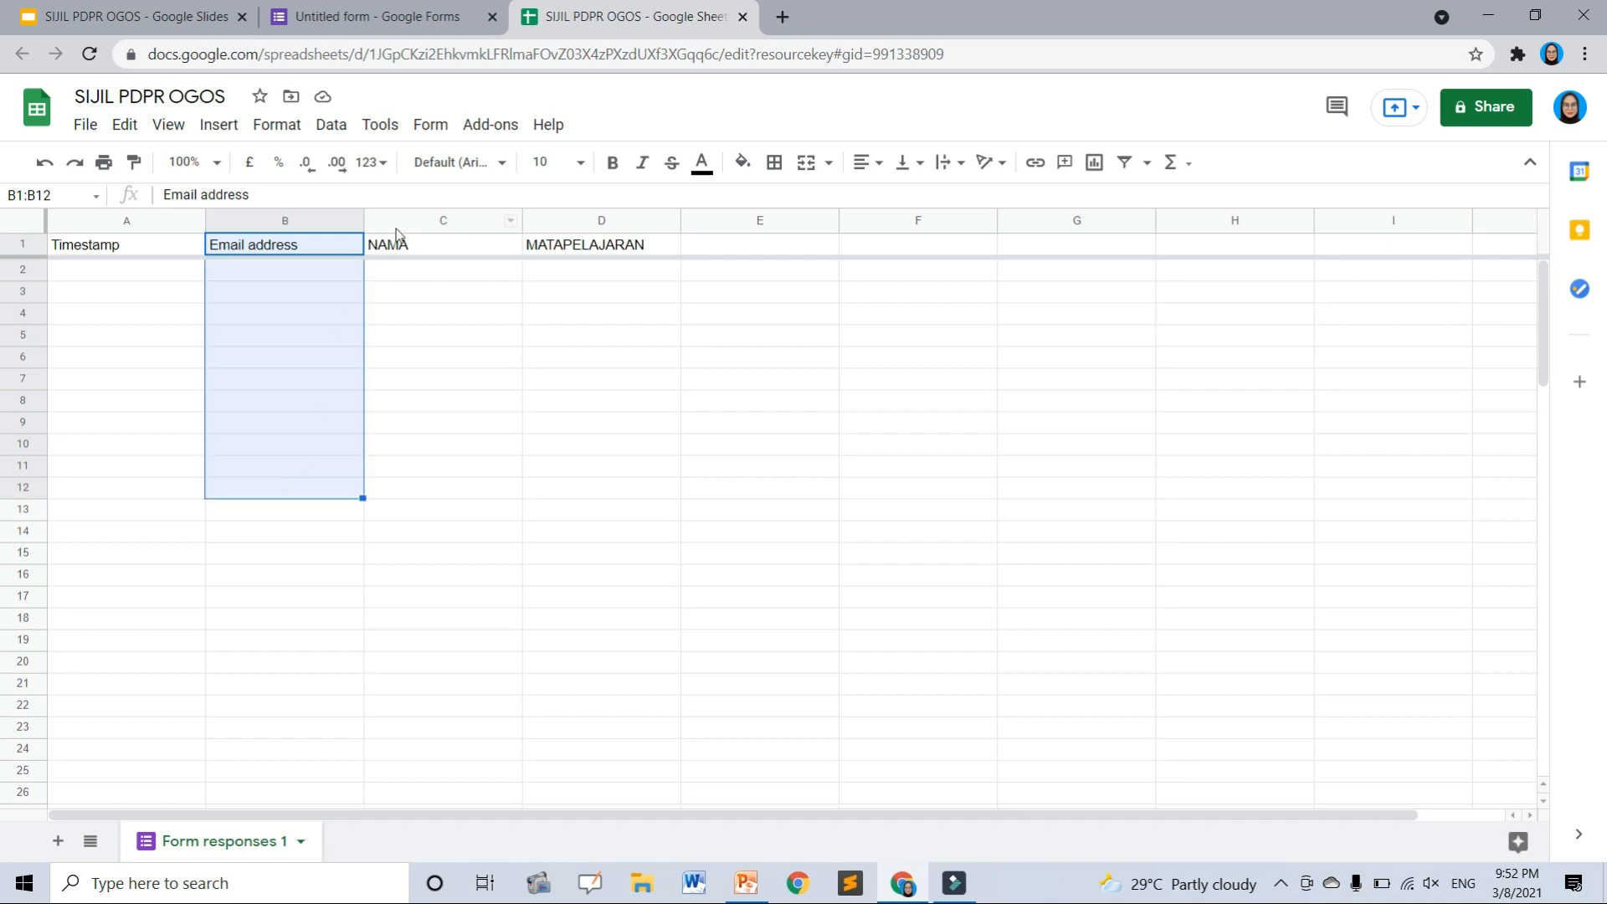
drag(410, 244, 469, 465)
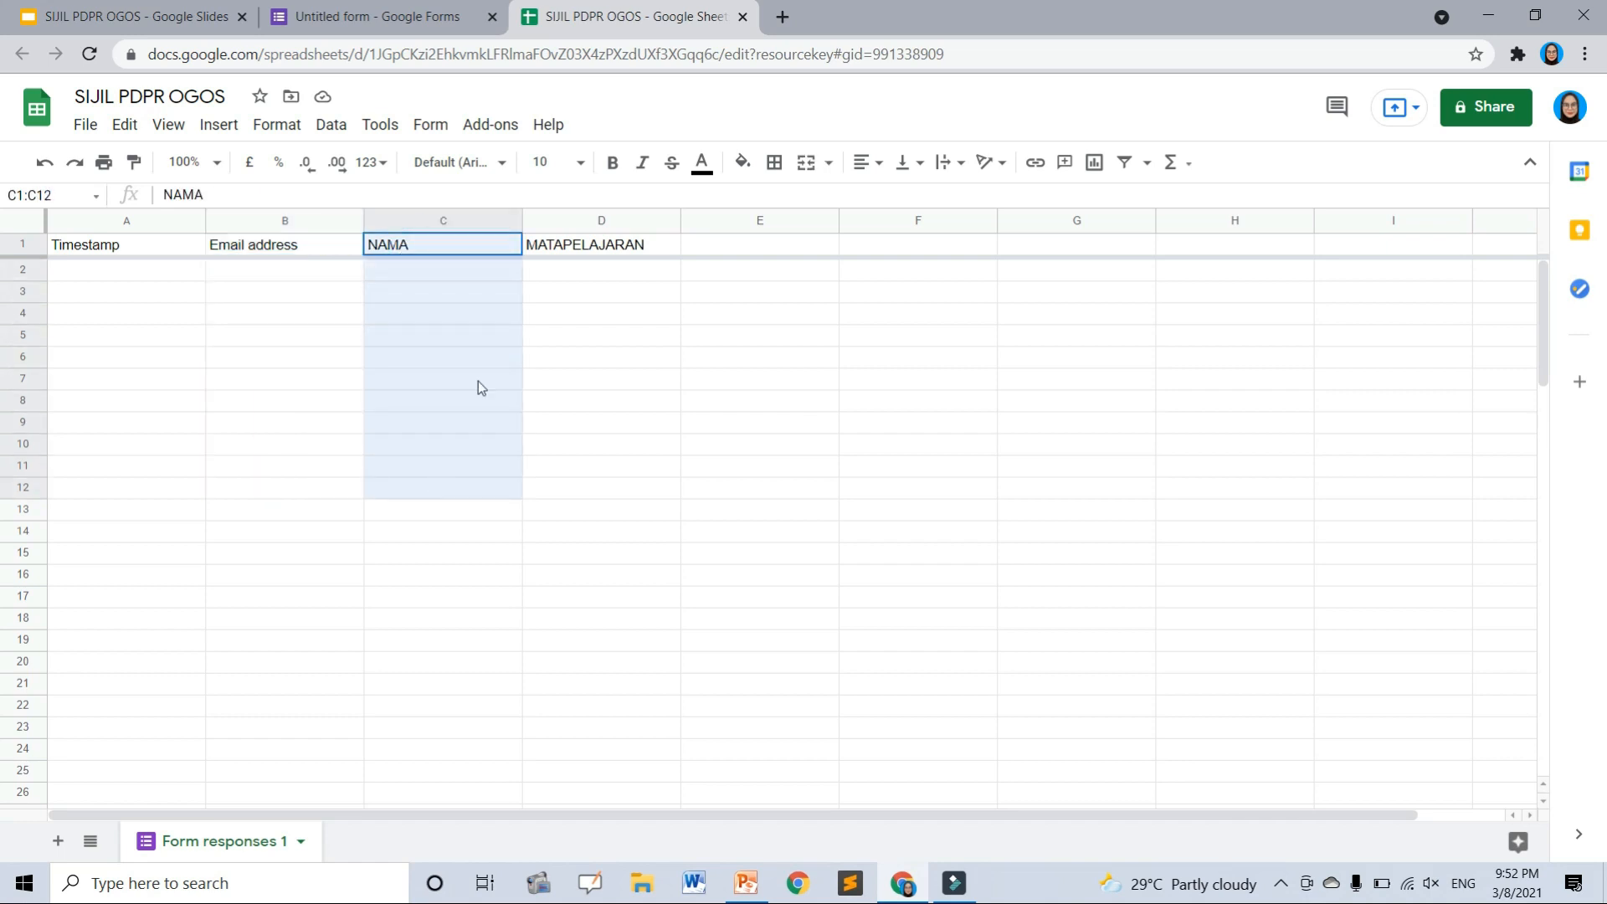
drag(623, 244, 628, 518)
click(815, 400)
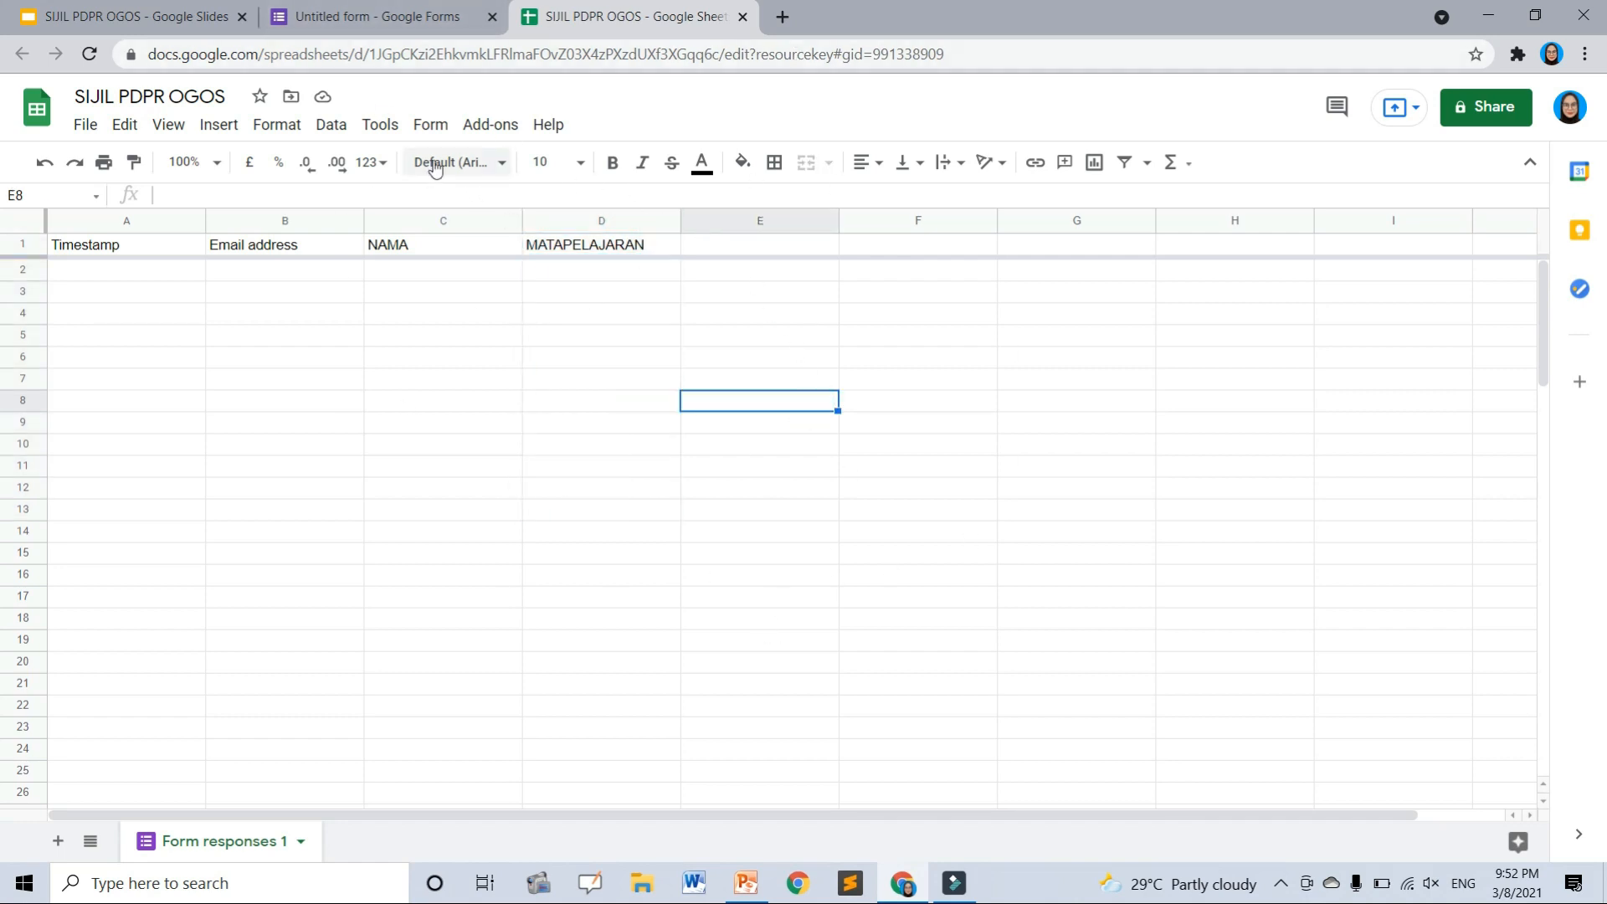
- Find Autocrat in the Sheets add-on marketplace and begin installing it
click(496, 126)
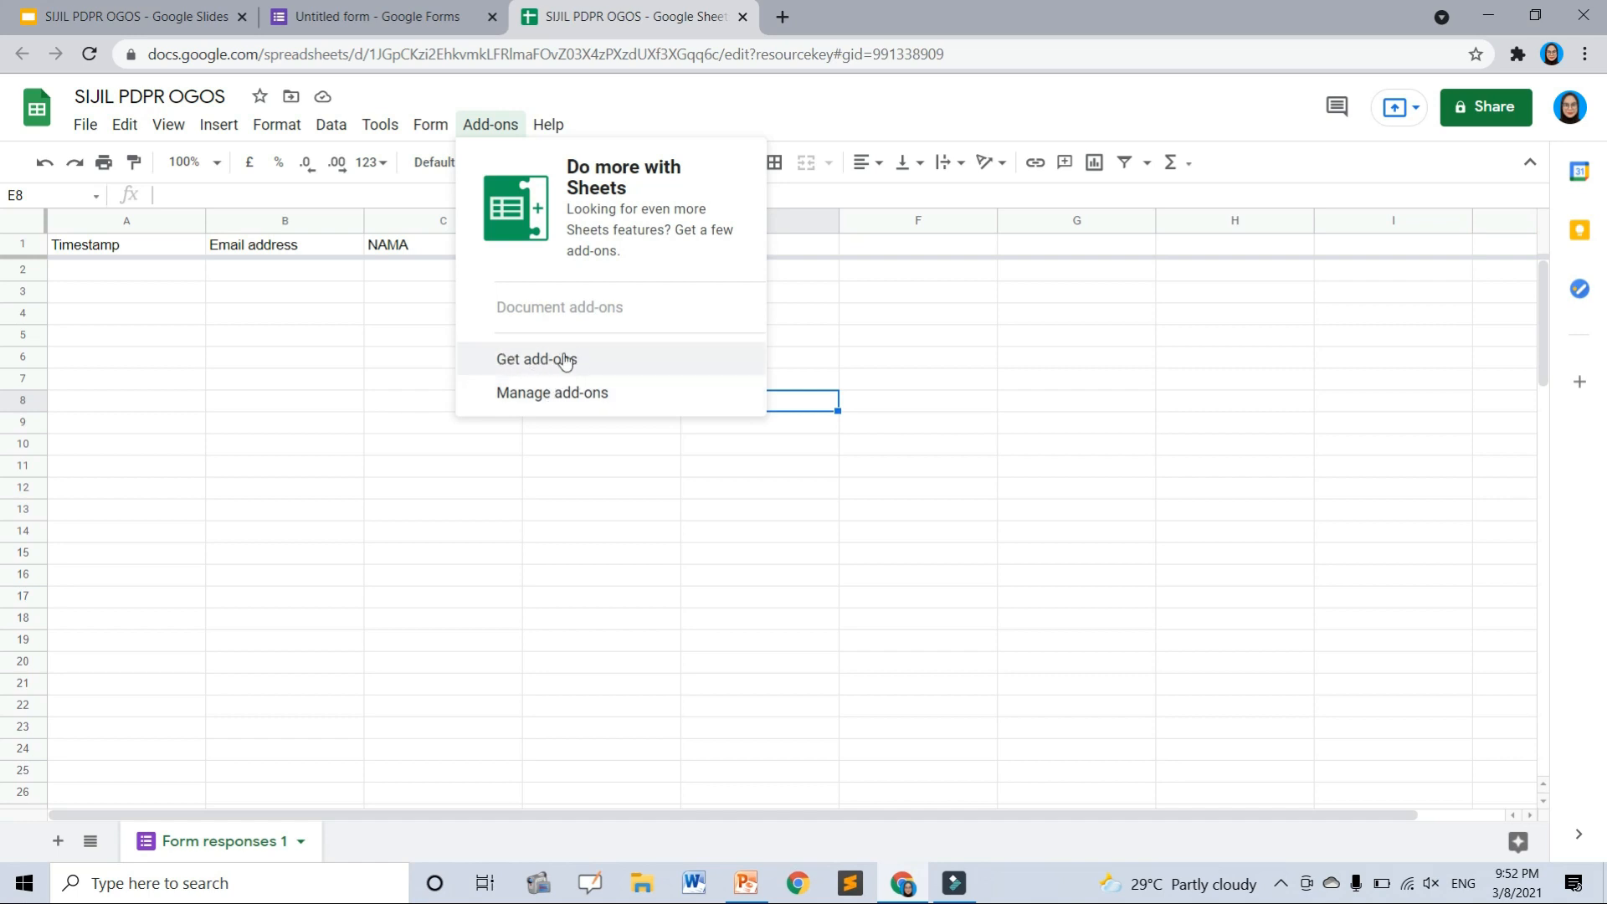
click(565, 360)
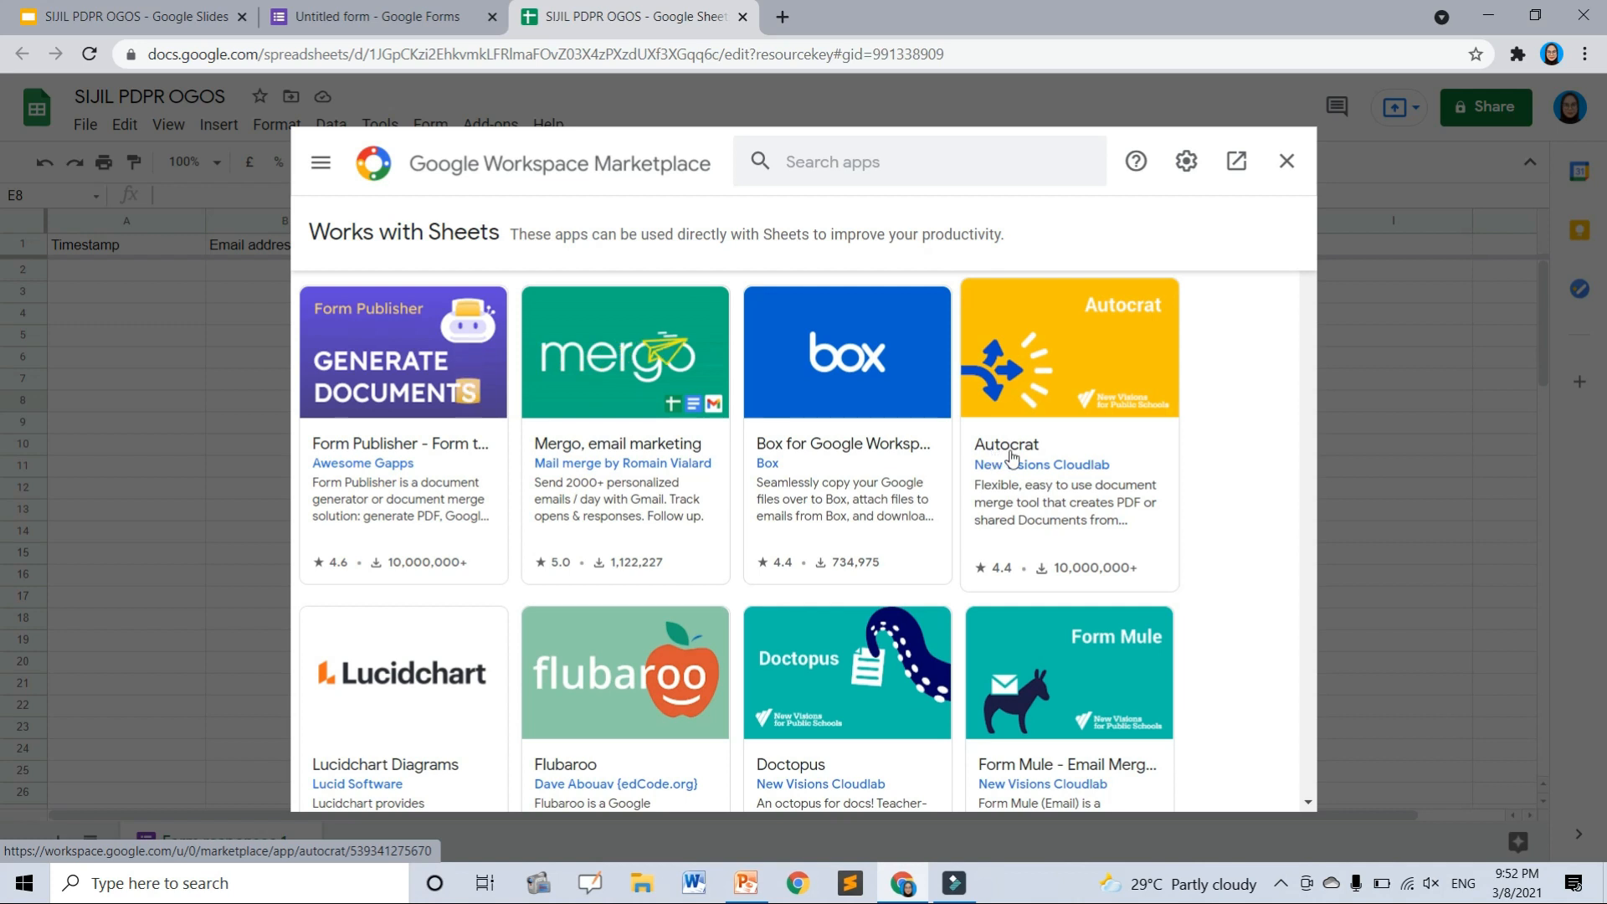
click(1078, 368)
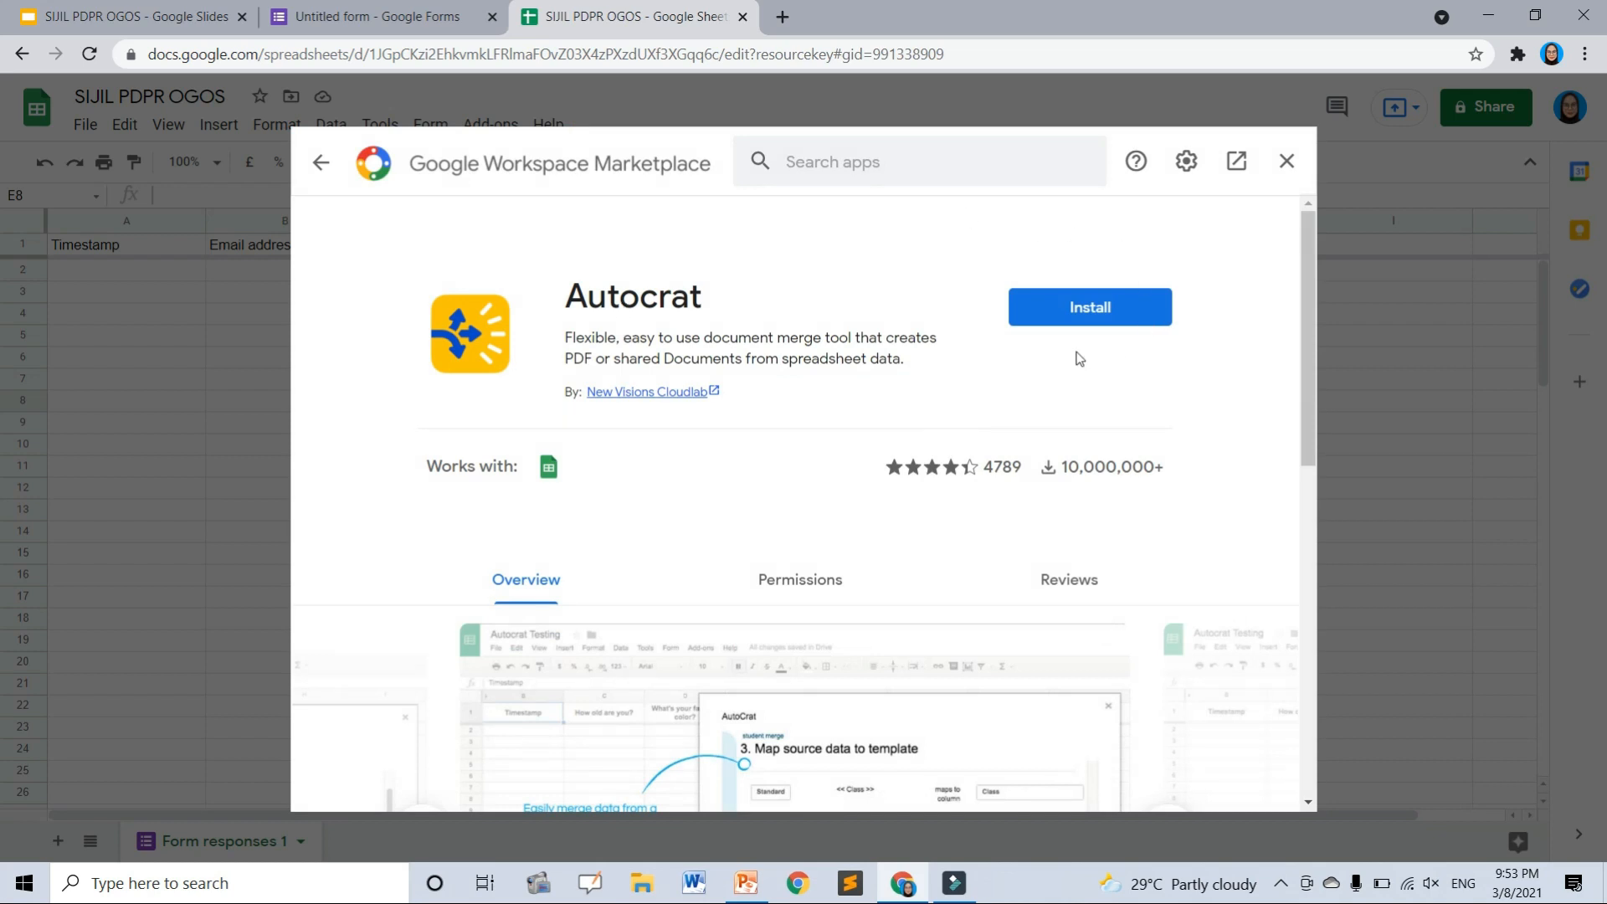
click(1108, 314)
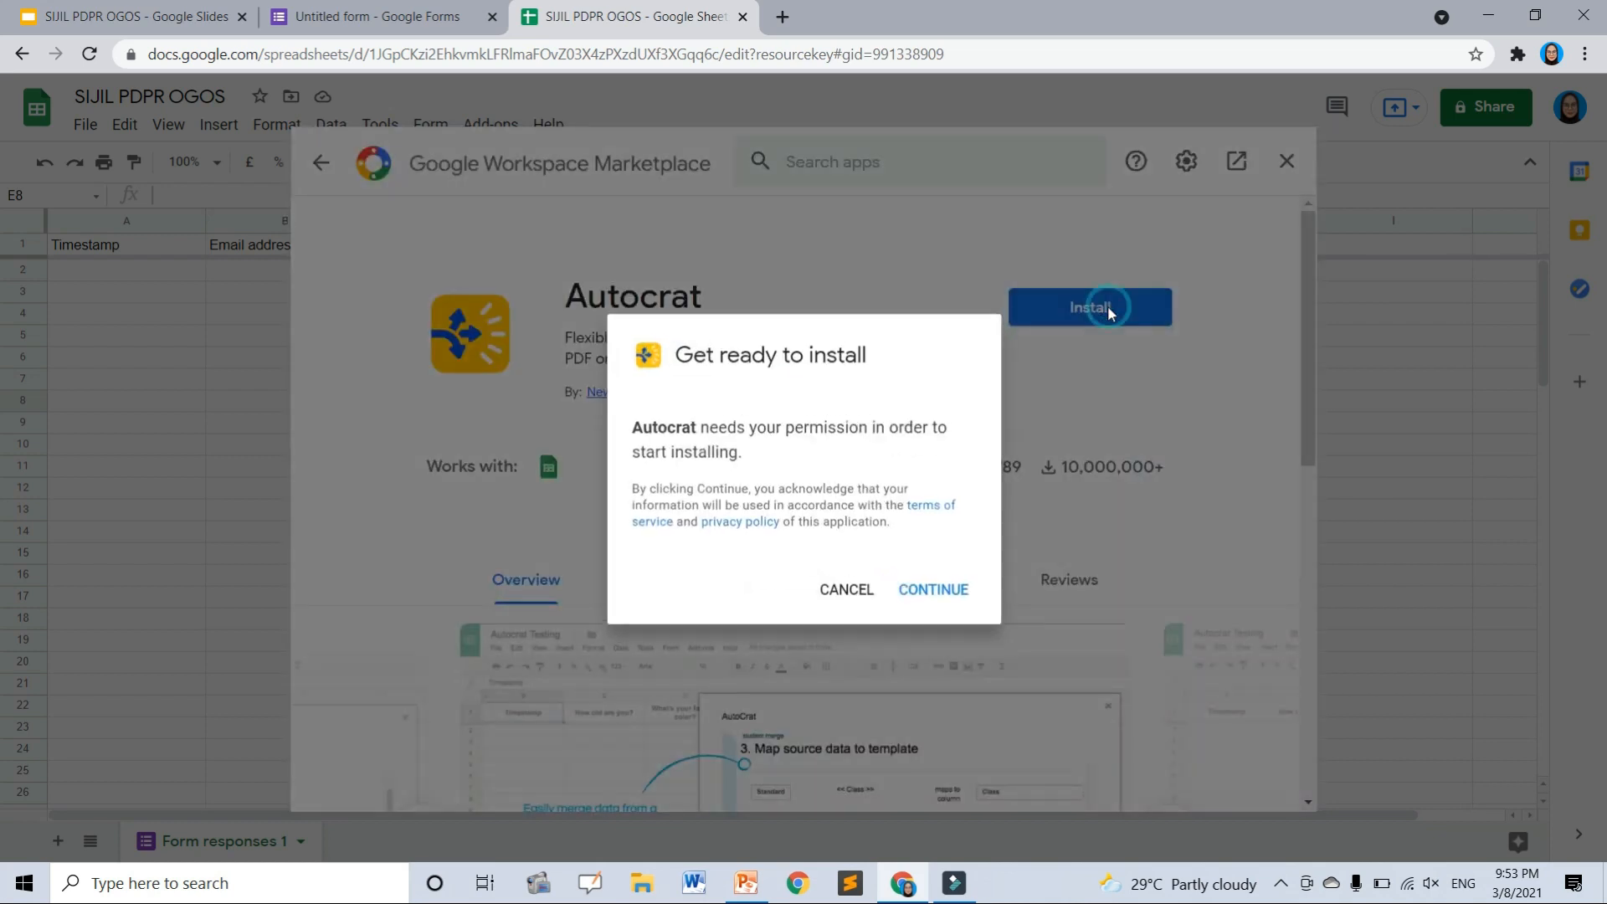
click(931, 591)
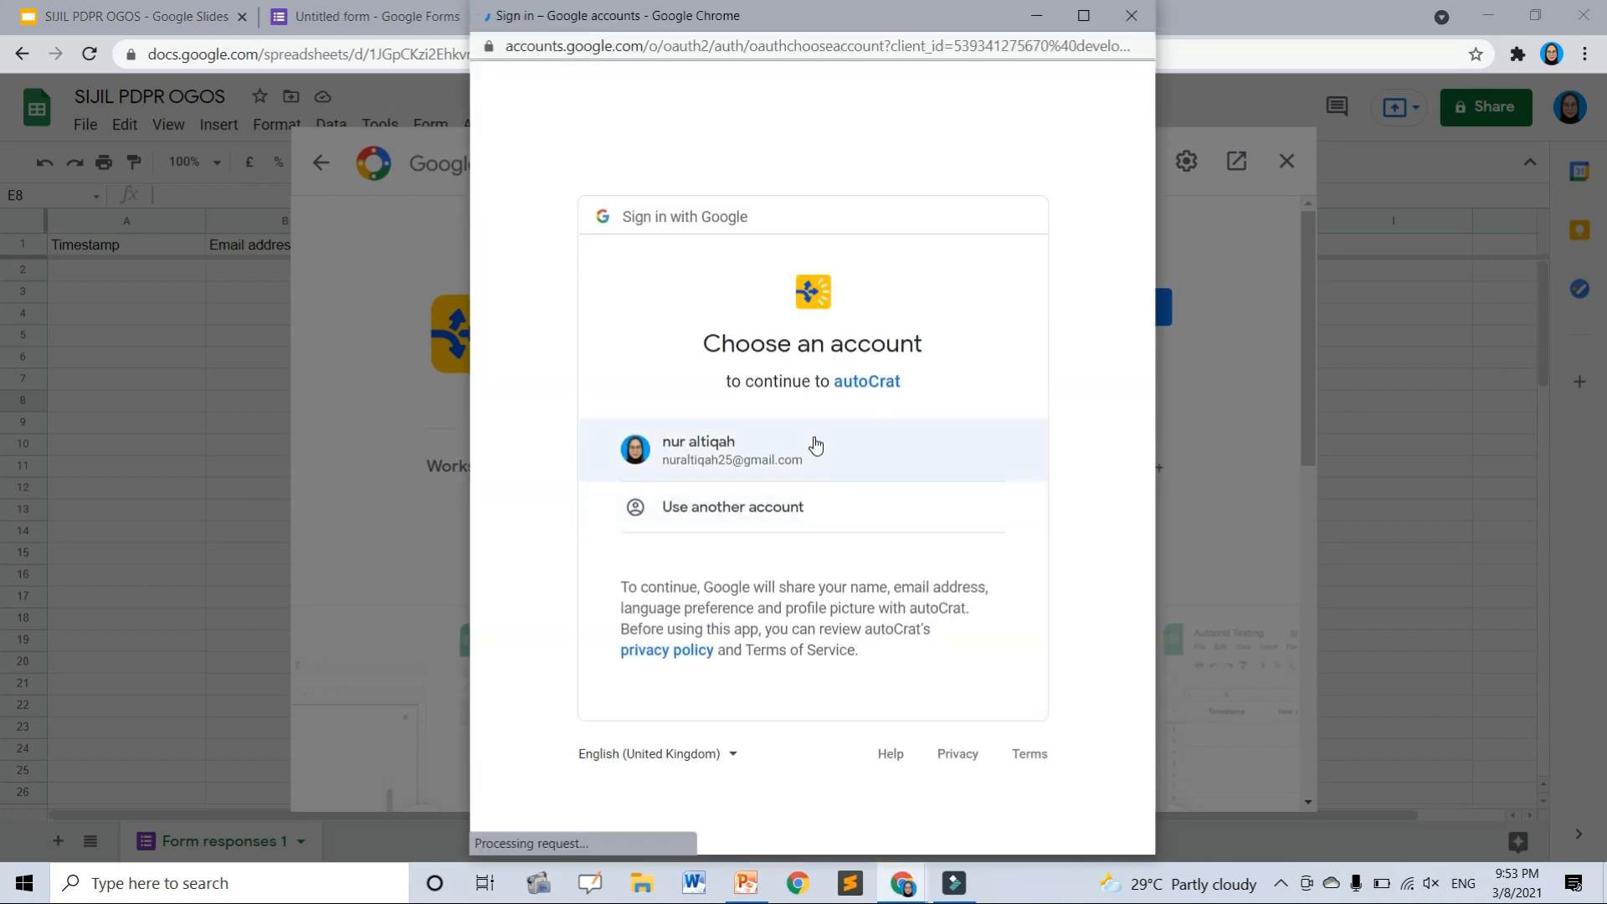
- Authorise Autocrat with the Google account and close the marketplace
click(808, 447)
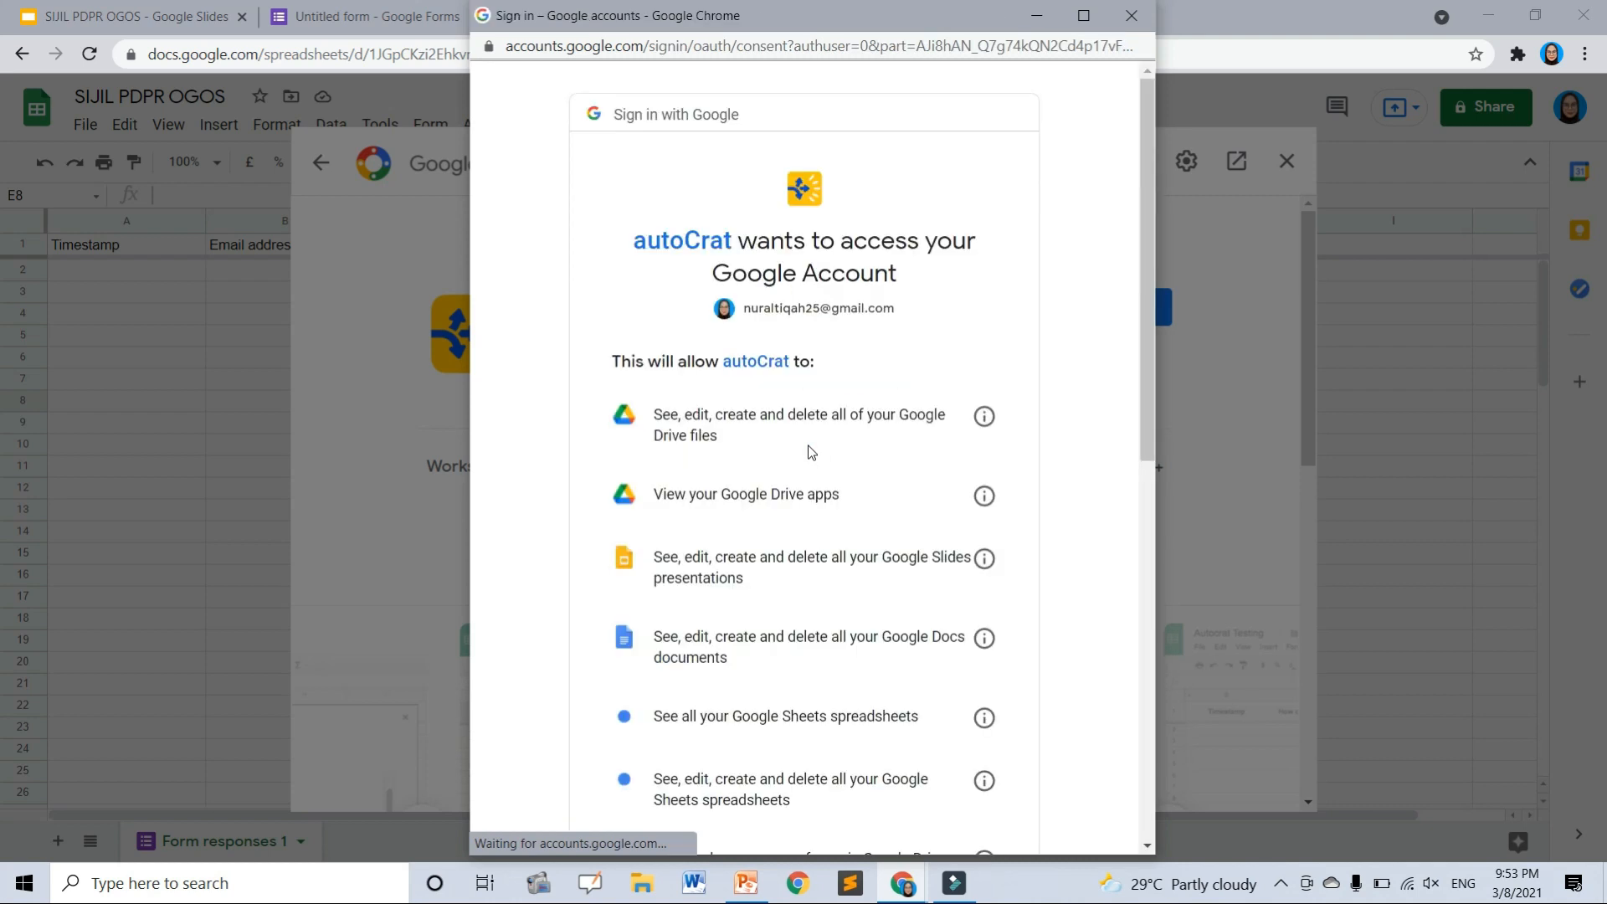
scroll(850, 642, down, 10)
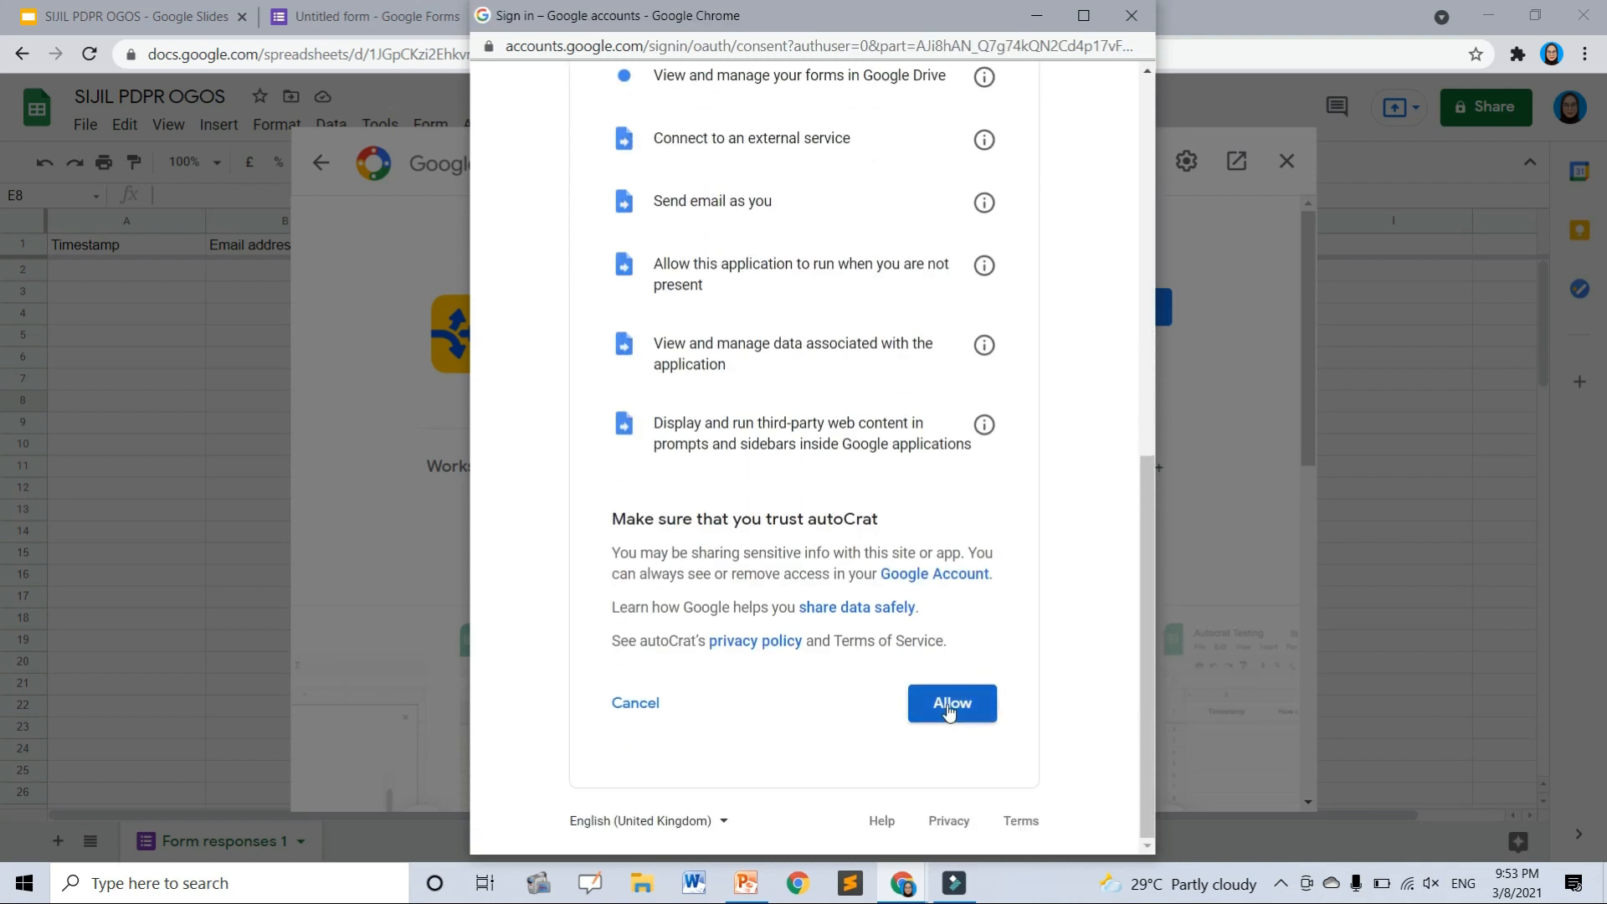
click(949, 707)
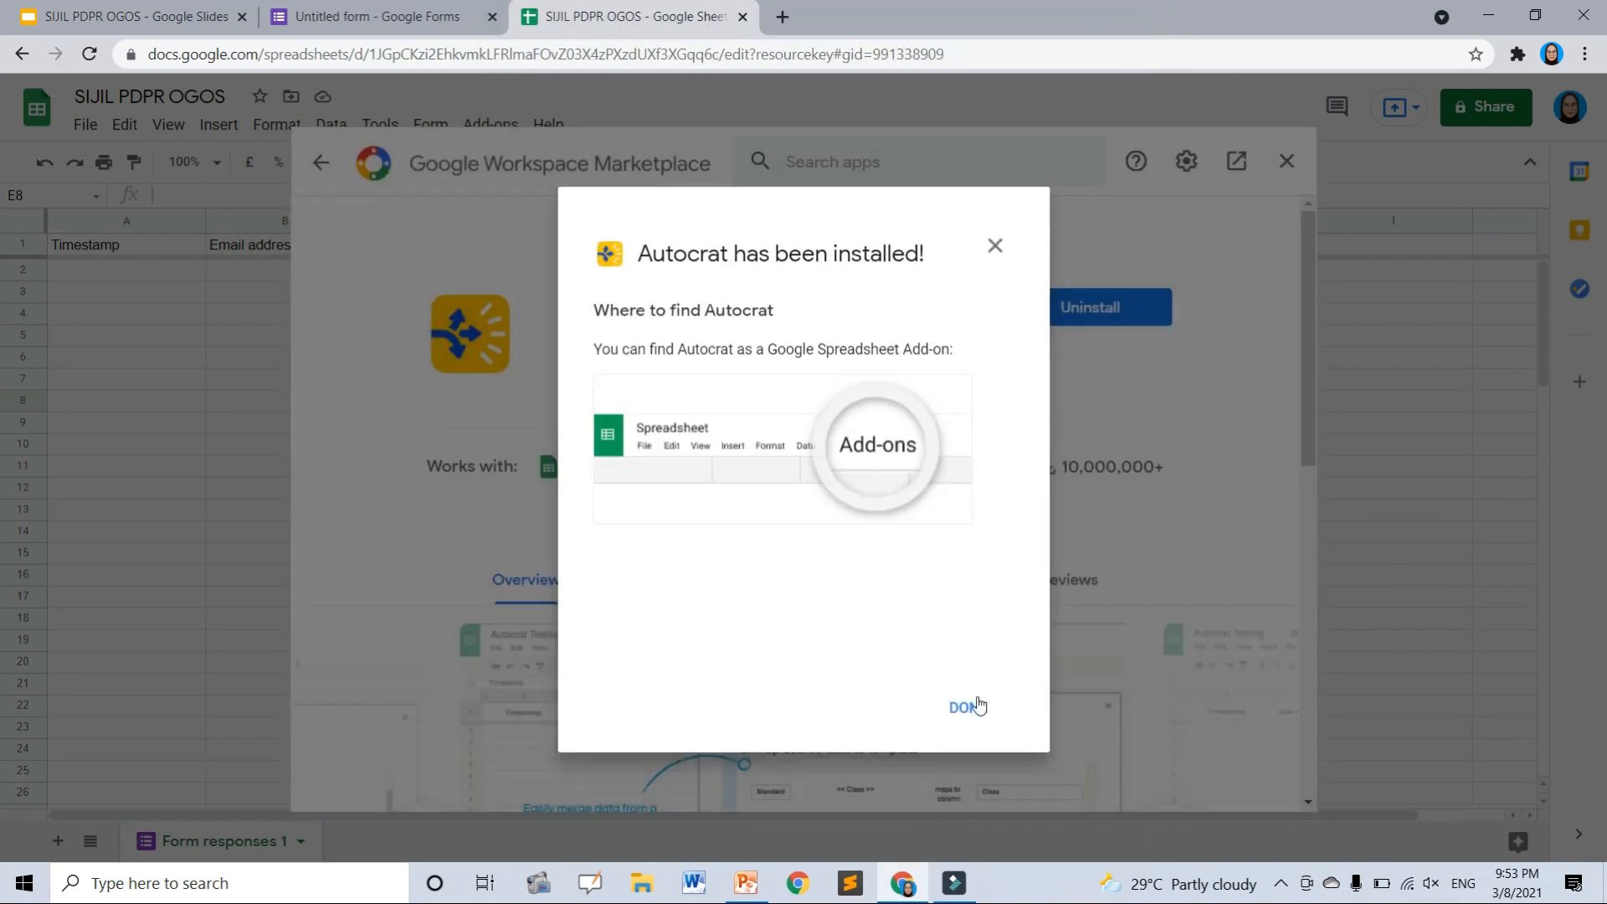
click(971, 707)
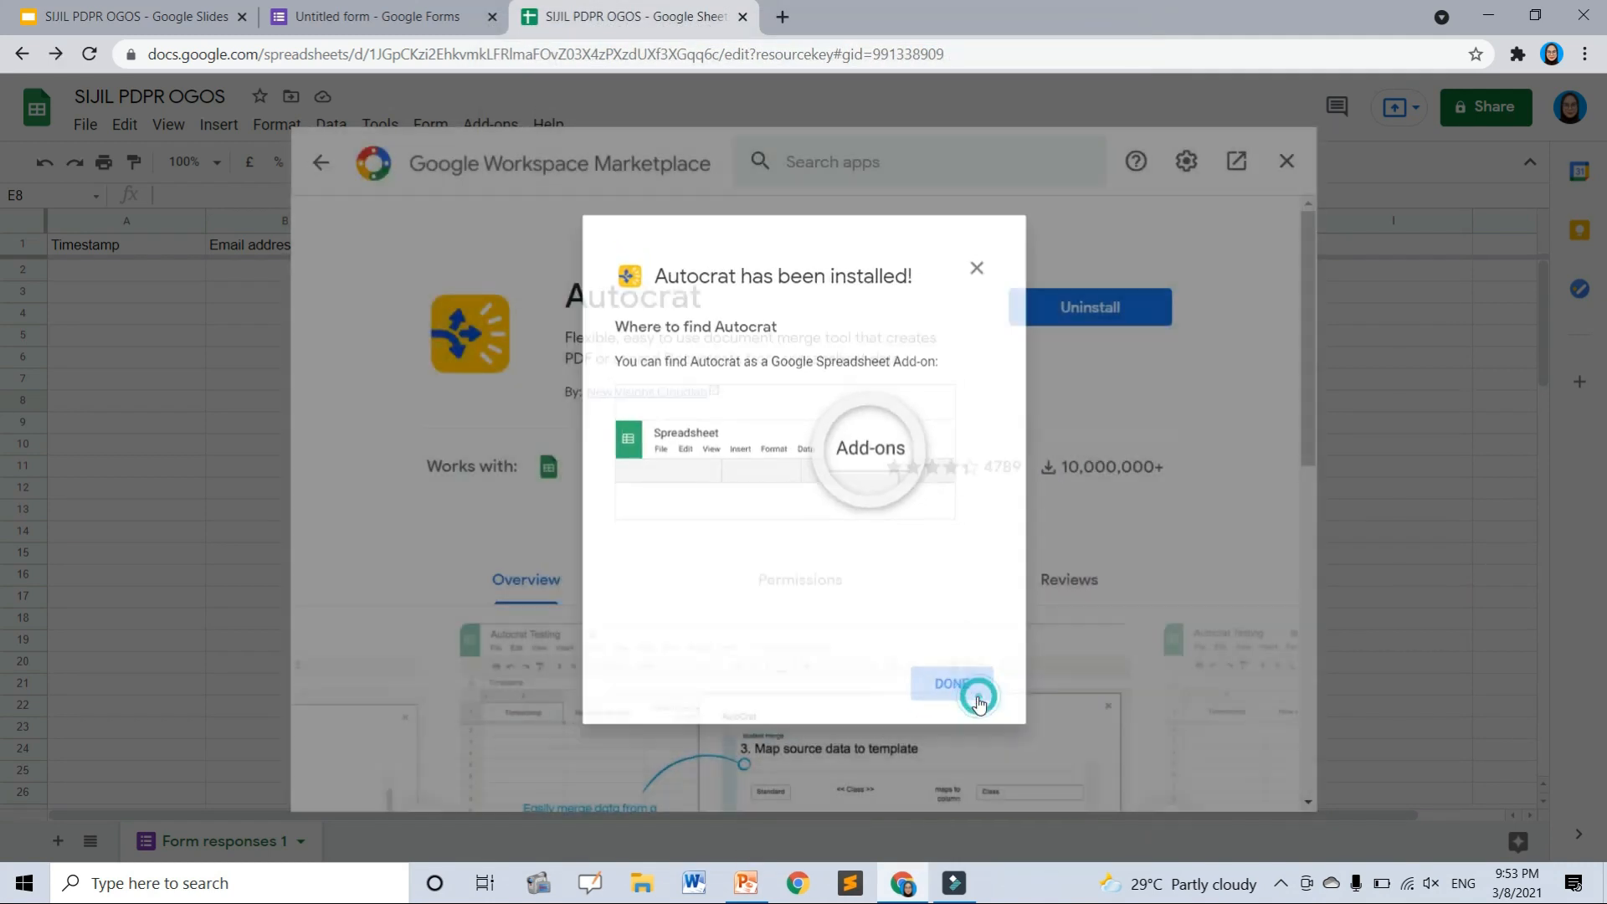
click(1286, 160)
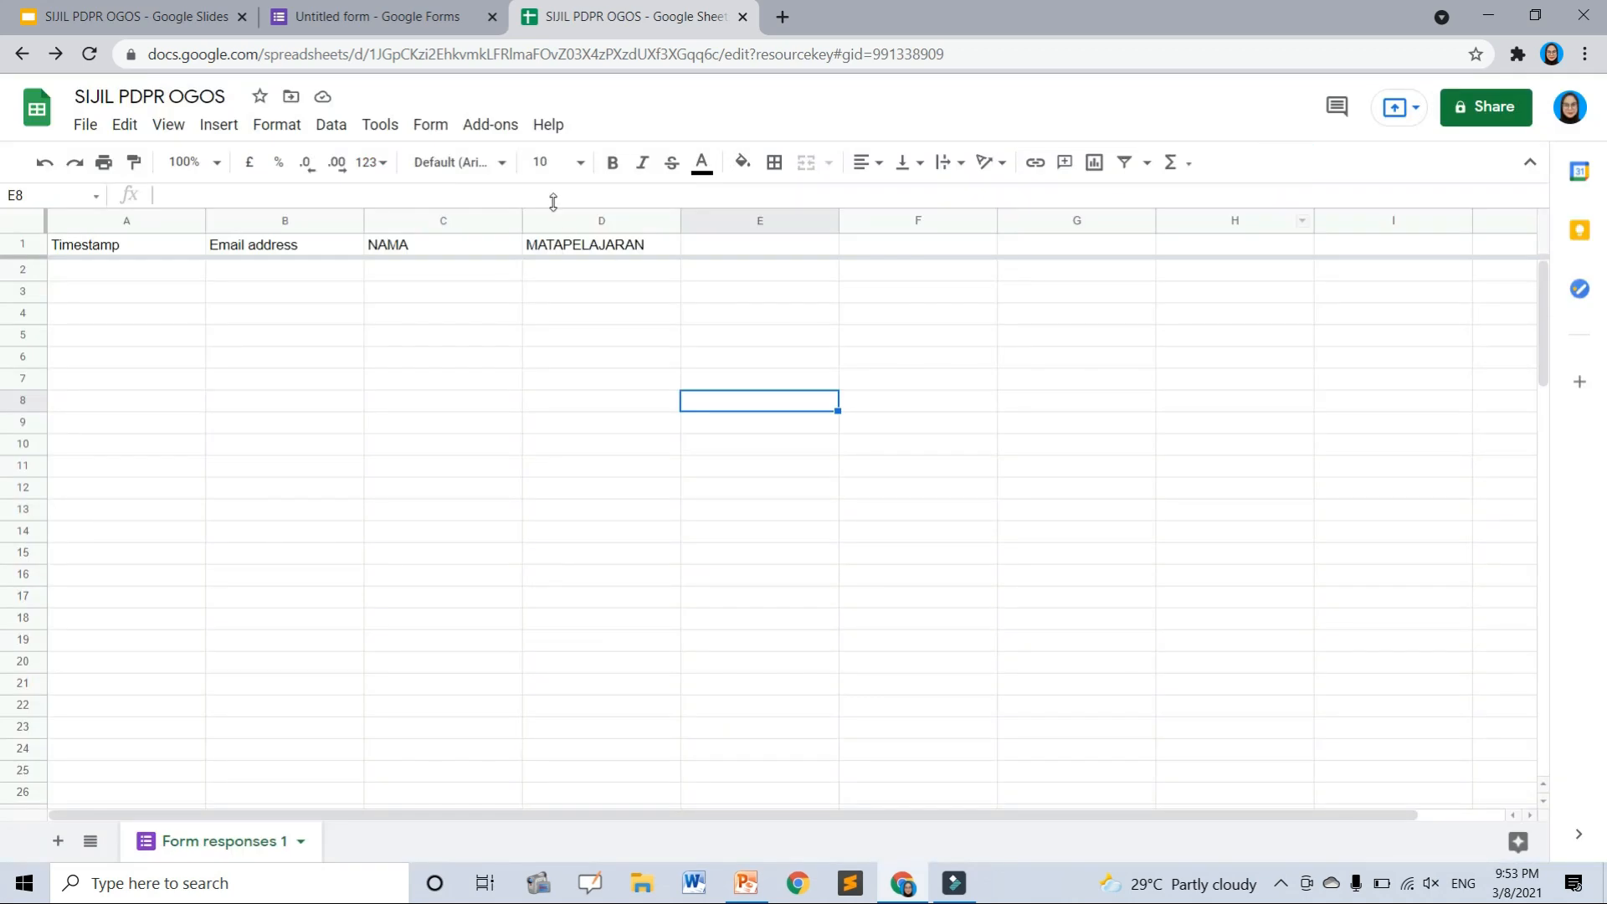
click(494, 127)
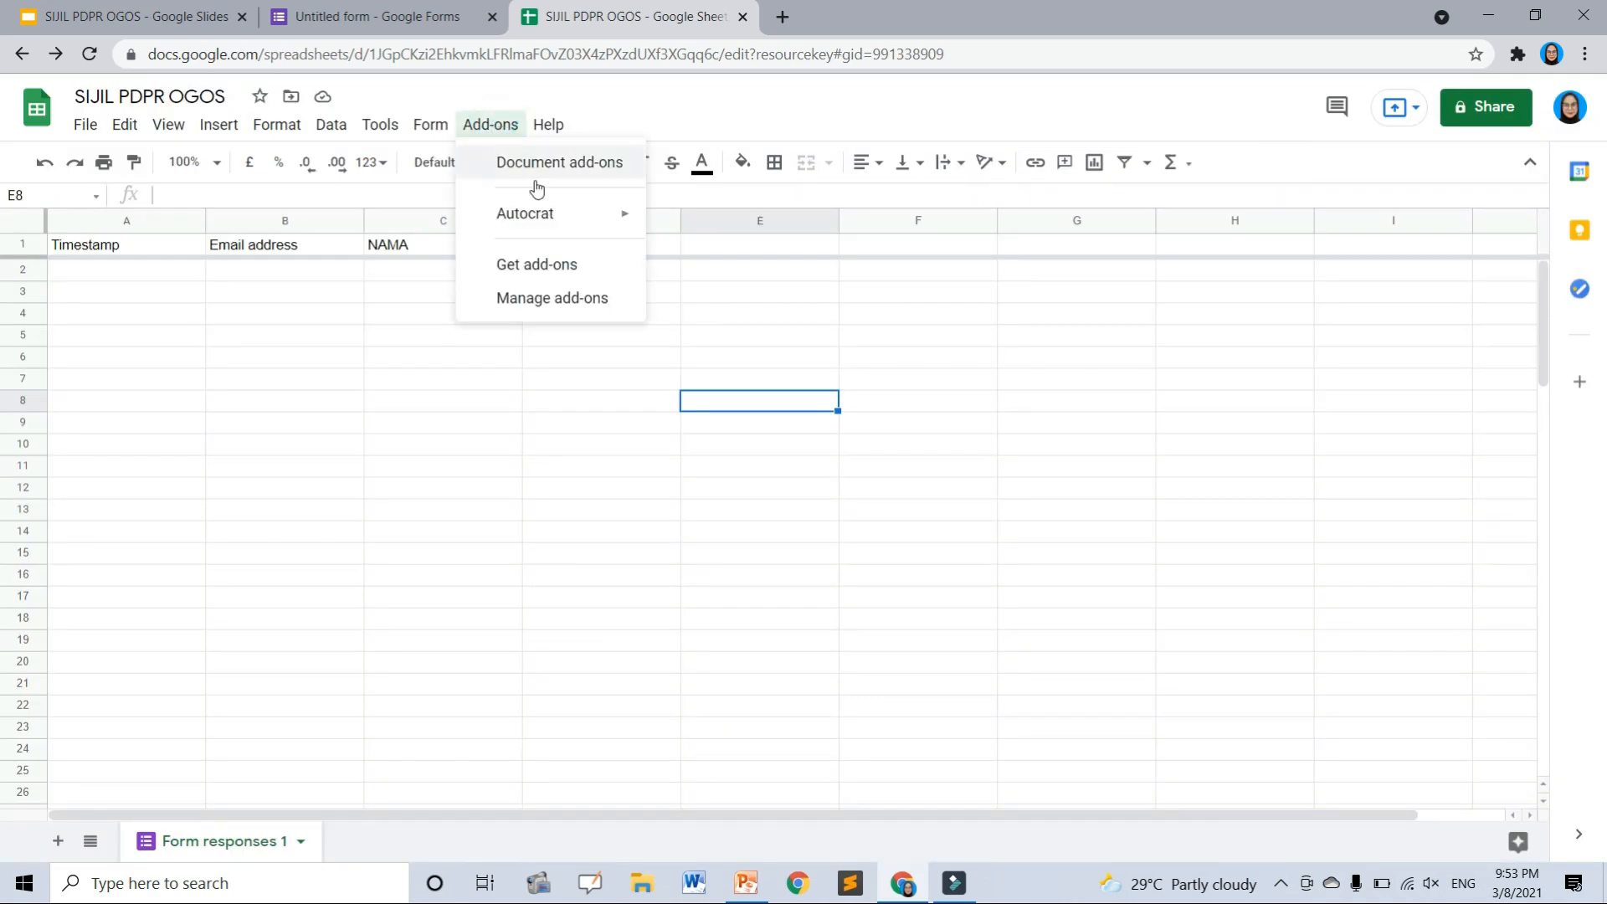
- Launch Autocrat and create a new merge job named 'SIJIL PDPR OGOS'
mouse_move(539, 213)
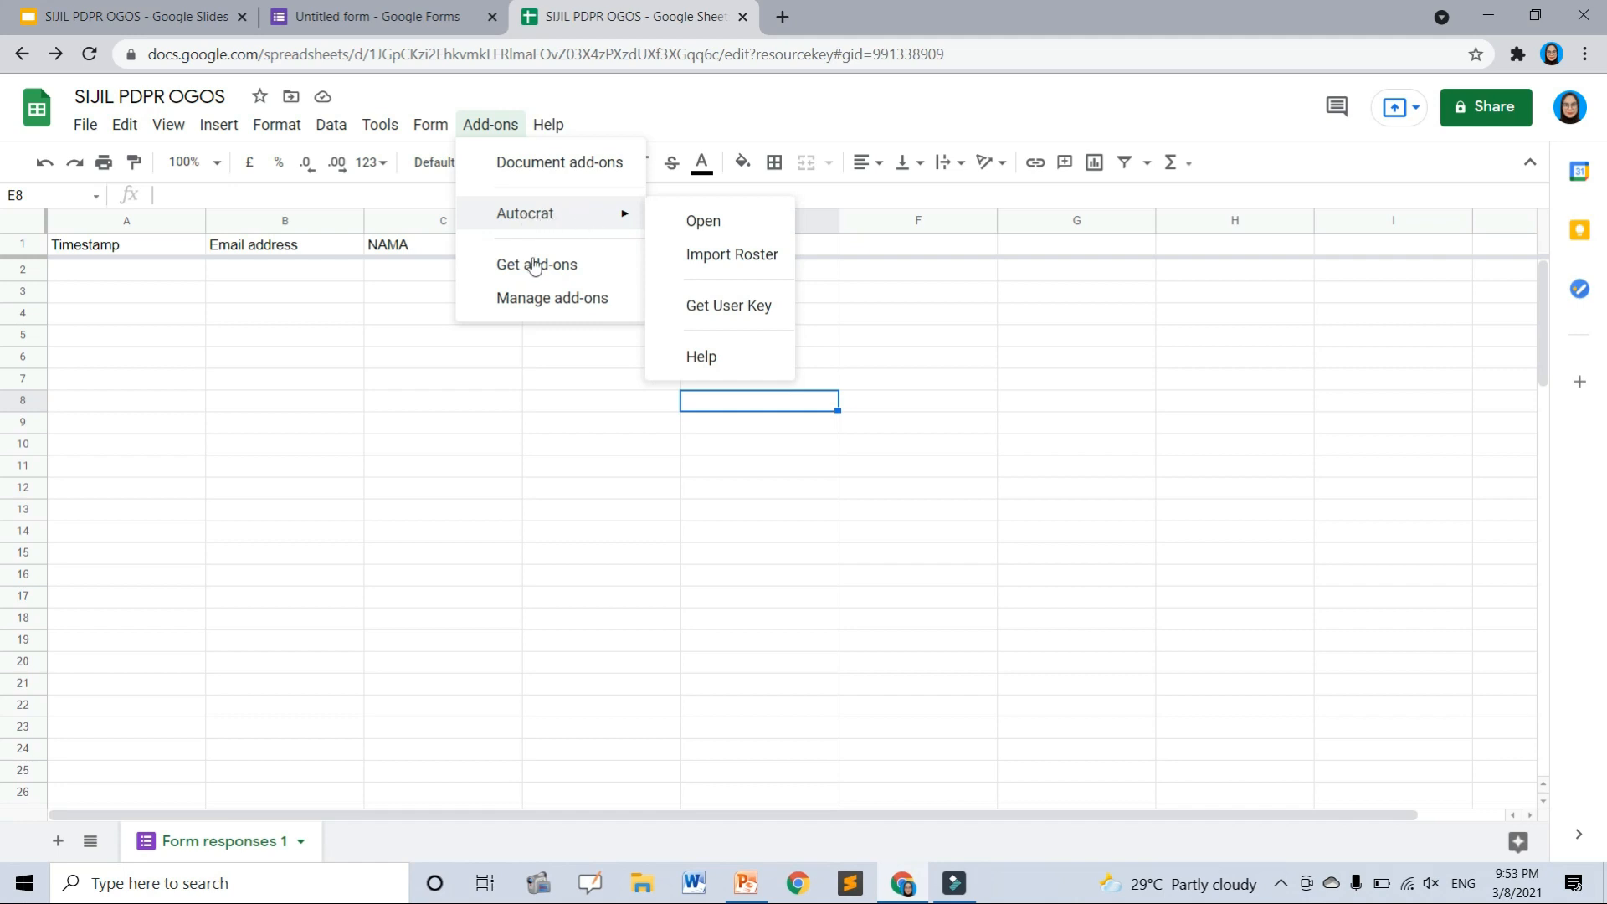
click(710, 219)
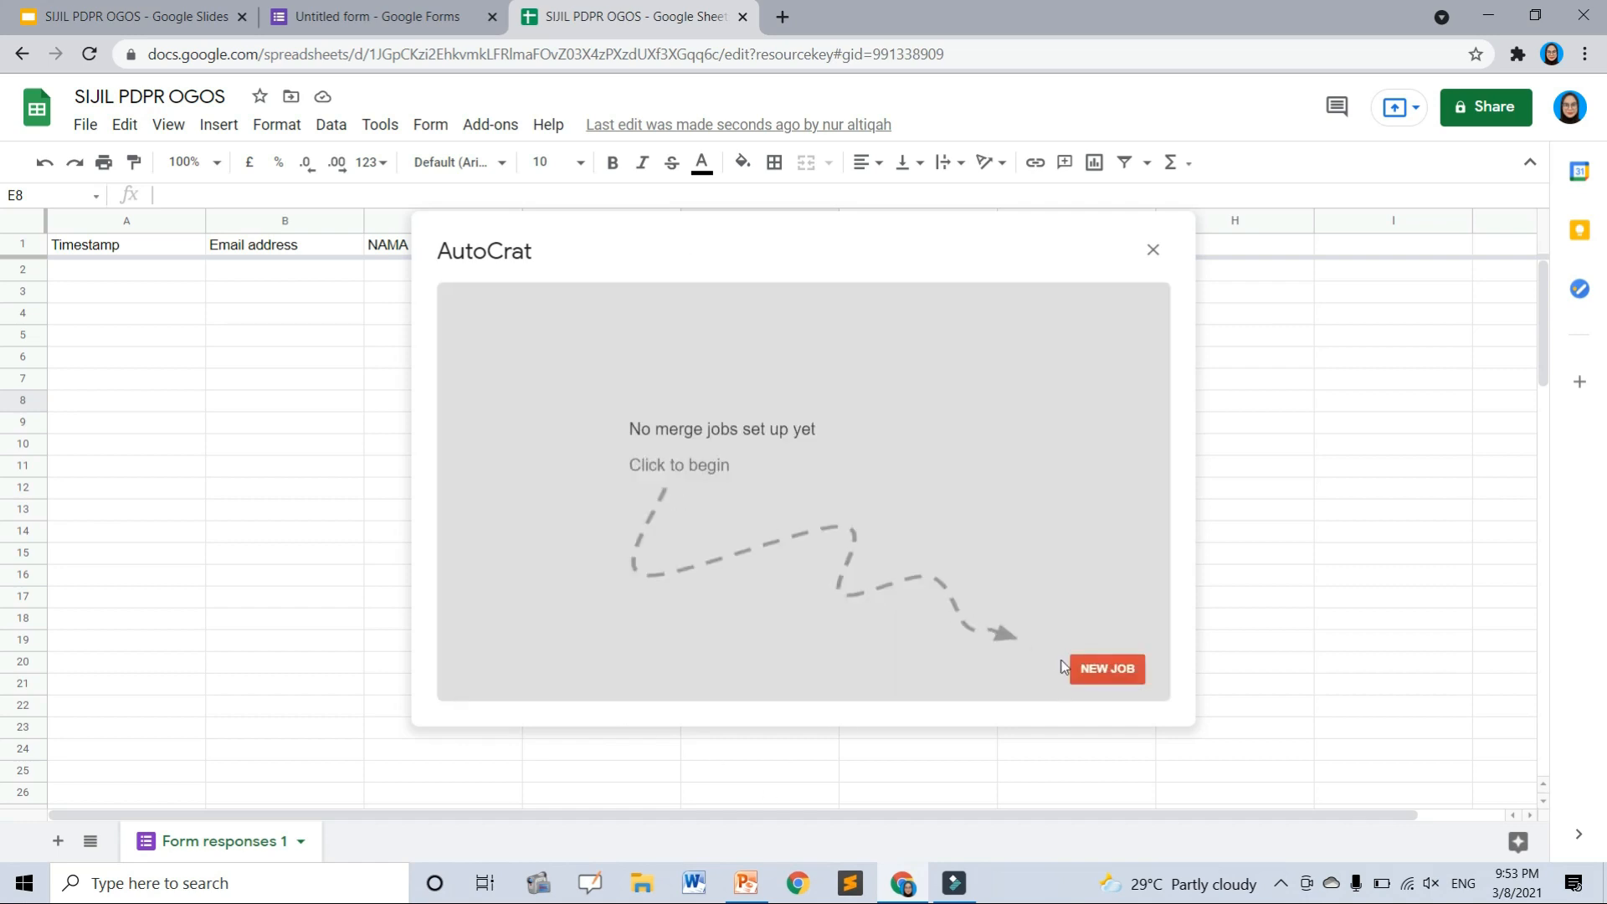
click(1115, 671)
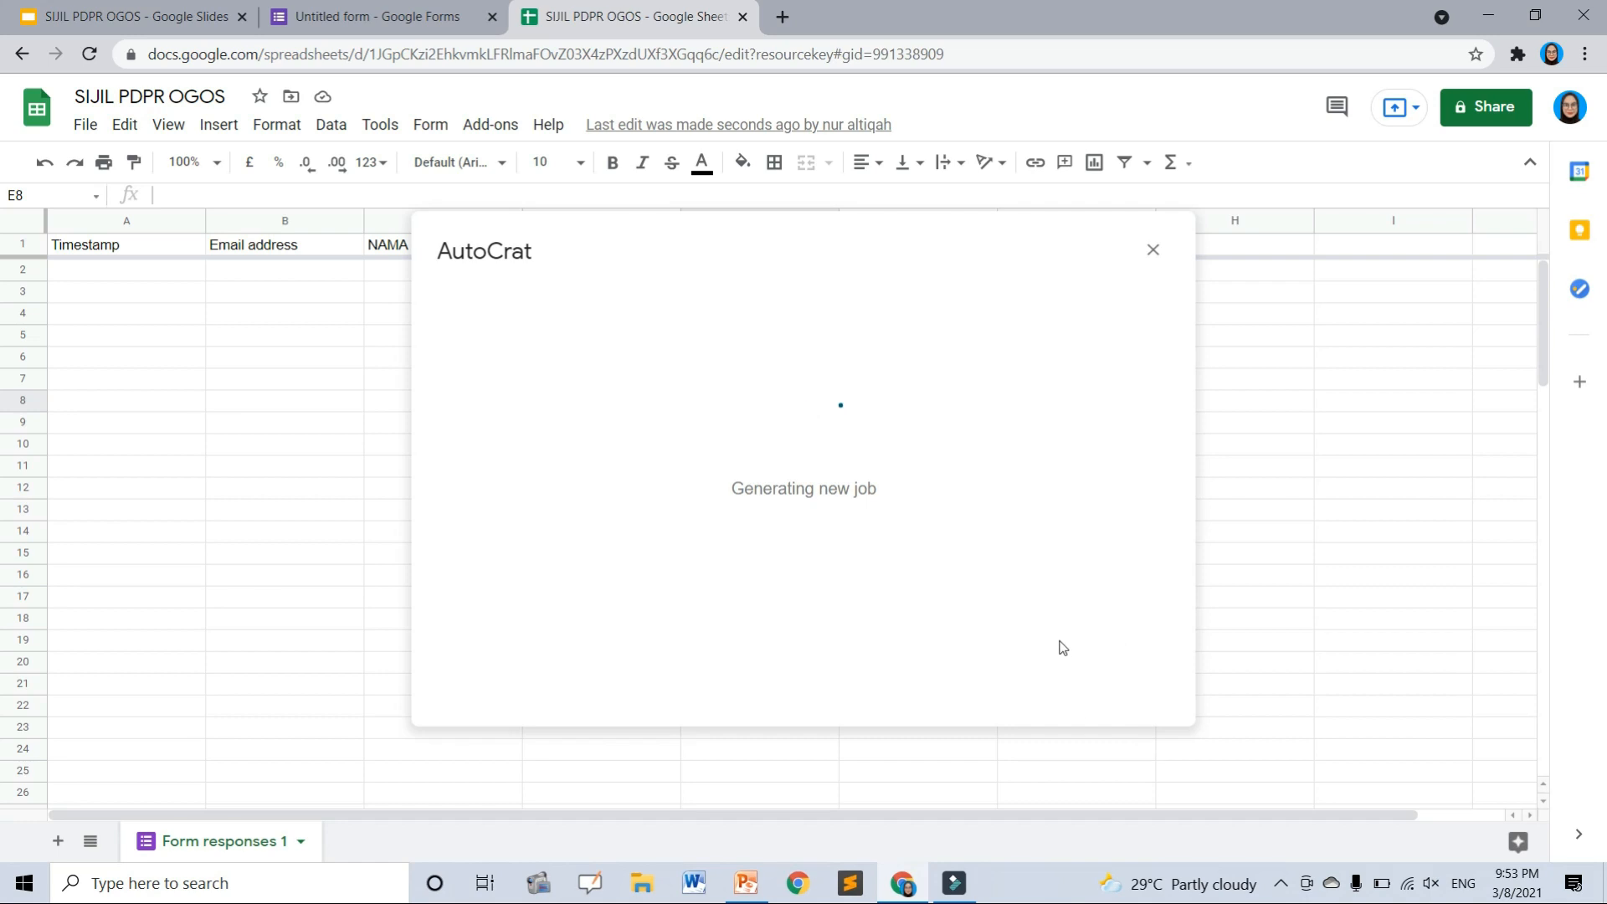
click(718, 378)
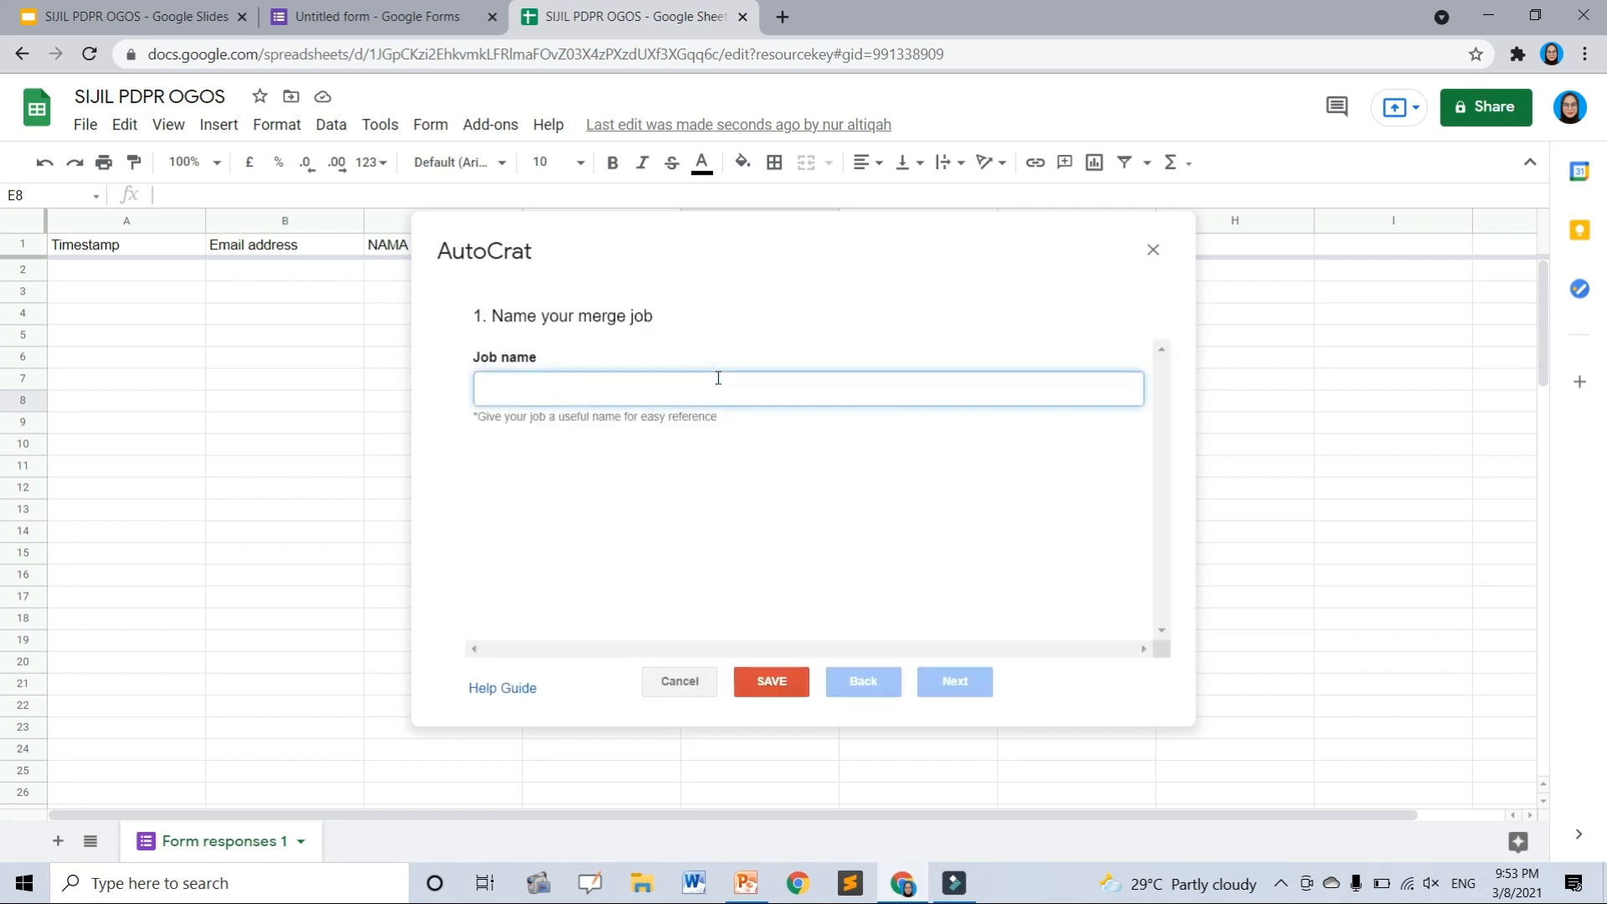
text(SIJIL PDPR OGOS)
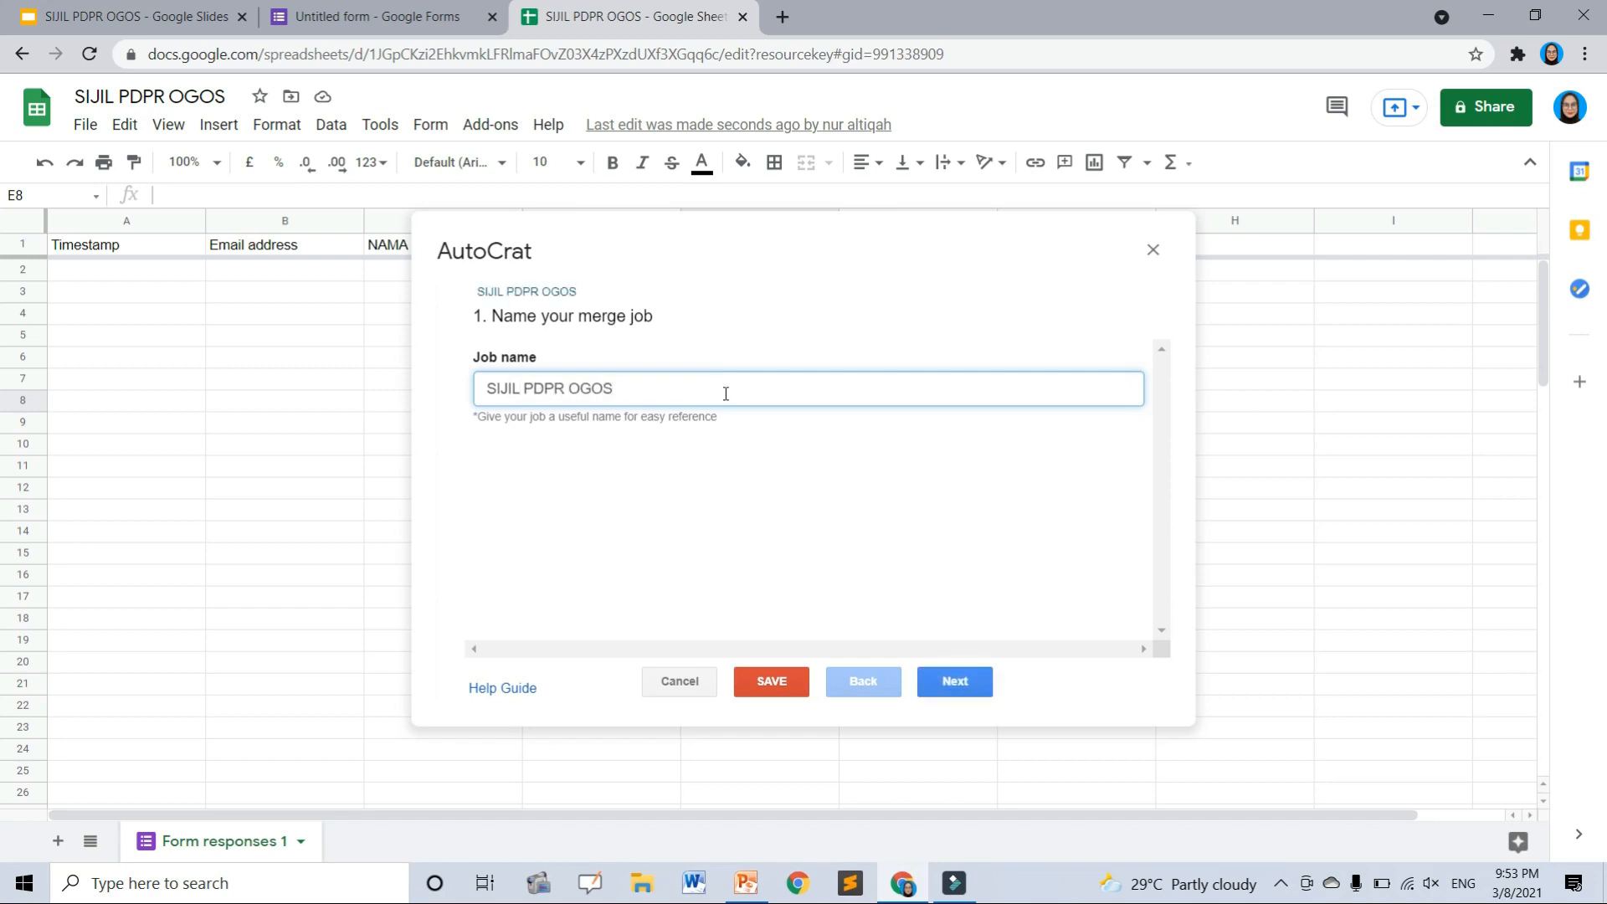
click(951, 680)
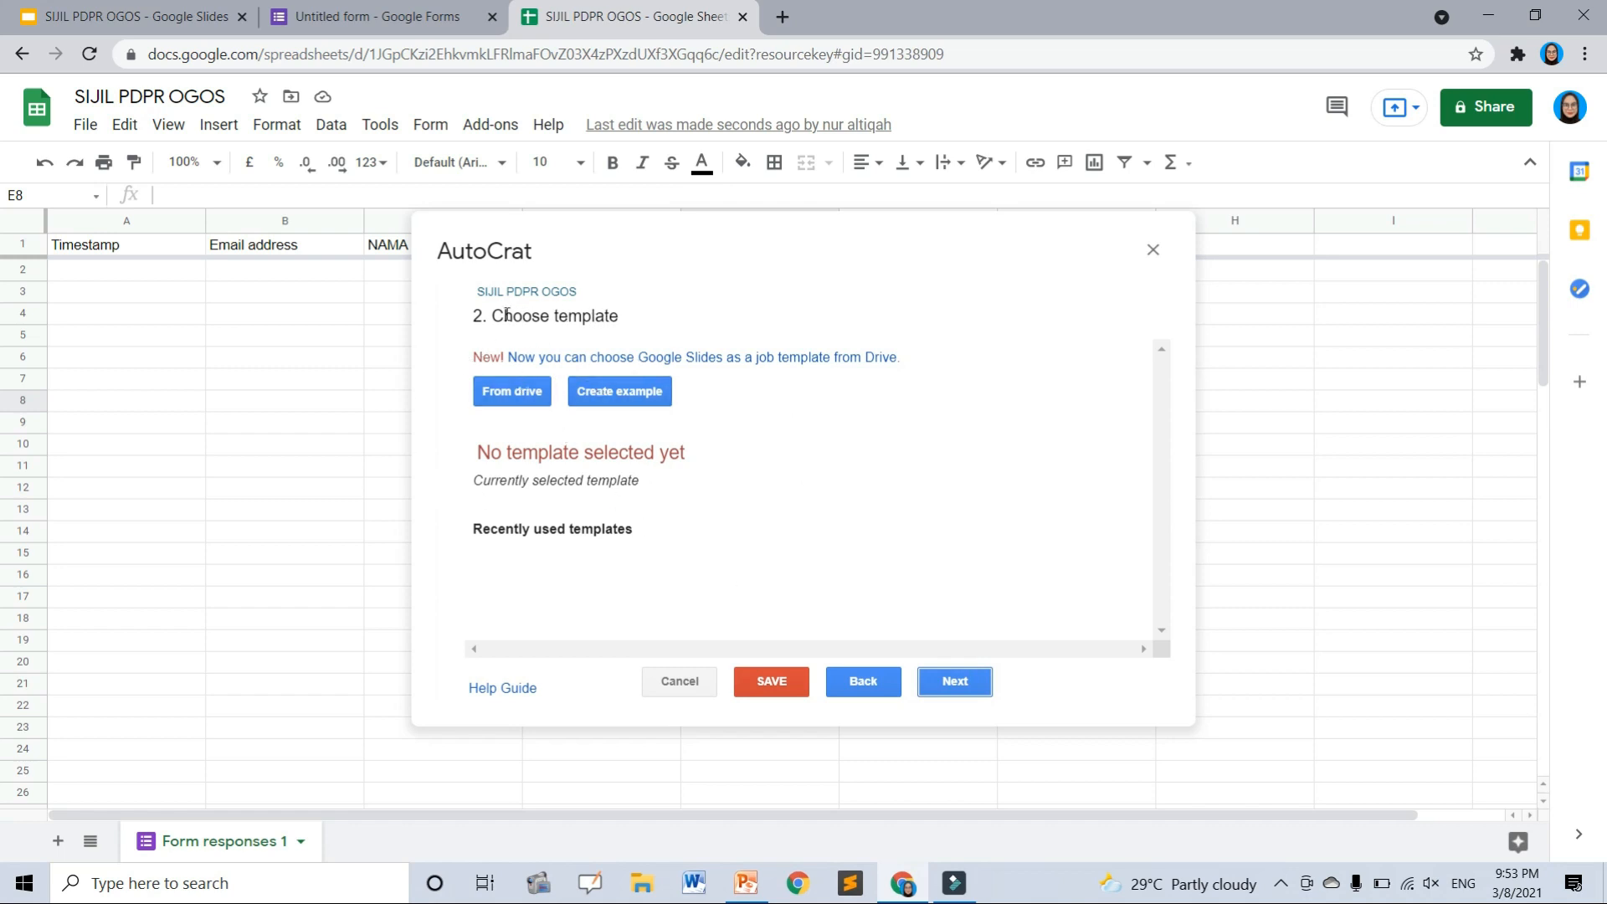
- Choose the SIJIL PDPR OGOS Slides presentation from Drive as the job's template
click(489, 392)
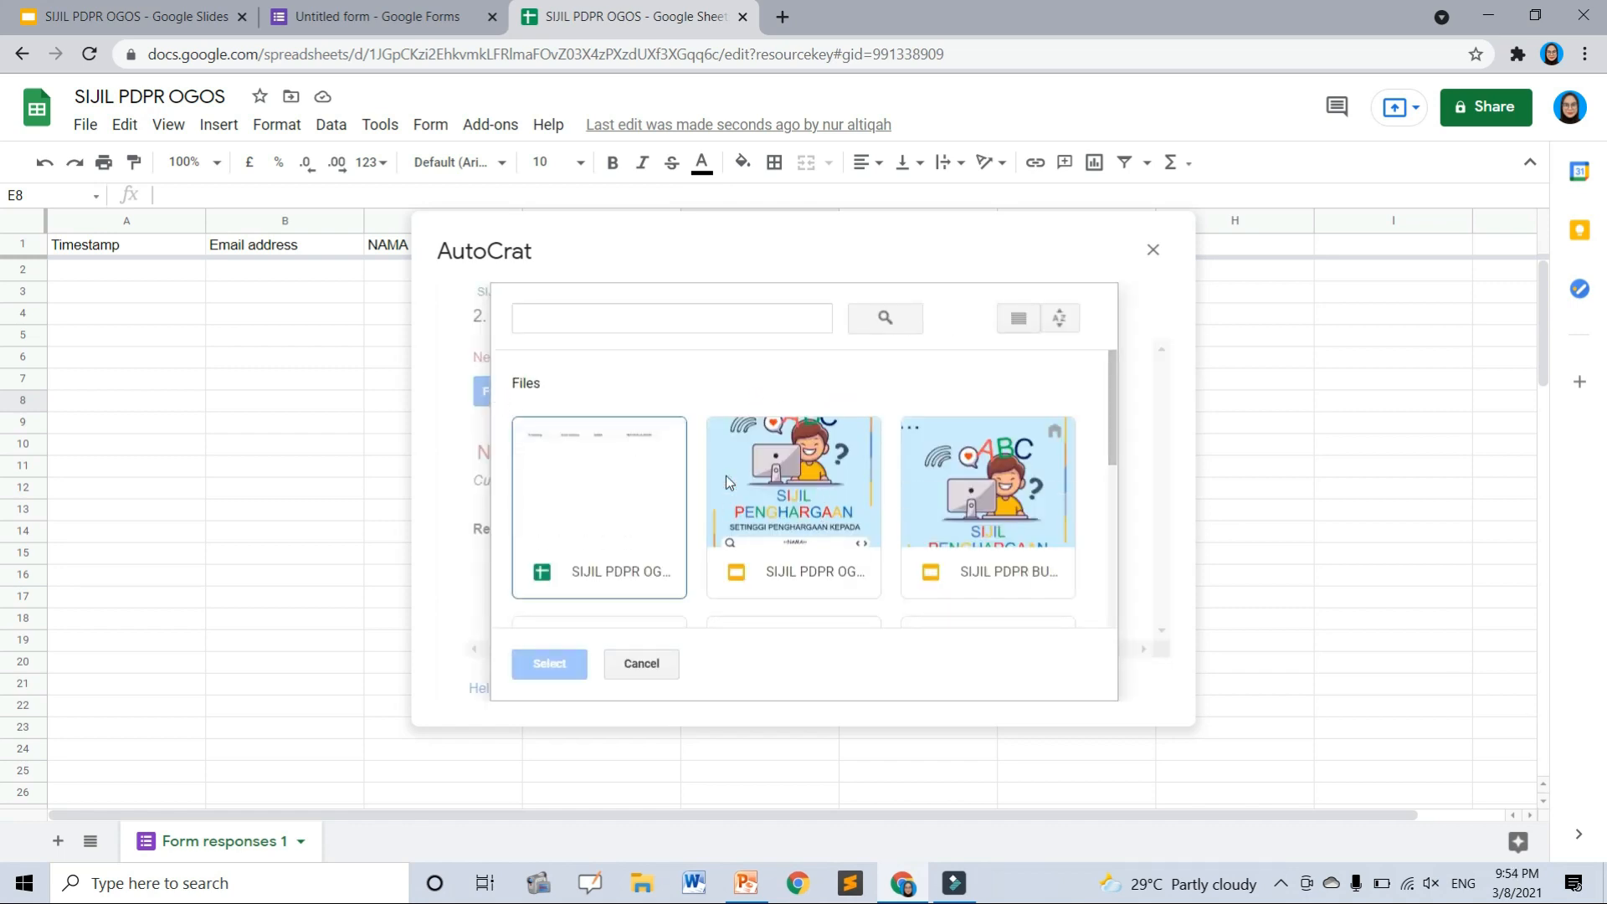
click(790, 501)
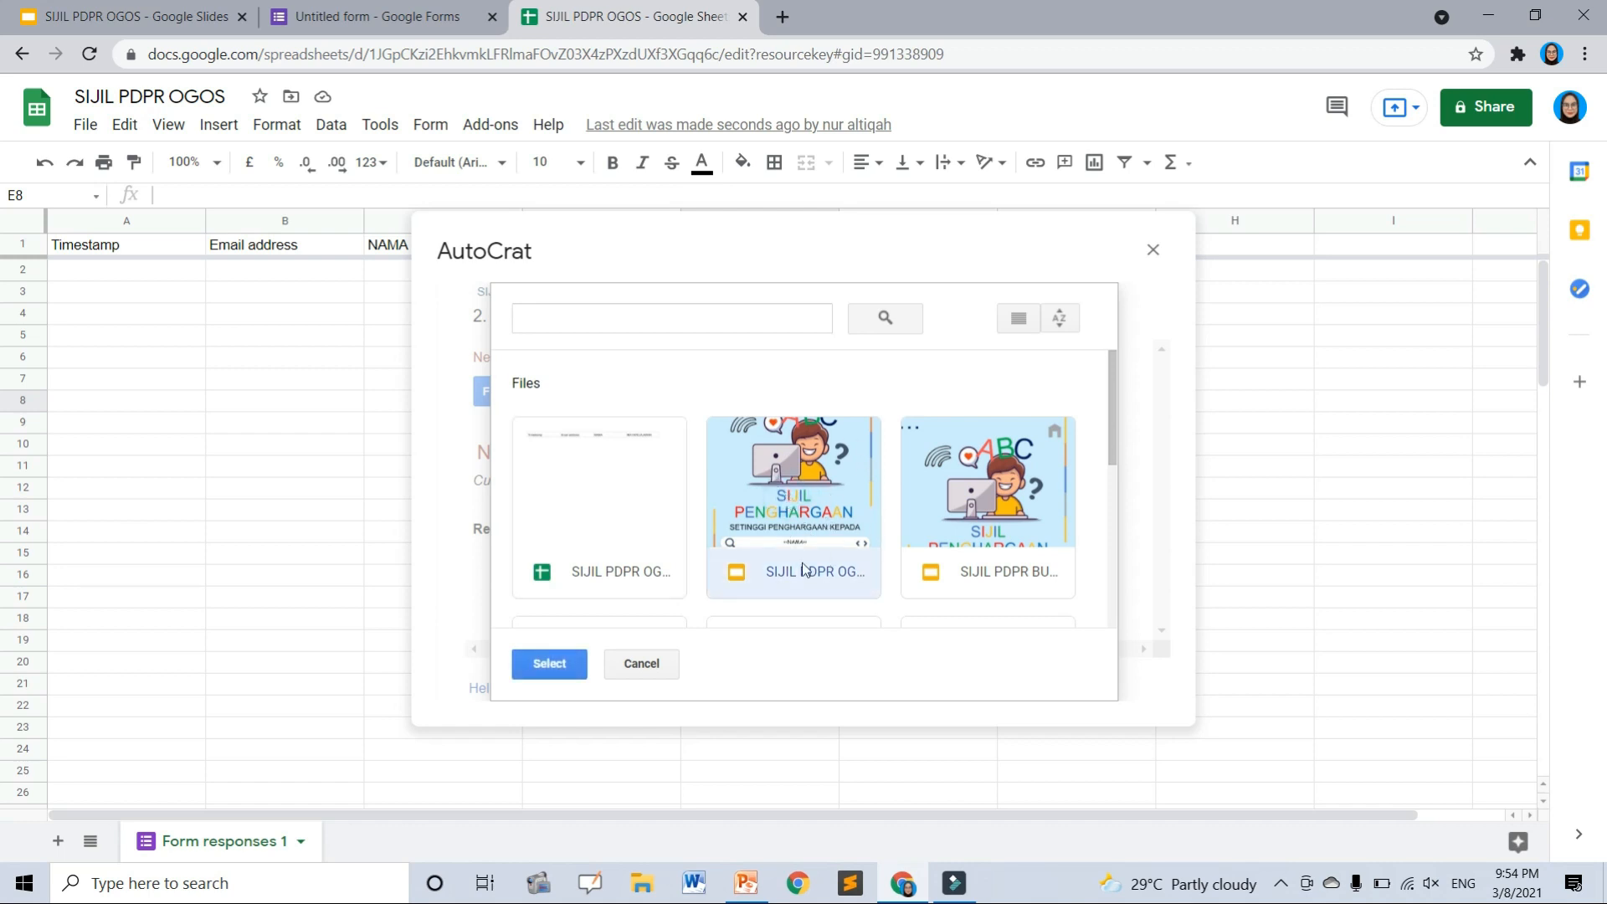
click(552, 662)
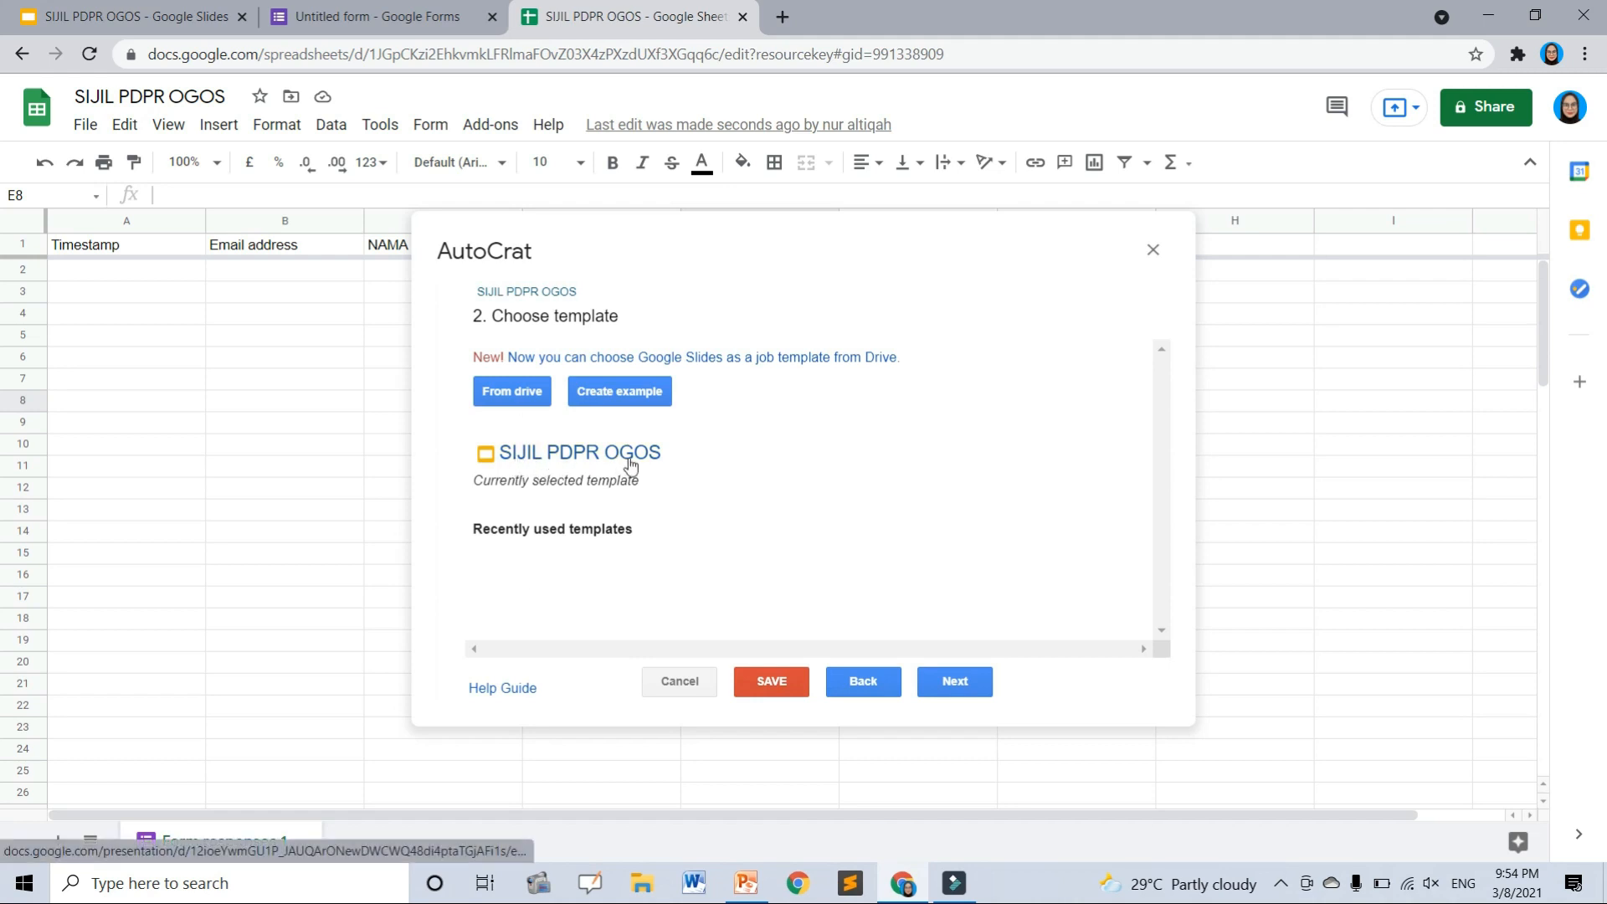
click(126, 17)
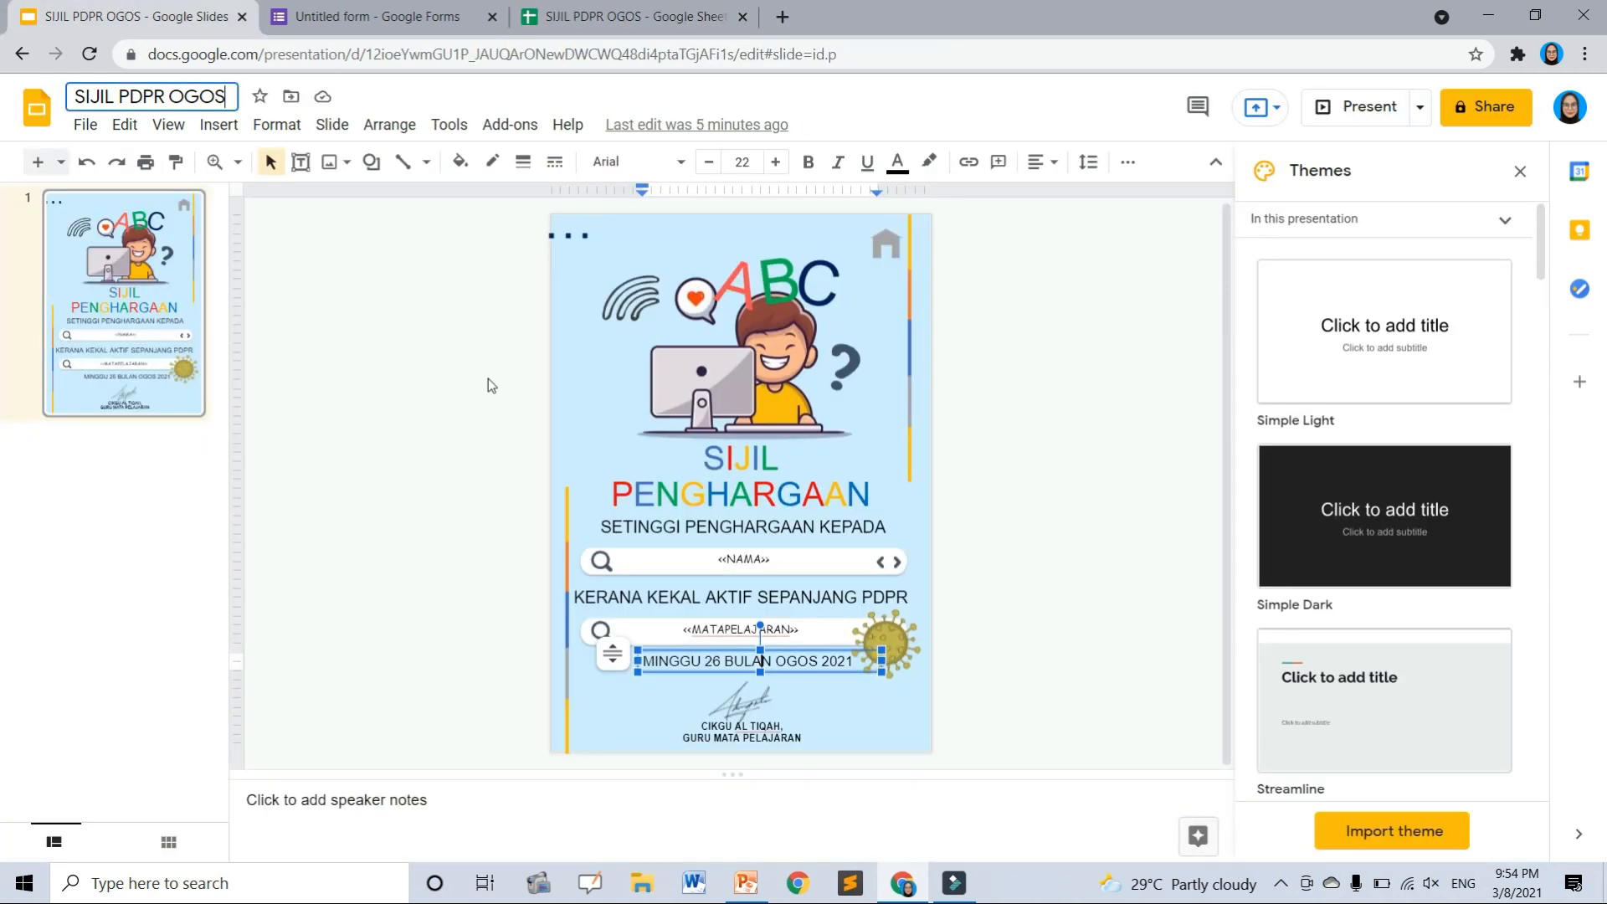
click(352, 283)
click(620, 10)
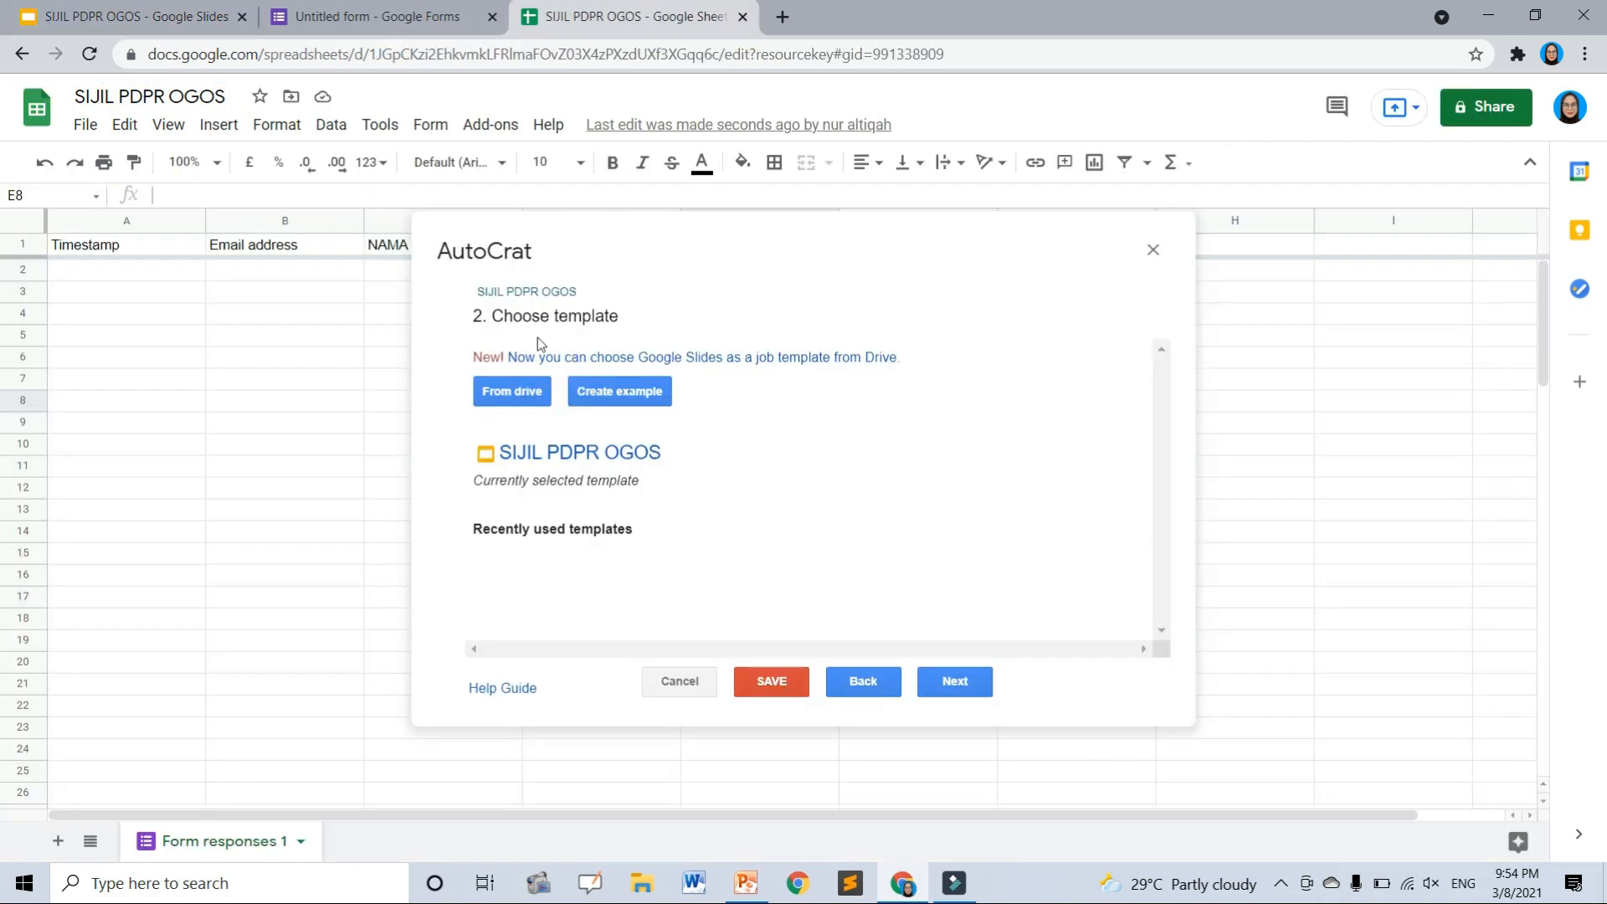
- Map the <<NAMA>> tag to the NAMA column and <<MATAPELAJARAN>> to the MATAPELAJARAN column
click(975, 692)
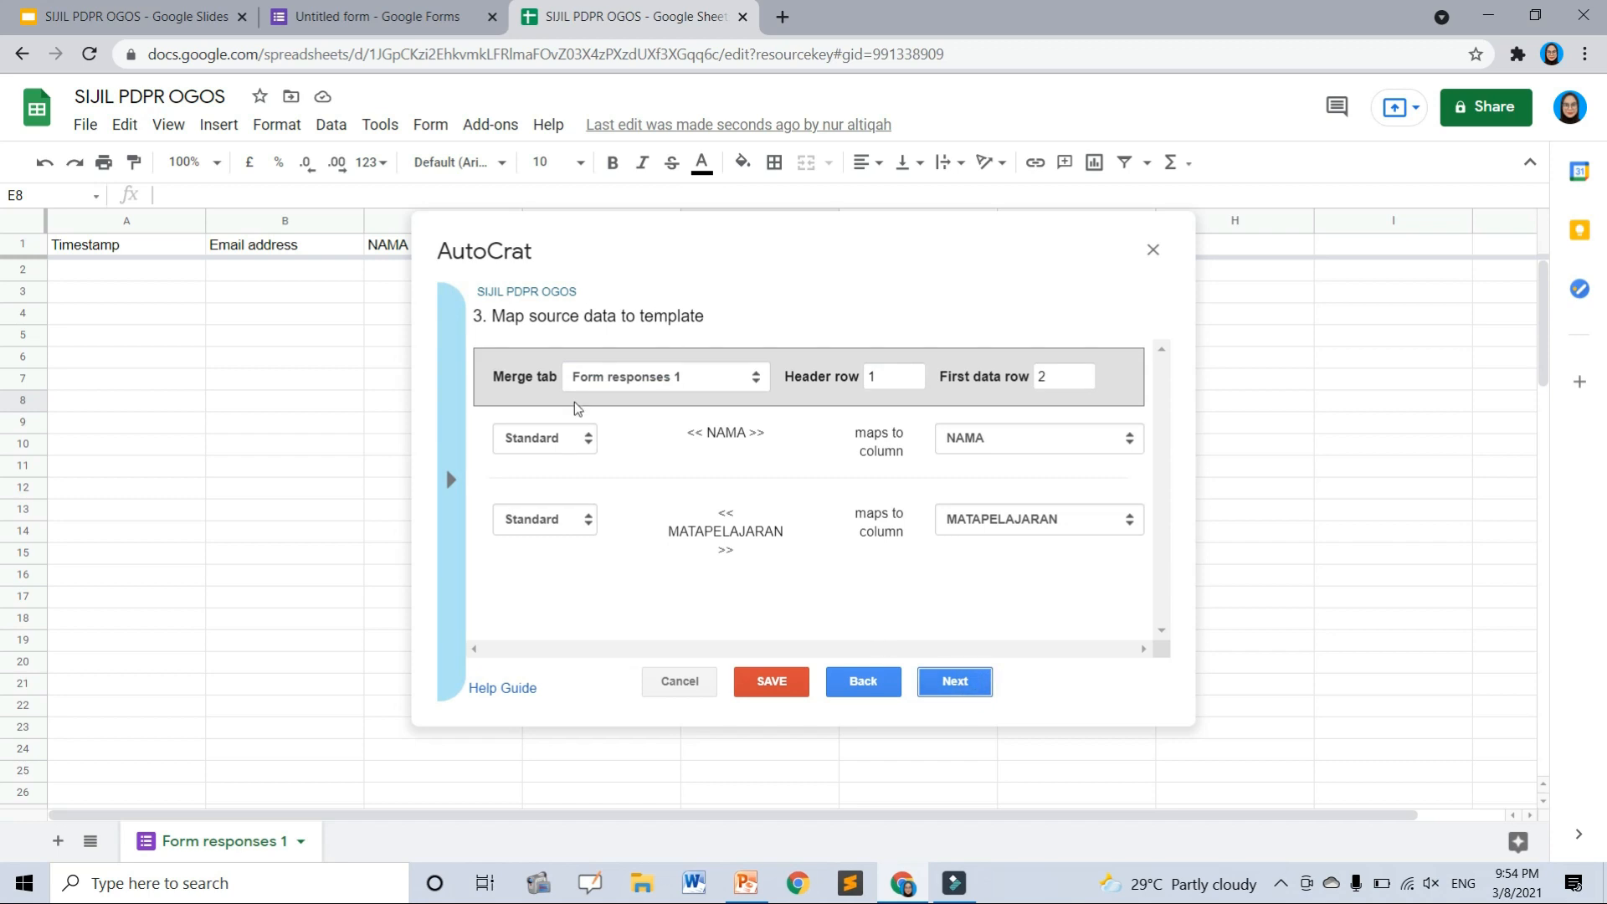
click(462, 507)
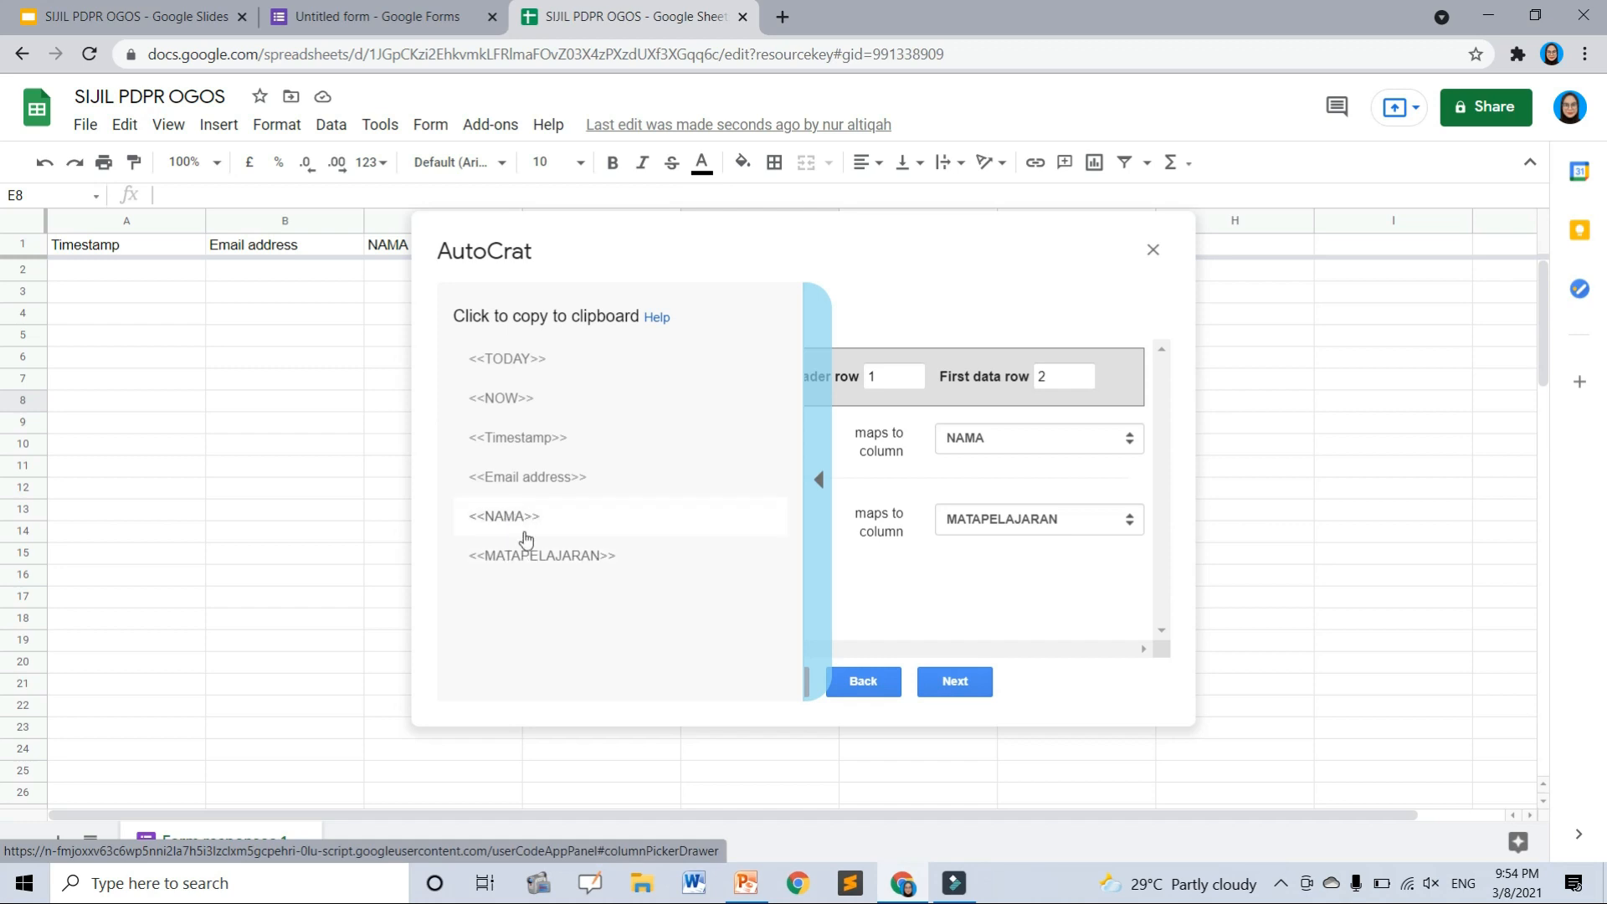
click(902, 593)
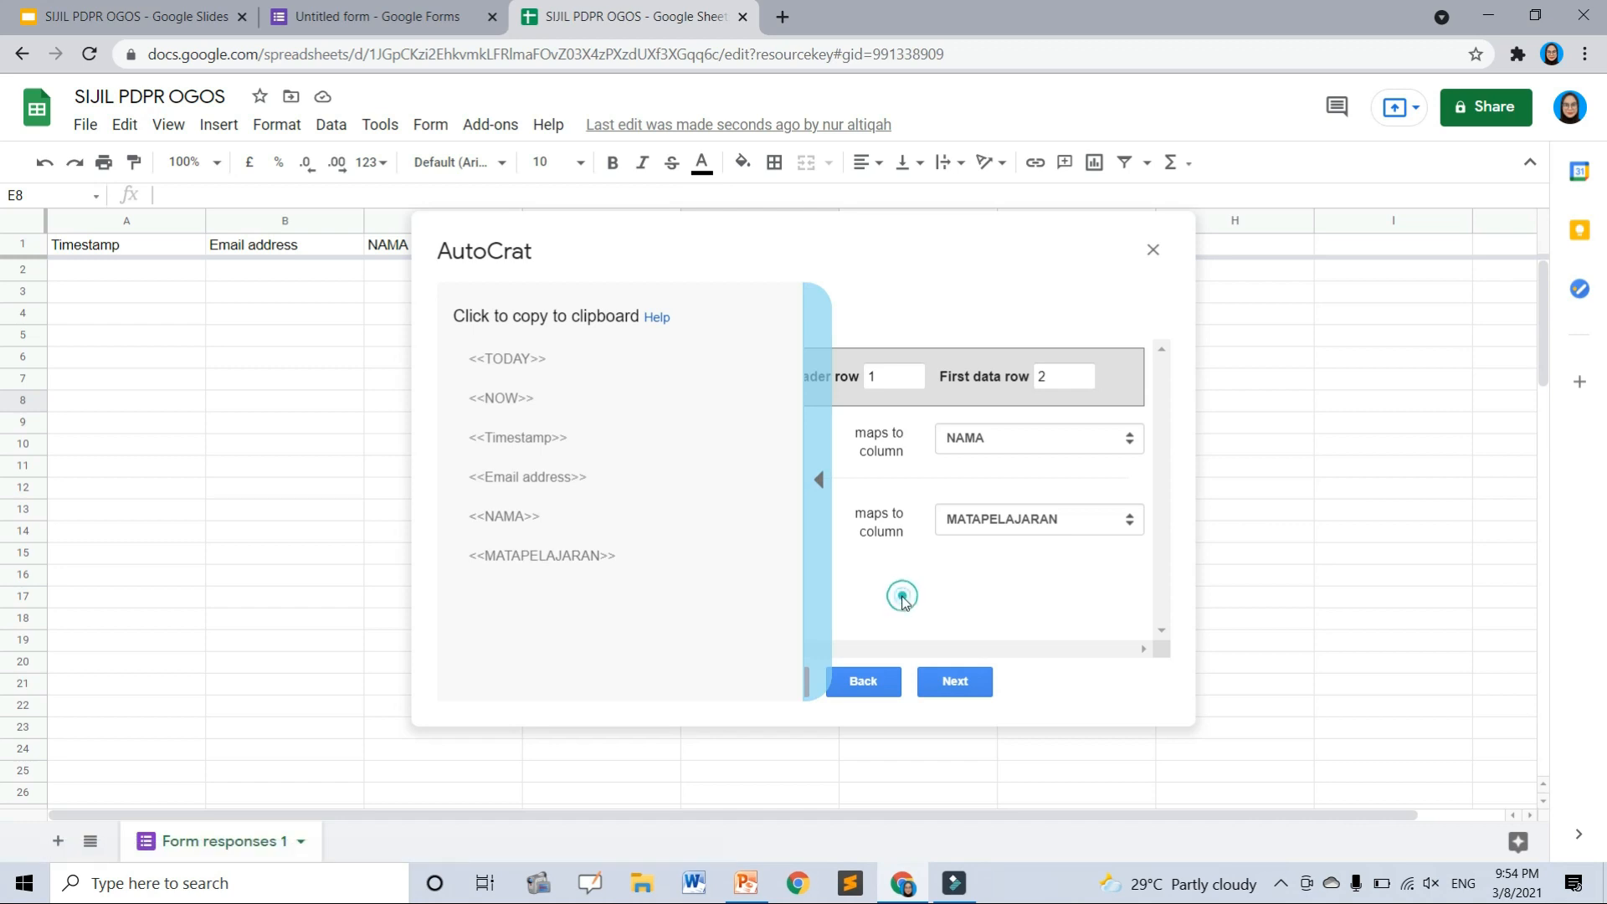
click(817, 570)
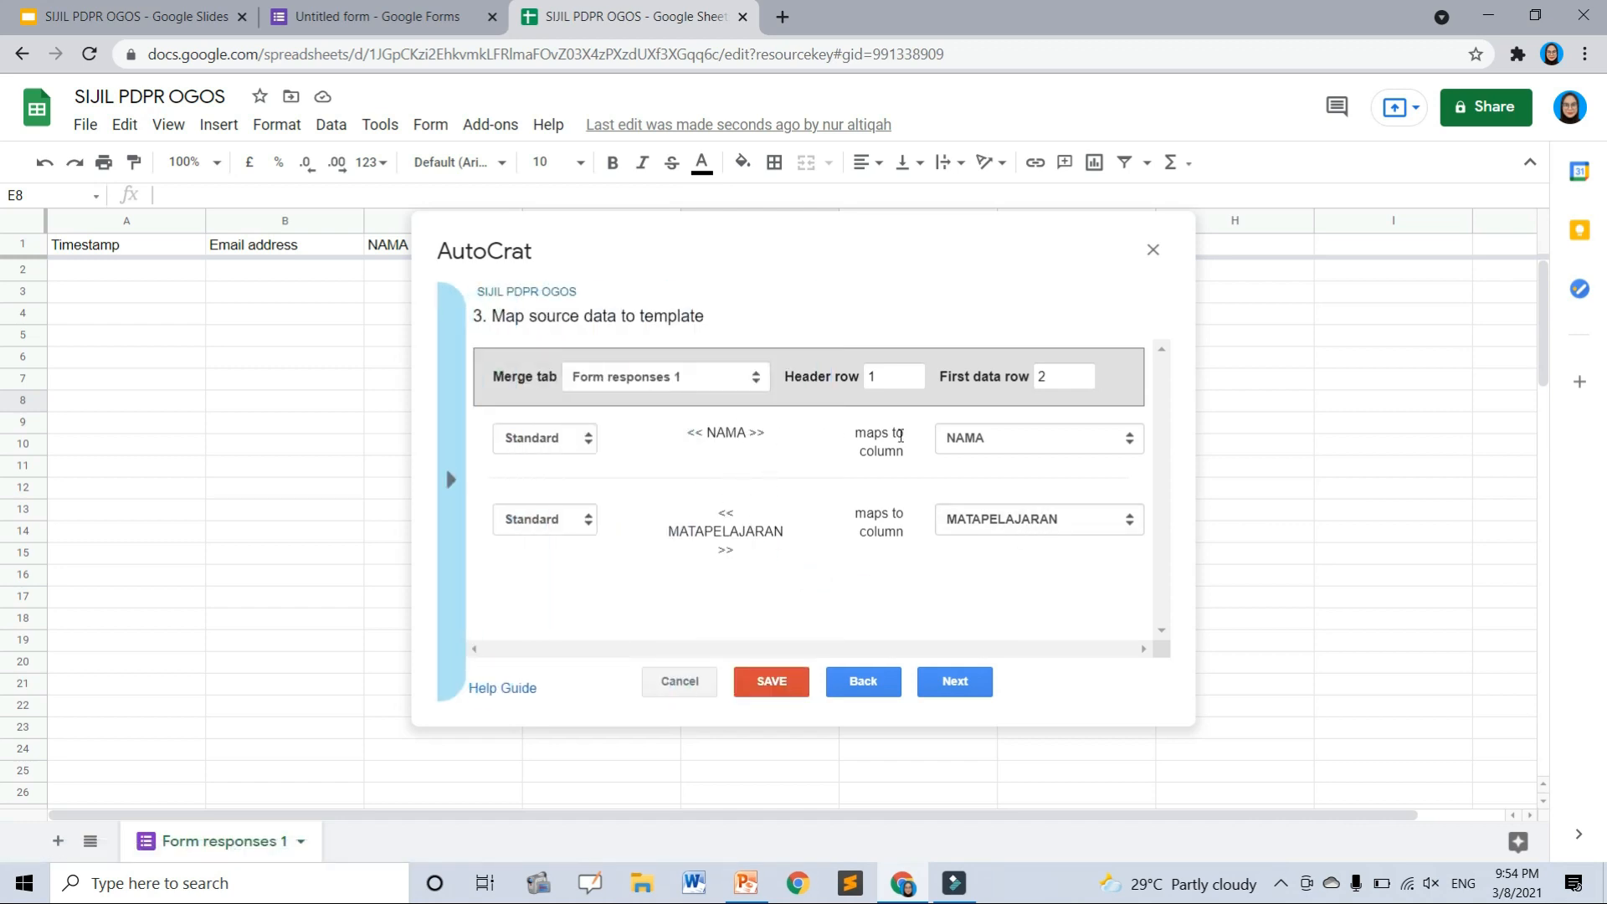
click(1003, 439)
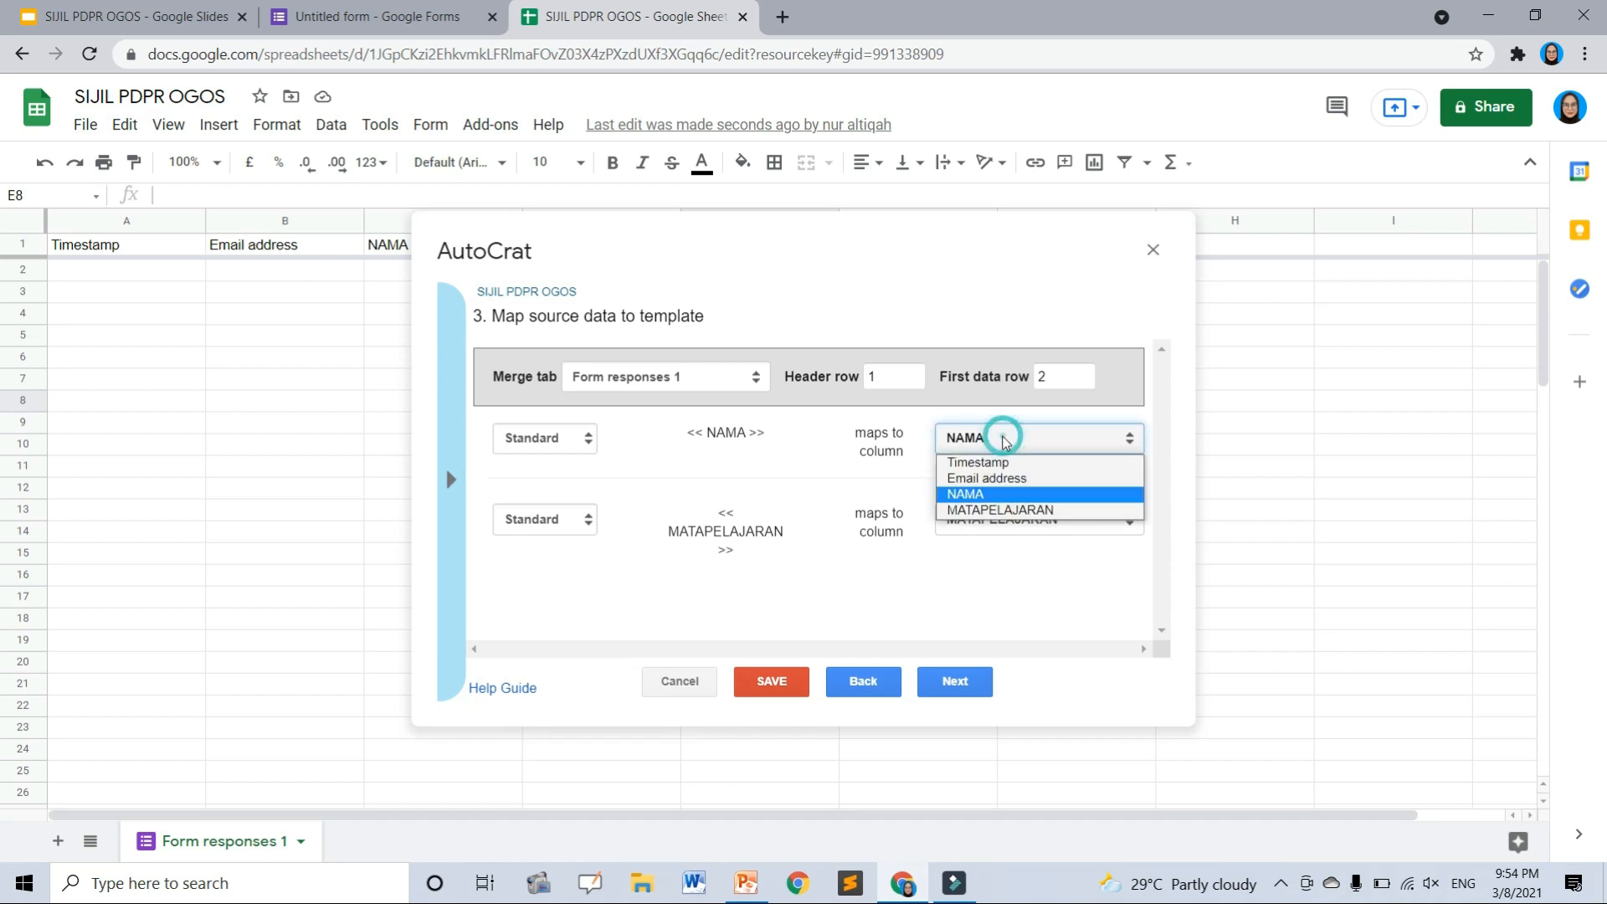
click(1002, 495)
click(962, 521)
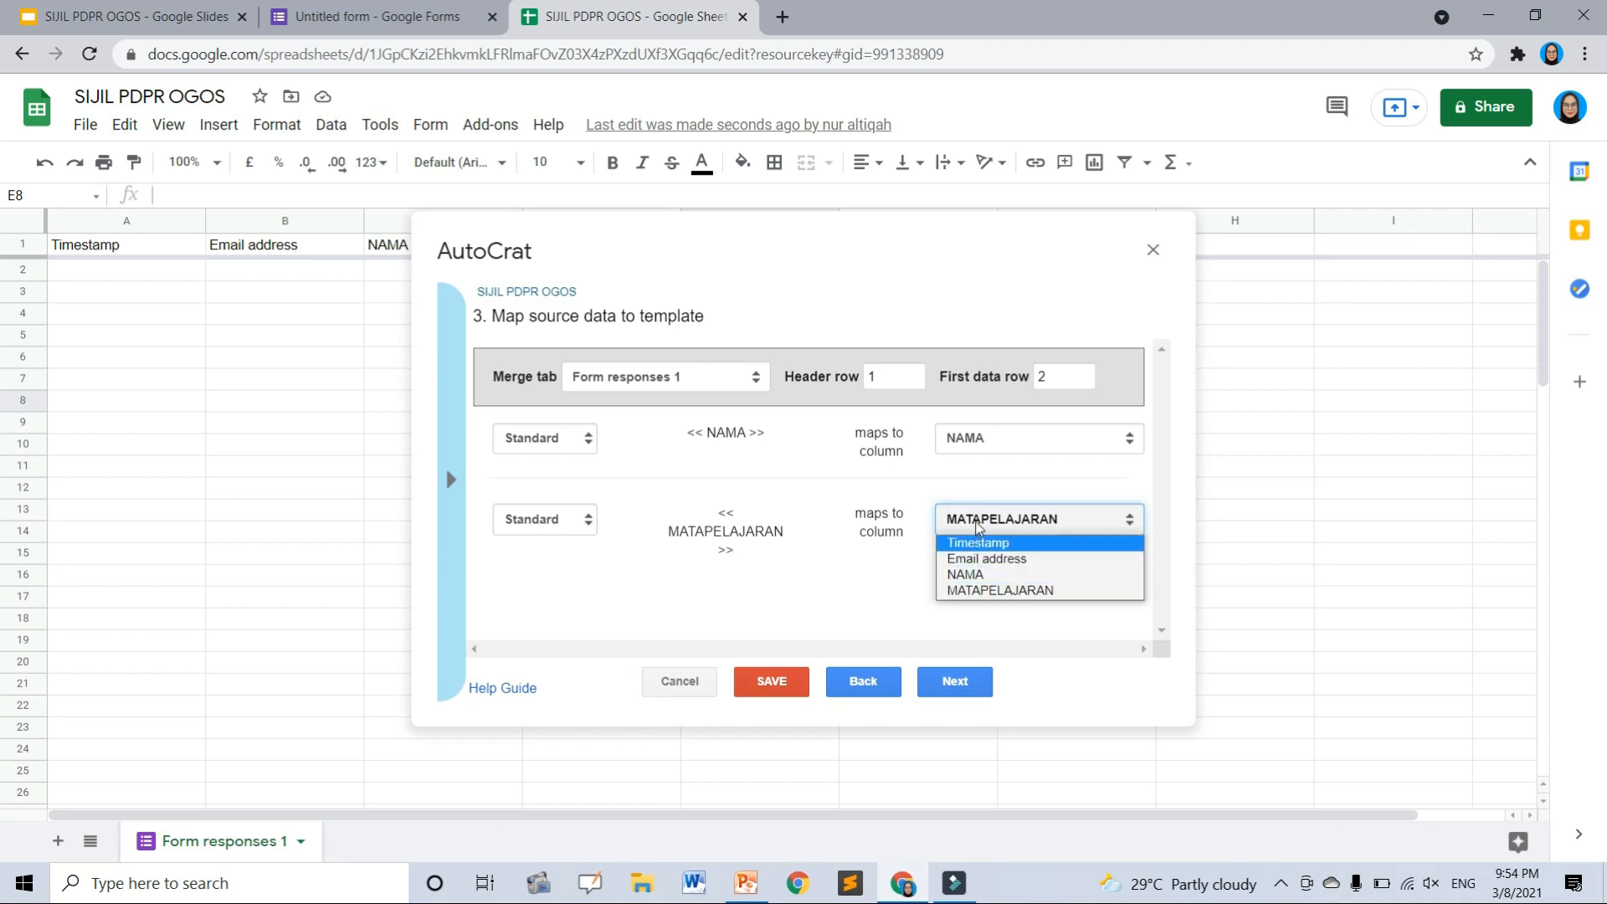
click(982, 578)
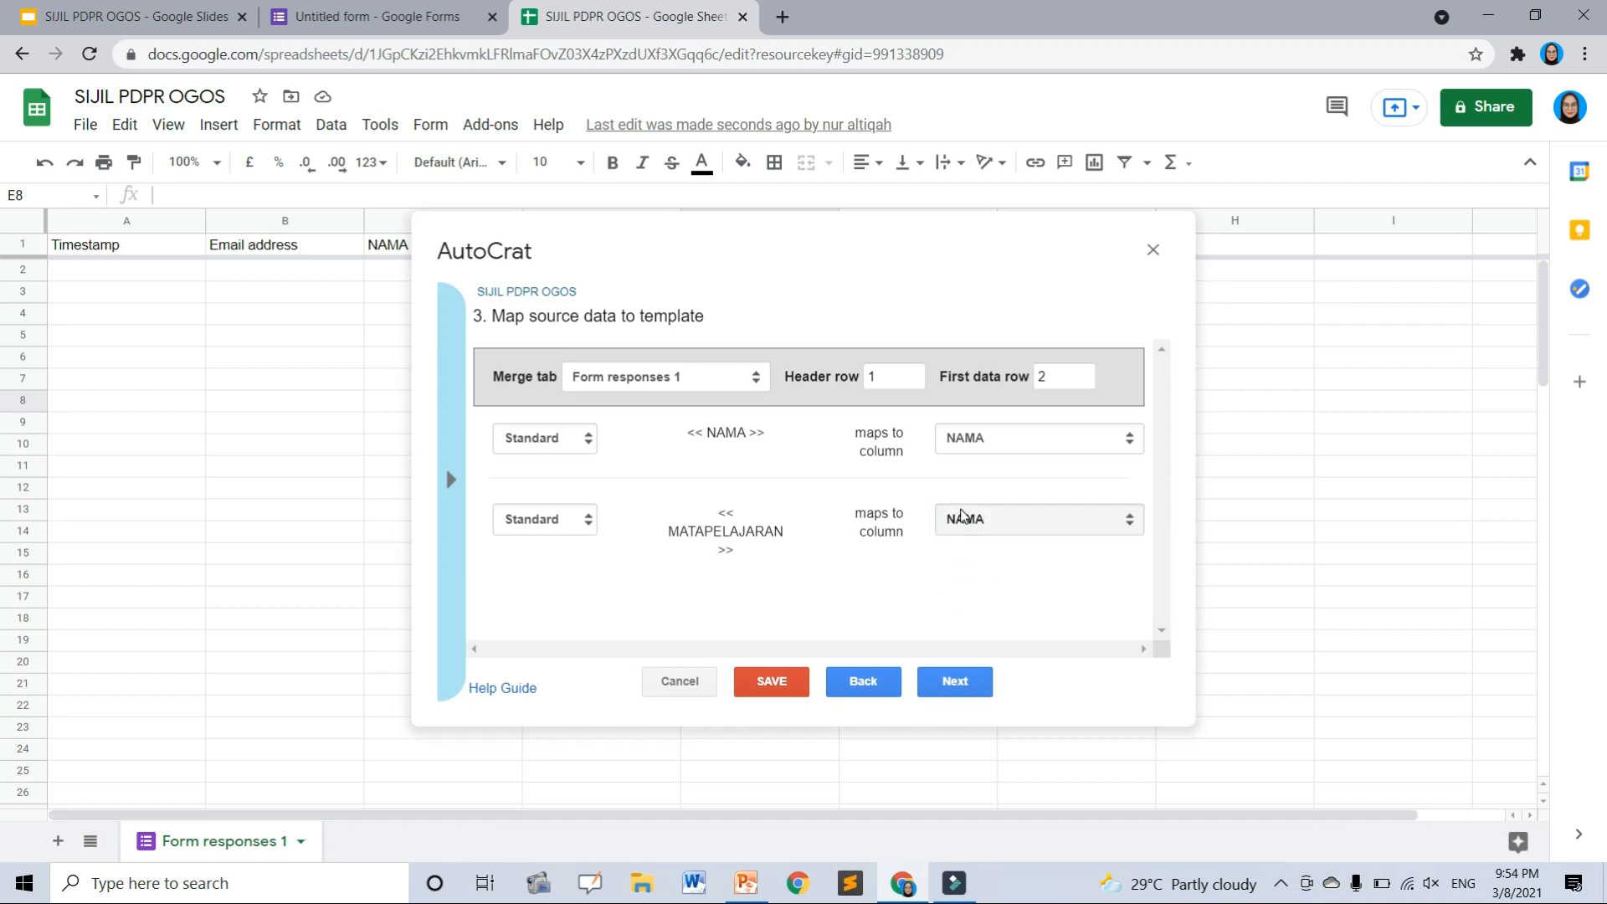
click(969, 517)
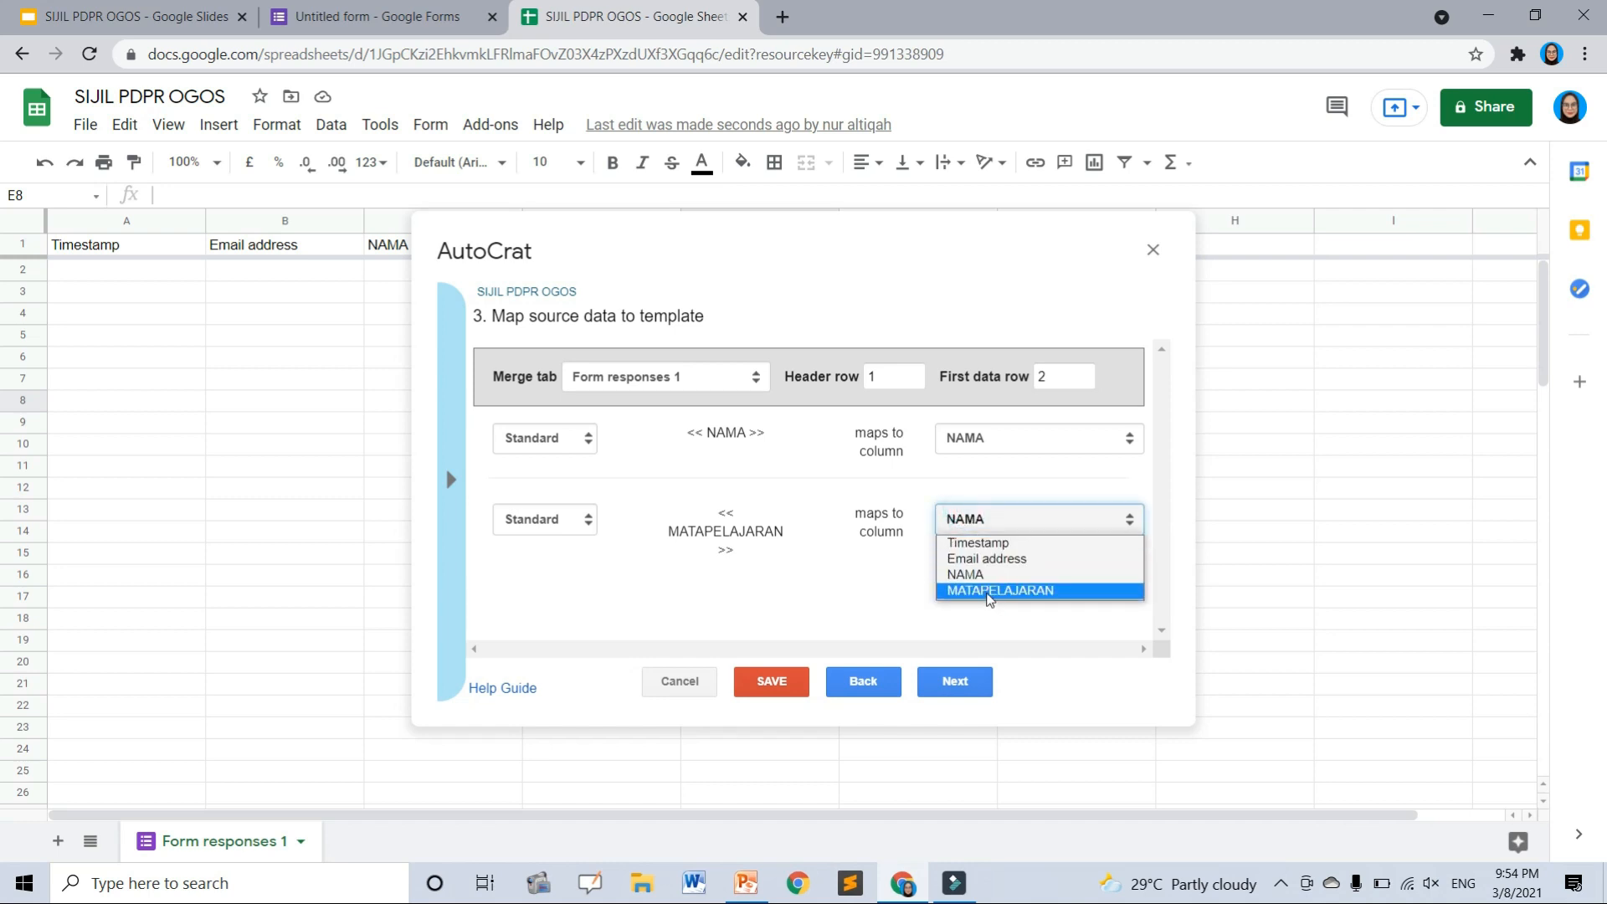
click(988, 591)
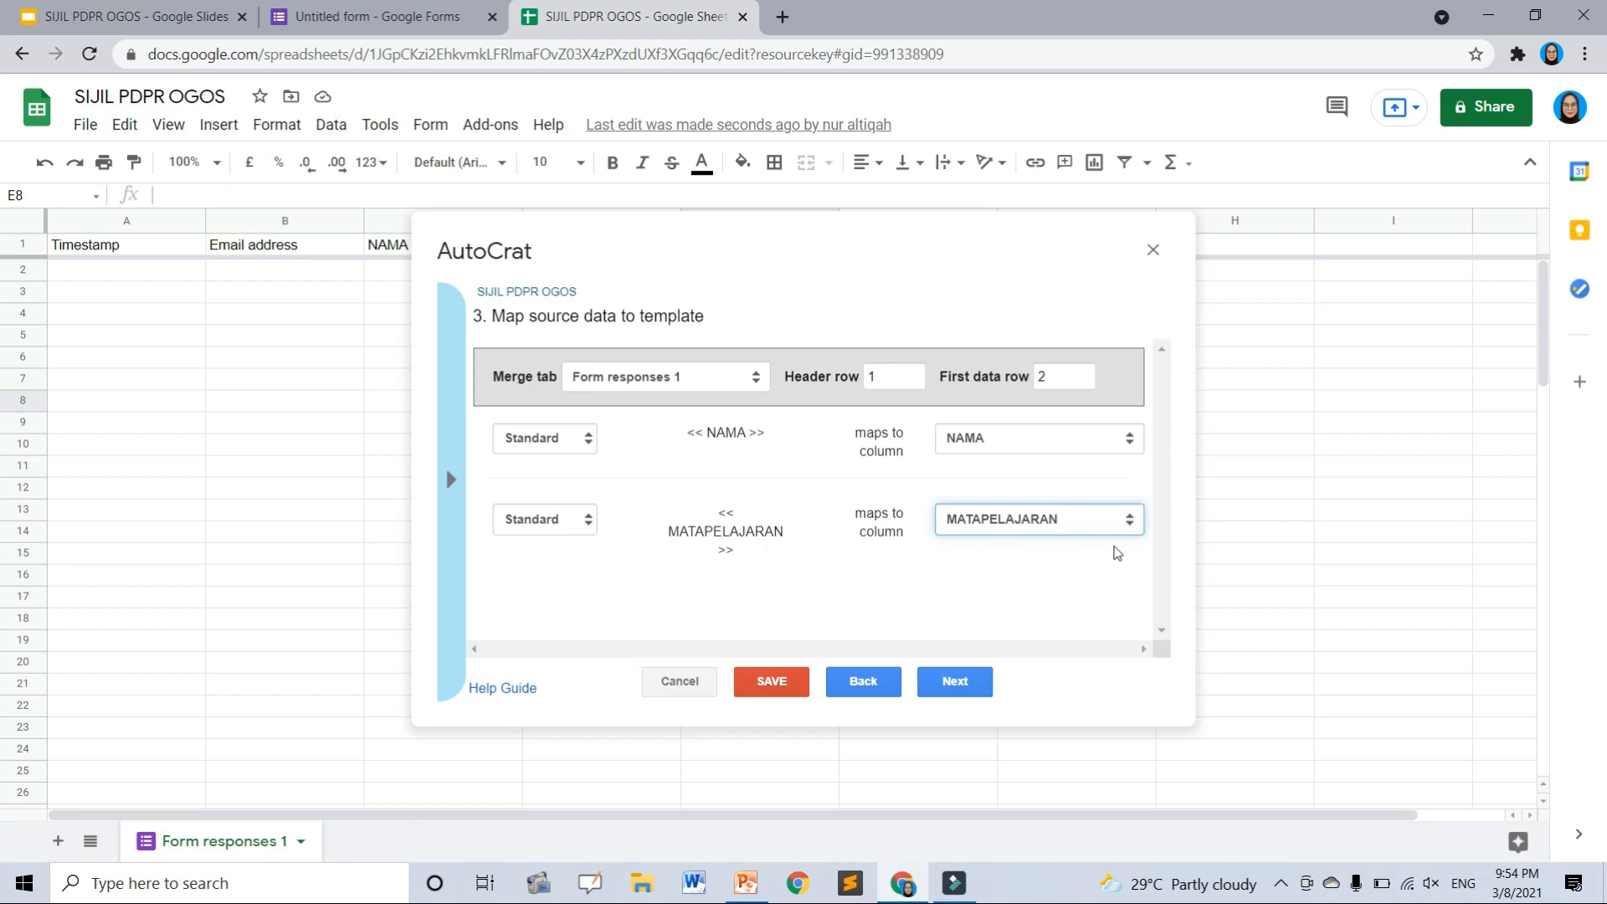
click(954, 683)
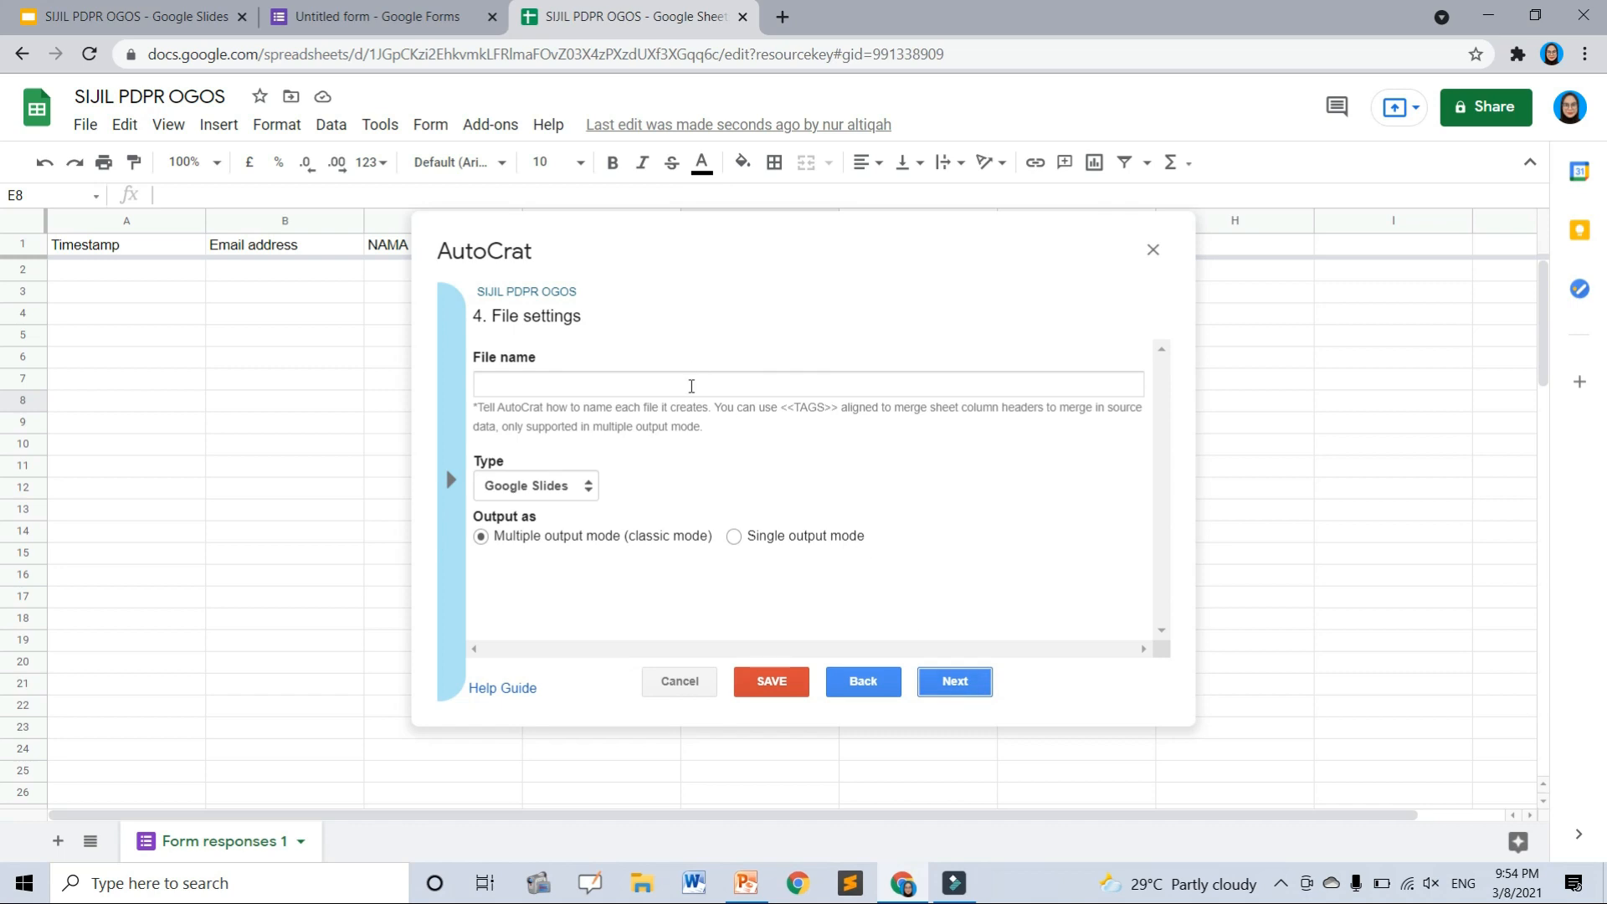
- Review the NAMA and MATAPELAJARAN placeholder tags on the certificate slide
click(859, 682)
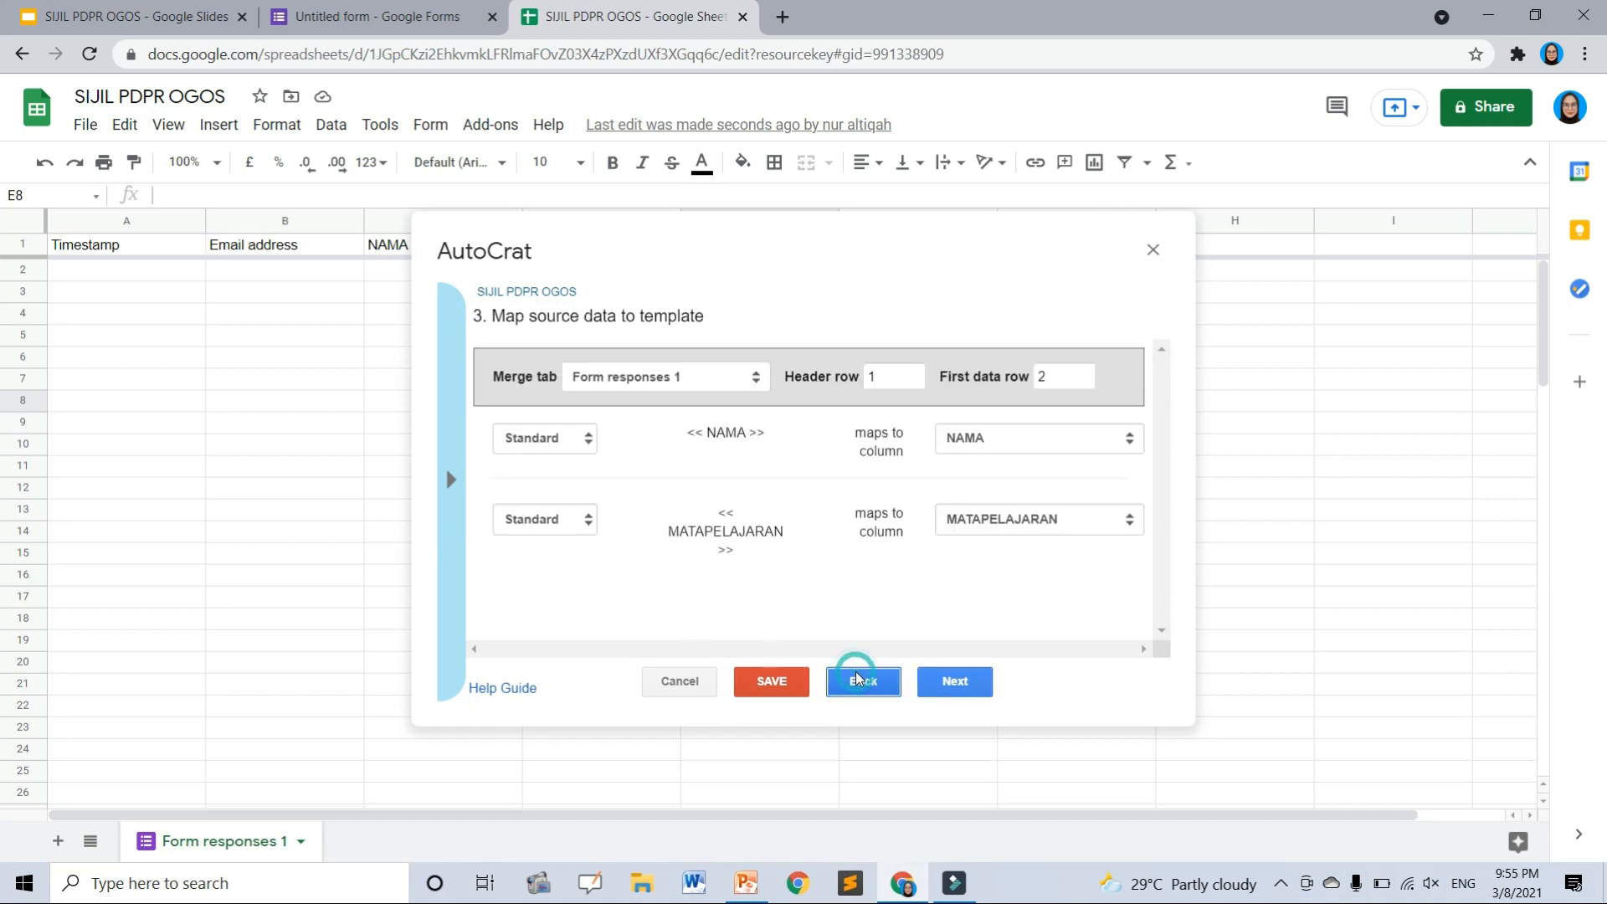
click(955, 681)
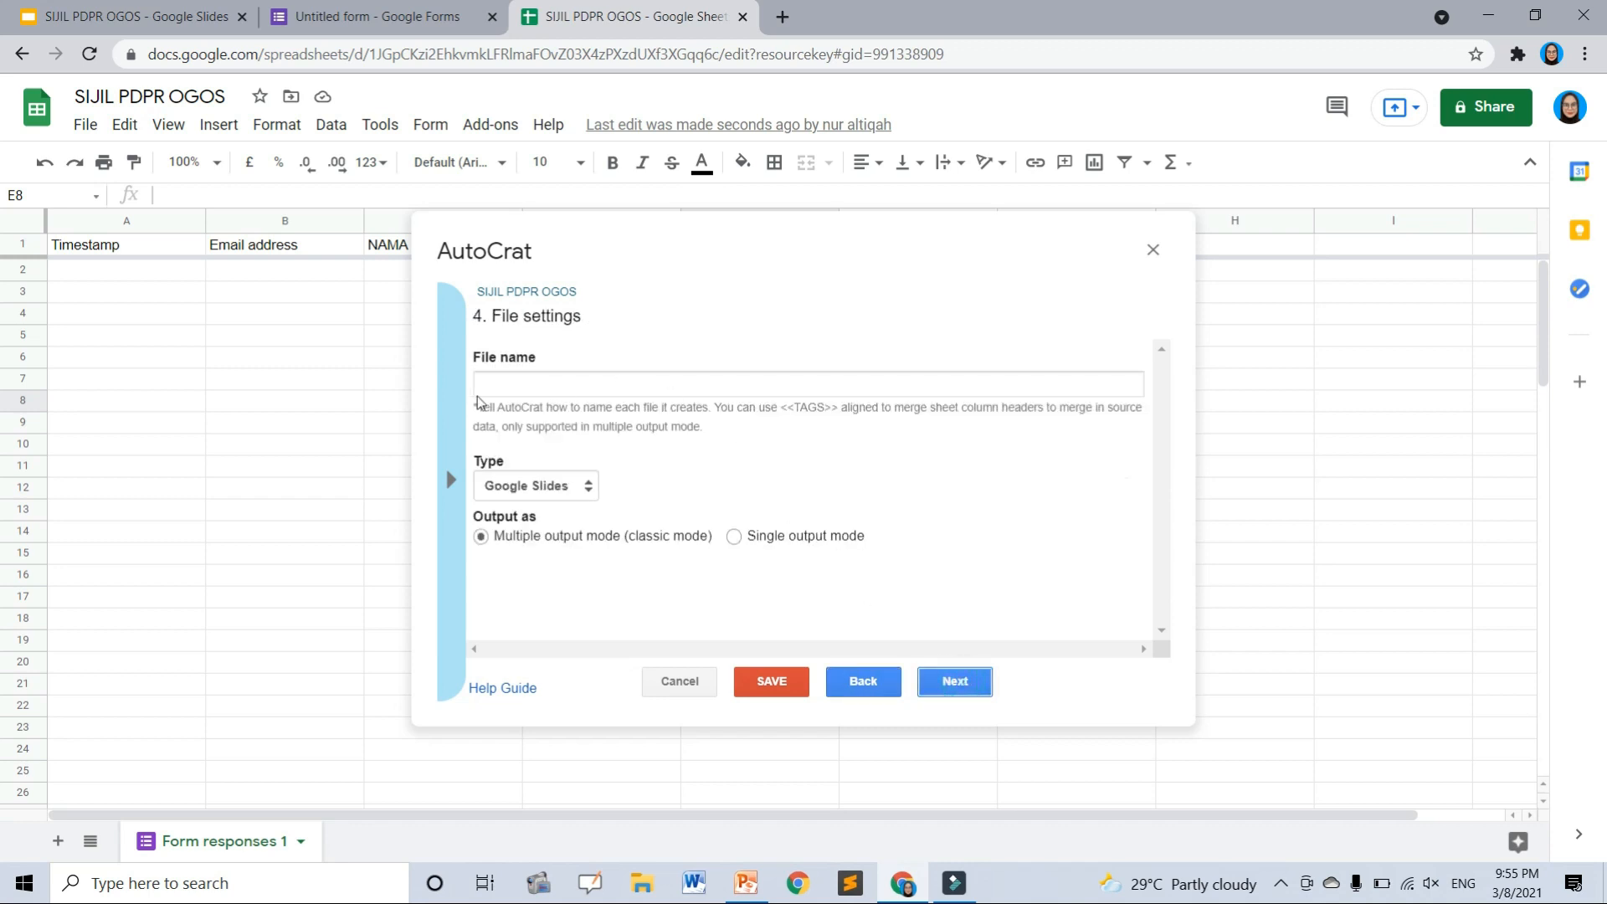
click(507, 392)
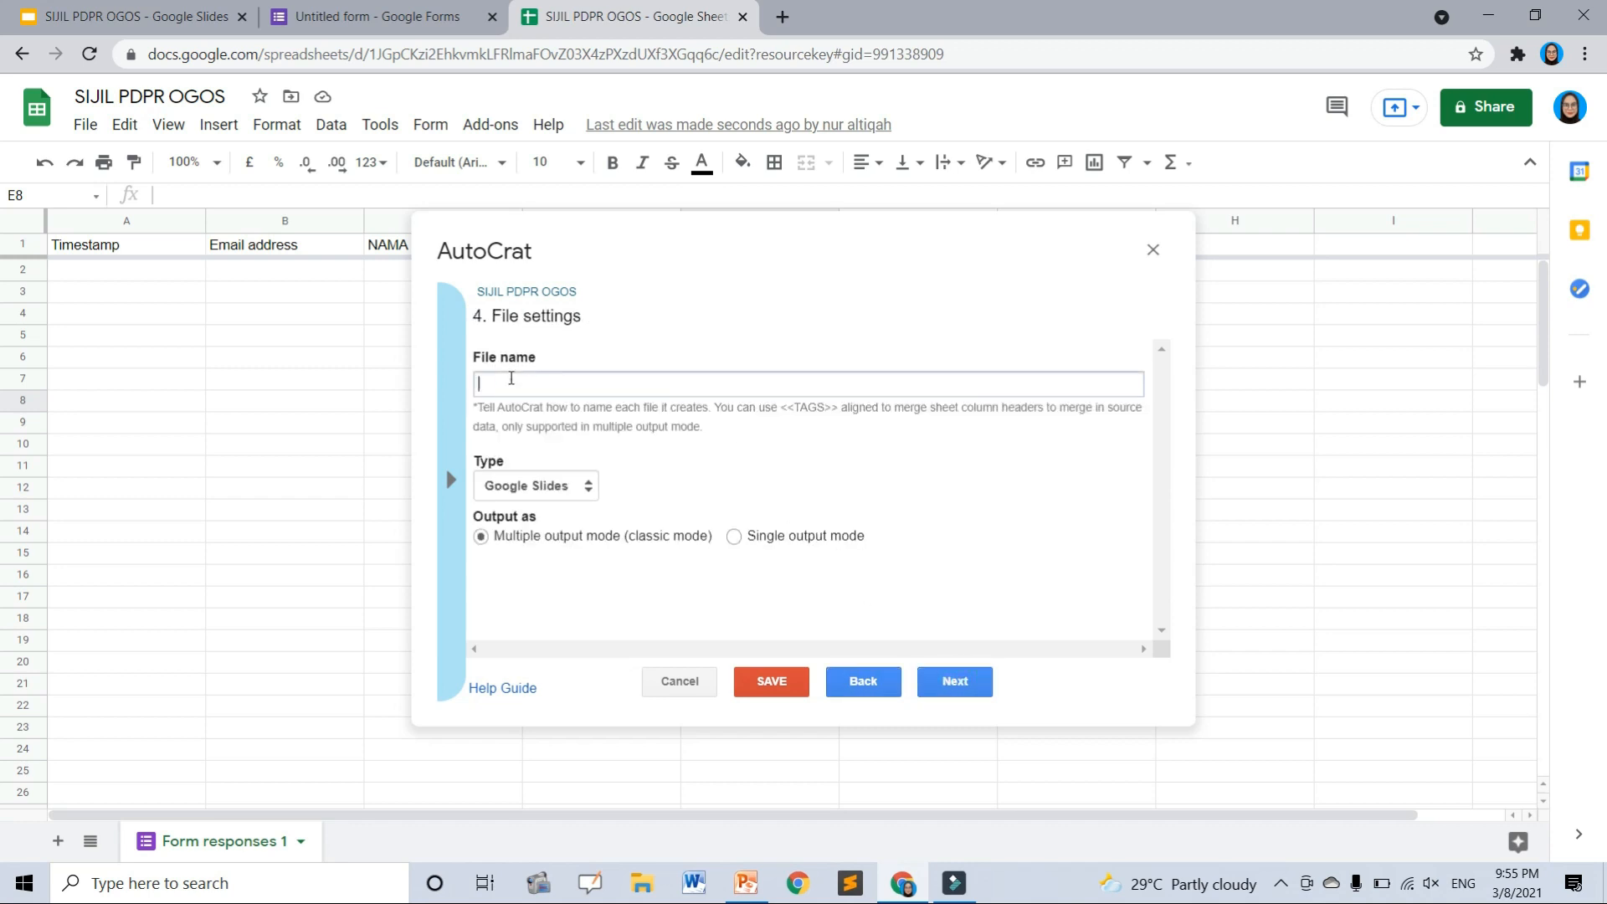
click(459, 424)
click(60, 18)
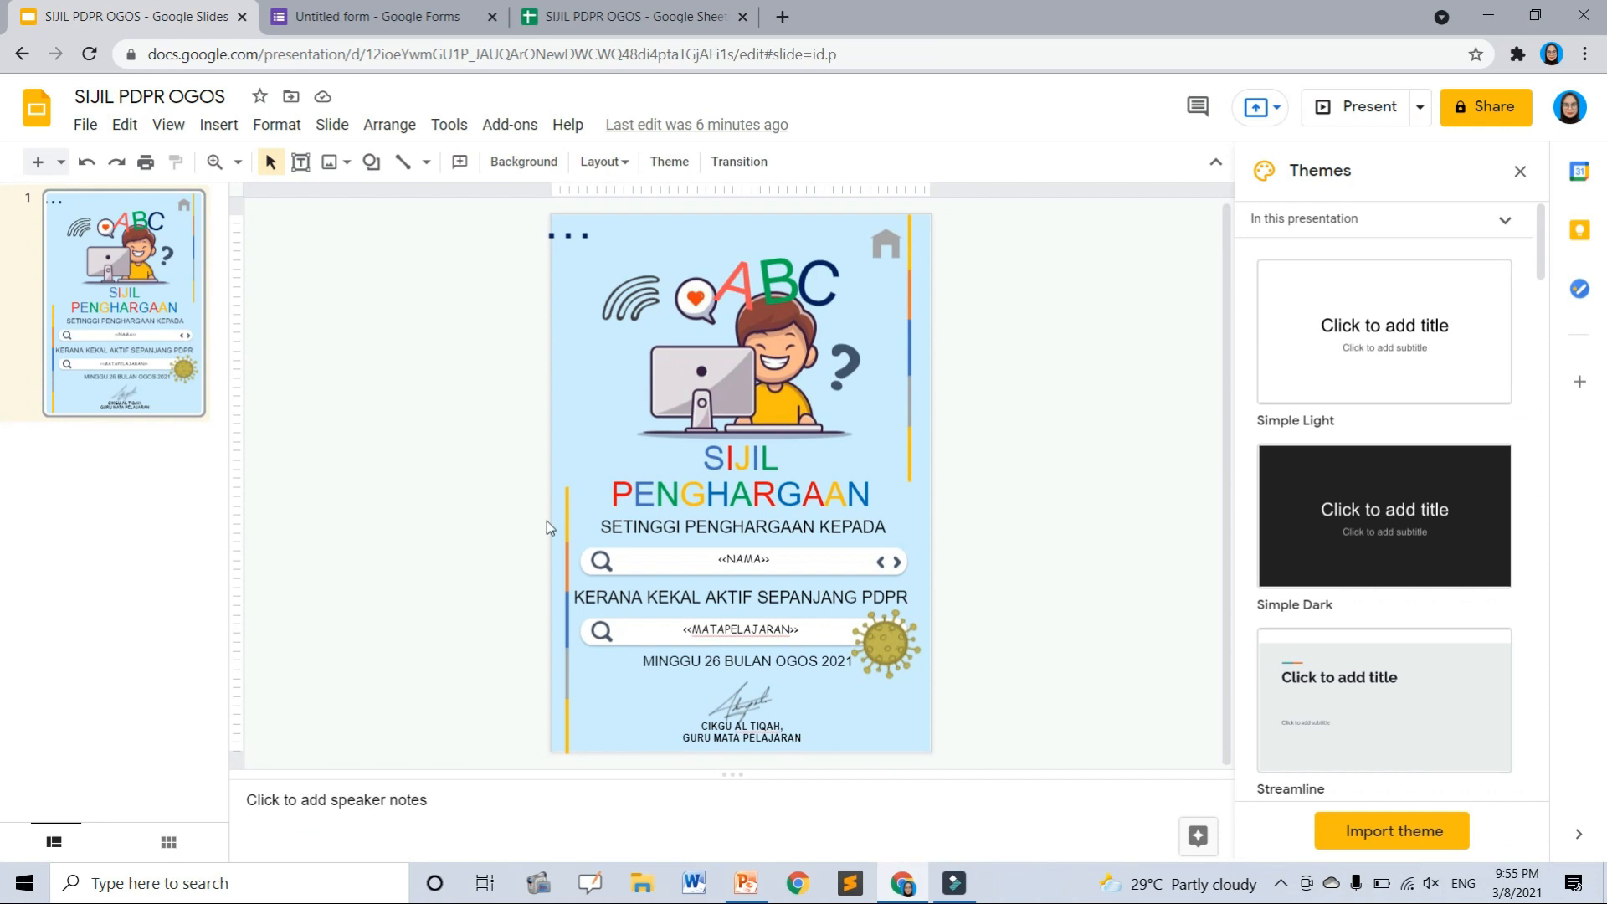
triple_click(713, 626)
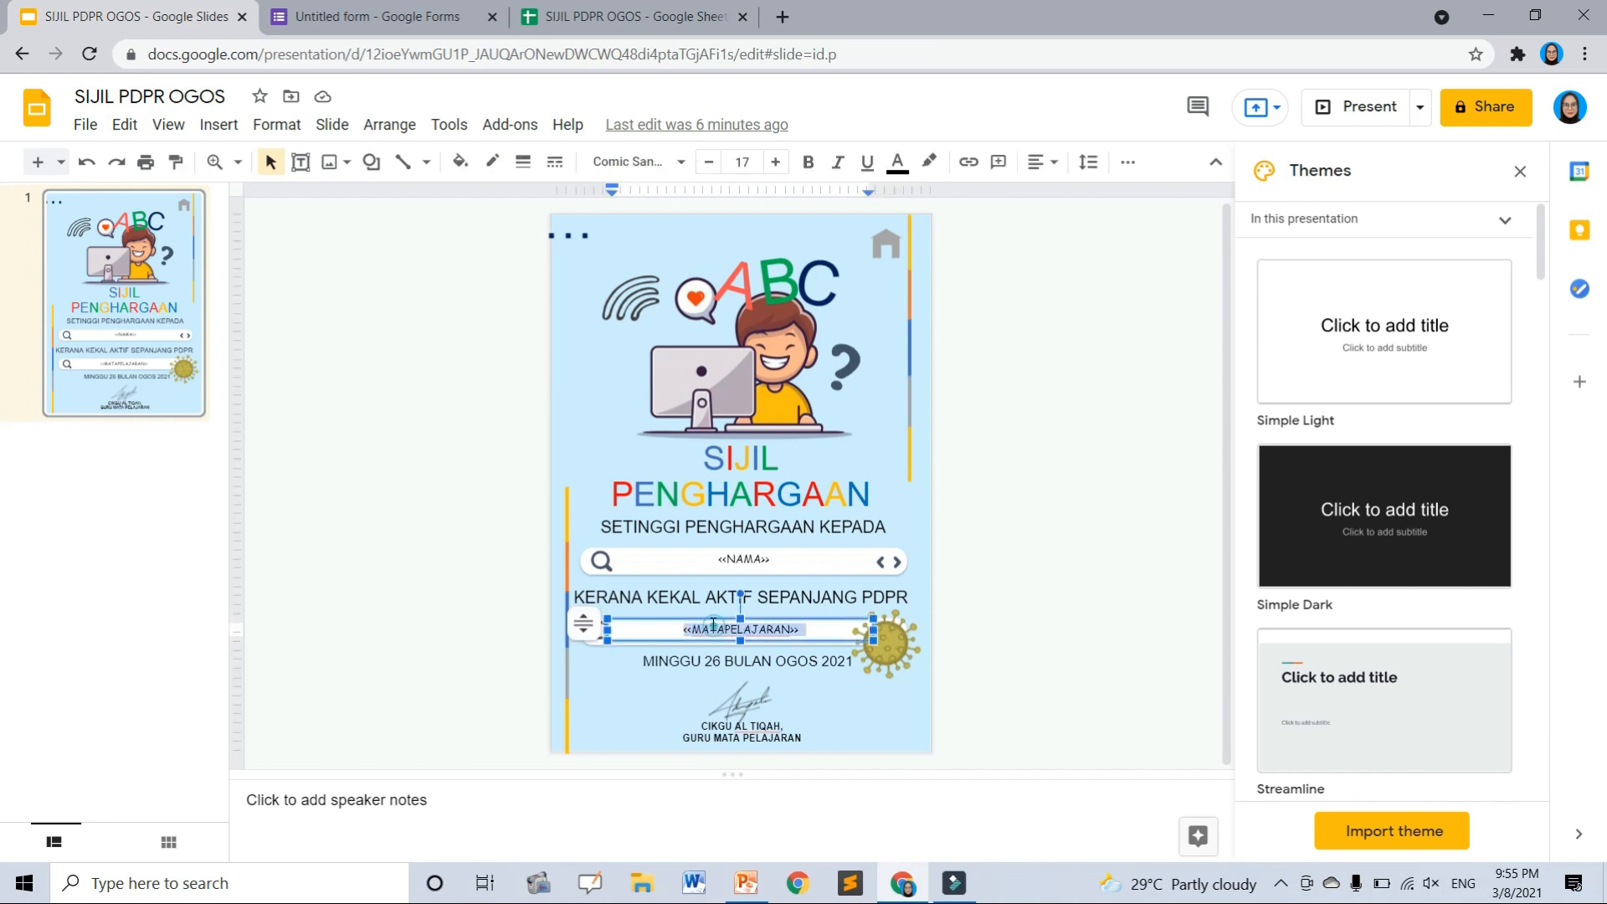
click(730, 561)
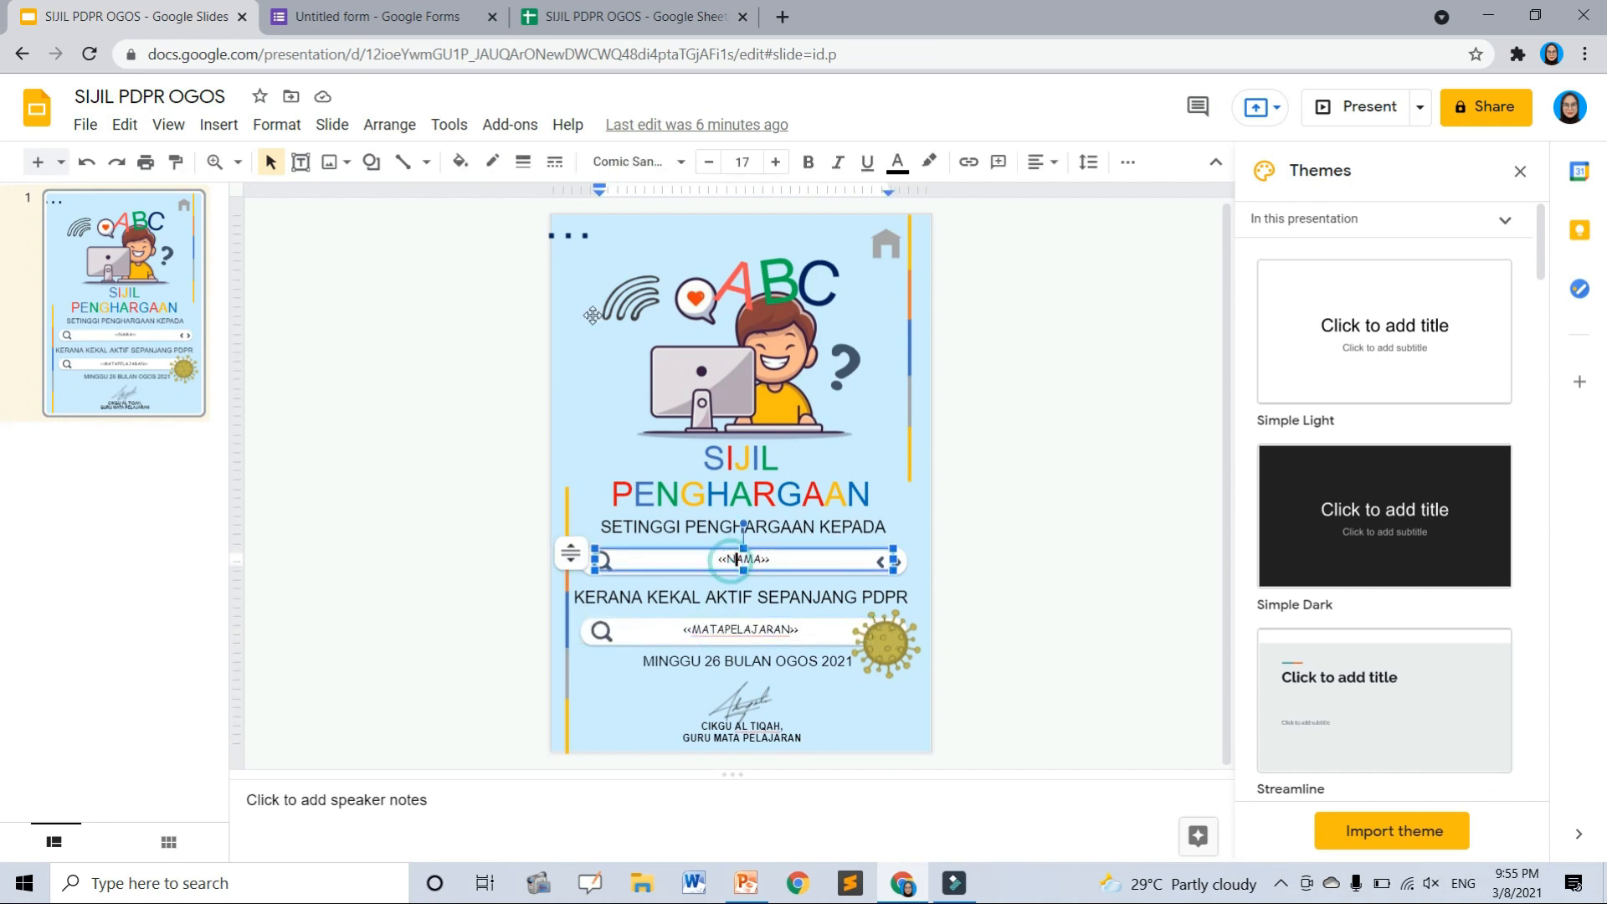
click(655, 8)
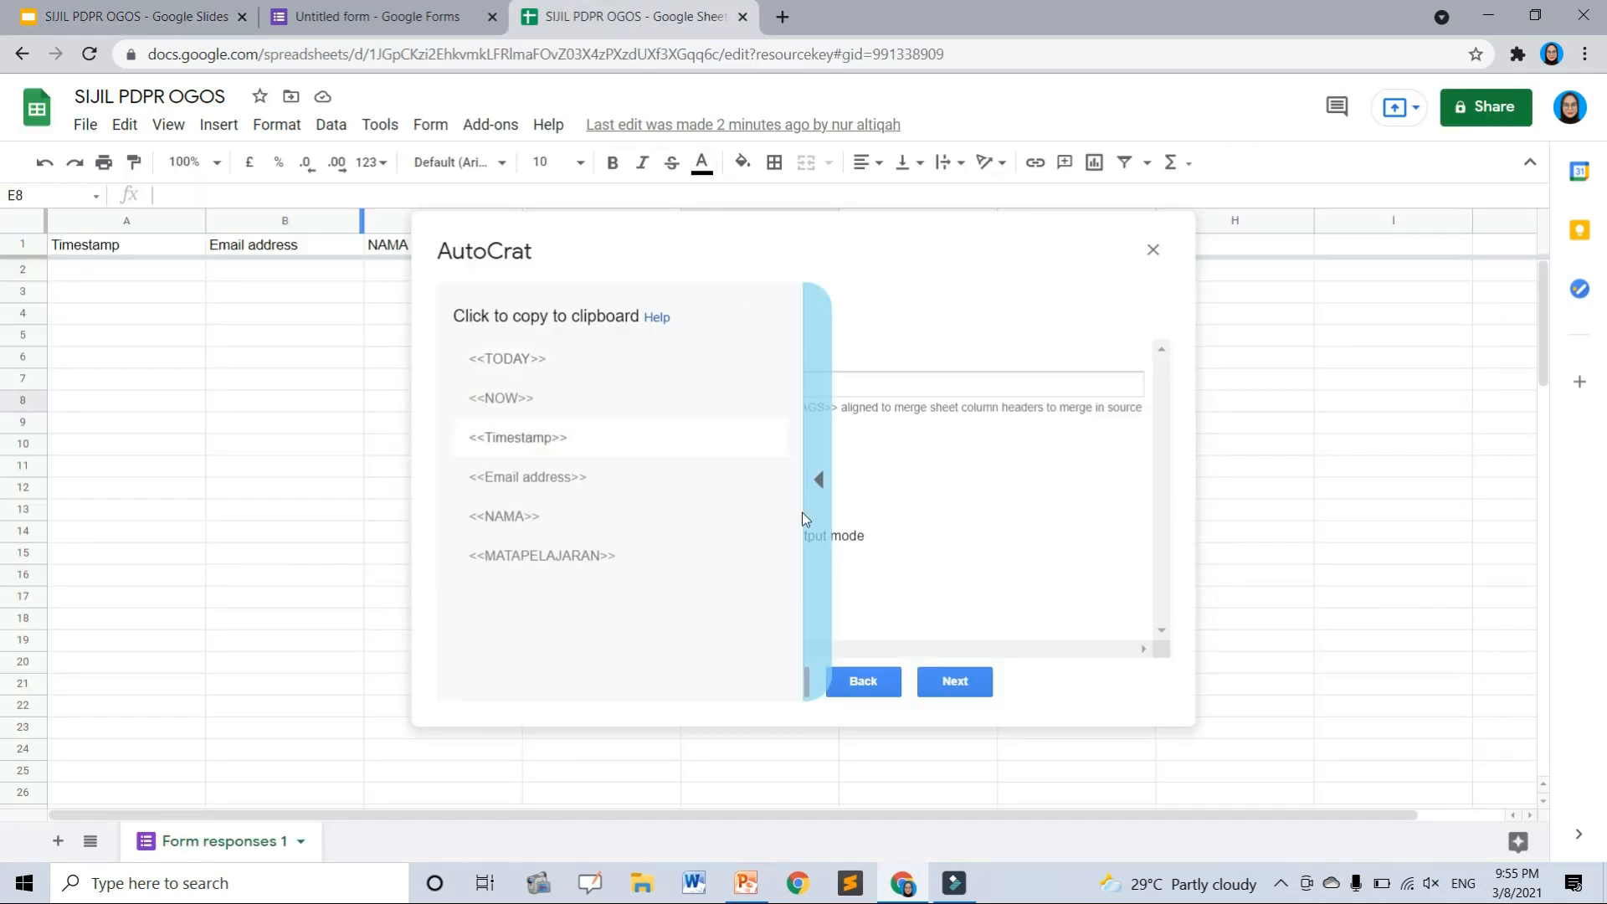
- Build the file name <<MATAPELAJARAN>><<NAMA>> from the copied merge tags
click(543, 556)
key(ctrl+c)
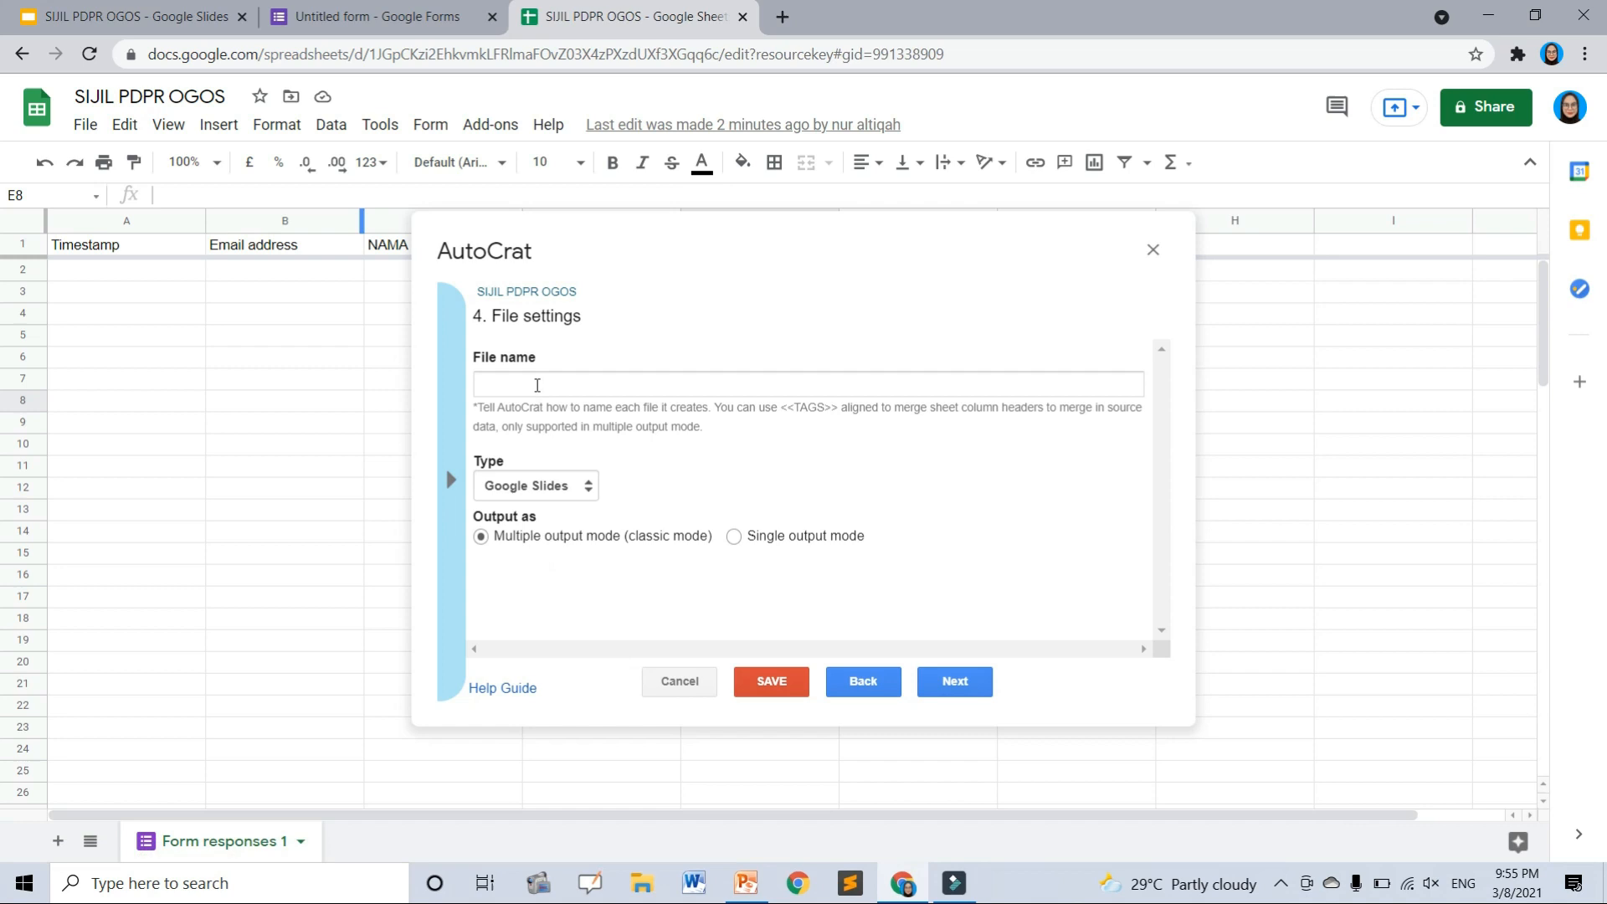
click(537, 383)
key(ctrl+v)
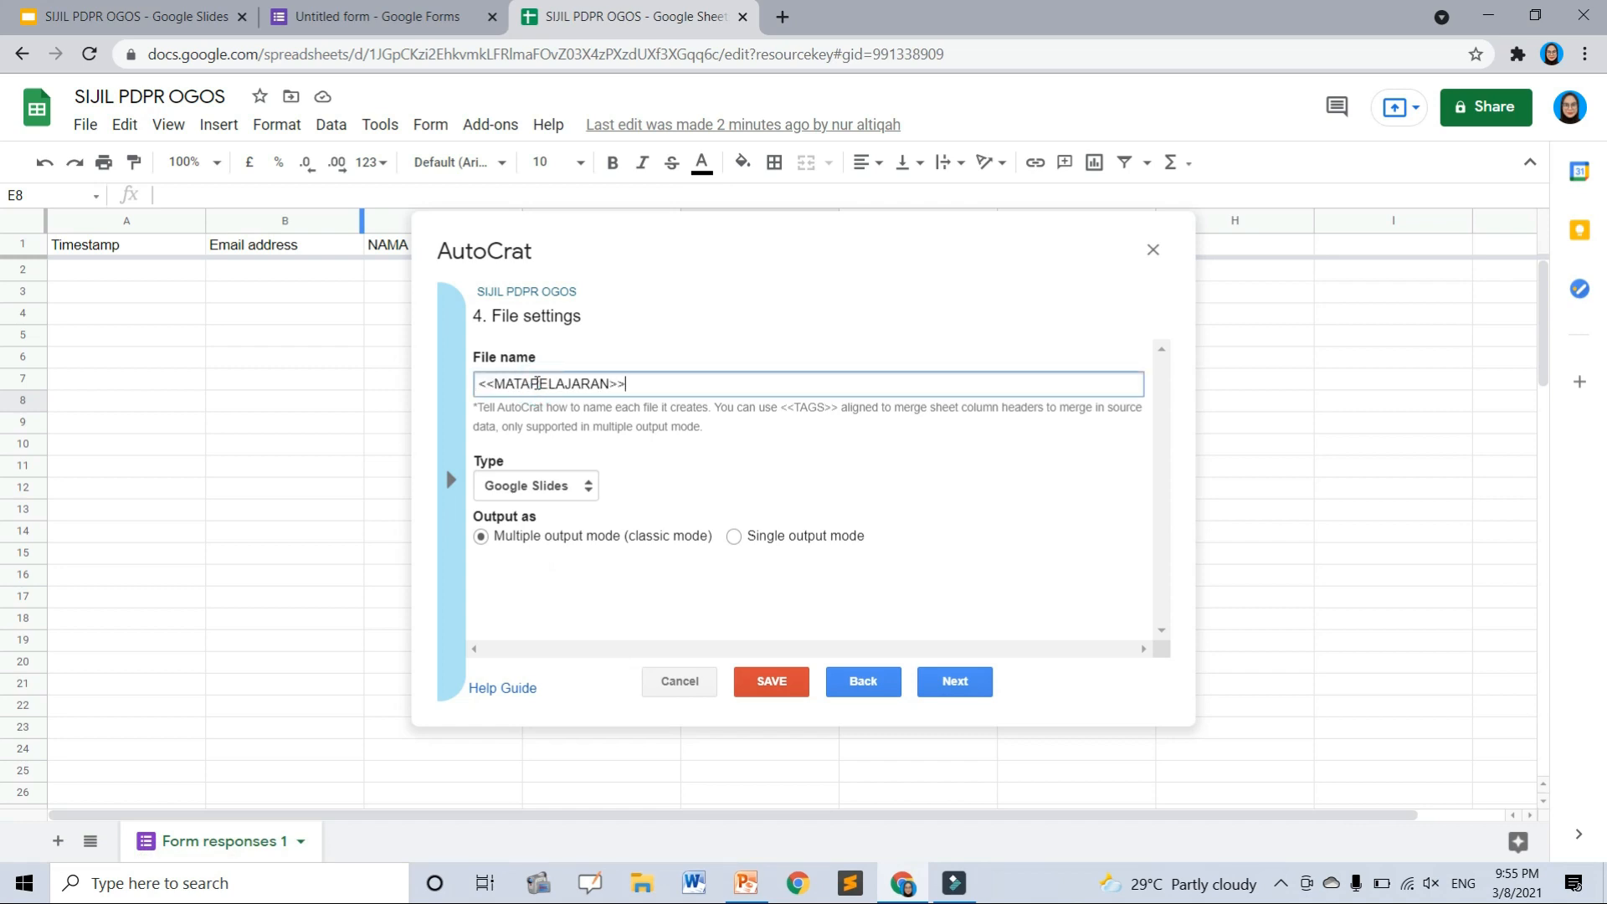
click(450, 481)
click(505, 515)
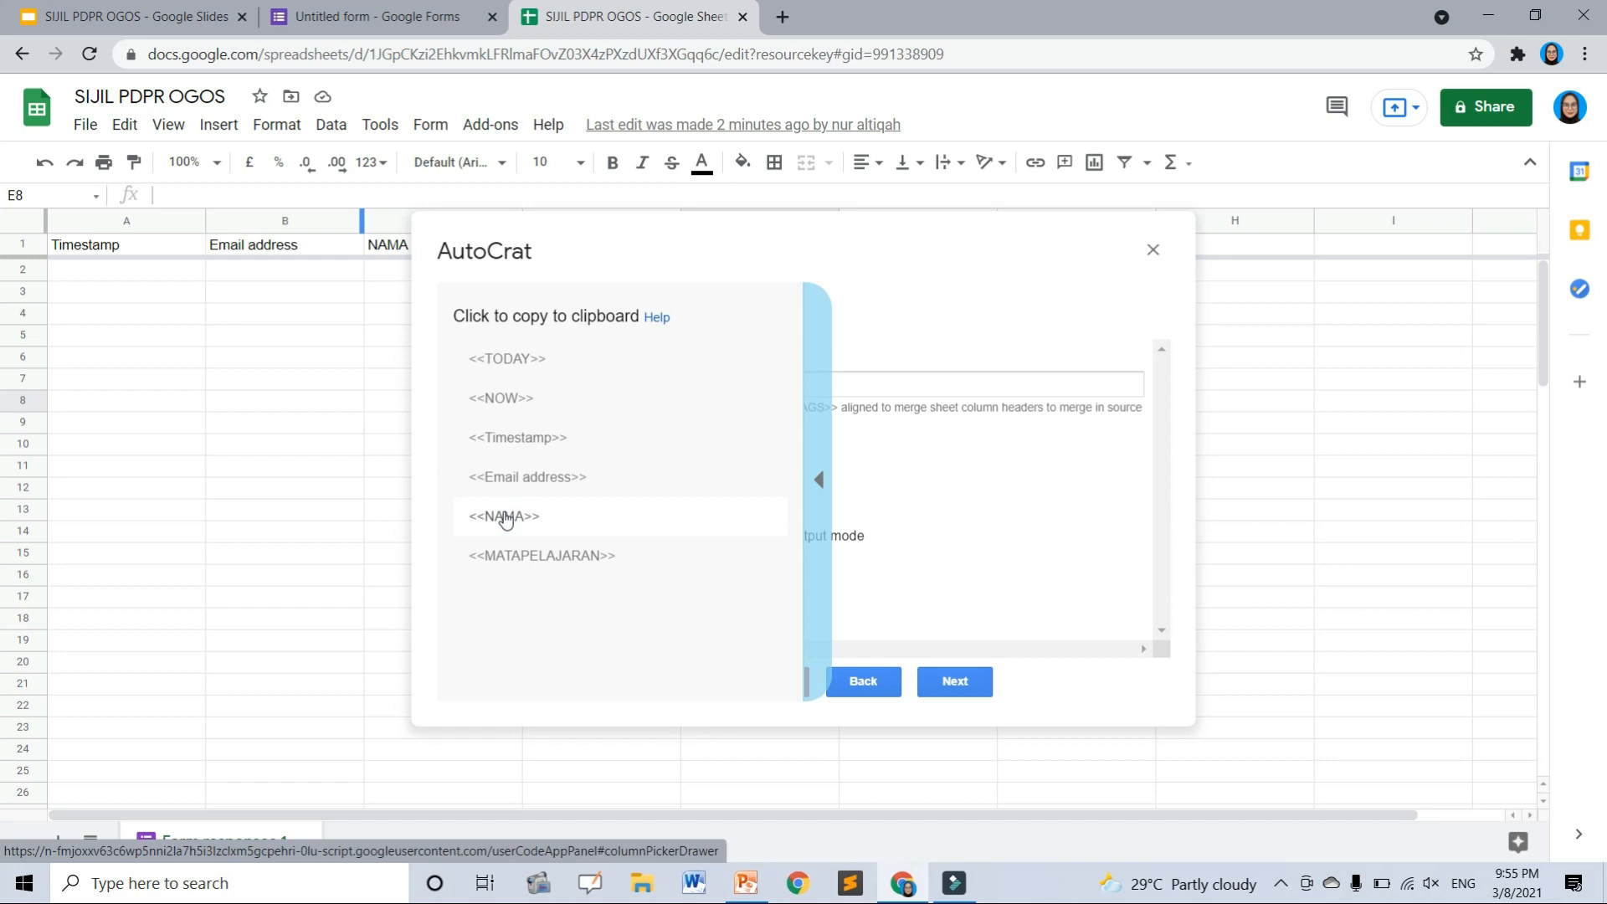
click(638, 385)
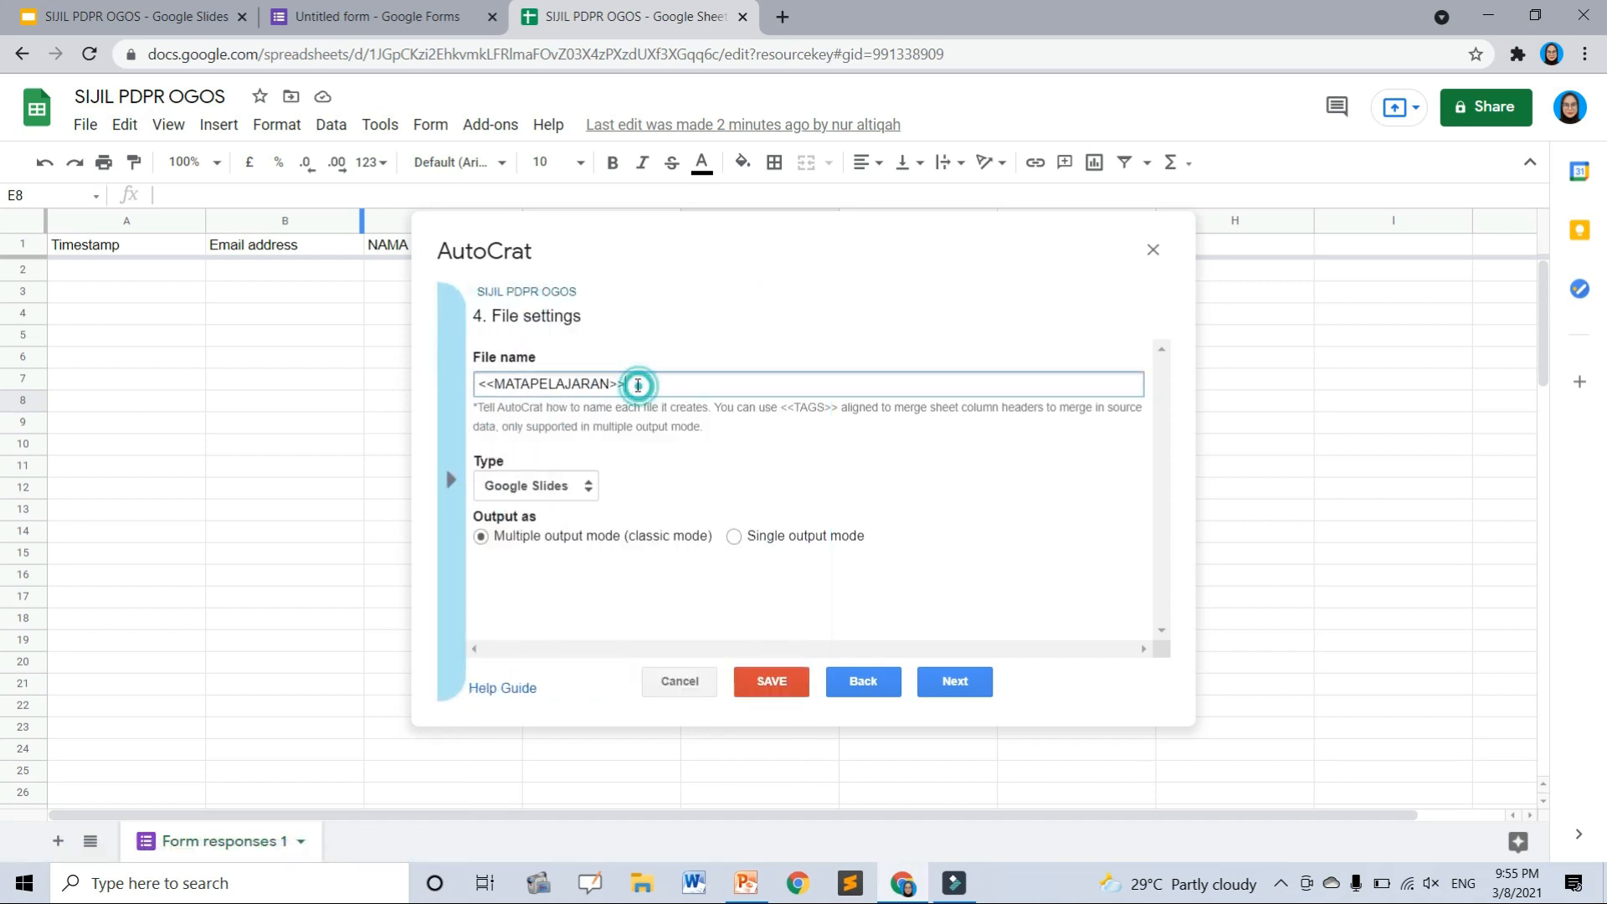
text(<<NAMA>>)
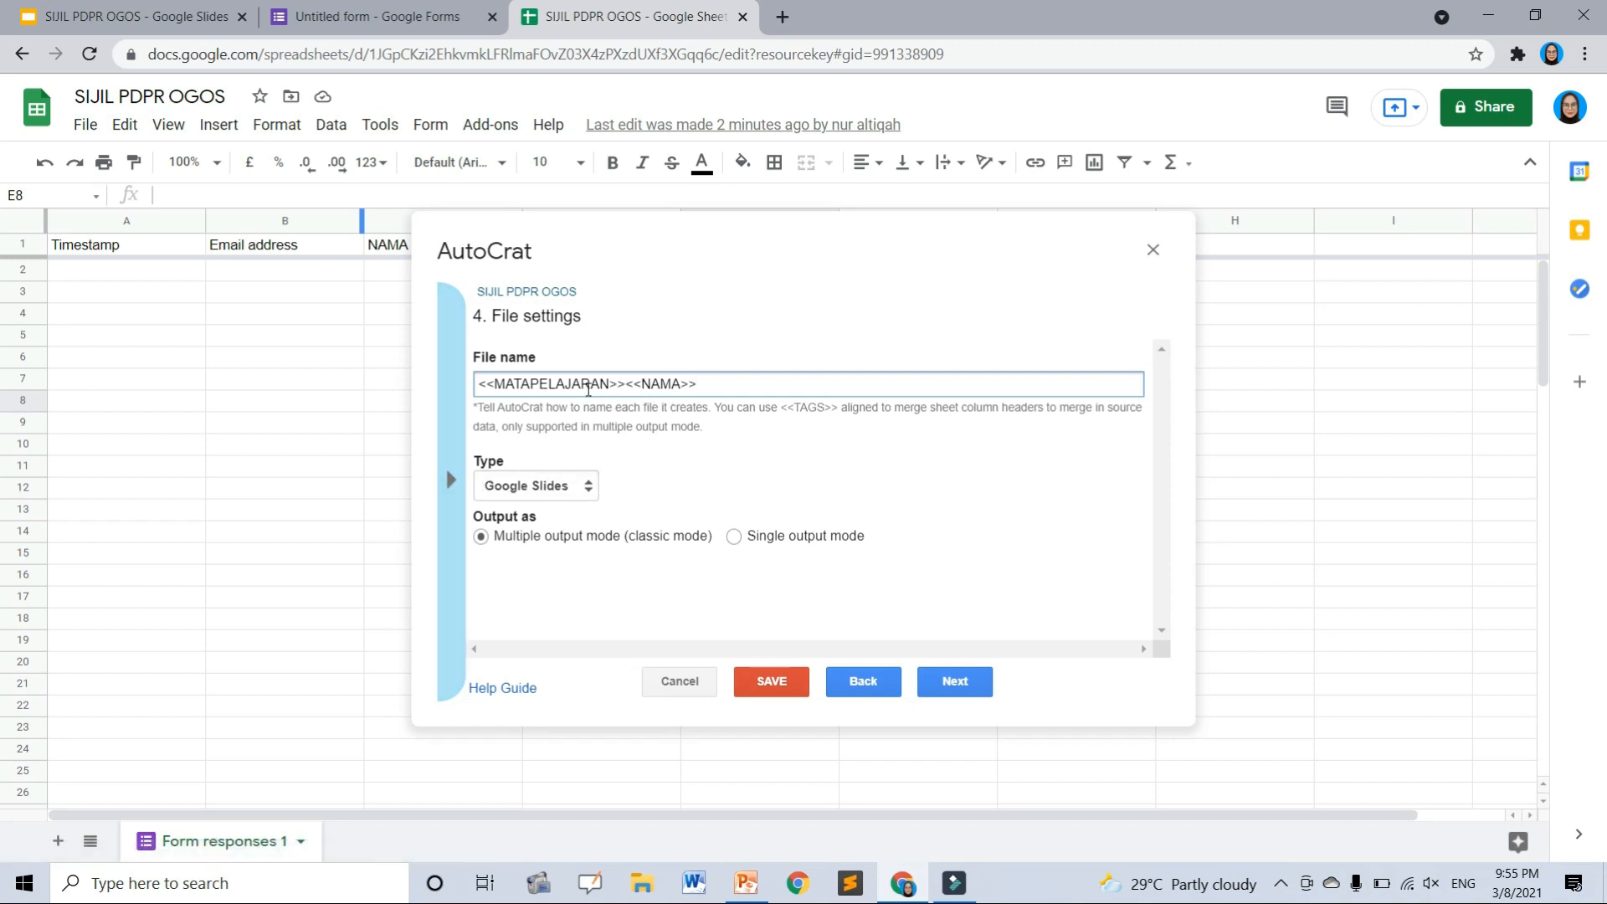
click(449, 424)
click(452, 478)
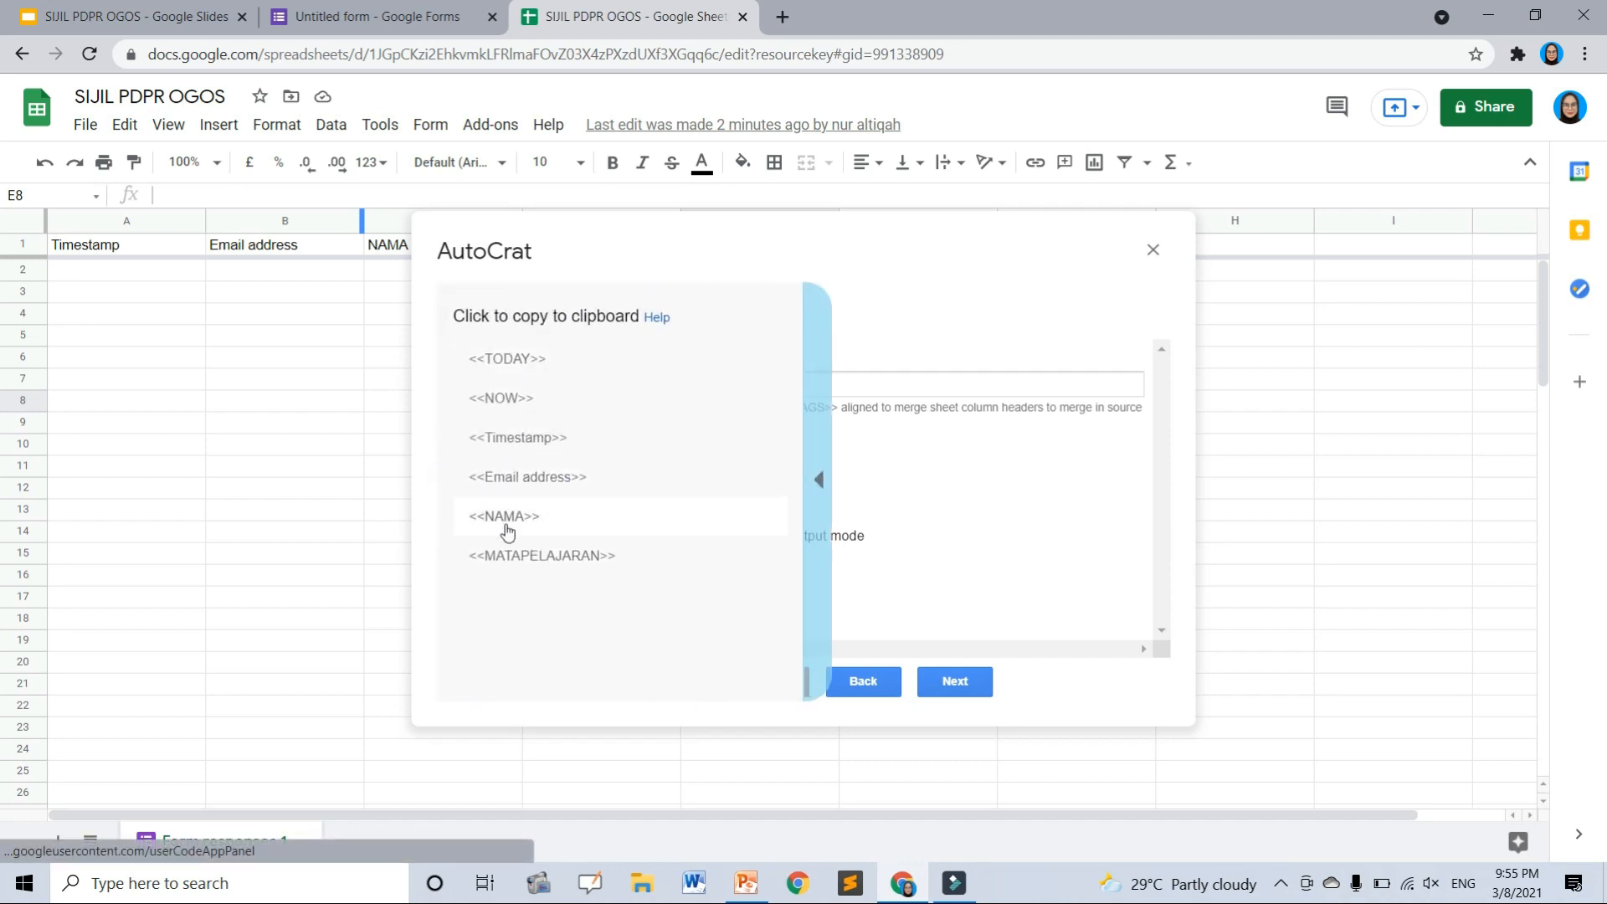
click(915, 478)
- Recheck the NAMA and MATAPELAJARAN placeholders in the Slides template
click(134, 17)
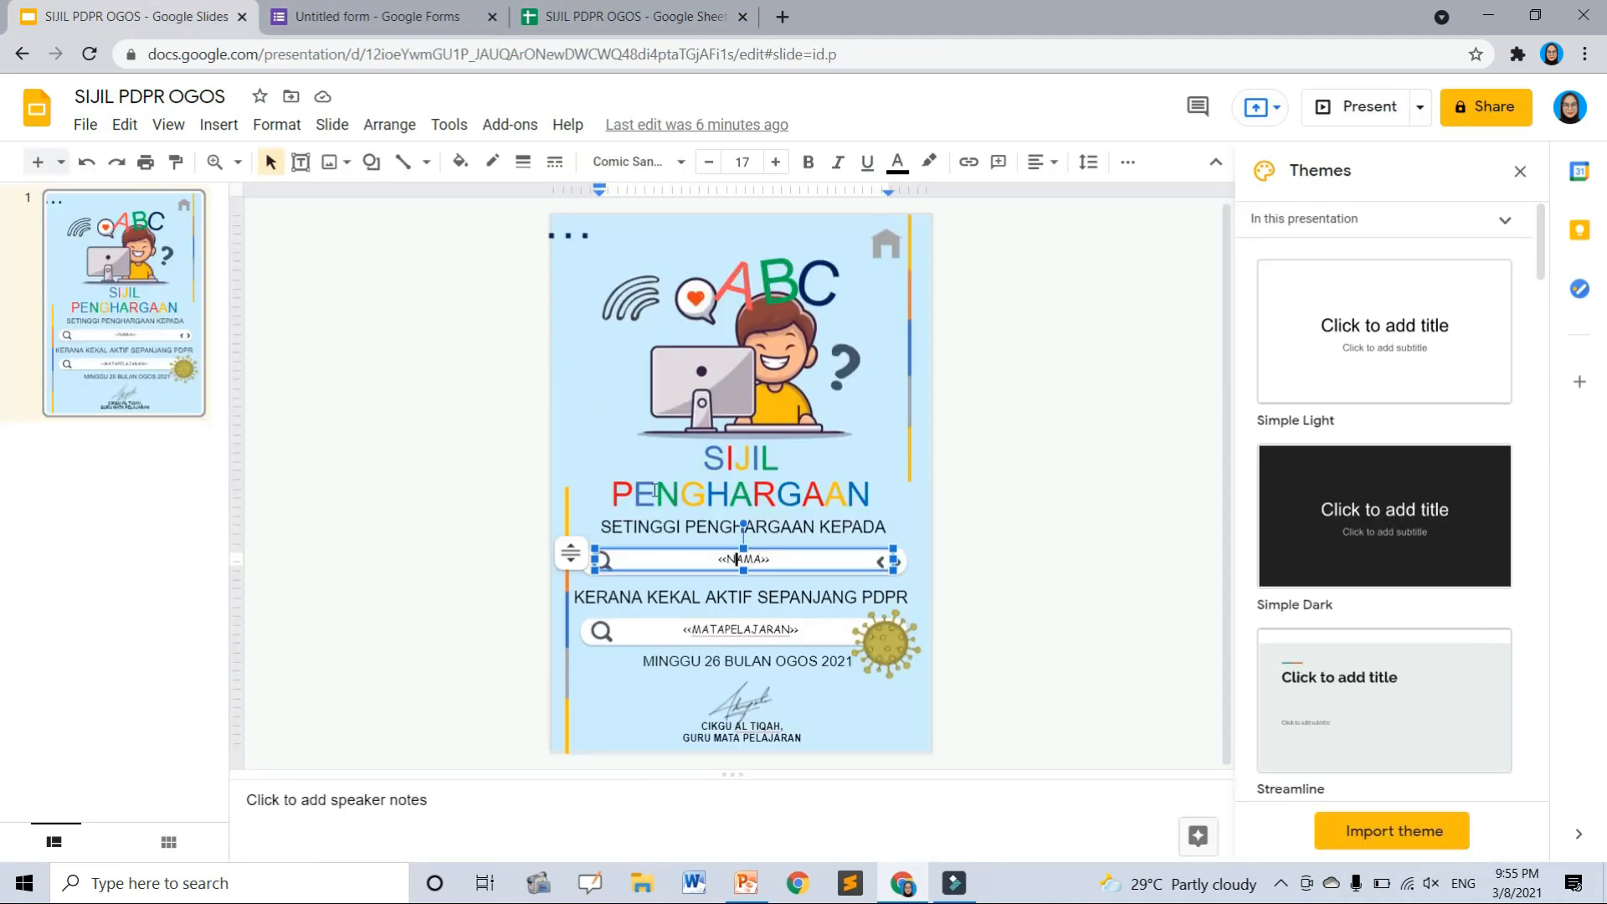
click(909, 507)
click(819, 628)
click(816, 559)
click(813, 624)
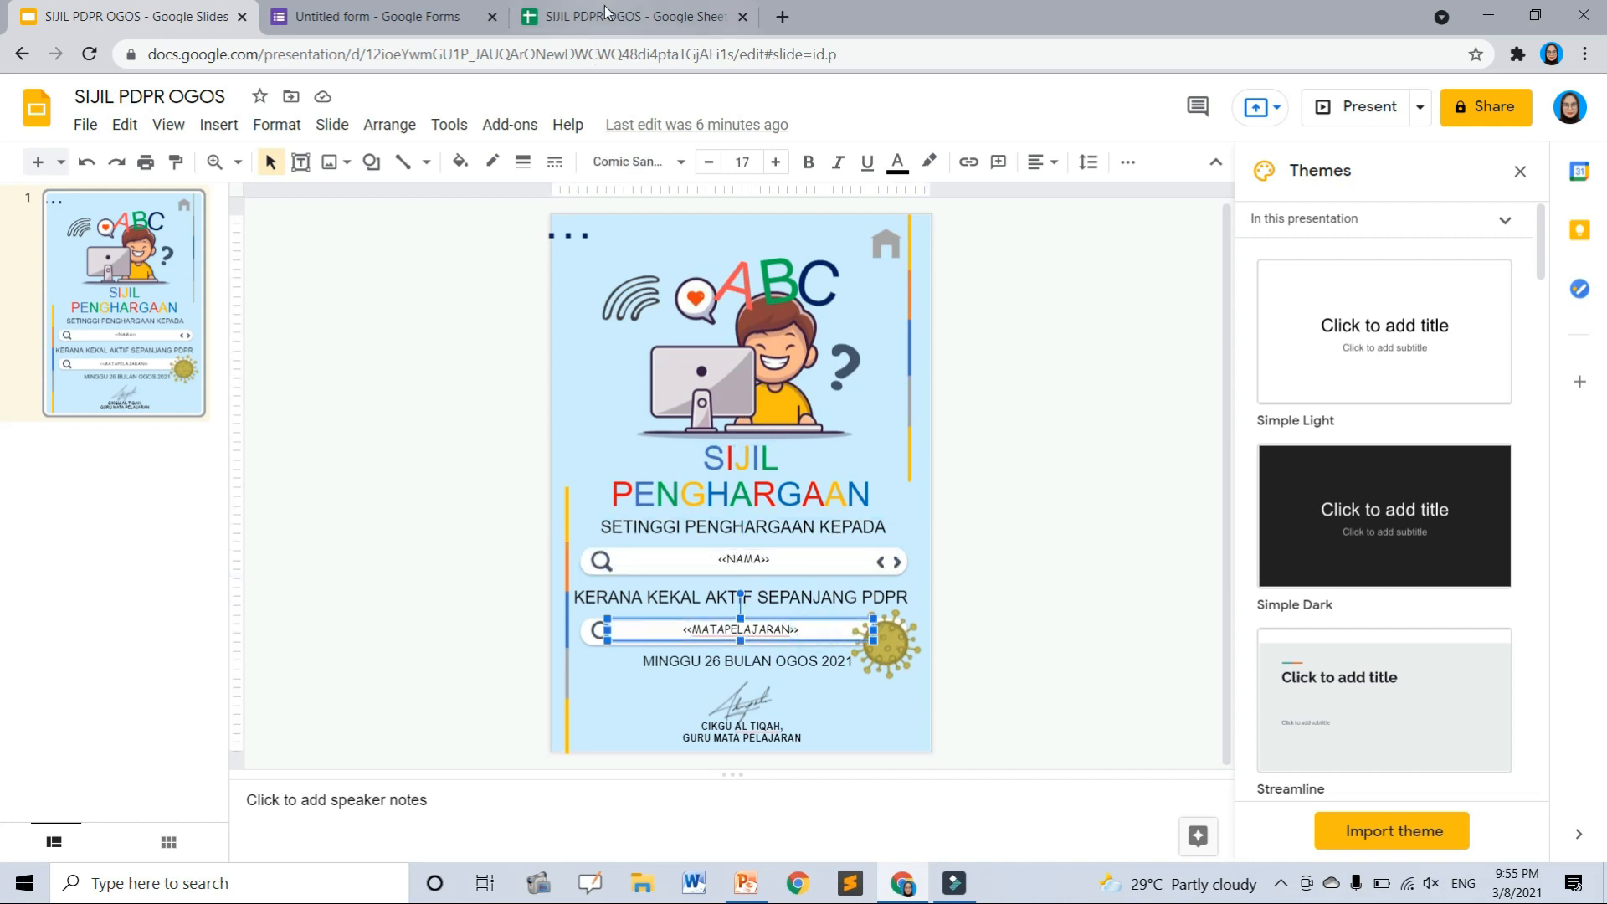
click(607, 12)
click(818, 502)
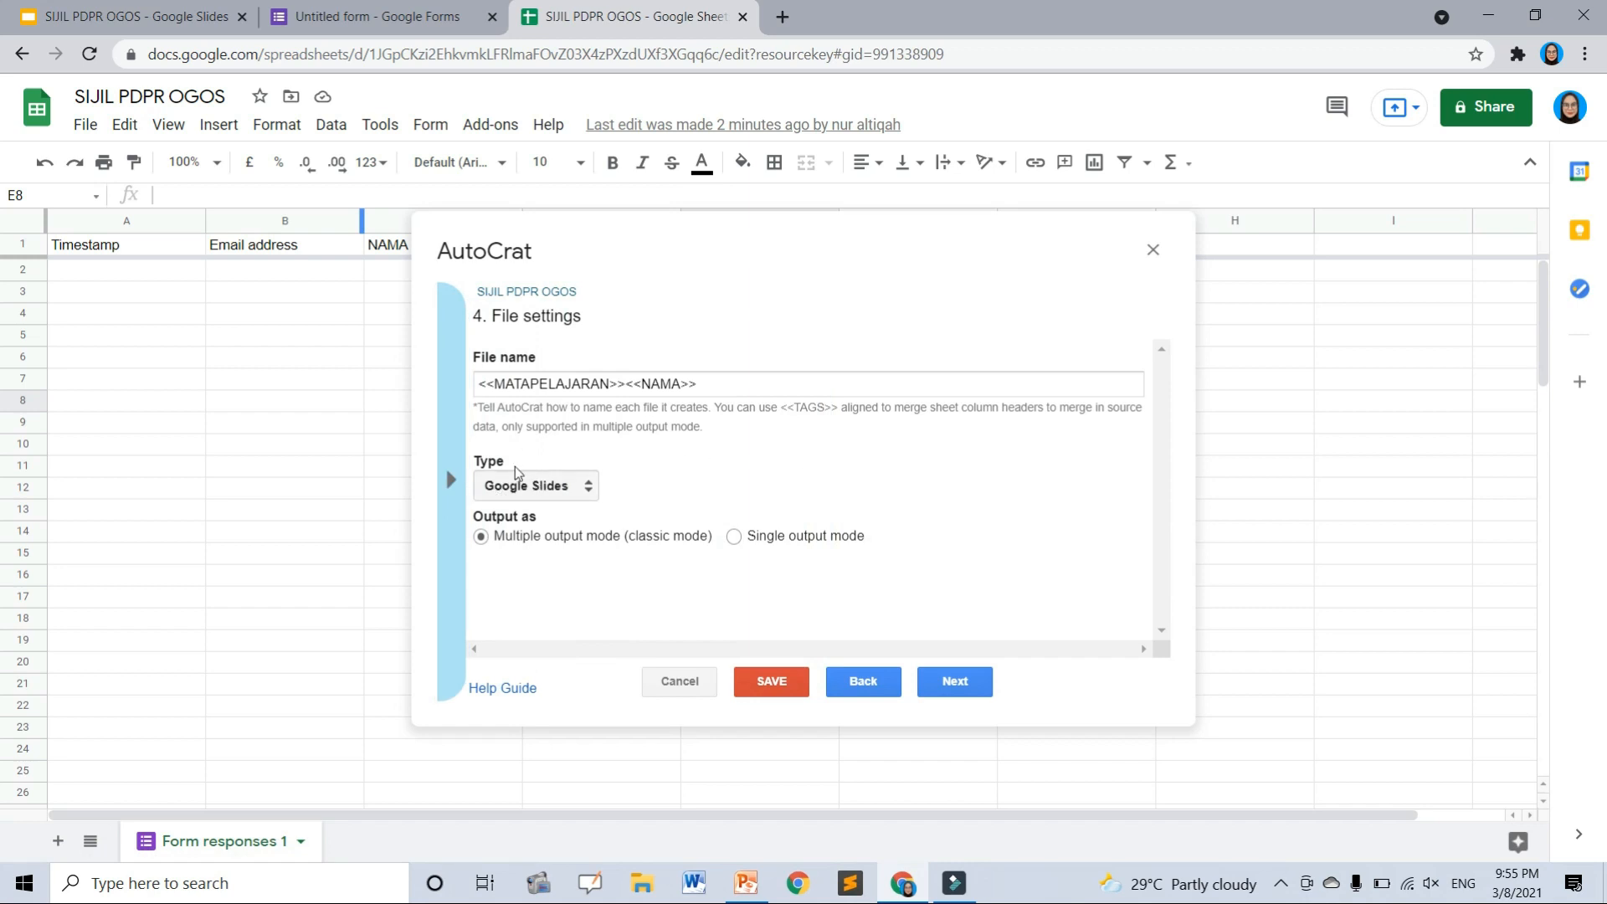
- Set the merged output file type to PDF
click(524, 488)
click(536, 528)
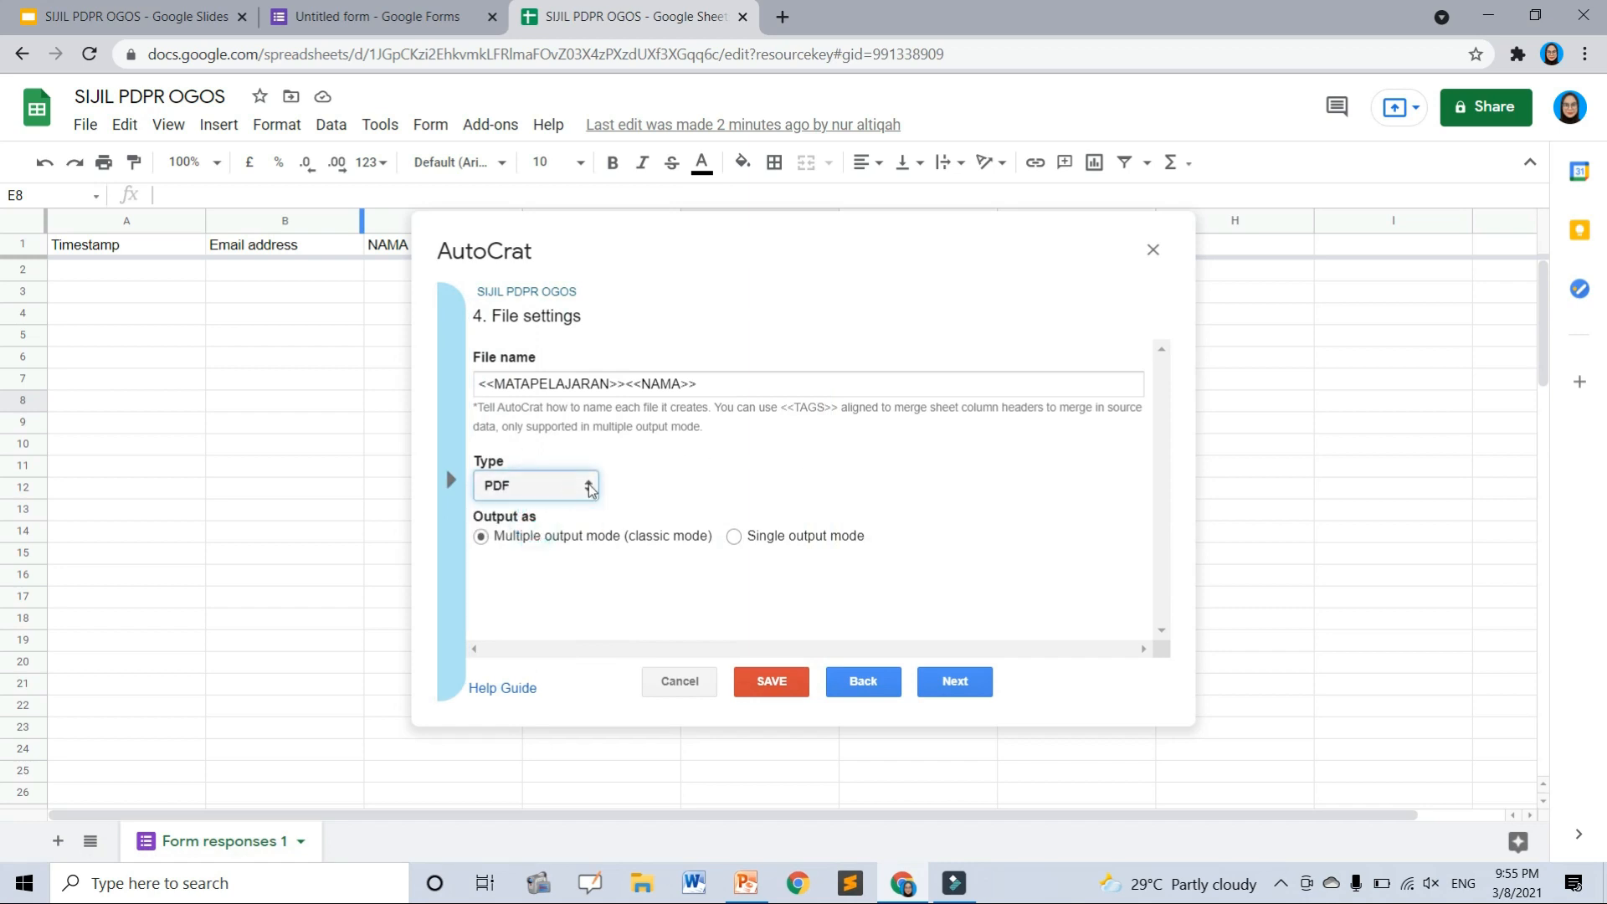
click(540, 491)
click(546, 528)
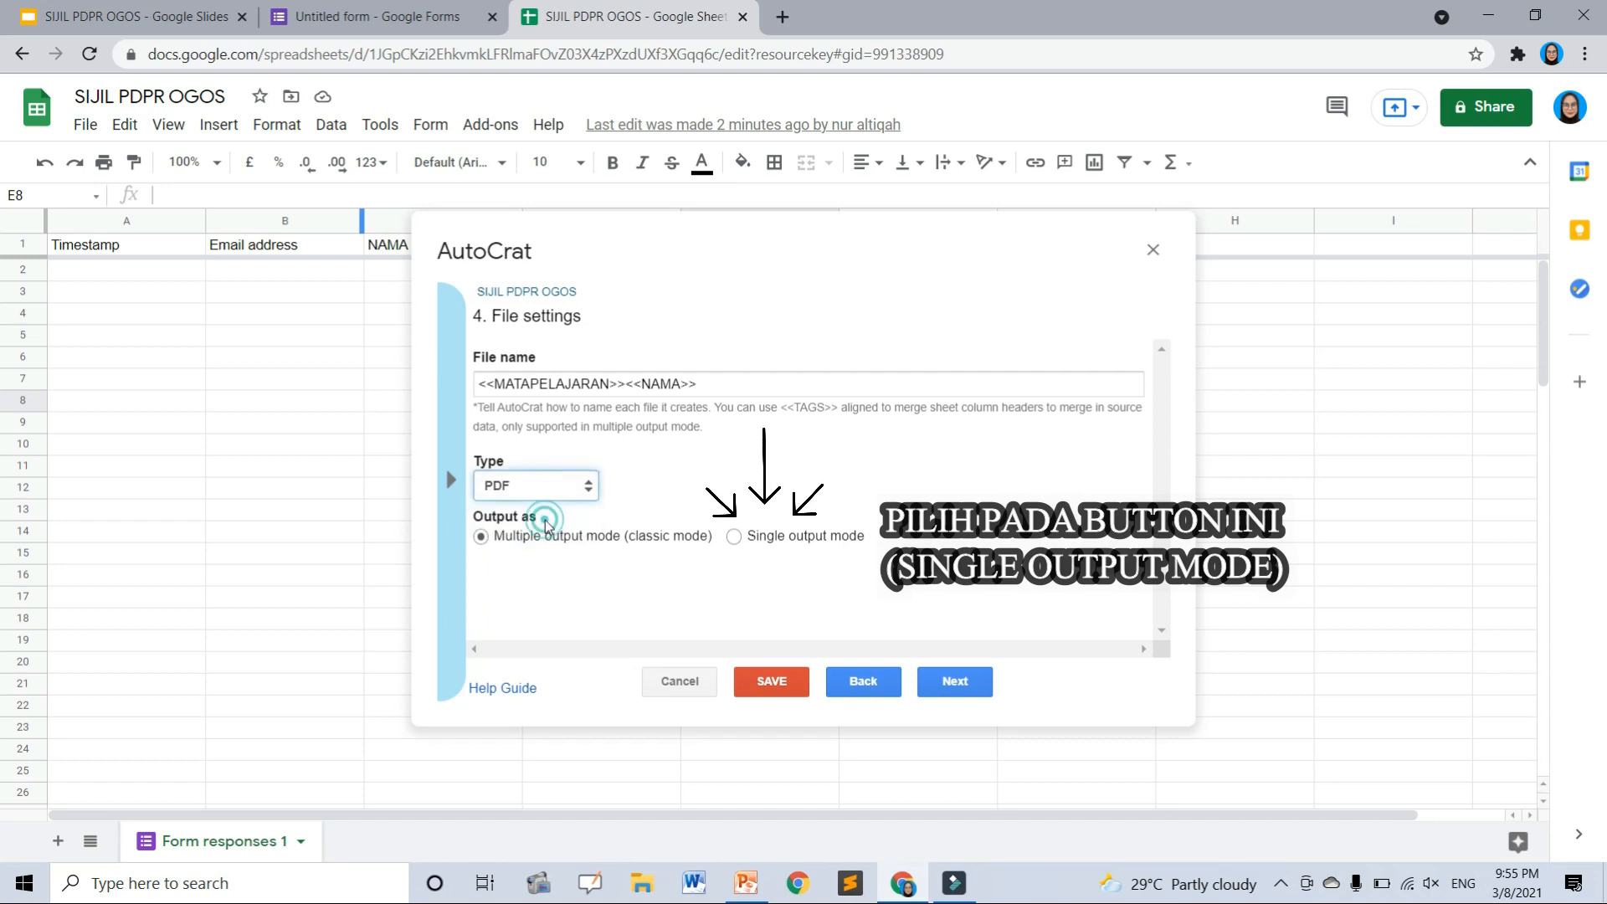
click(645, 496)
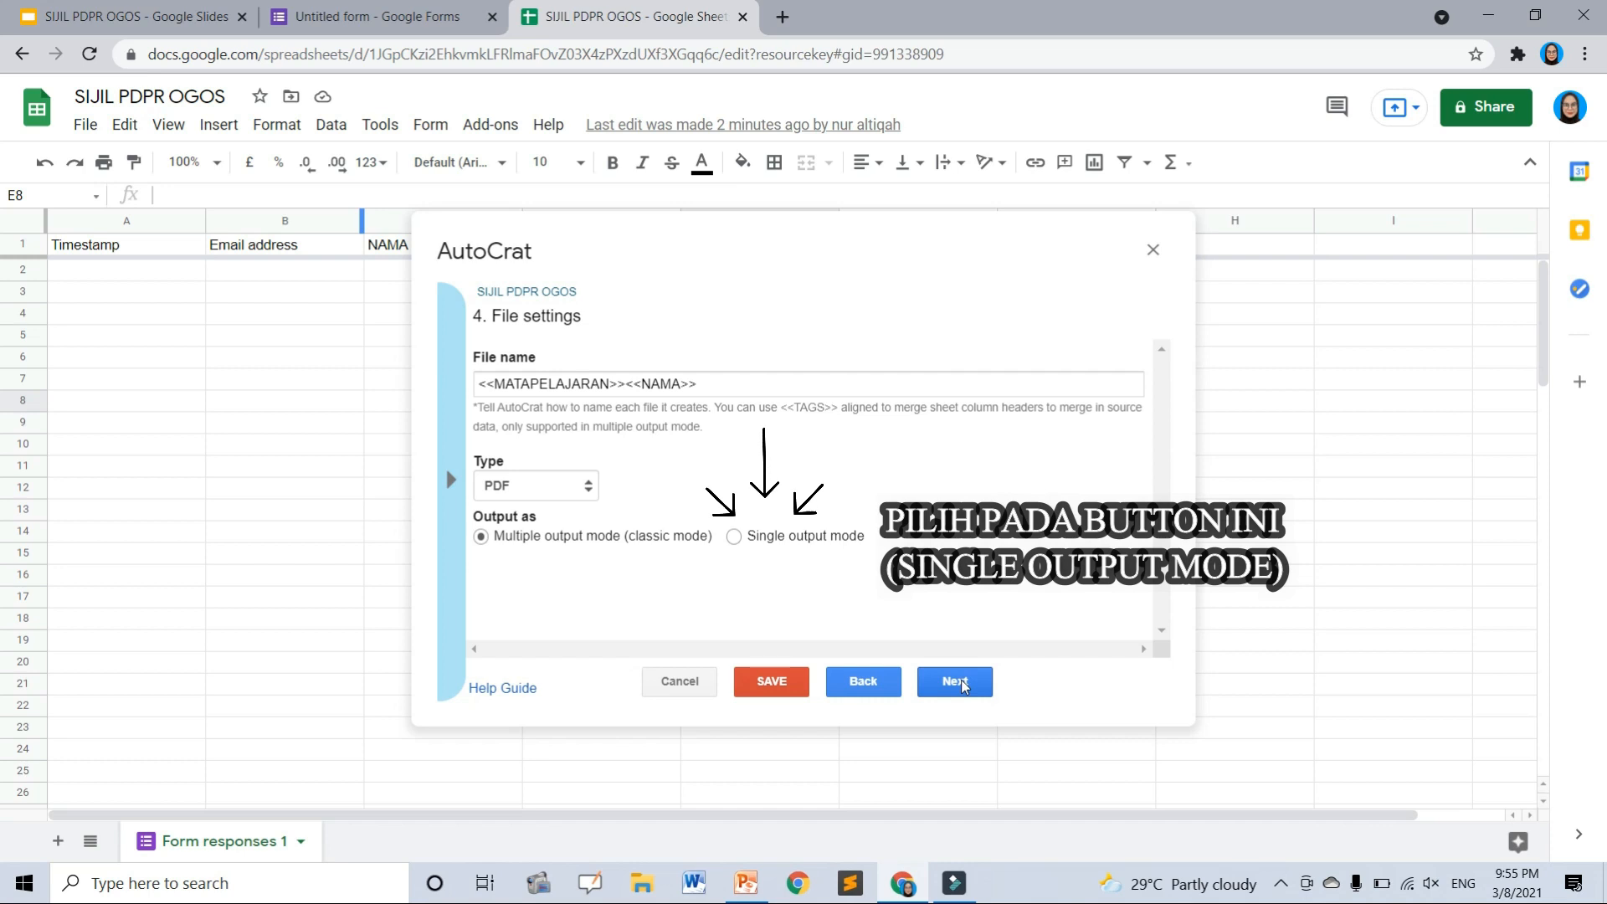
click(954, 670)
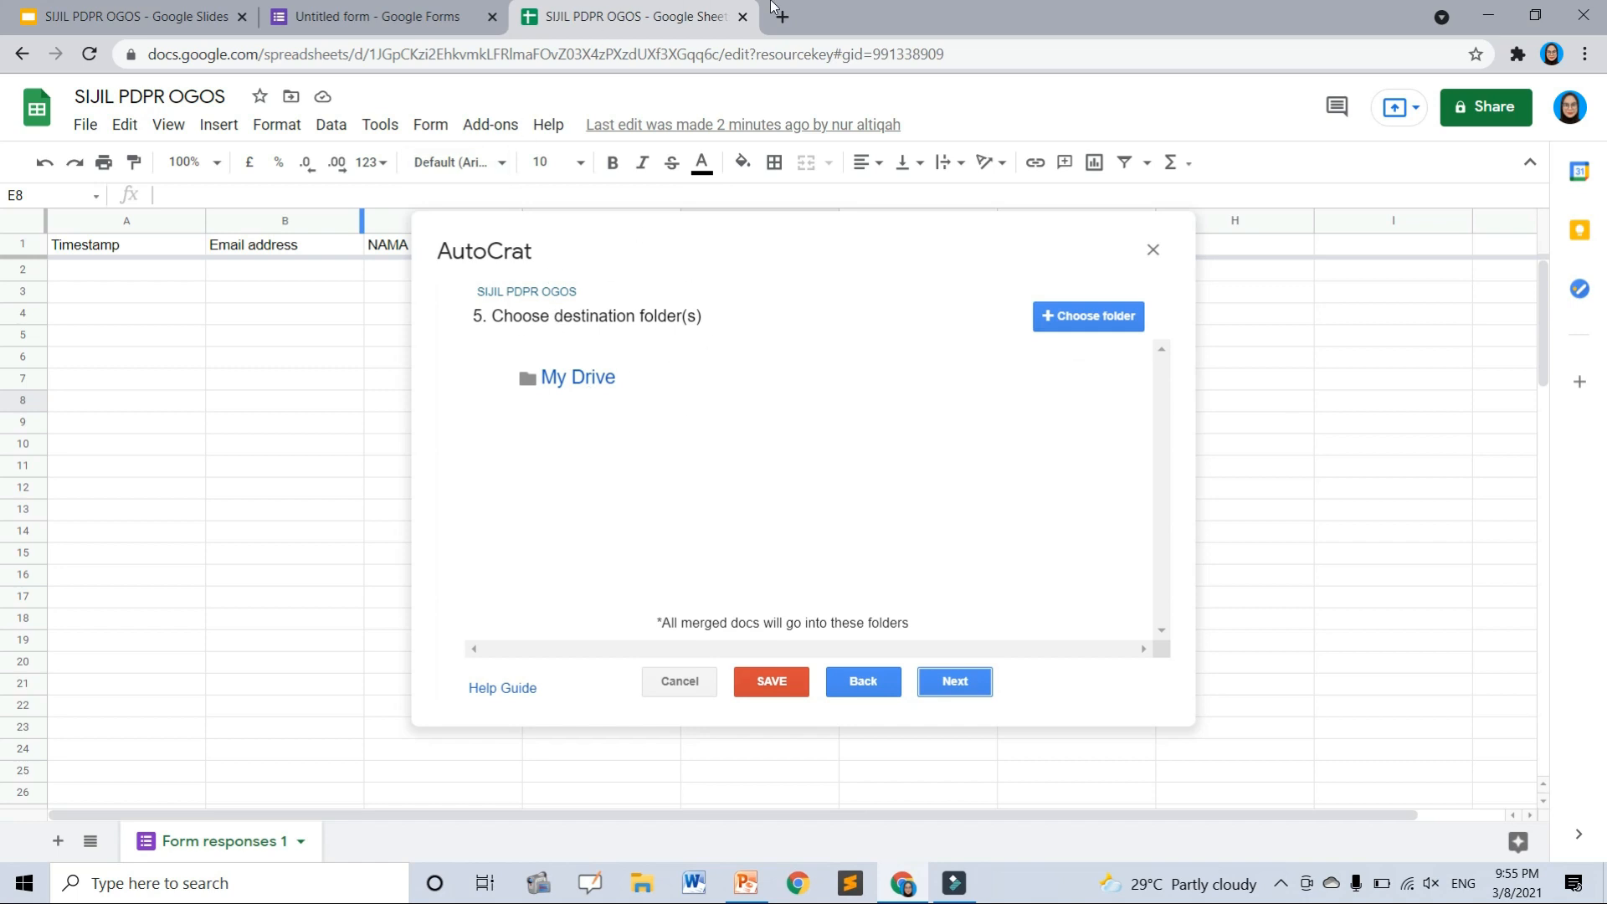
- Create a 'SIJIL PDPR OGOS' folder in My Drive from a new Drive tab
click(795, 18)
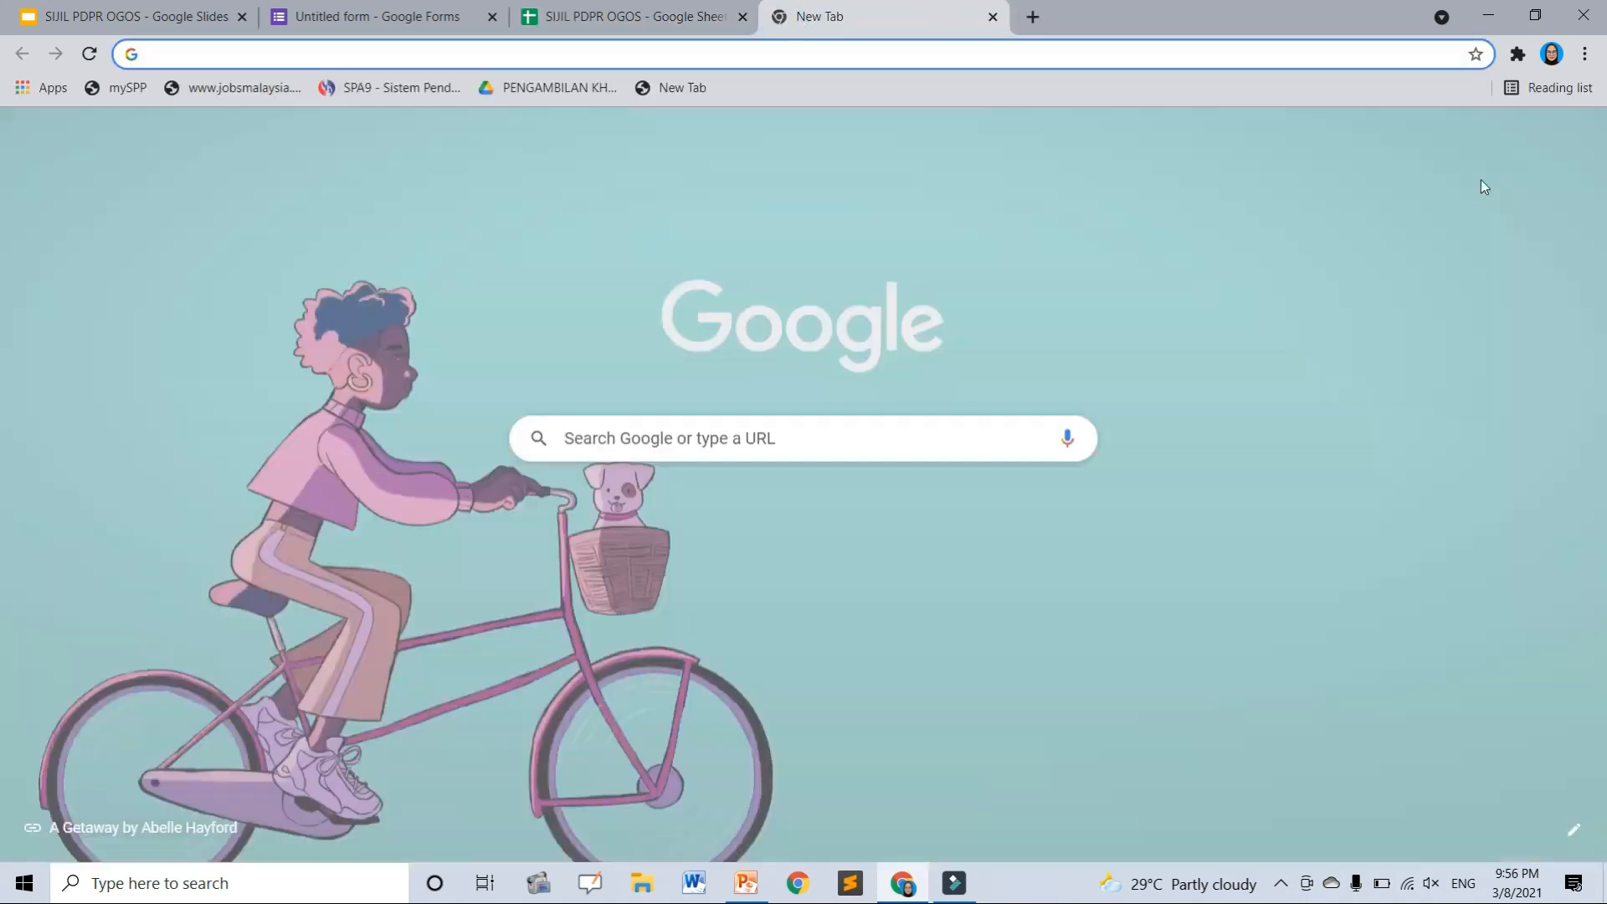
click(1521, 148)
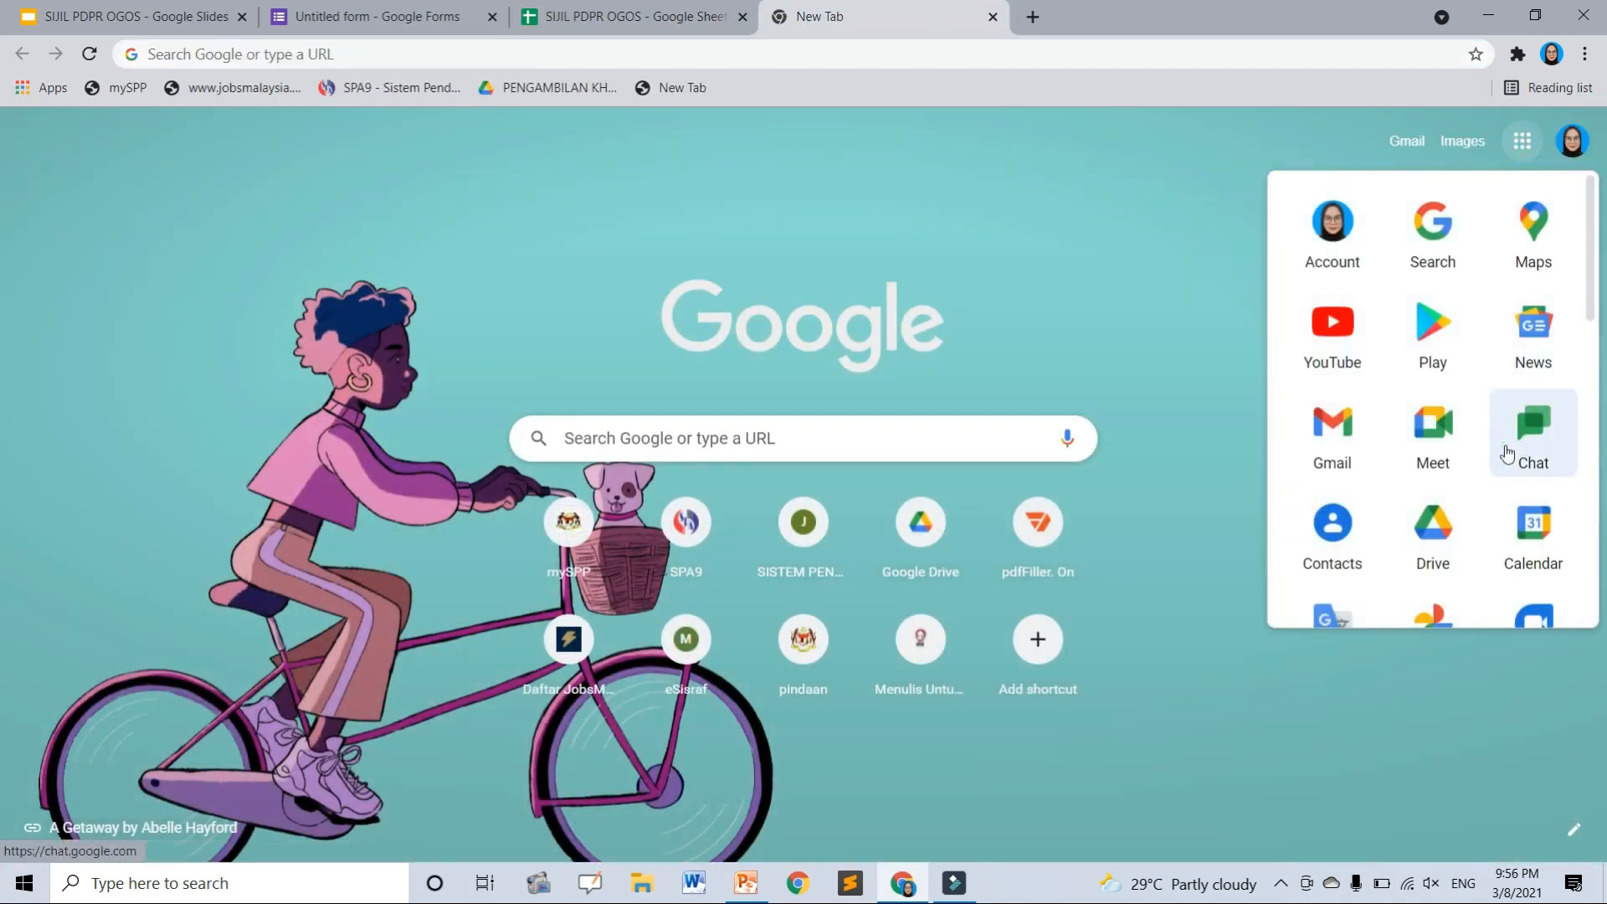
click(1438, 532)
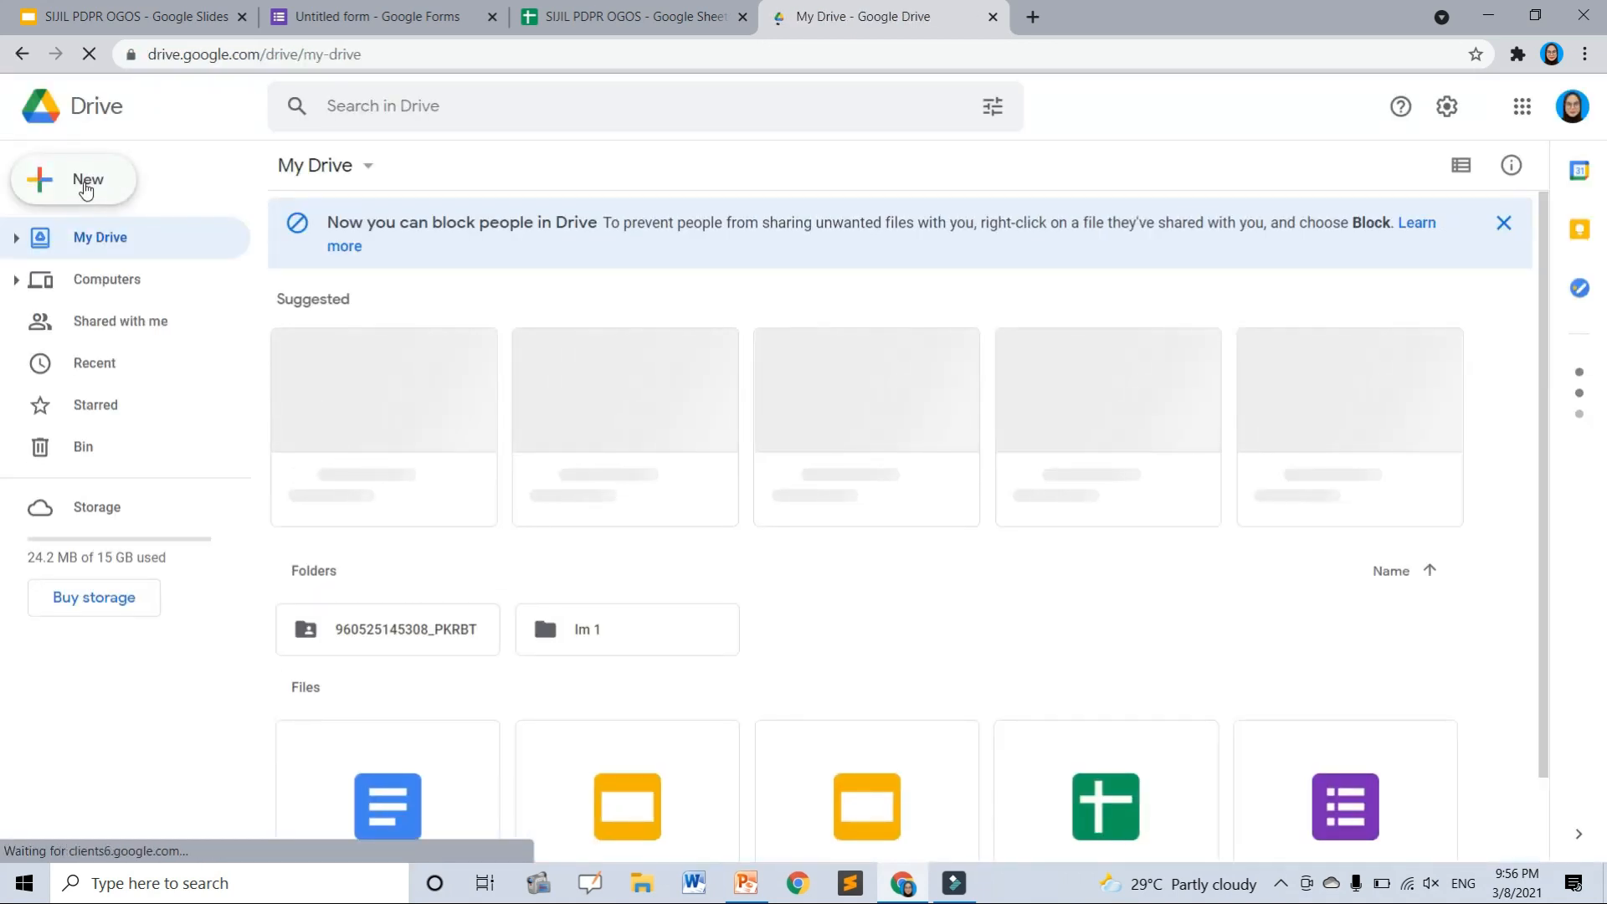
click(87, 192)
click(87, 190)
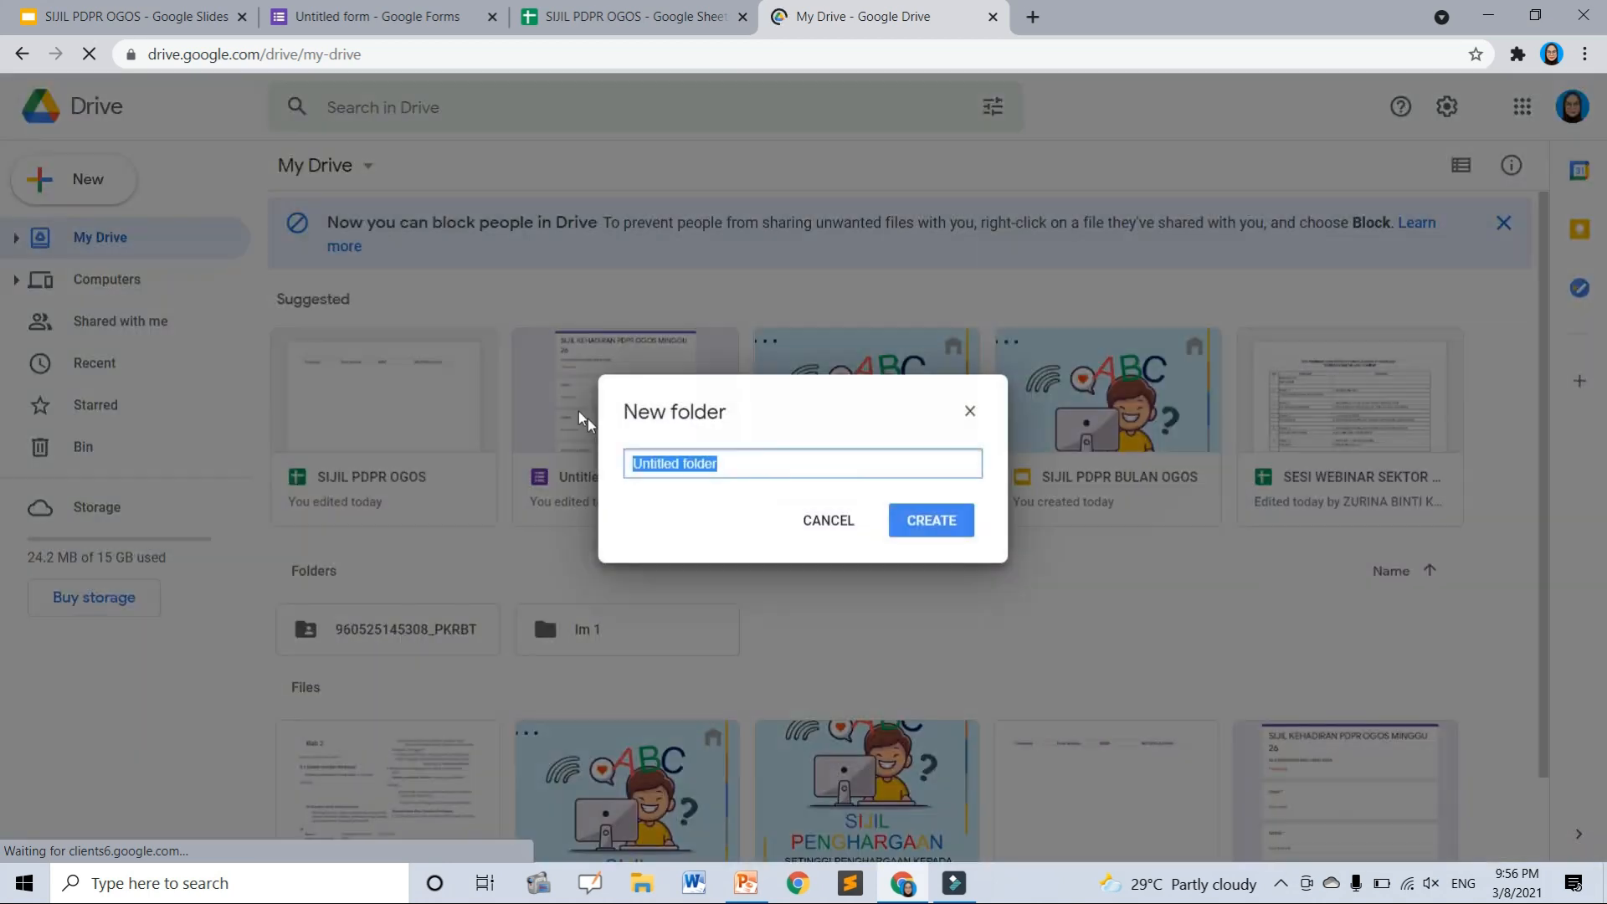
text(SIJIL PDPR OGOS)
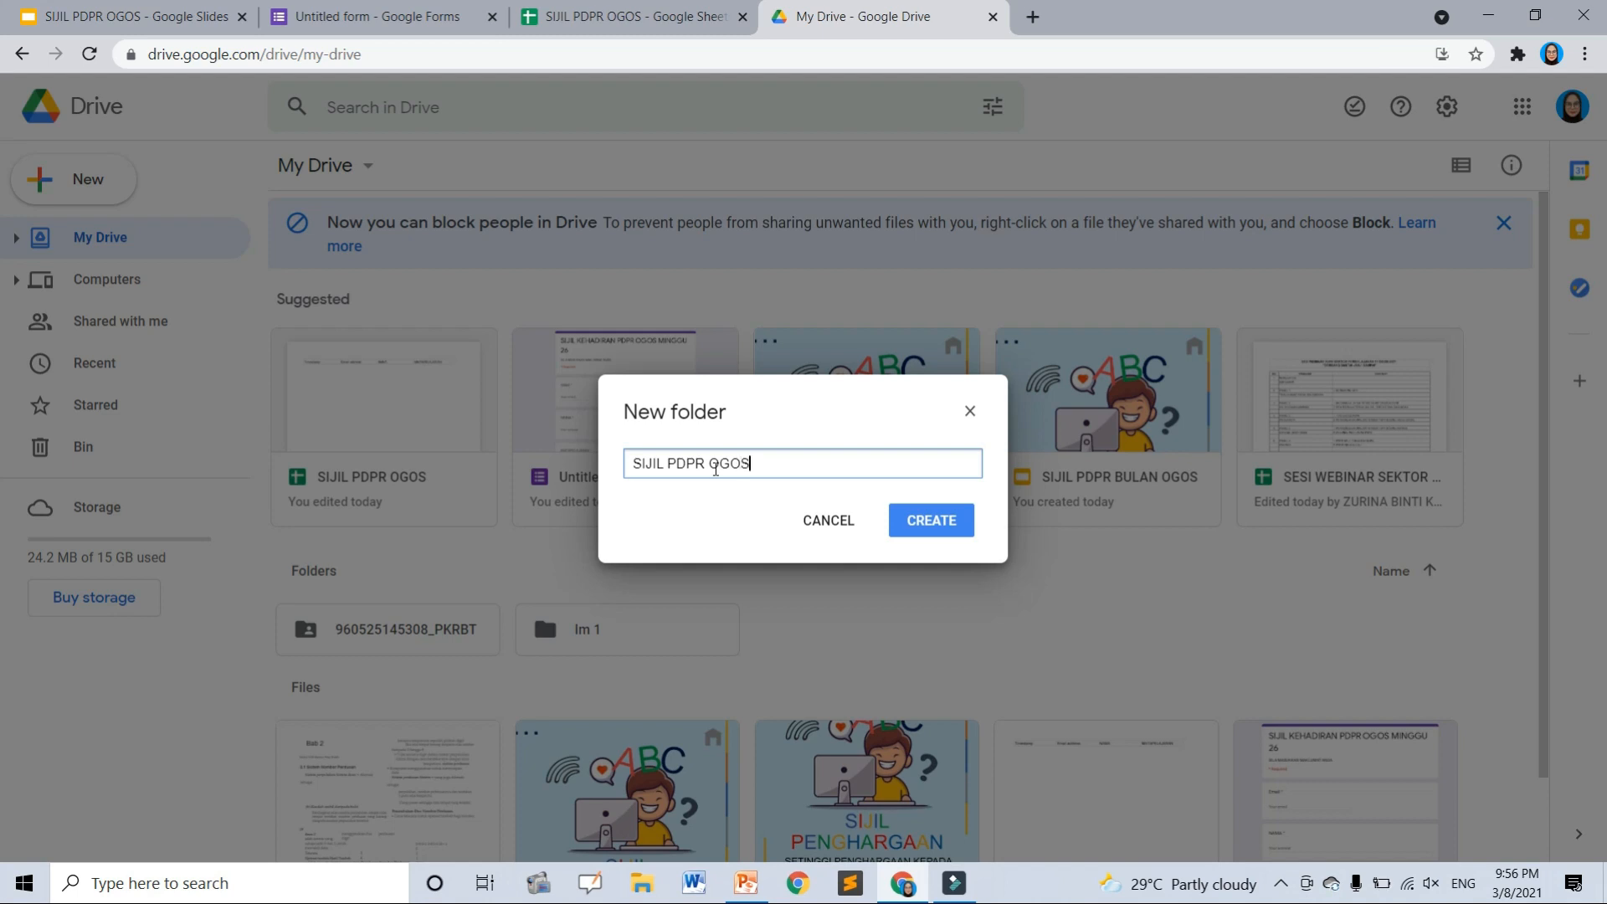
click(904, 531)
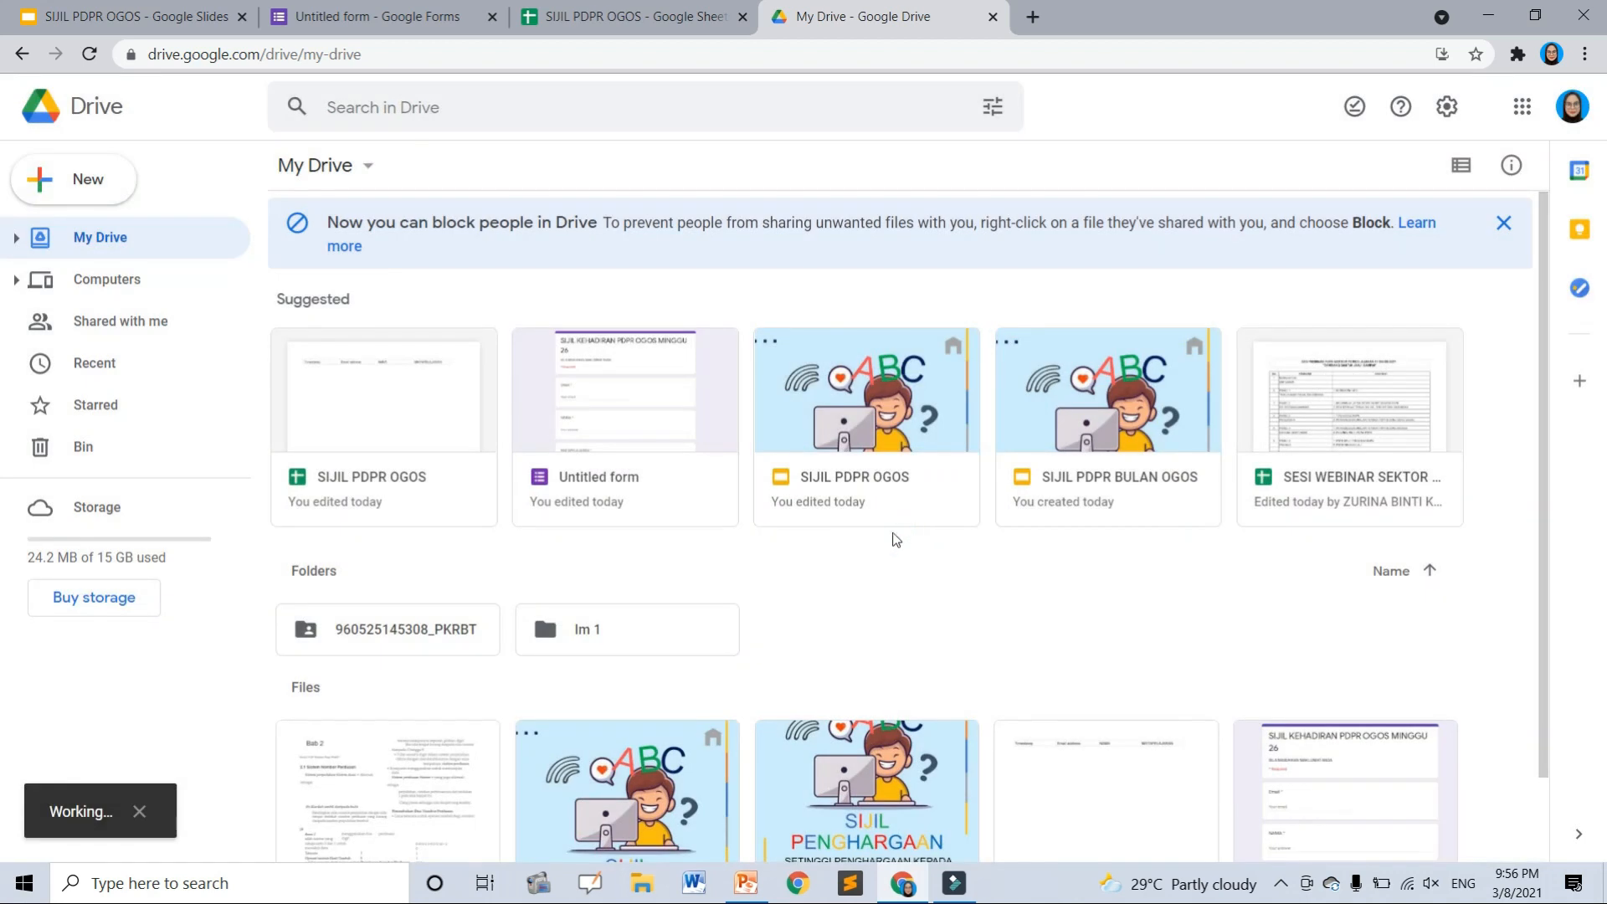
- Open the Autocrat job's destination folder picker
scroll(871, 556, down, 1)
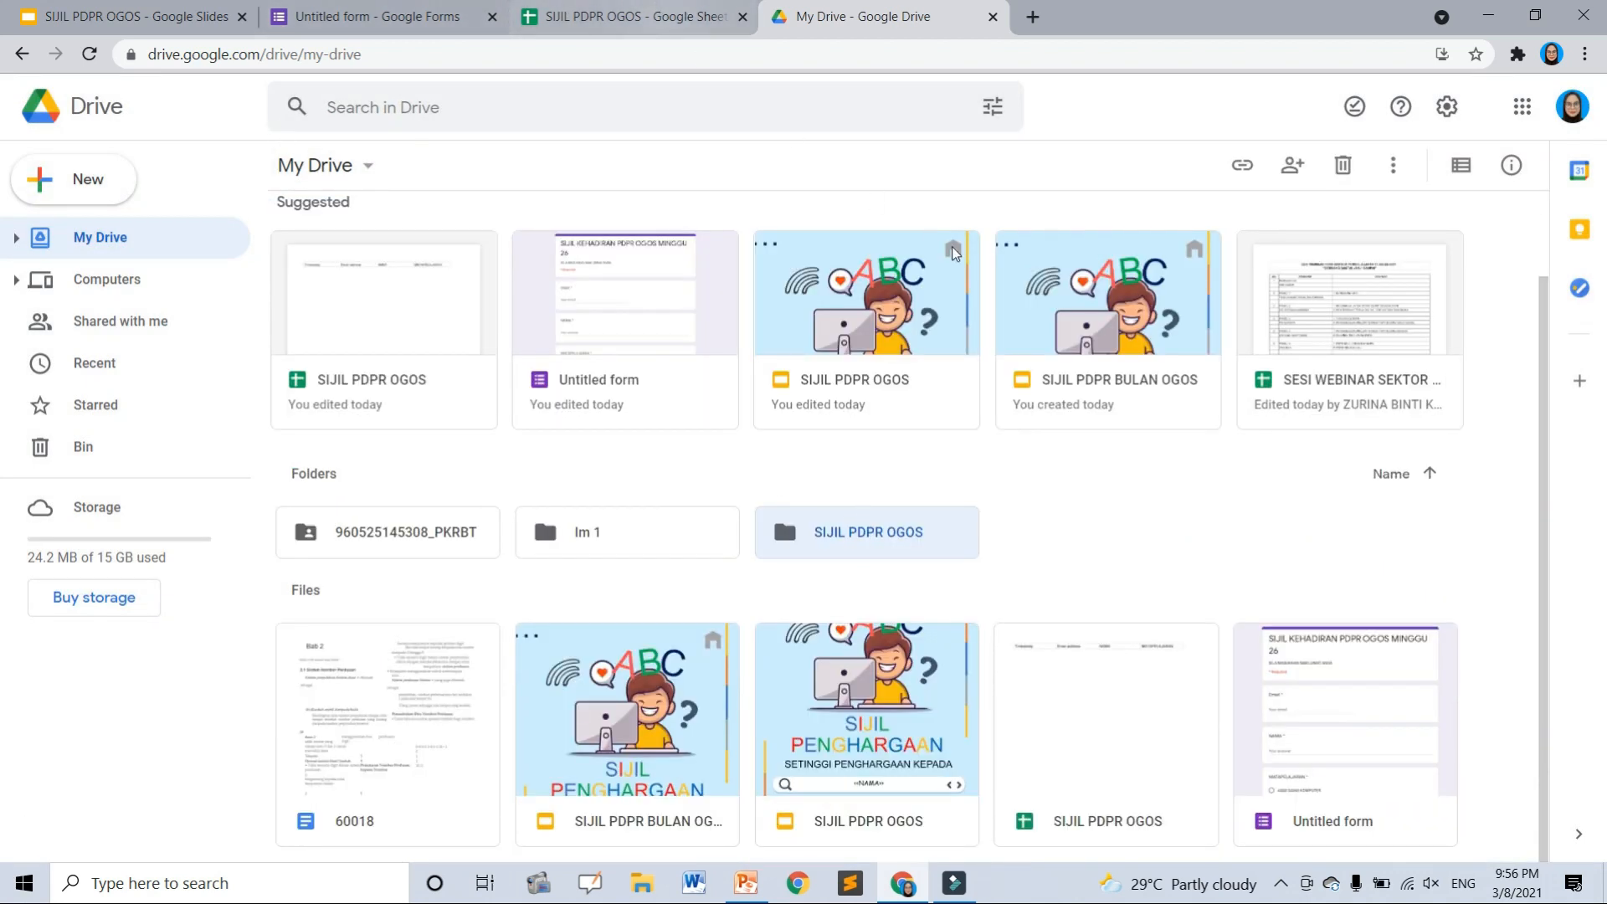
click(661, 10)
click(1063, 318)
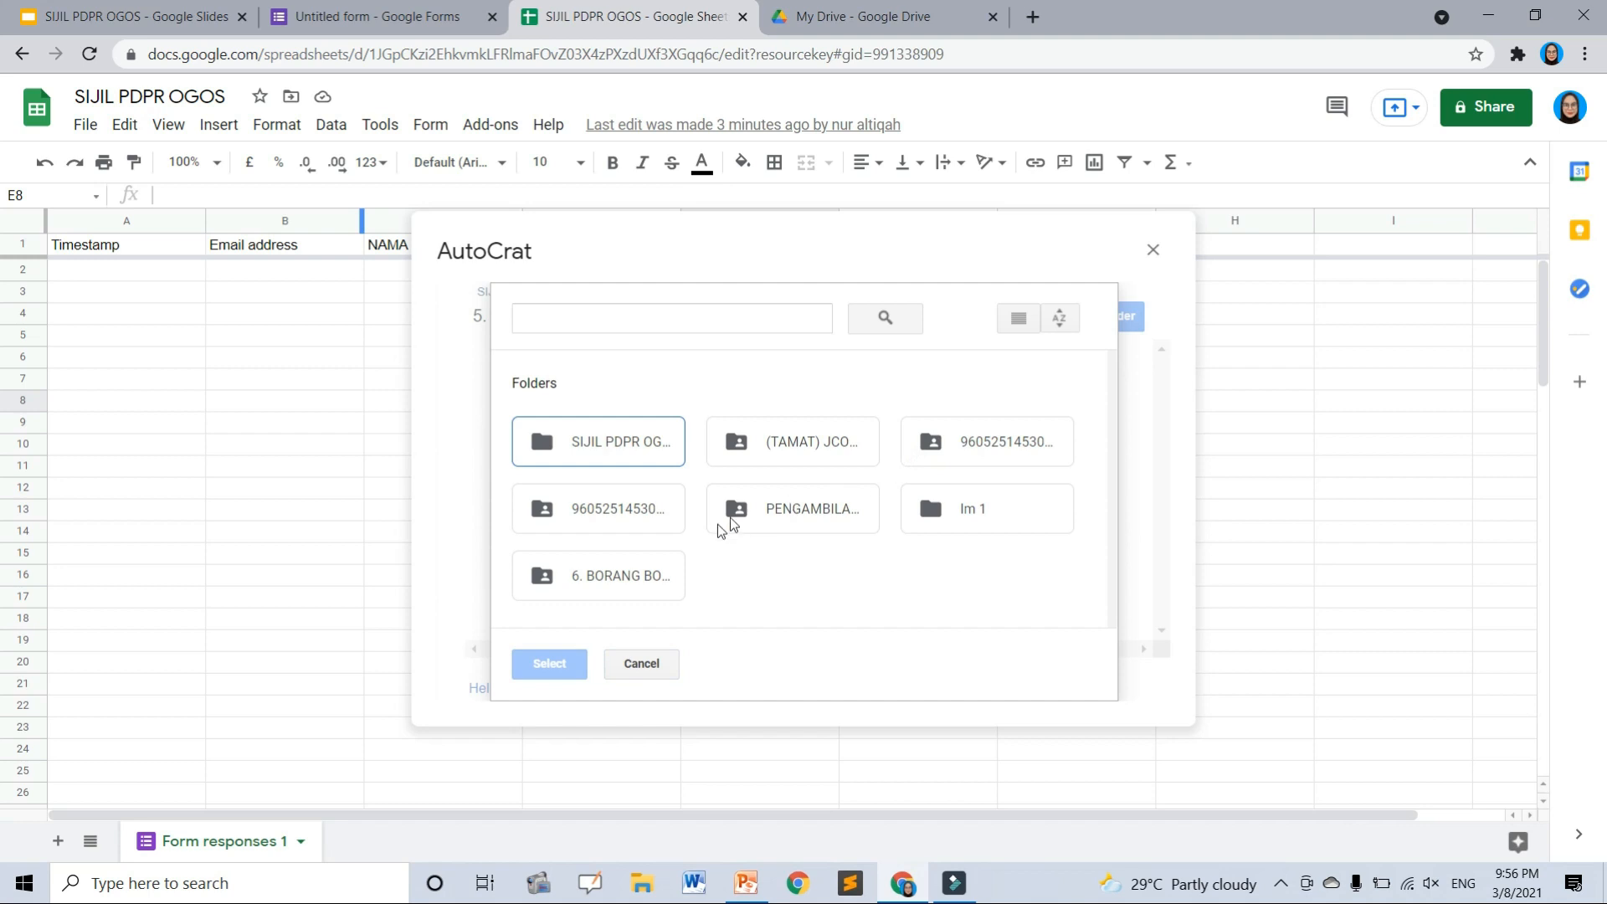
- Set SIJIL PDPR OGOS as the destination folder and remove My Drive
click(580, 442)
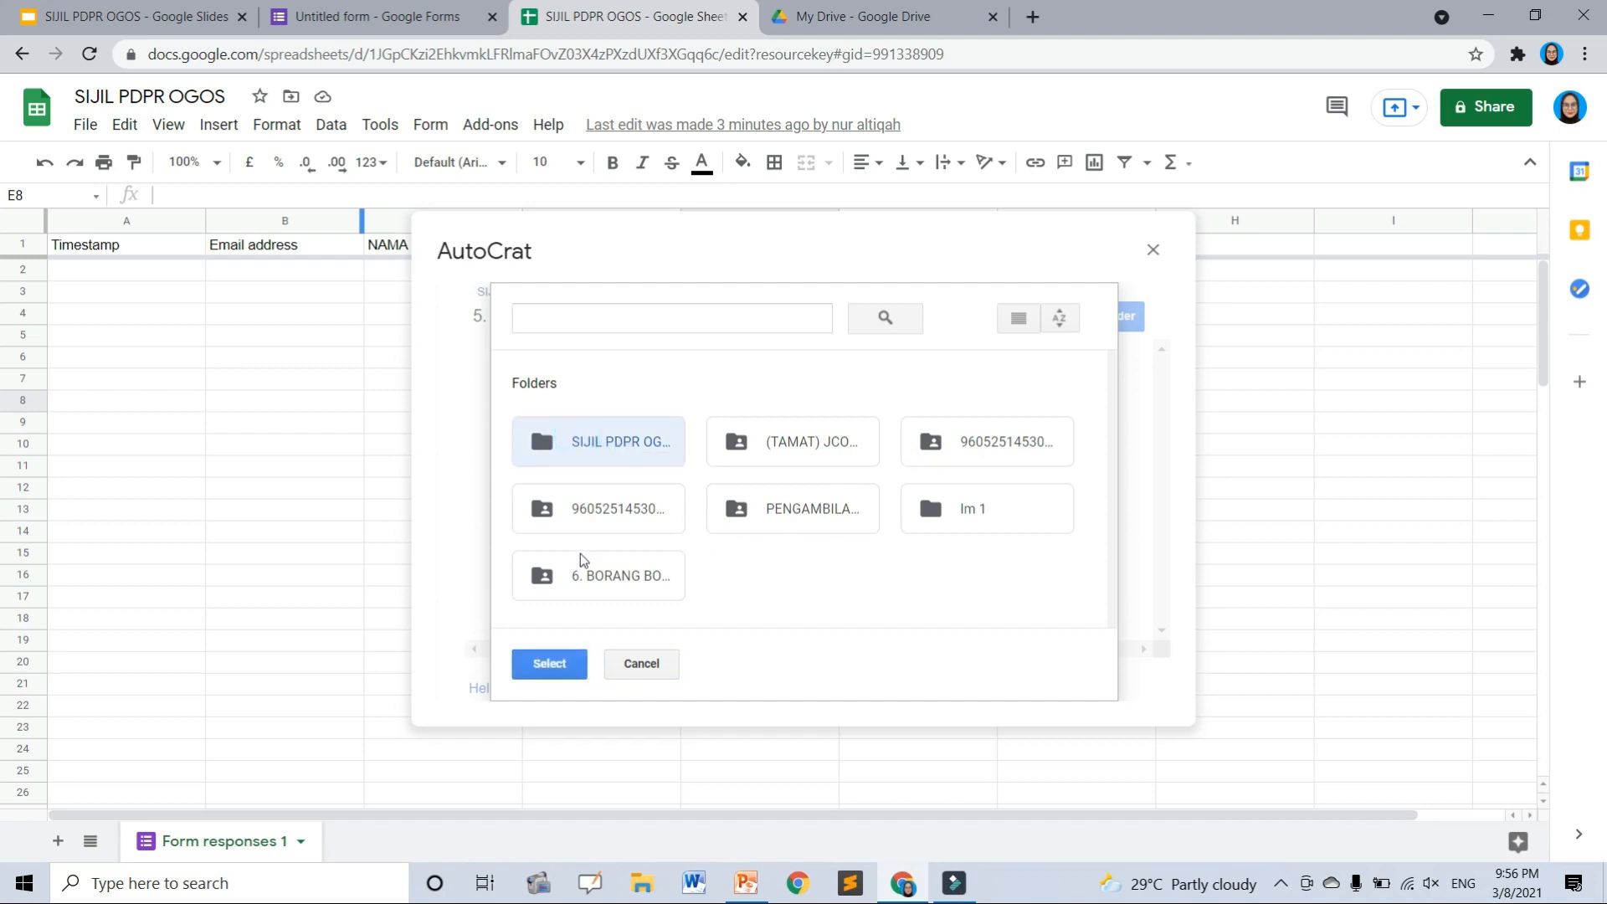
click(573, 668)
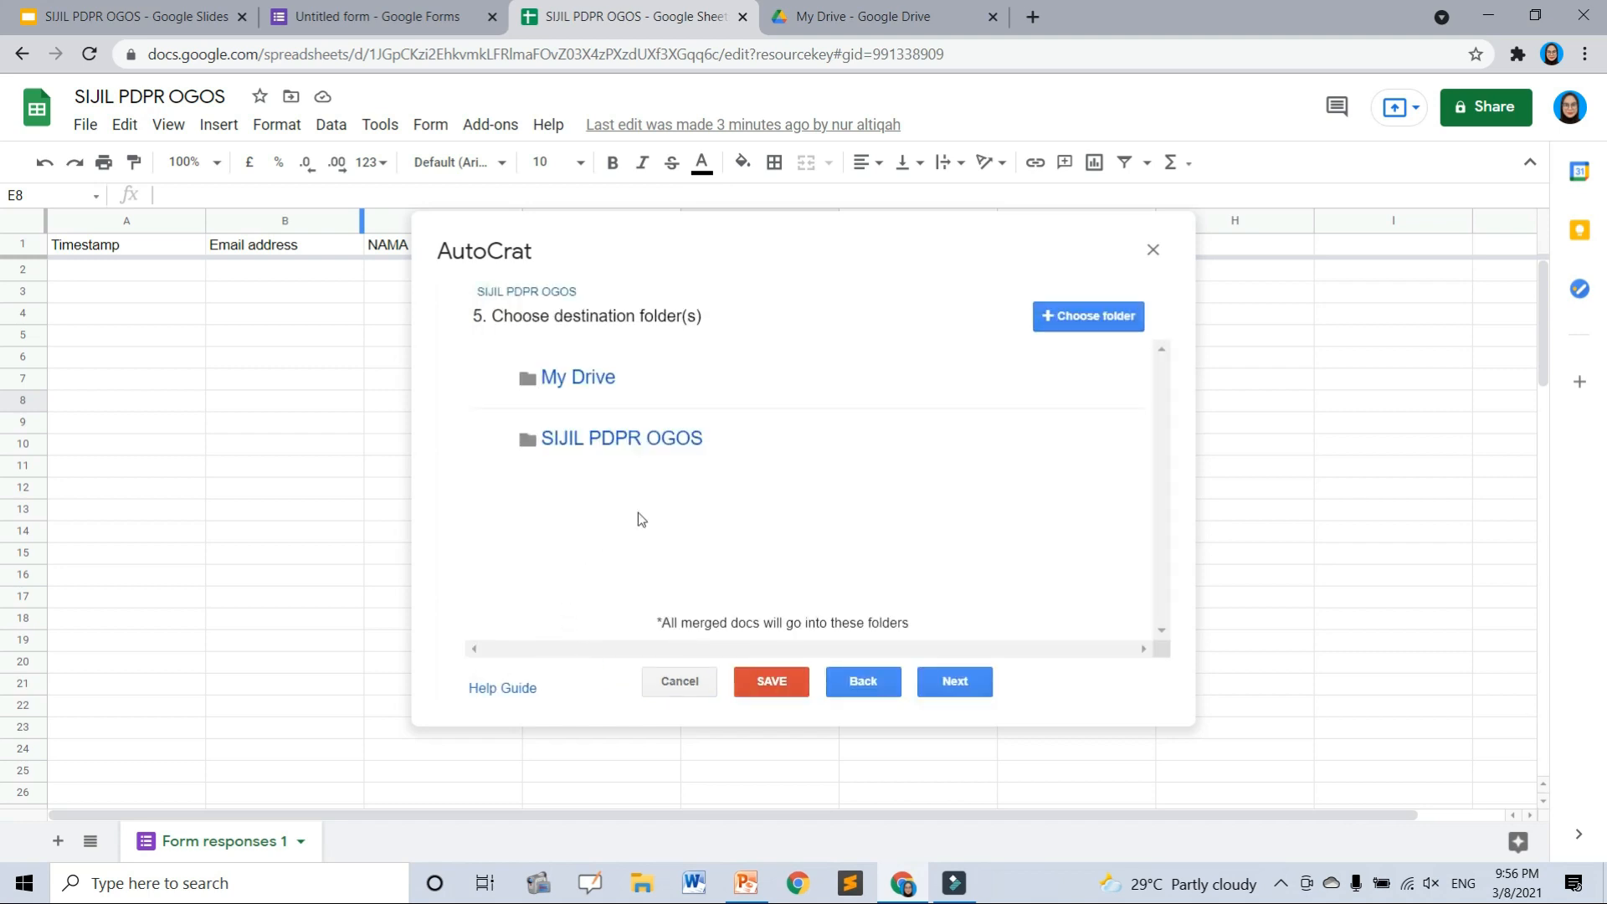
mouse_move(832, 388)
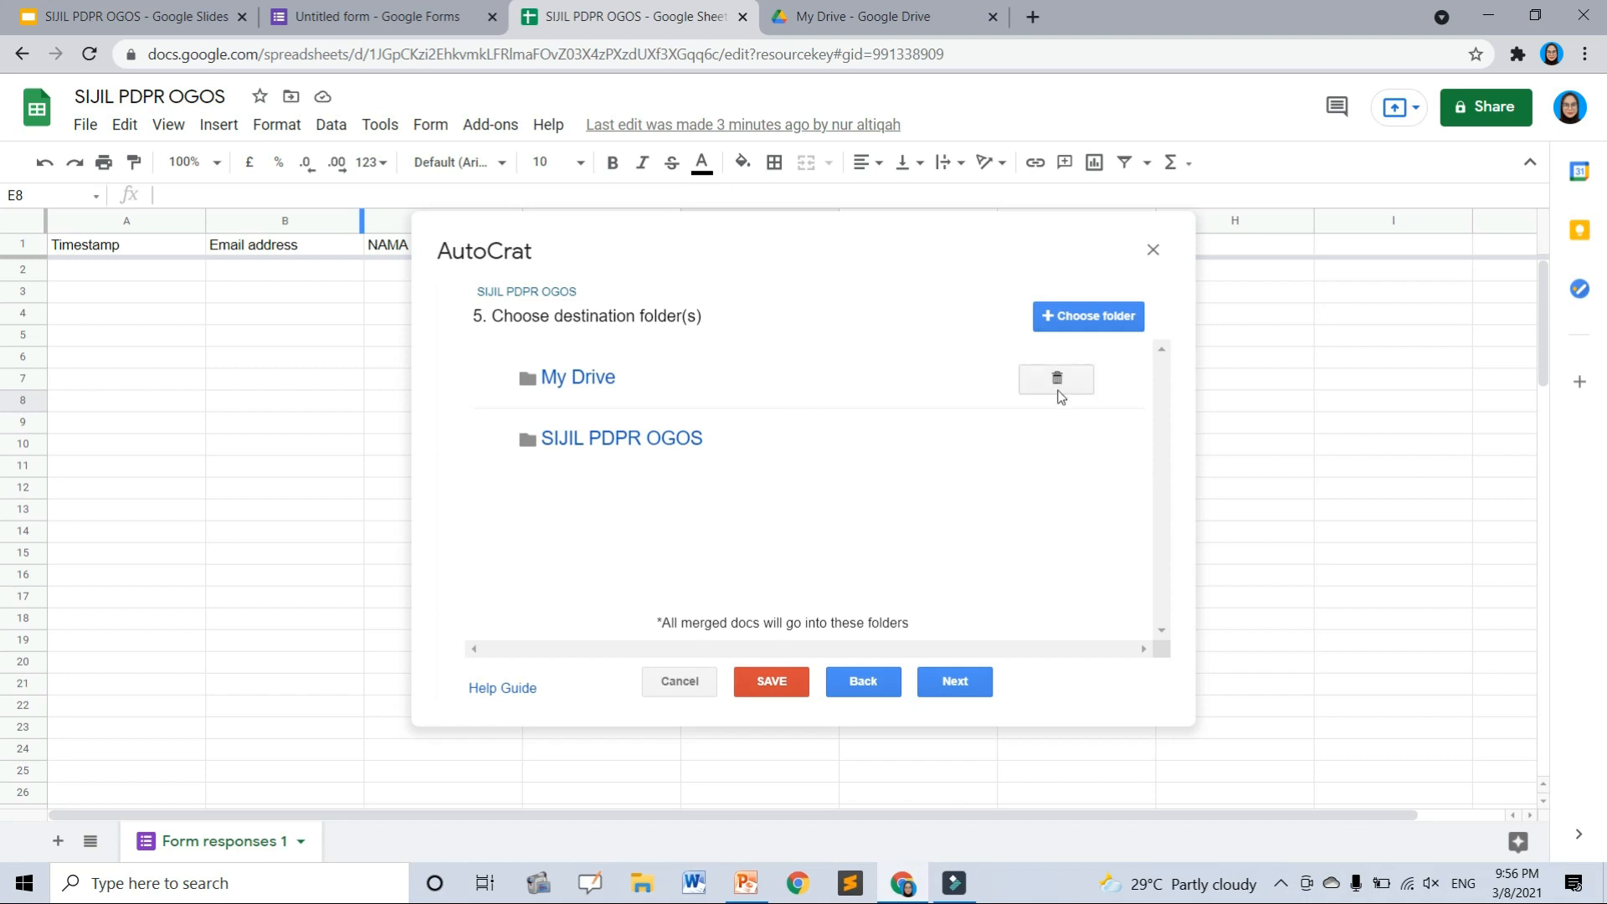
click(1060, 395)
click(1088, 471)
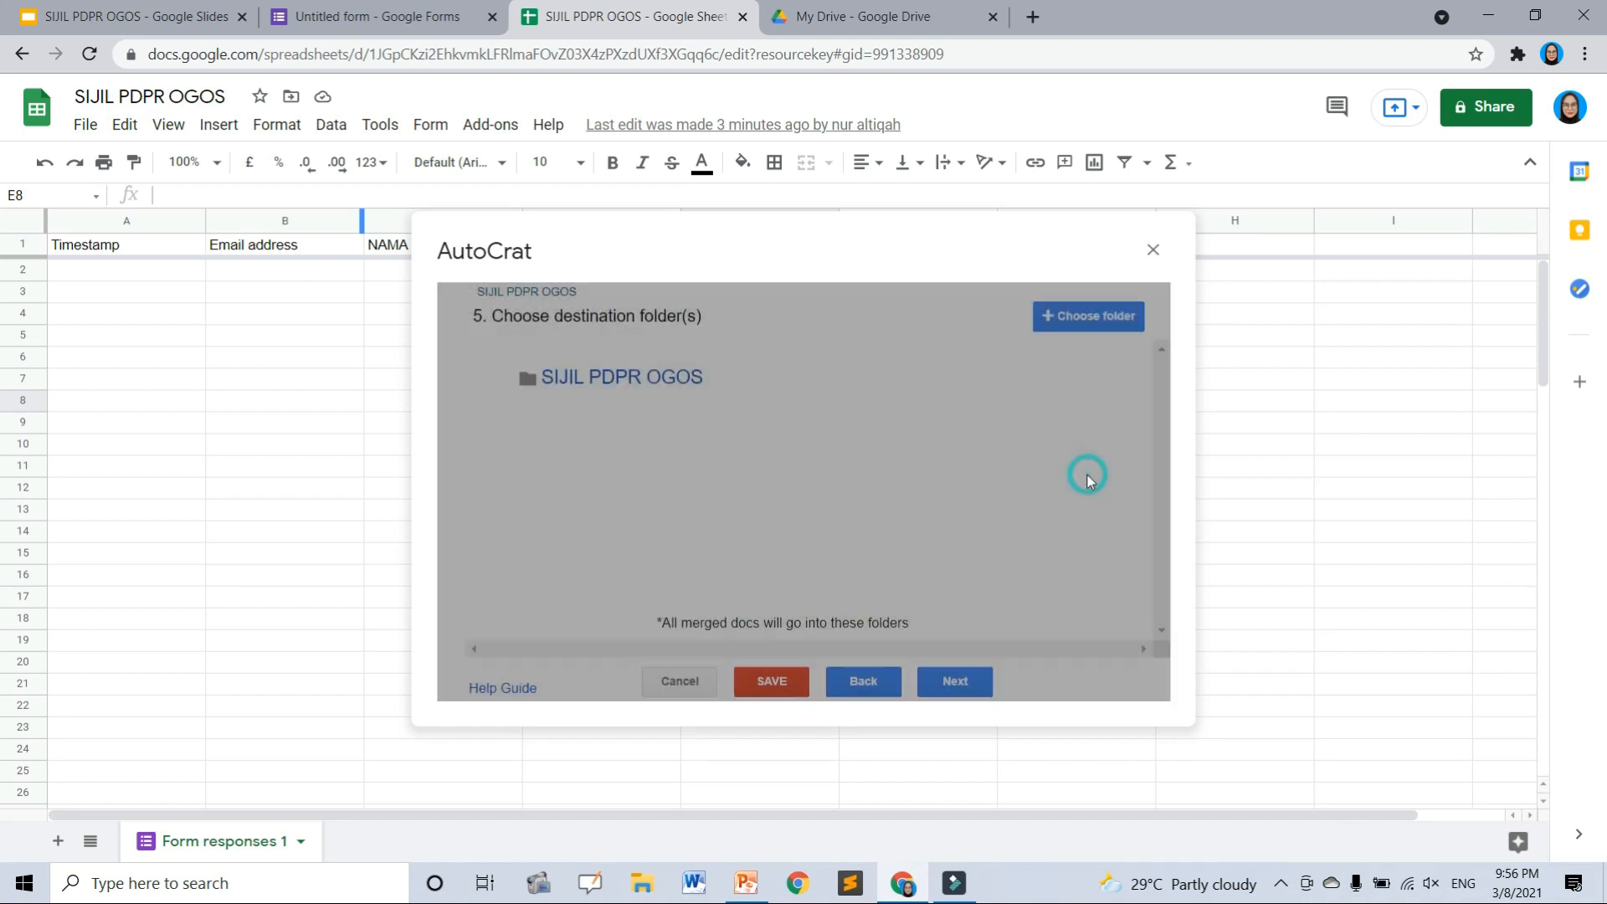
- Skip the dynamic folder and merge condition steps without changes
click(956, 682)
click(957, 683)
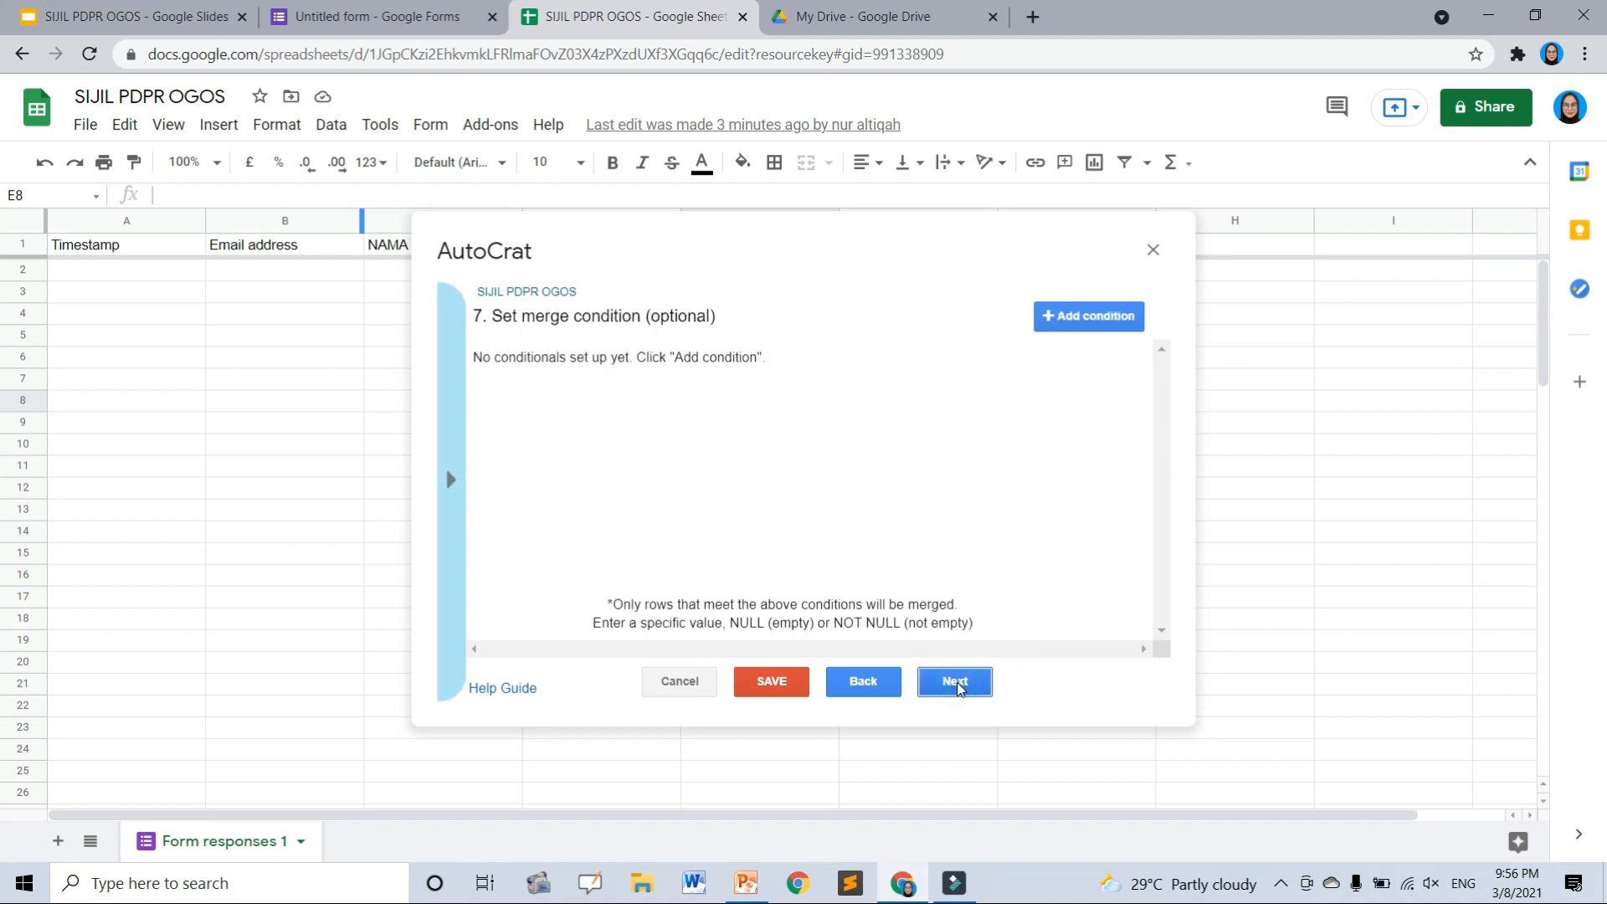
click(957, 682)
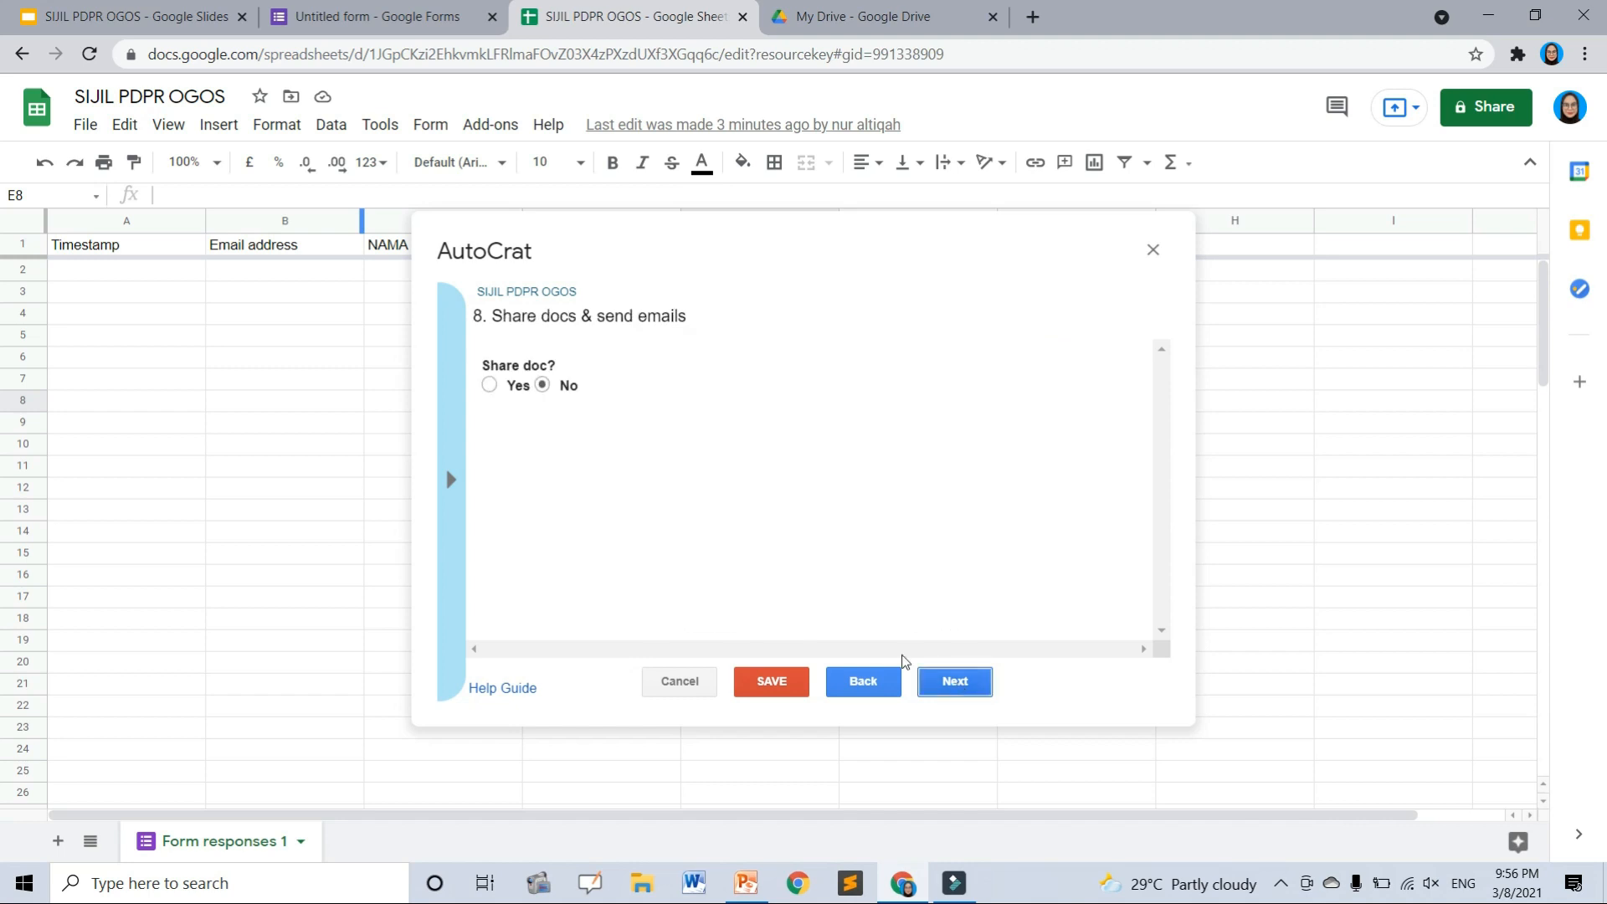
drag(501, 320, 710, 319)
- Set Share doc? to Yes and fill the email To field with the <<Email address>> merge tag
click(710, 318)
click(490, 385)
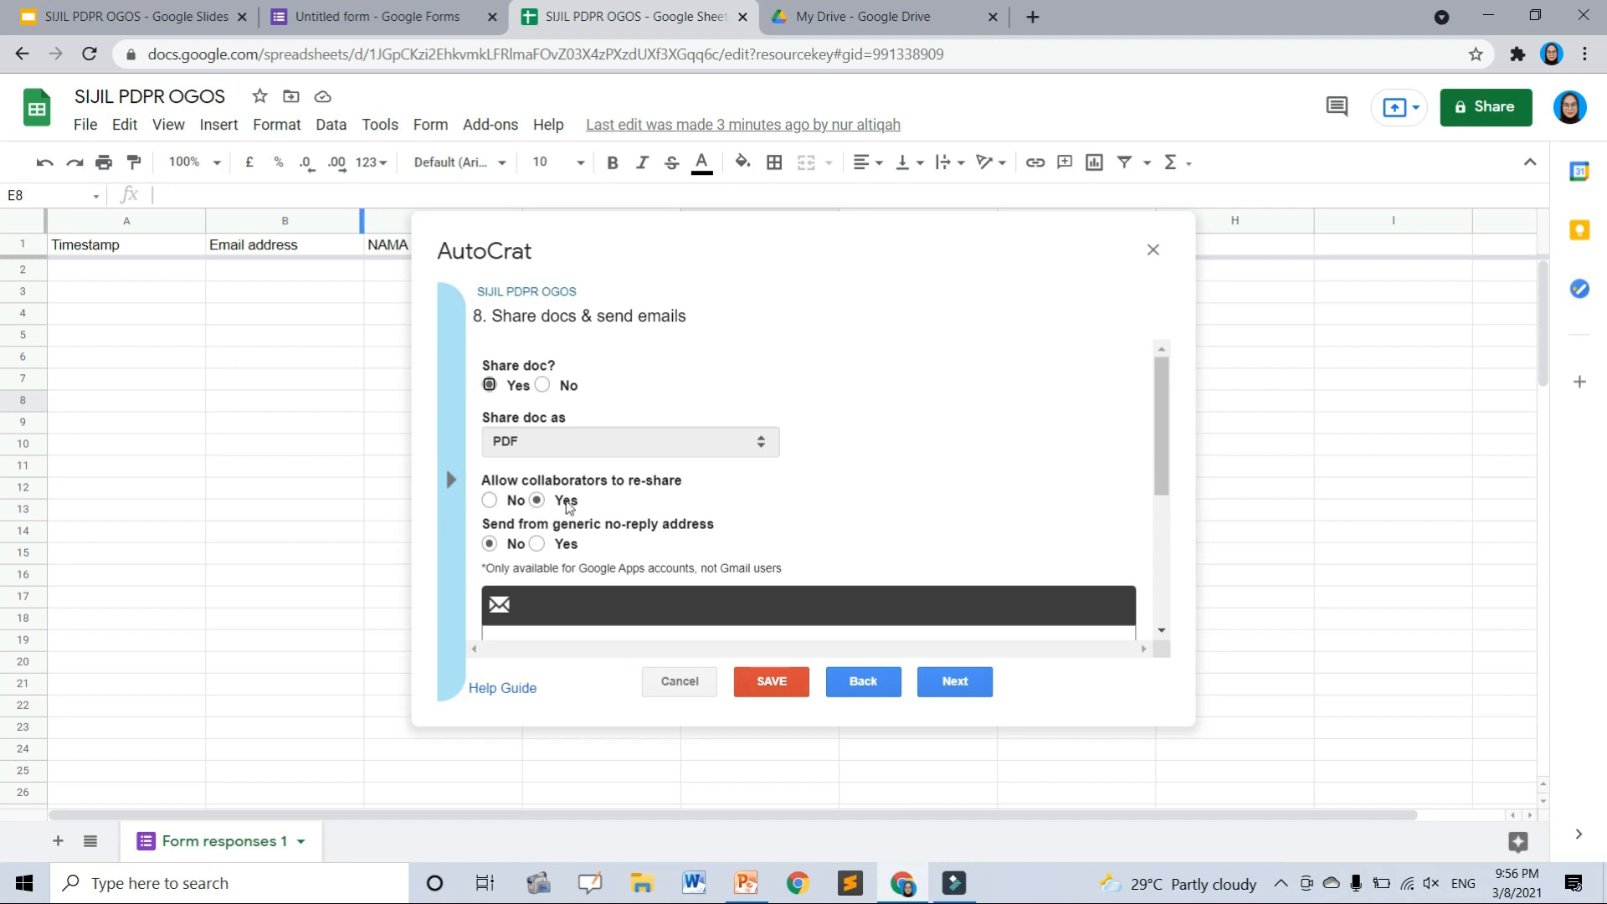
scroll(528, 436, down, 3)
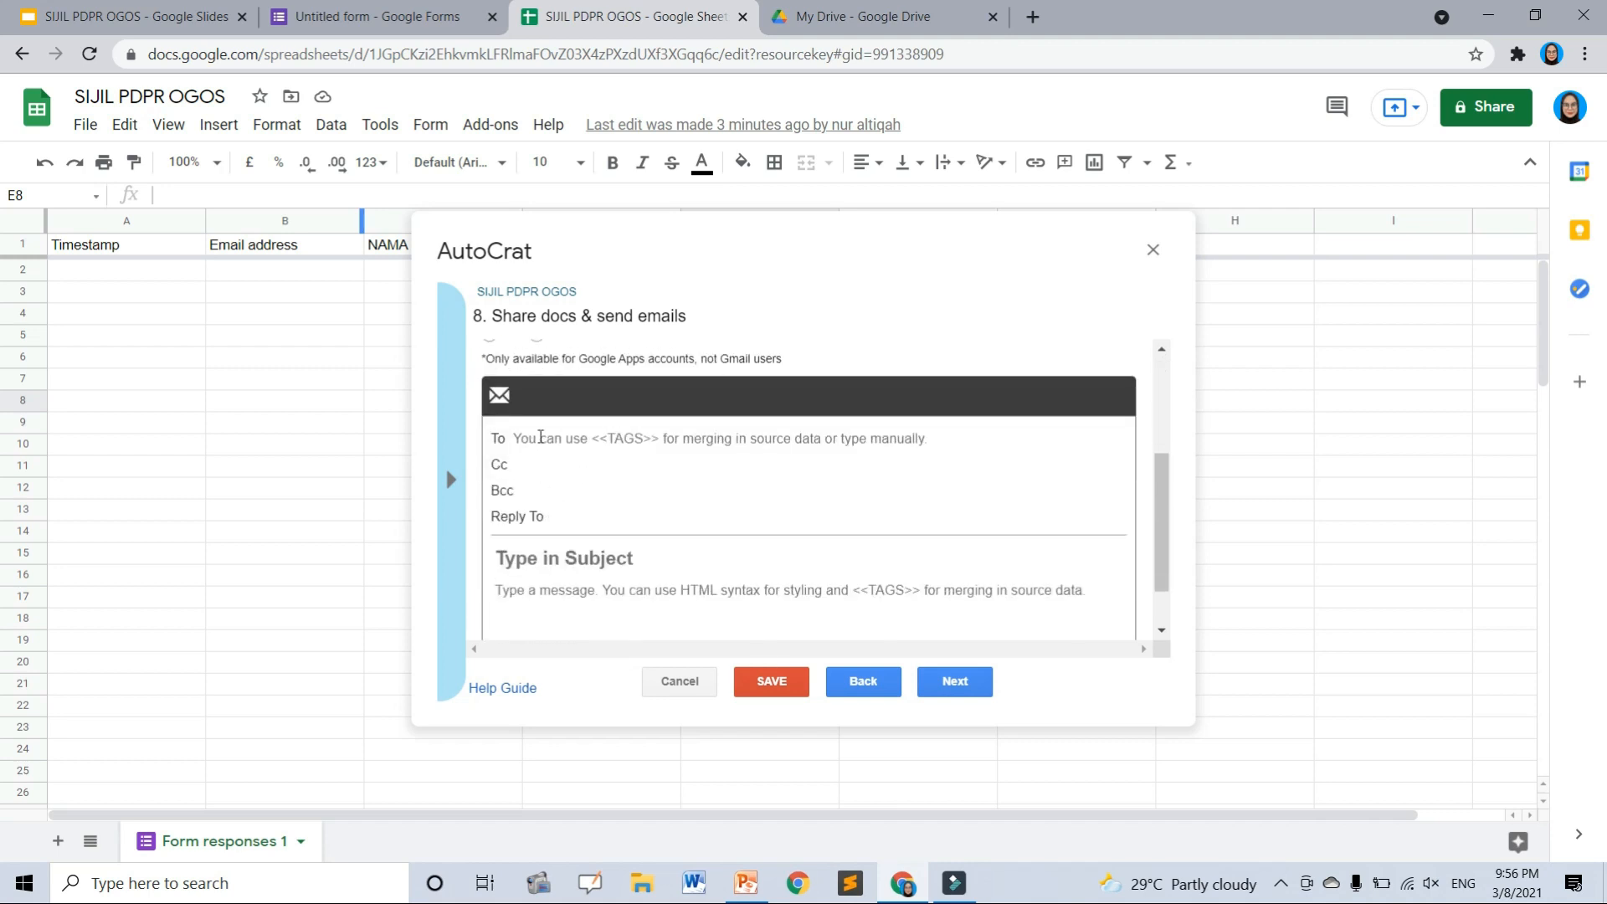
click(276, 248)
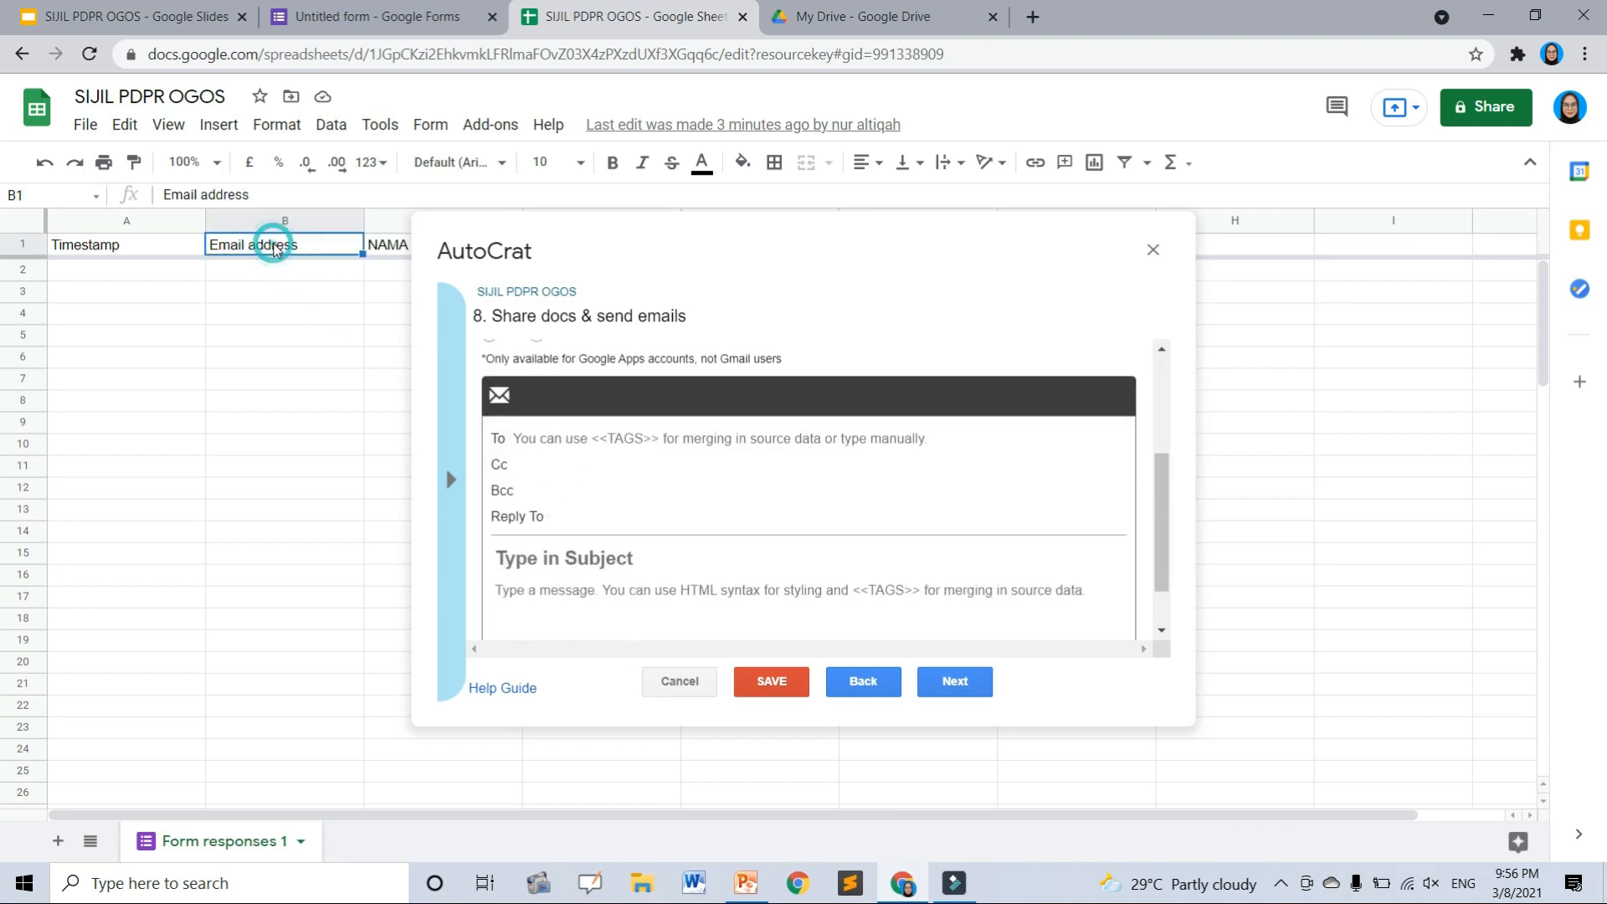
key(ctrl+c)
click(533, 430)
text(<<)
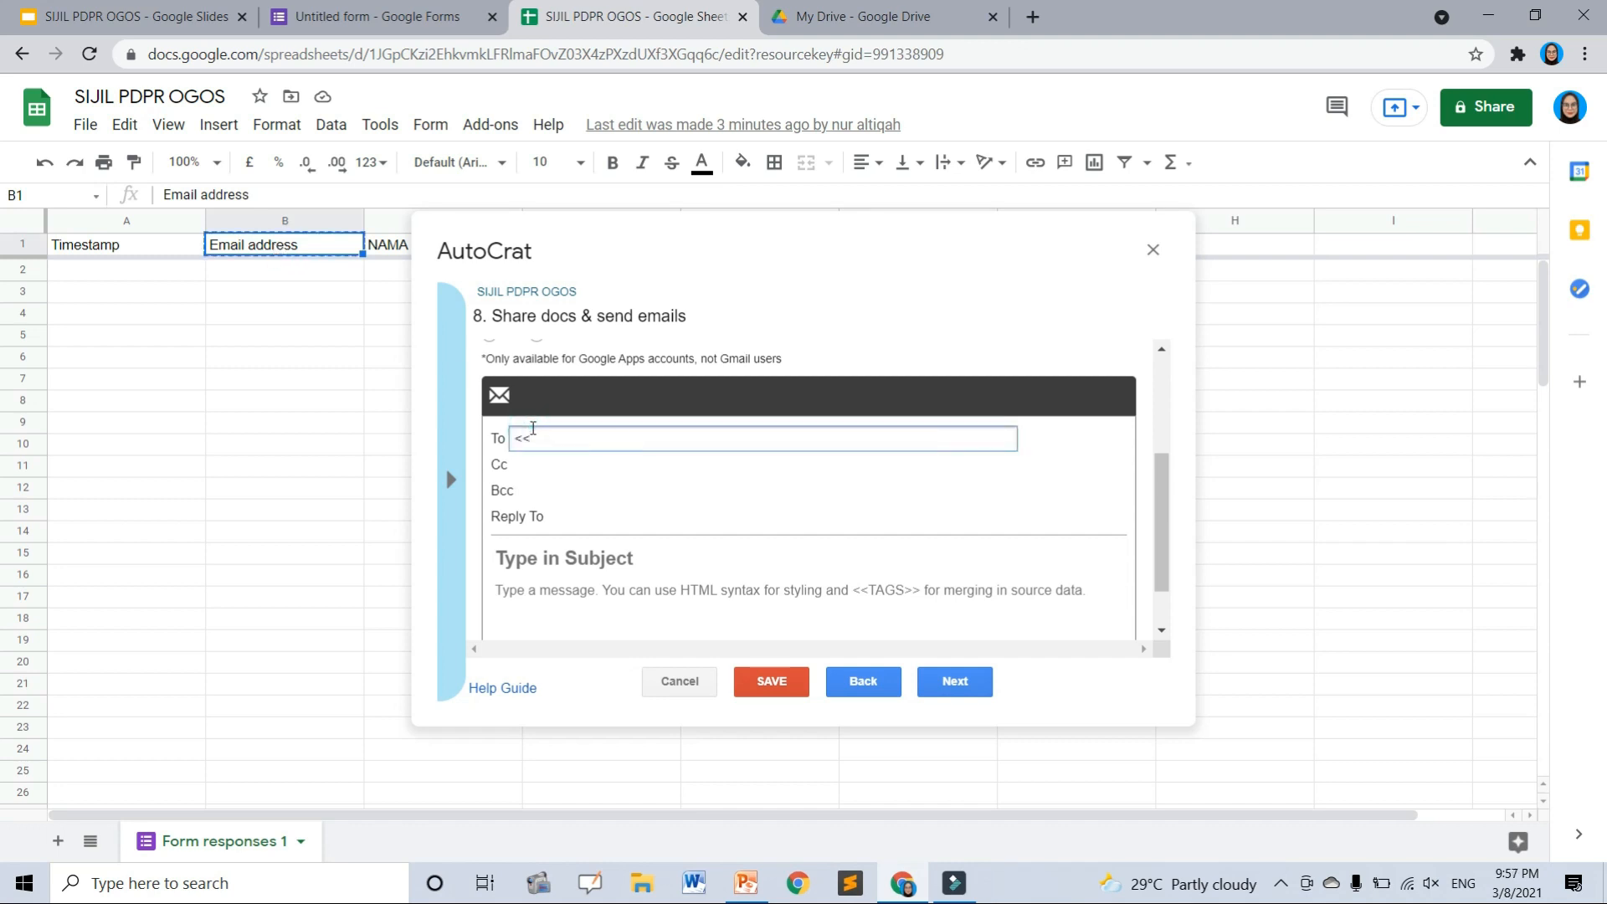
key(ctrl+v)
scroll(582, 493, down, 1)
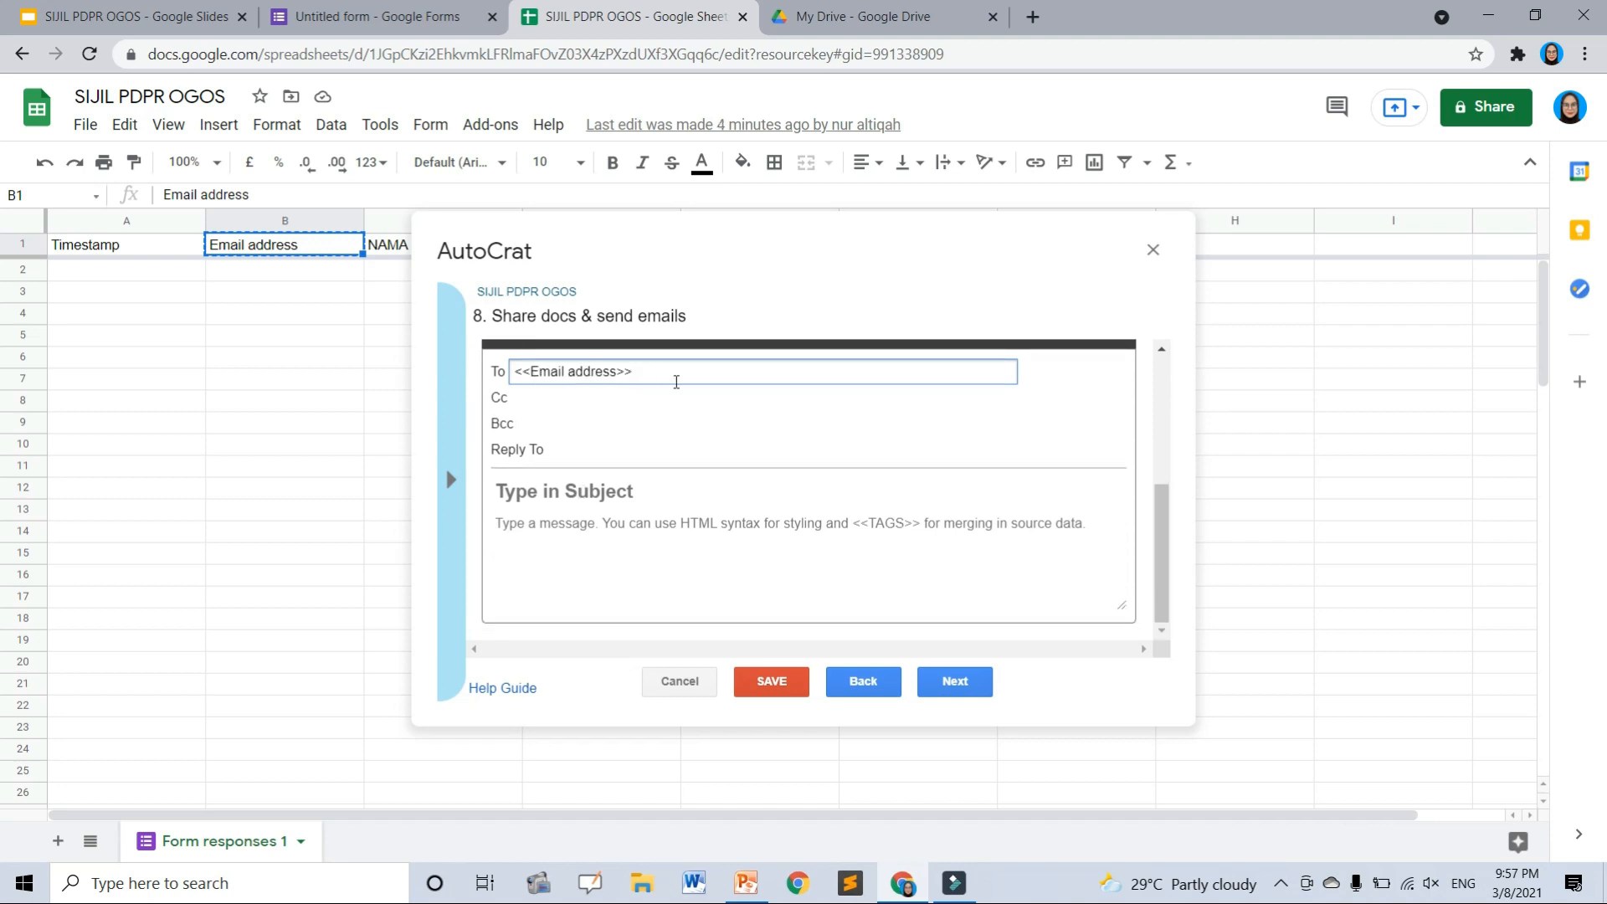
- Enter the email subject 'SIJIL KEHADIRAN PDPR MINGGU 26'
click(651, 406)
click(601, 491)
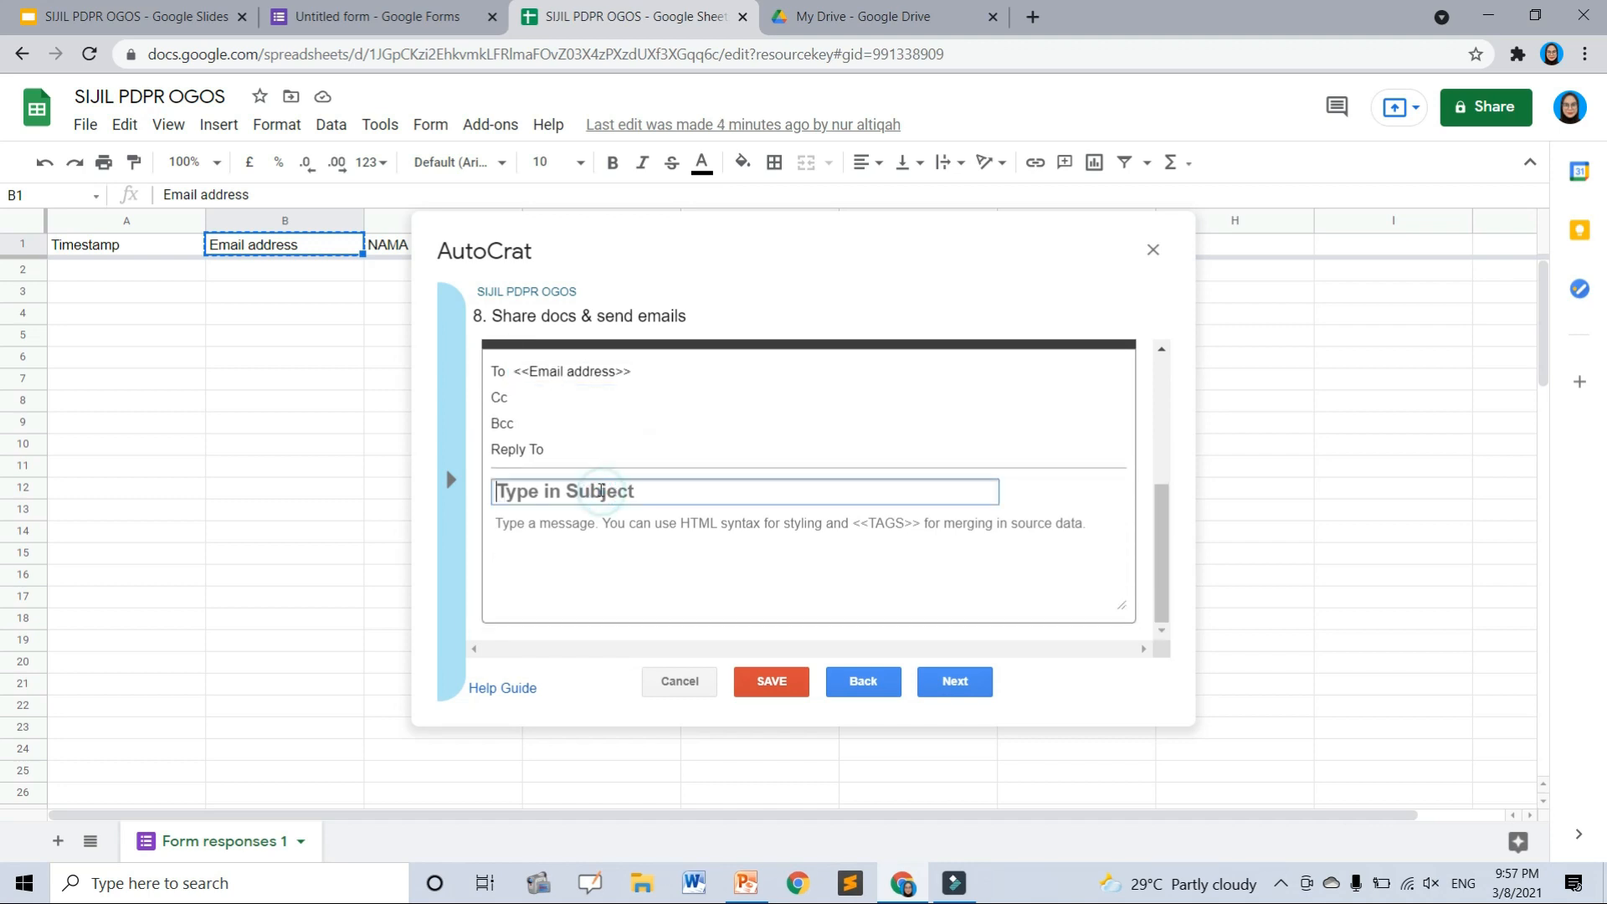
text(SIJIL KEHADRI)
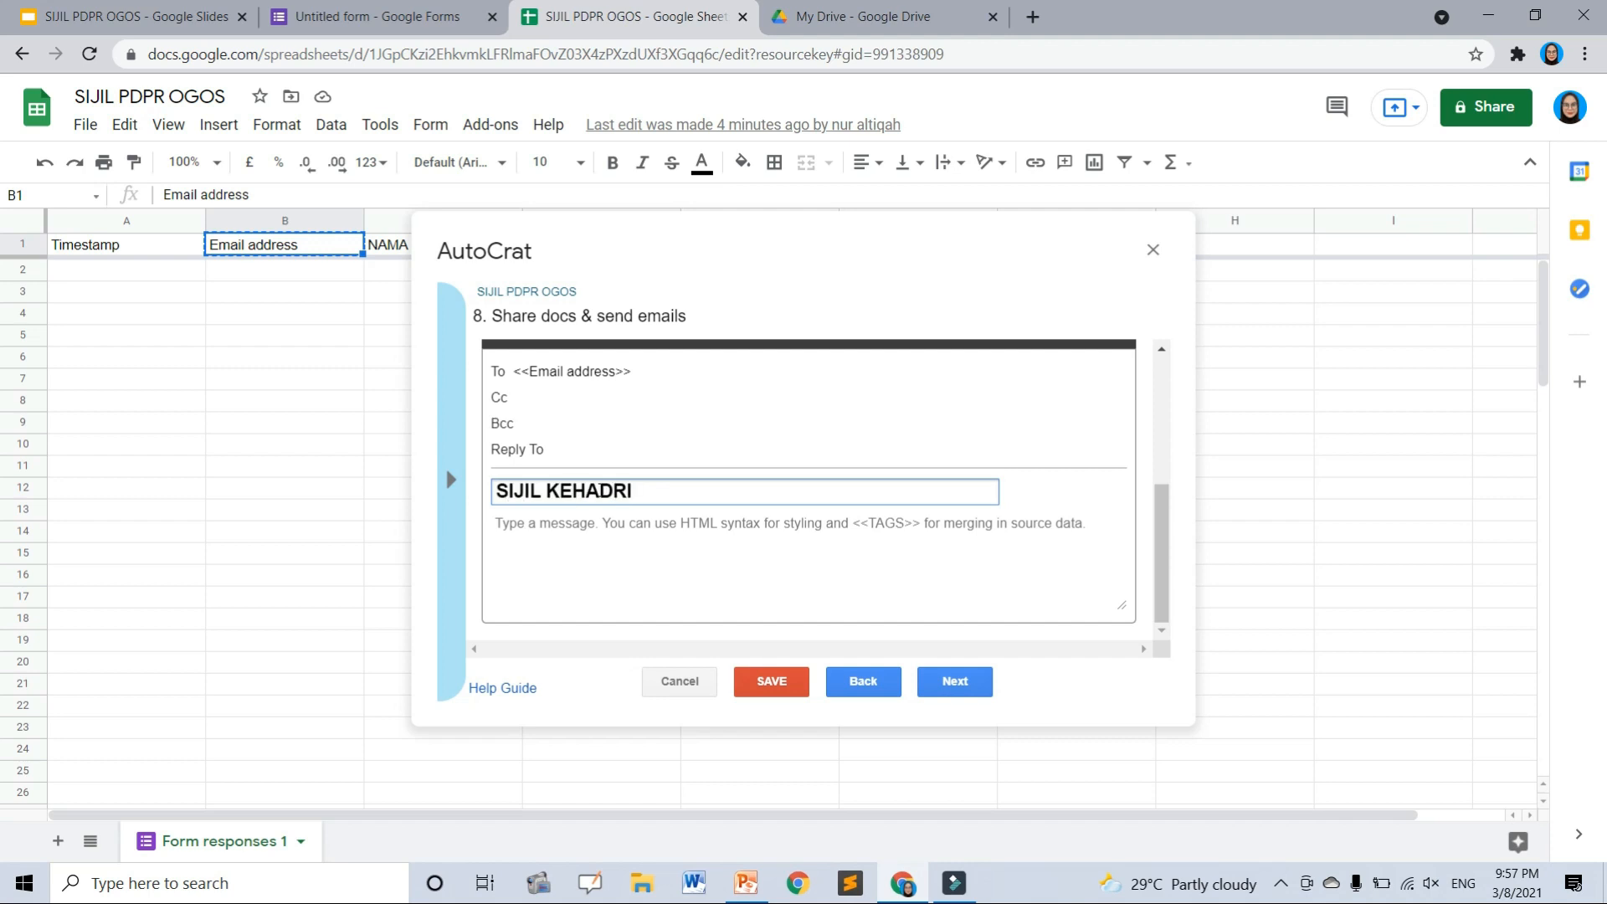
key(BackSpace)
key(BackSpace)
text(IRAN PDPR MIGGU)
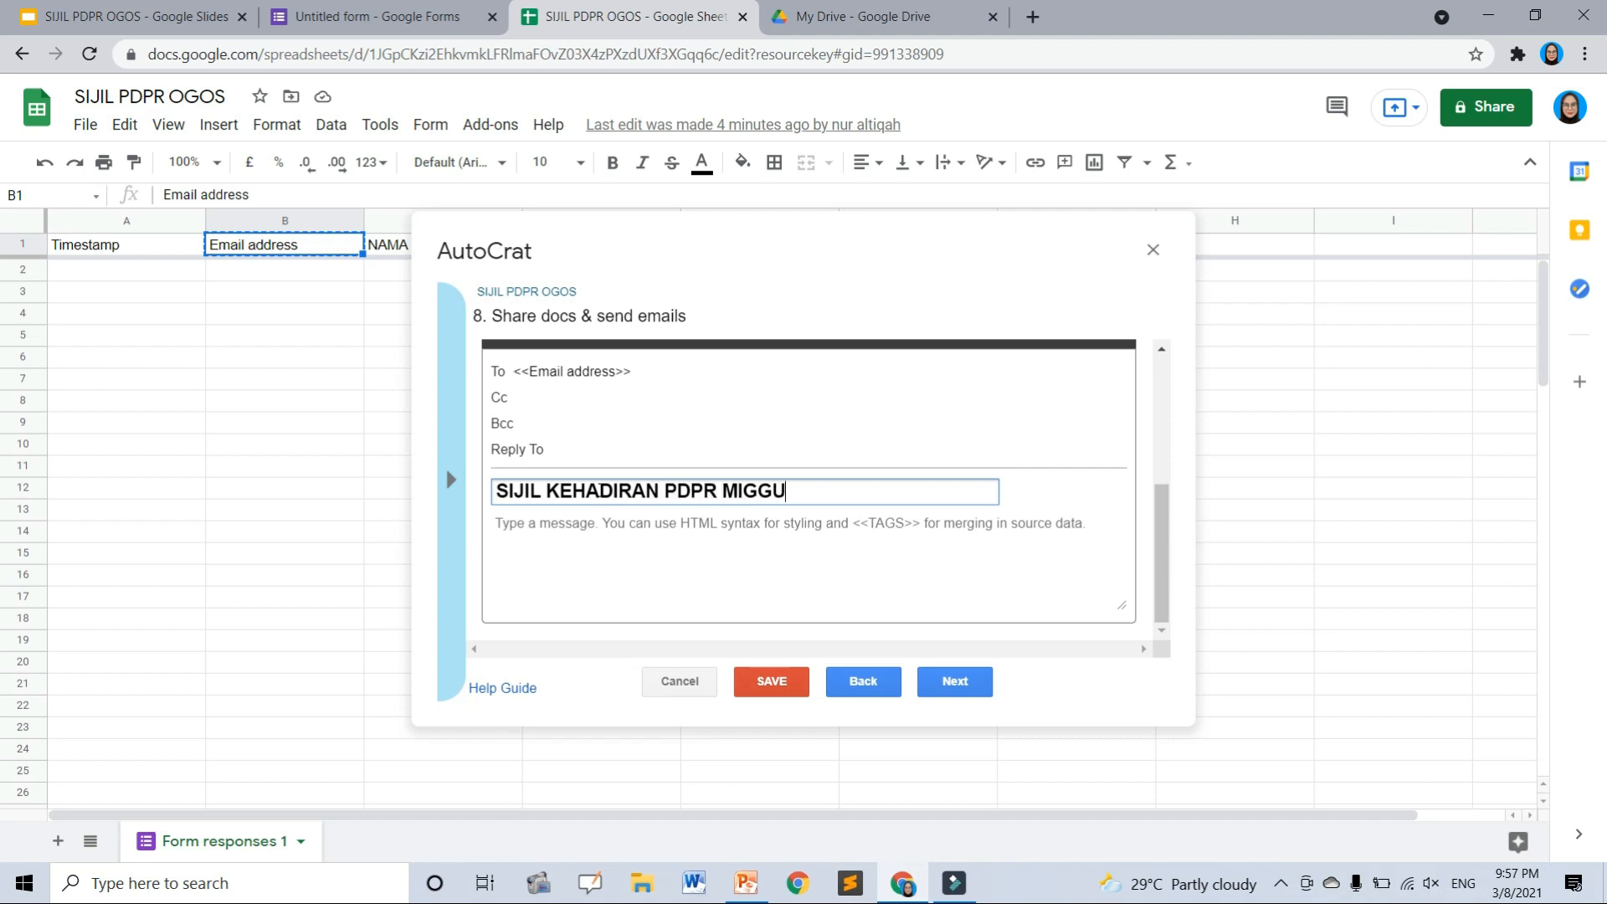
key(BackSpace)
key(BackSpace)
key(BackSpace)
text(NGGU 26 BAG)
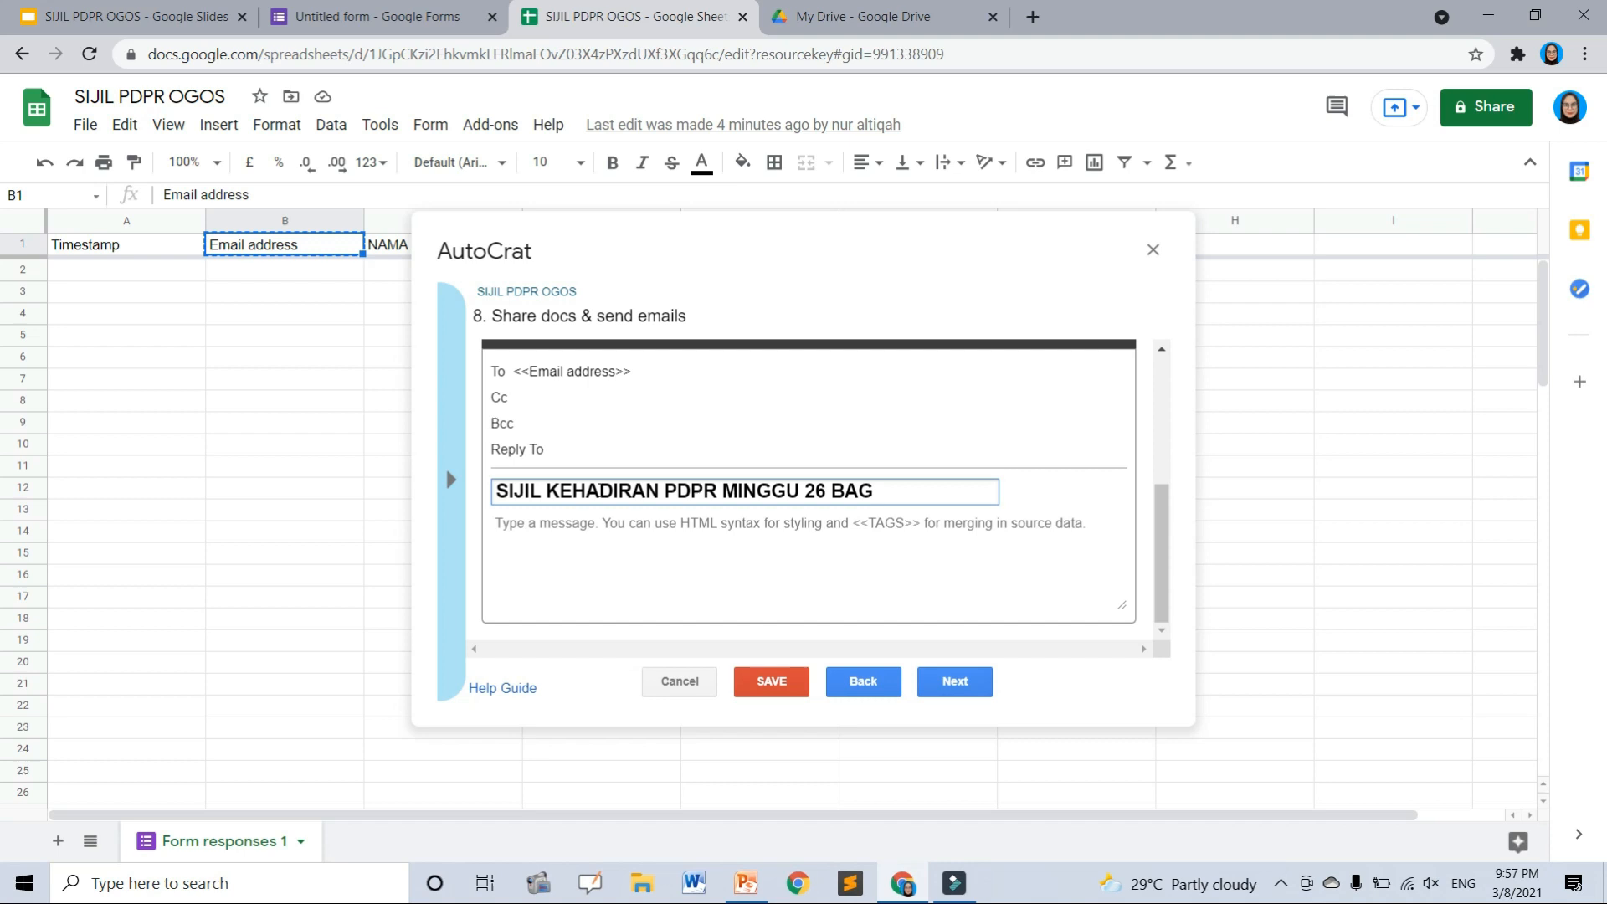
key(BackSpace)
key(BackSpace)
key(BackSpace)
key(BackSpace)
- Write the message body 'Tahniah di atas kehadiran … minggu dan berjaya menyiapkan tugasan yang'
click(545, 530)
text(Ta)
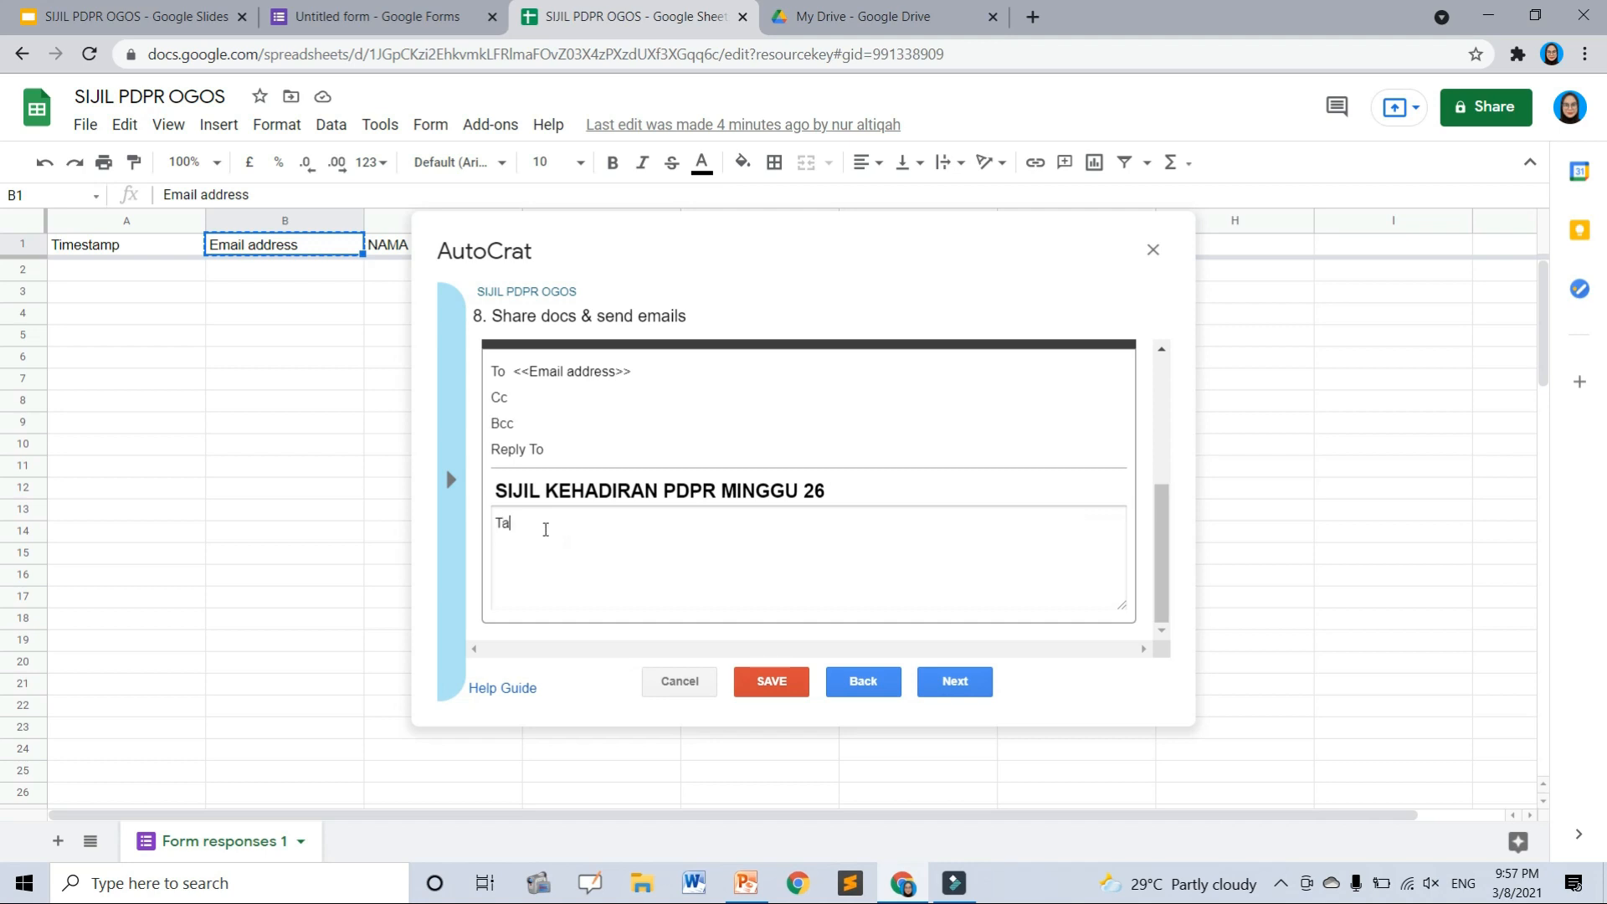
text(hniah di atas kehadiran PDPR)
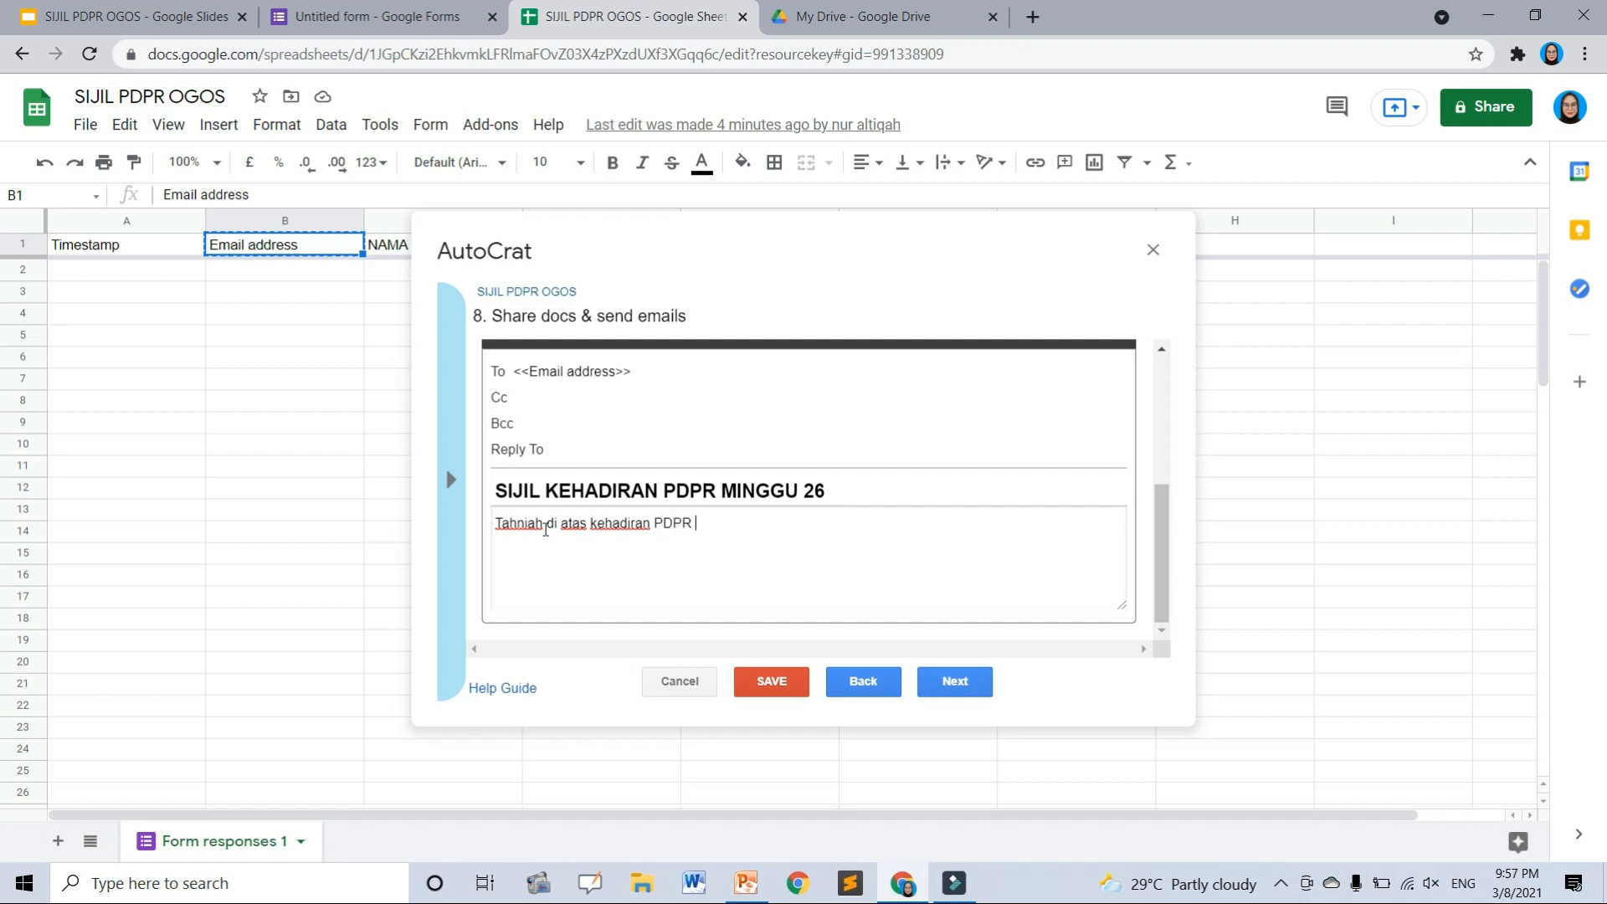
text(minggu da)
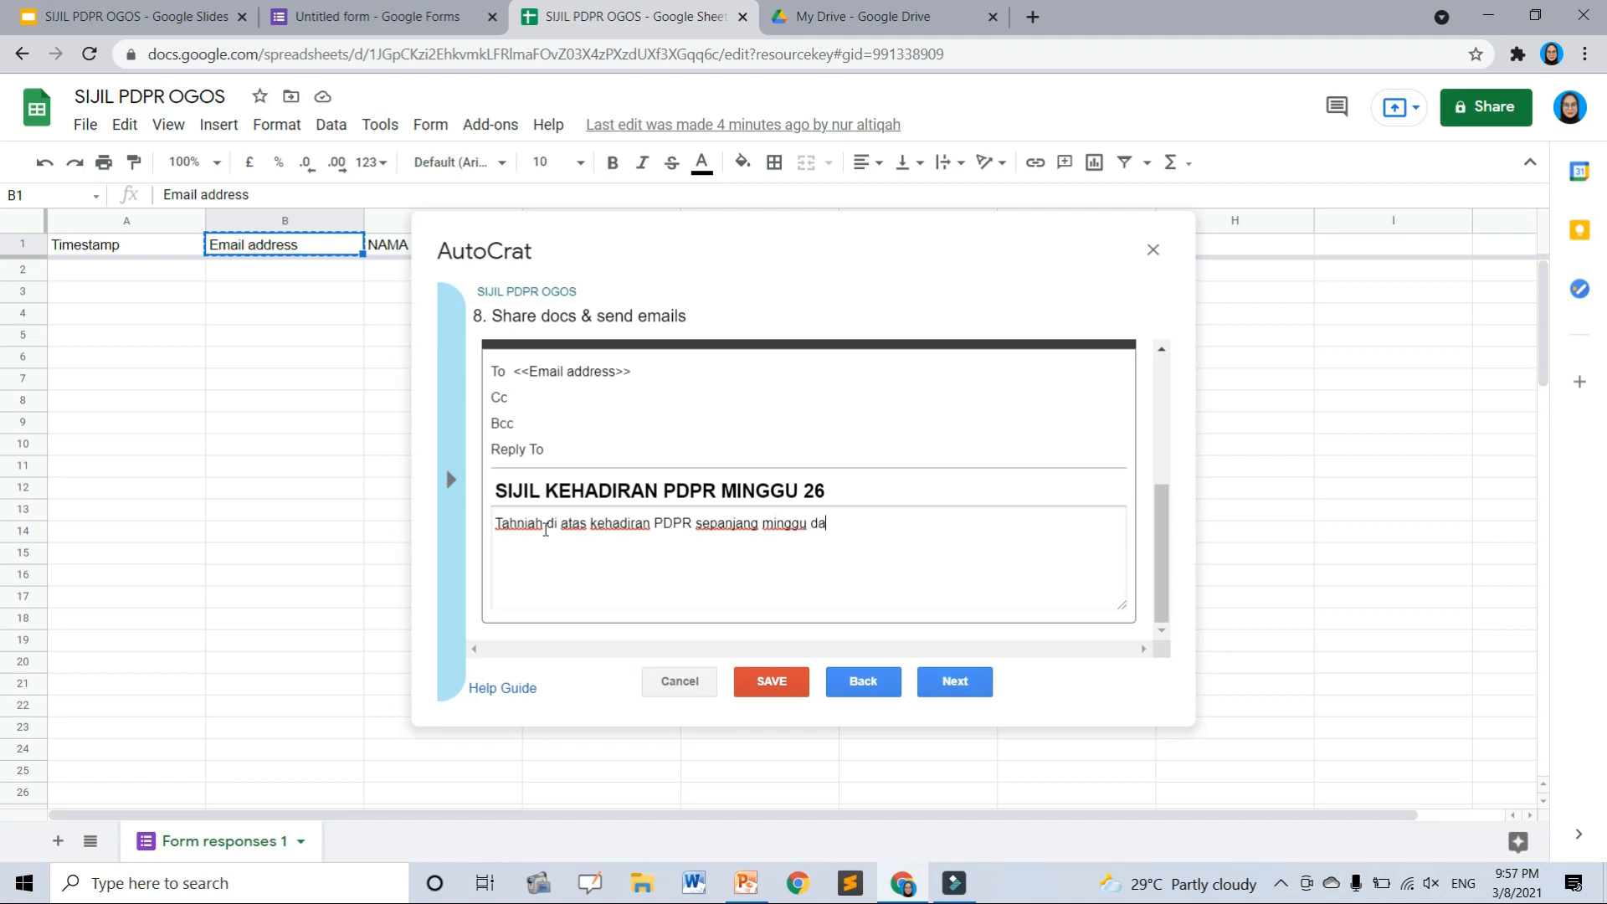
text(n berjaya menyiapka)
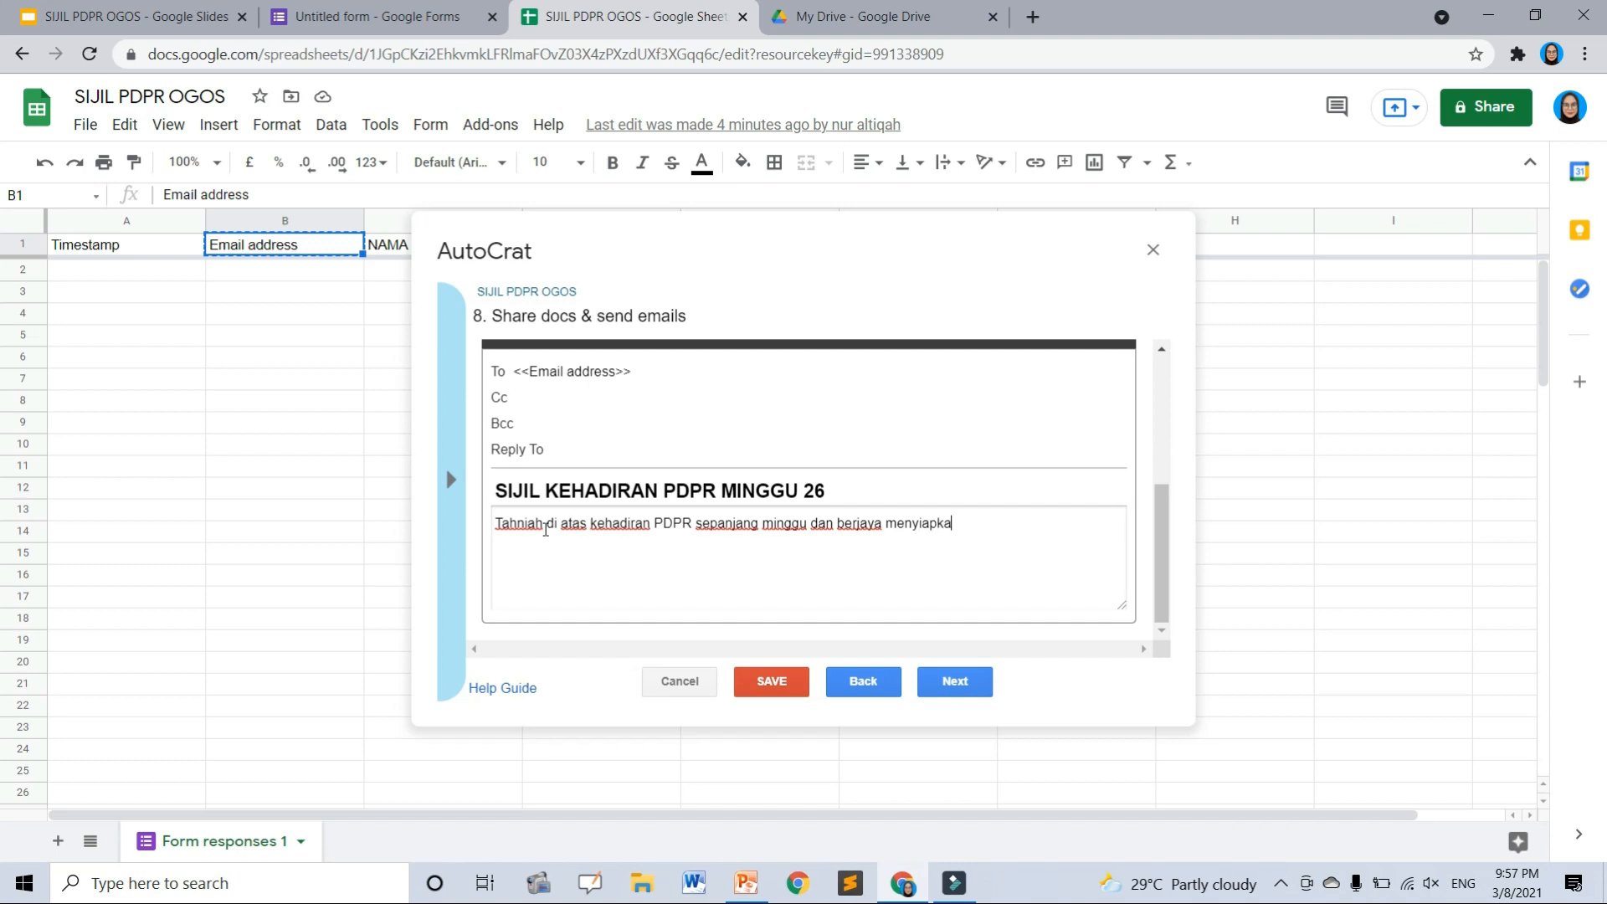
text(n tugasan yang diberi :)
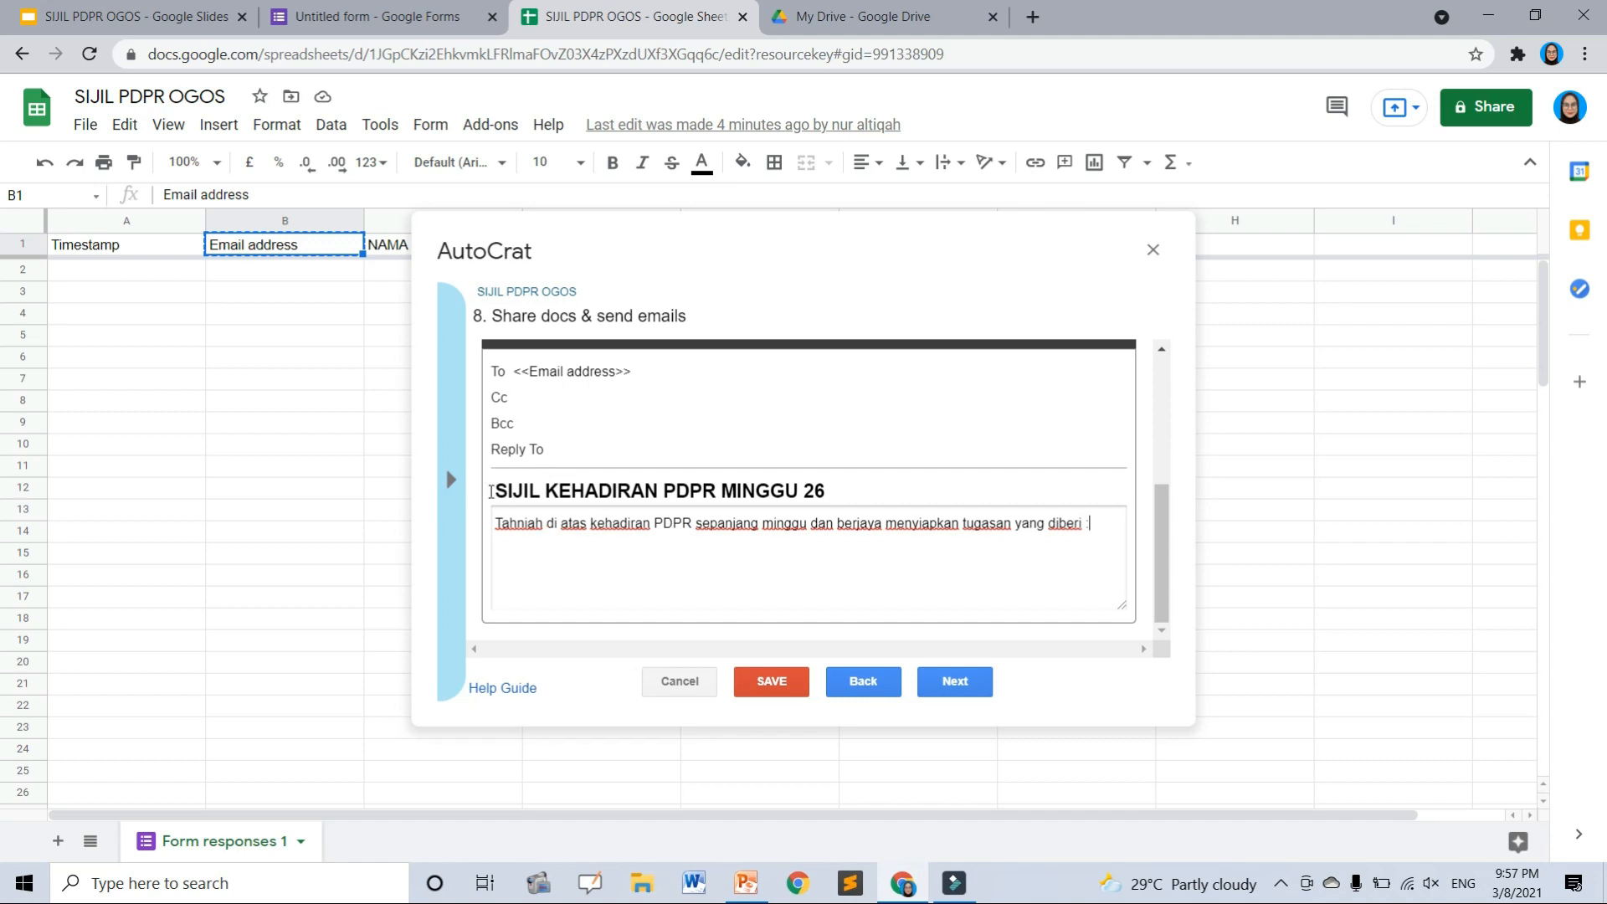
drag(498, 490, 877, 491)
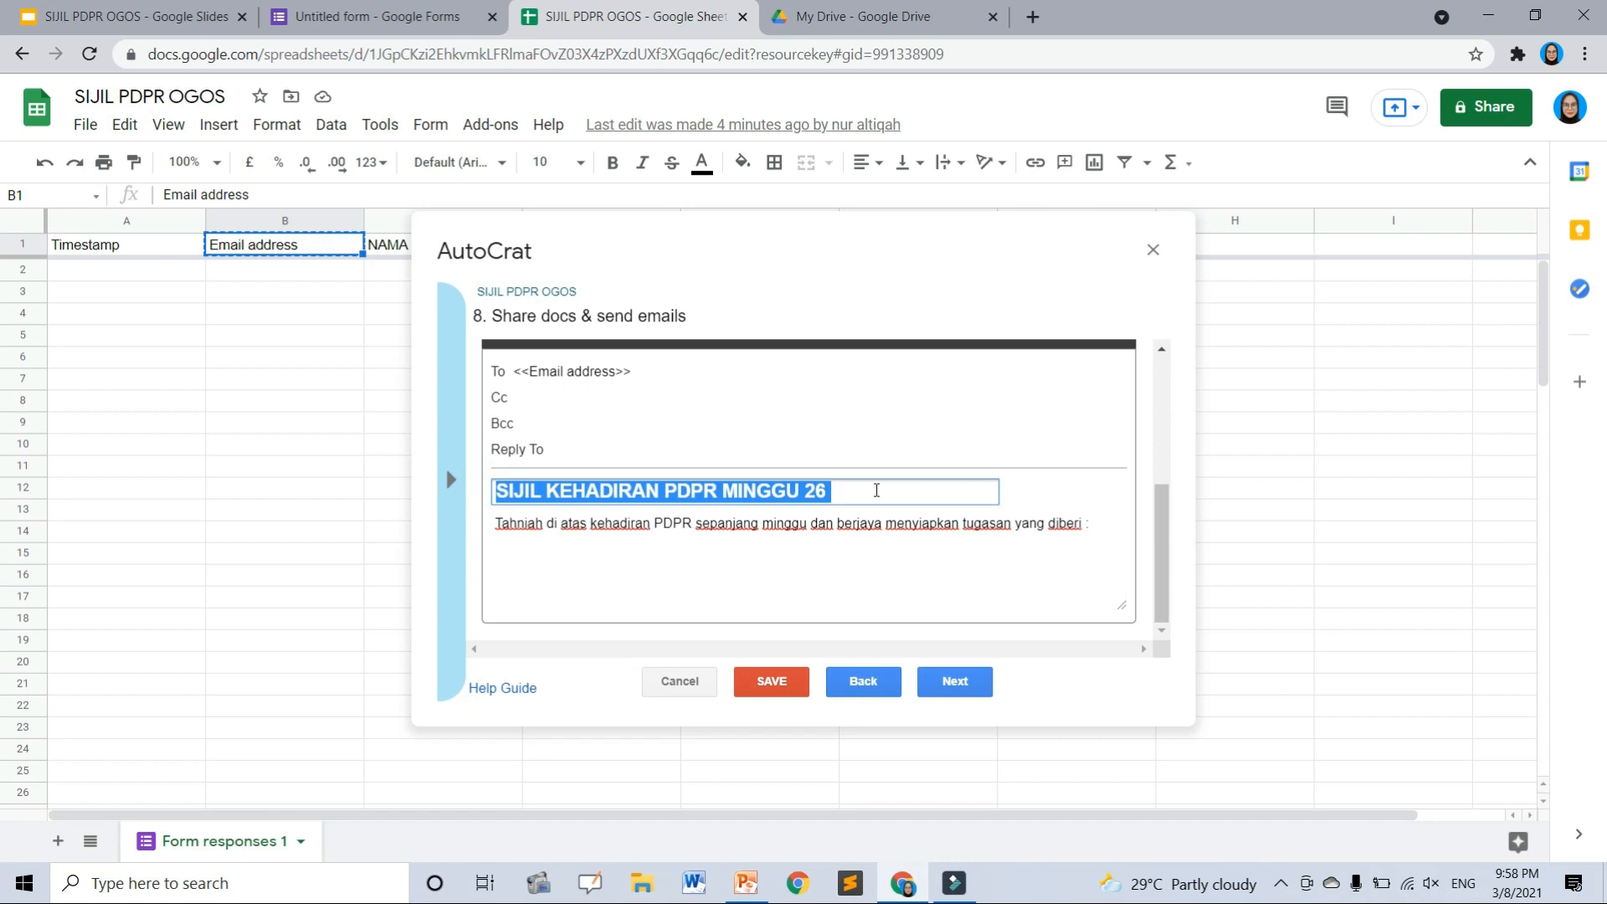
click(881, 461)
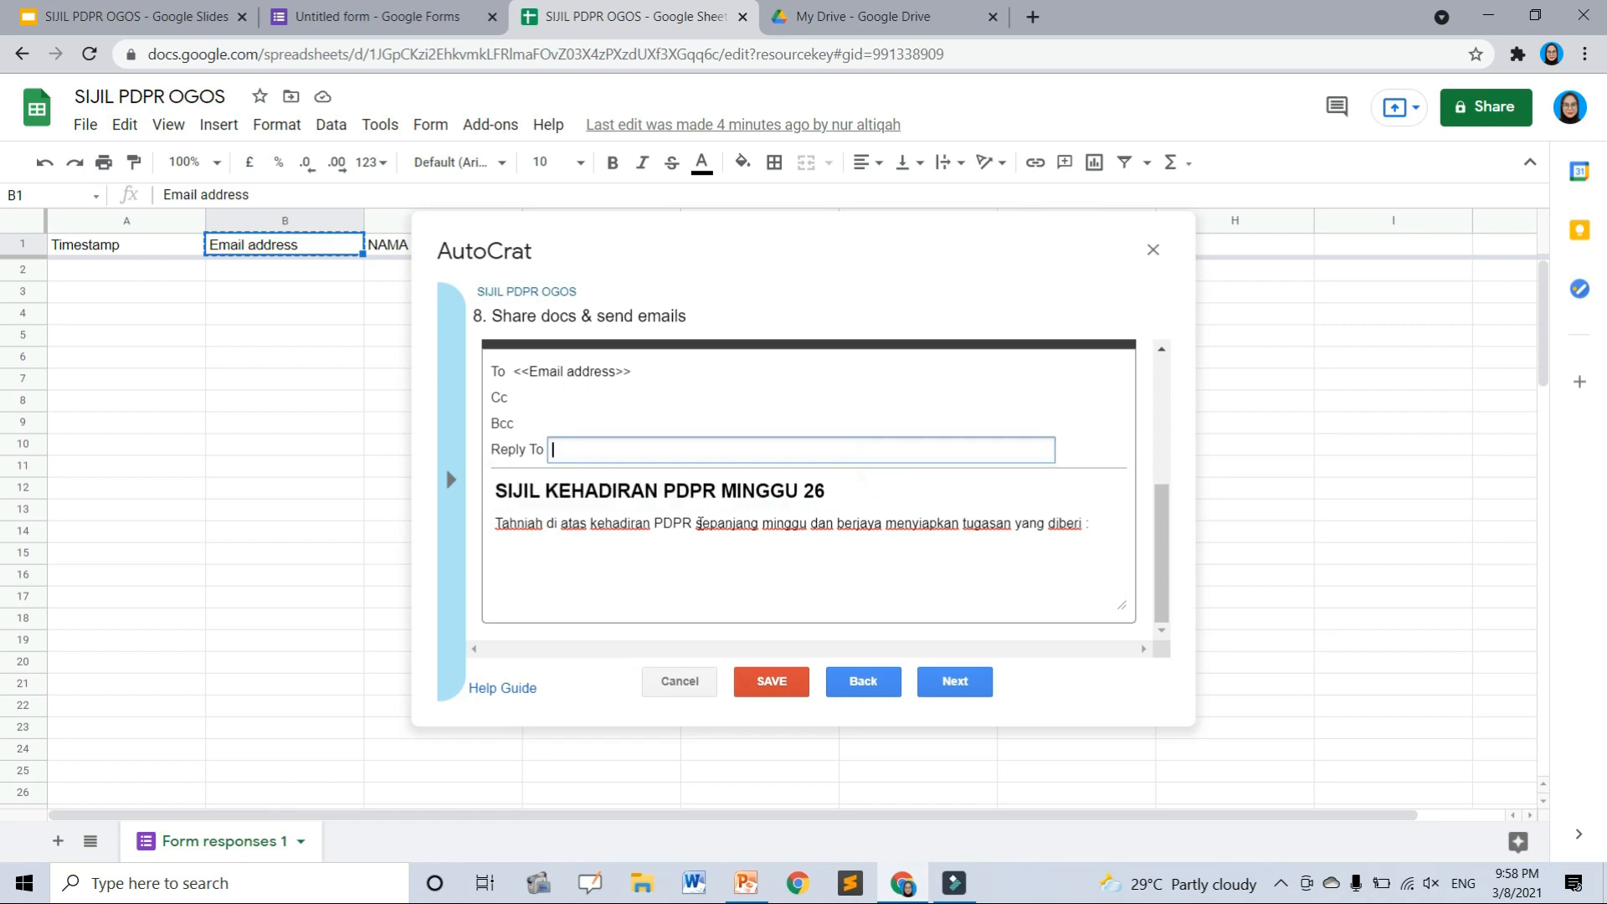
click(873, 545)
click(955, 682)
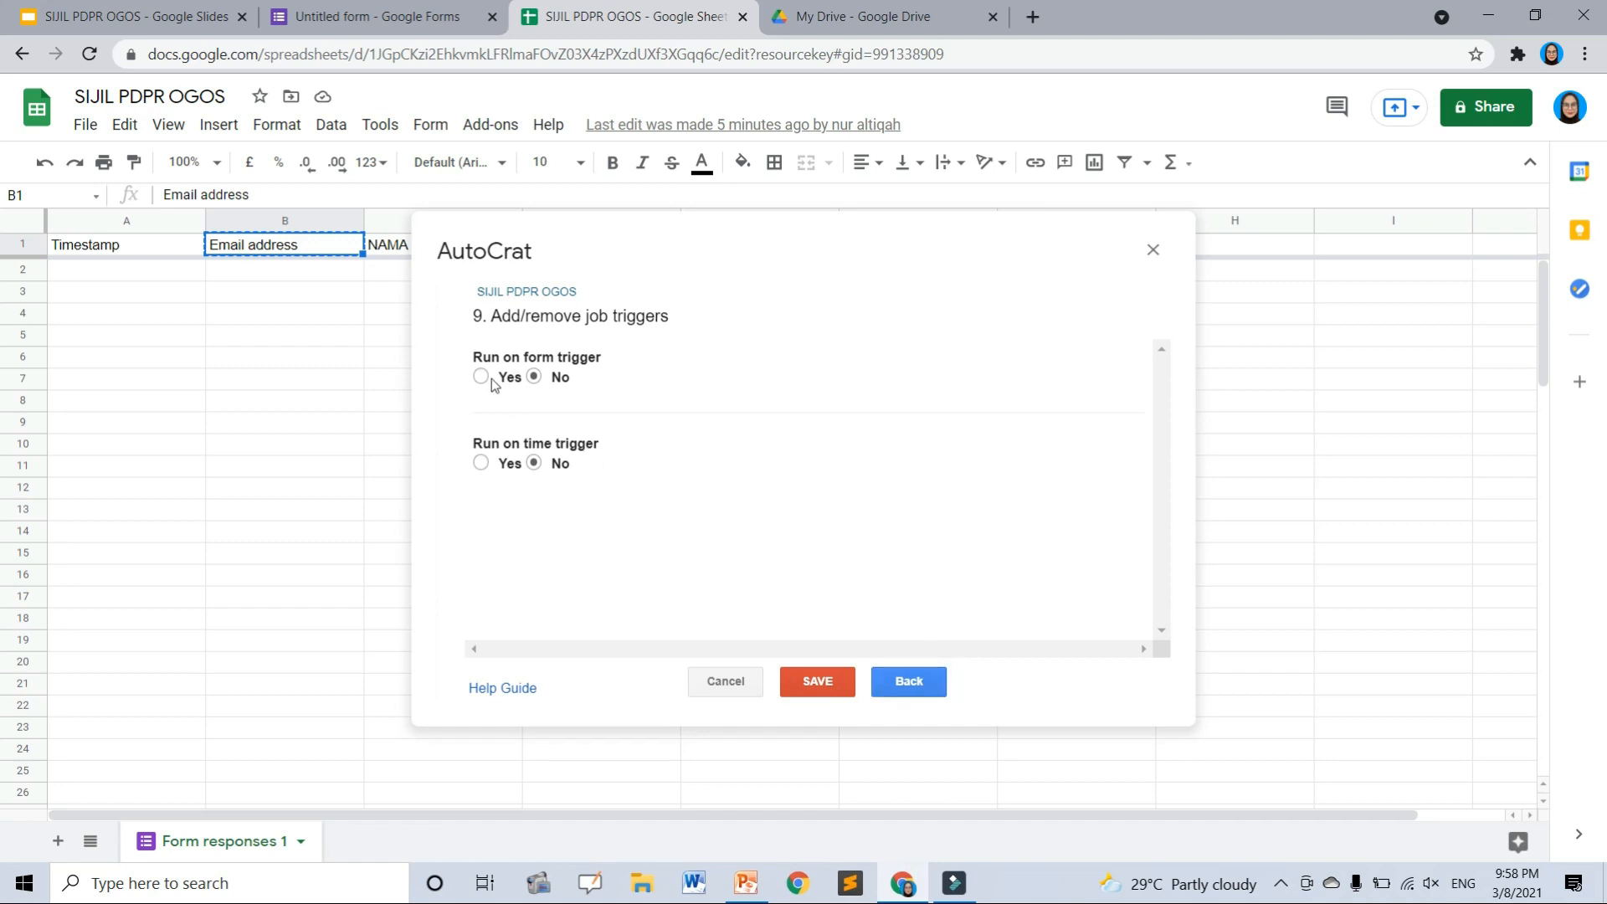
- Set Run on form trigger to Yes, confirm, and save the SIJIL PDPR OGOS job
click(483, 378)
click(1111, 457)
click(812, 680)
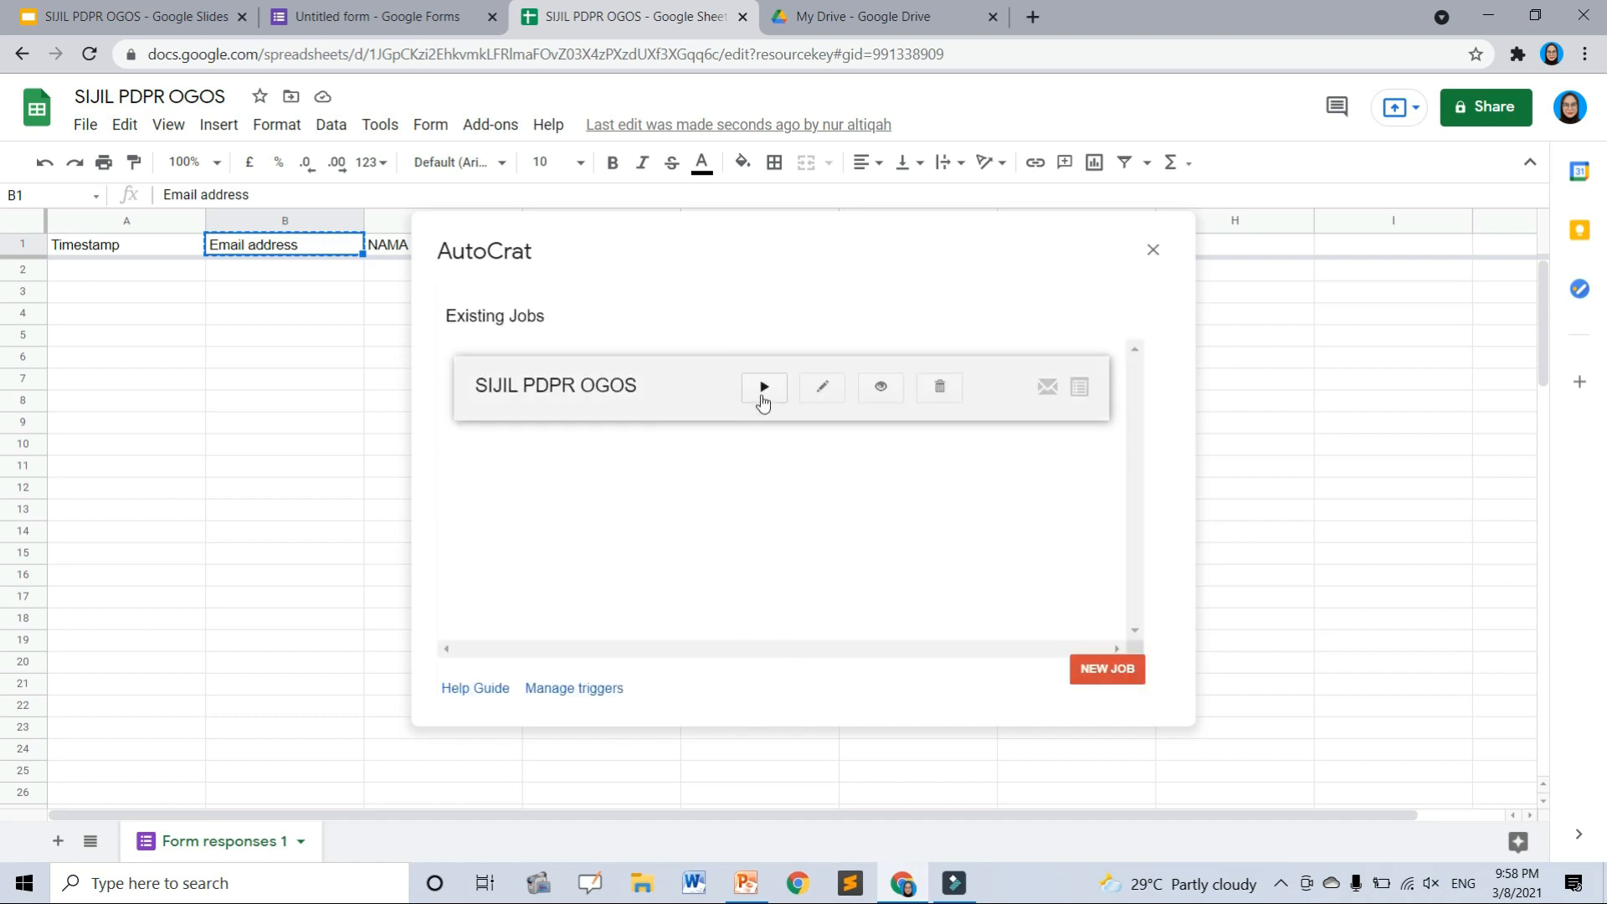
click(308, 13)
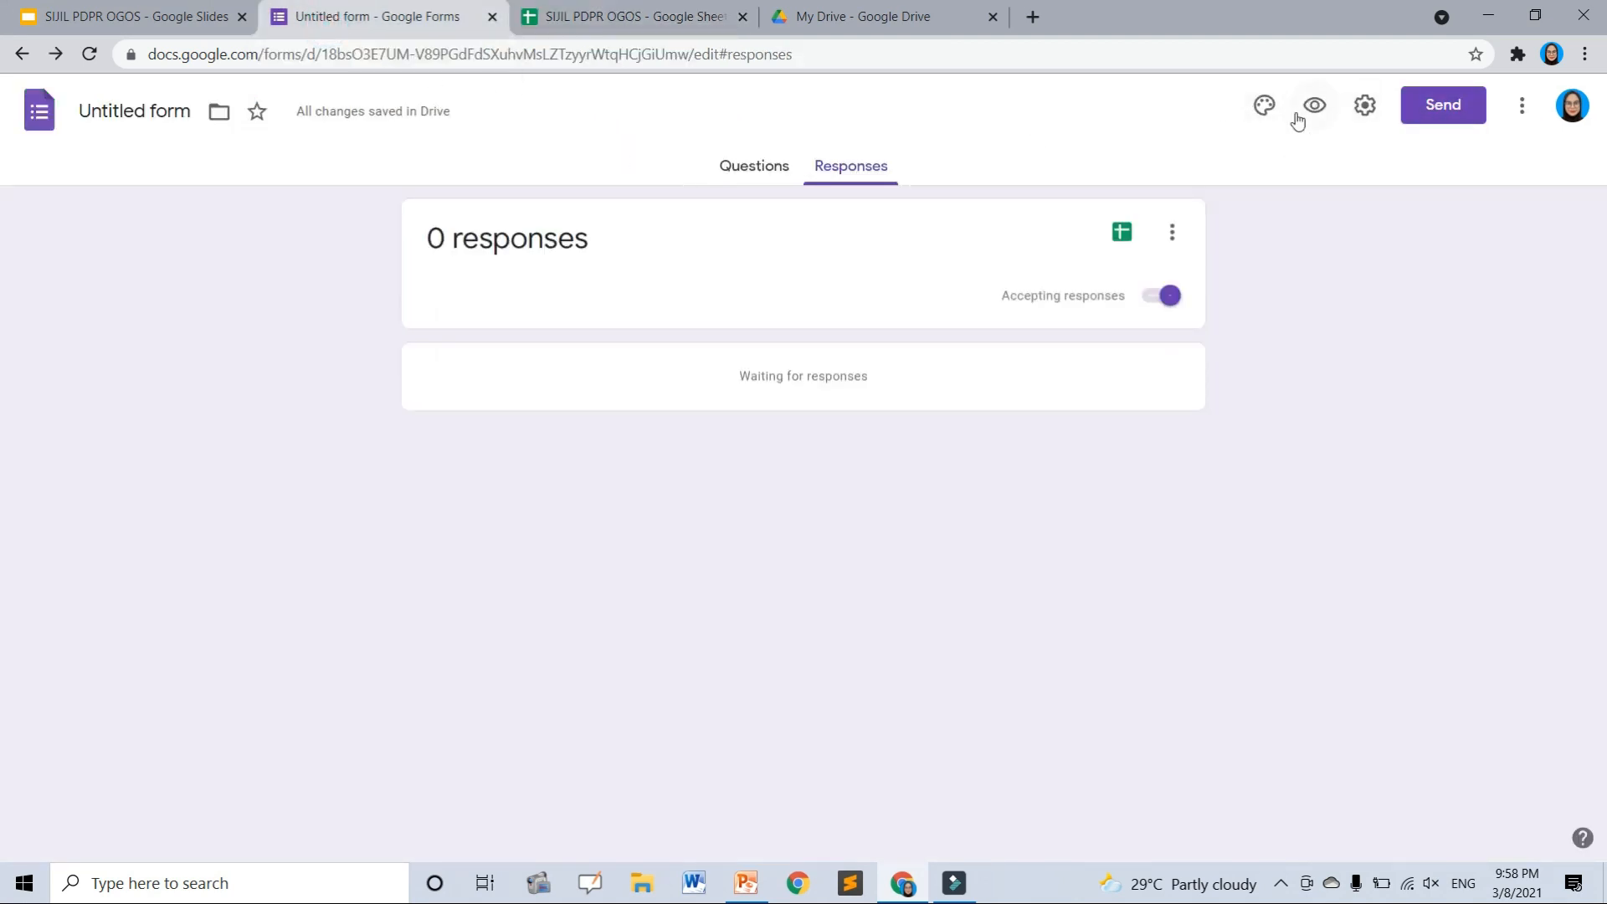
- In the form preview, submit a response with the respondent's email and name and ASAS SAINS KOMPUTER
click(1322, 107)
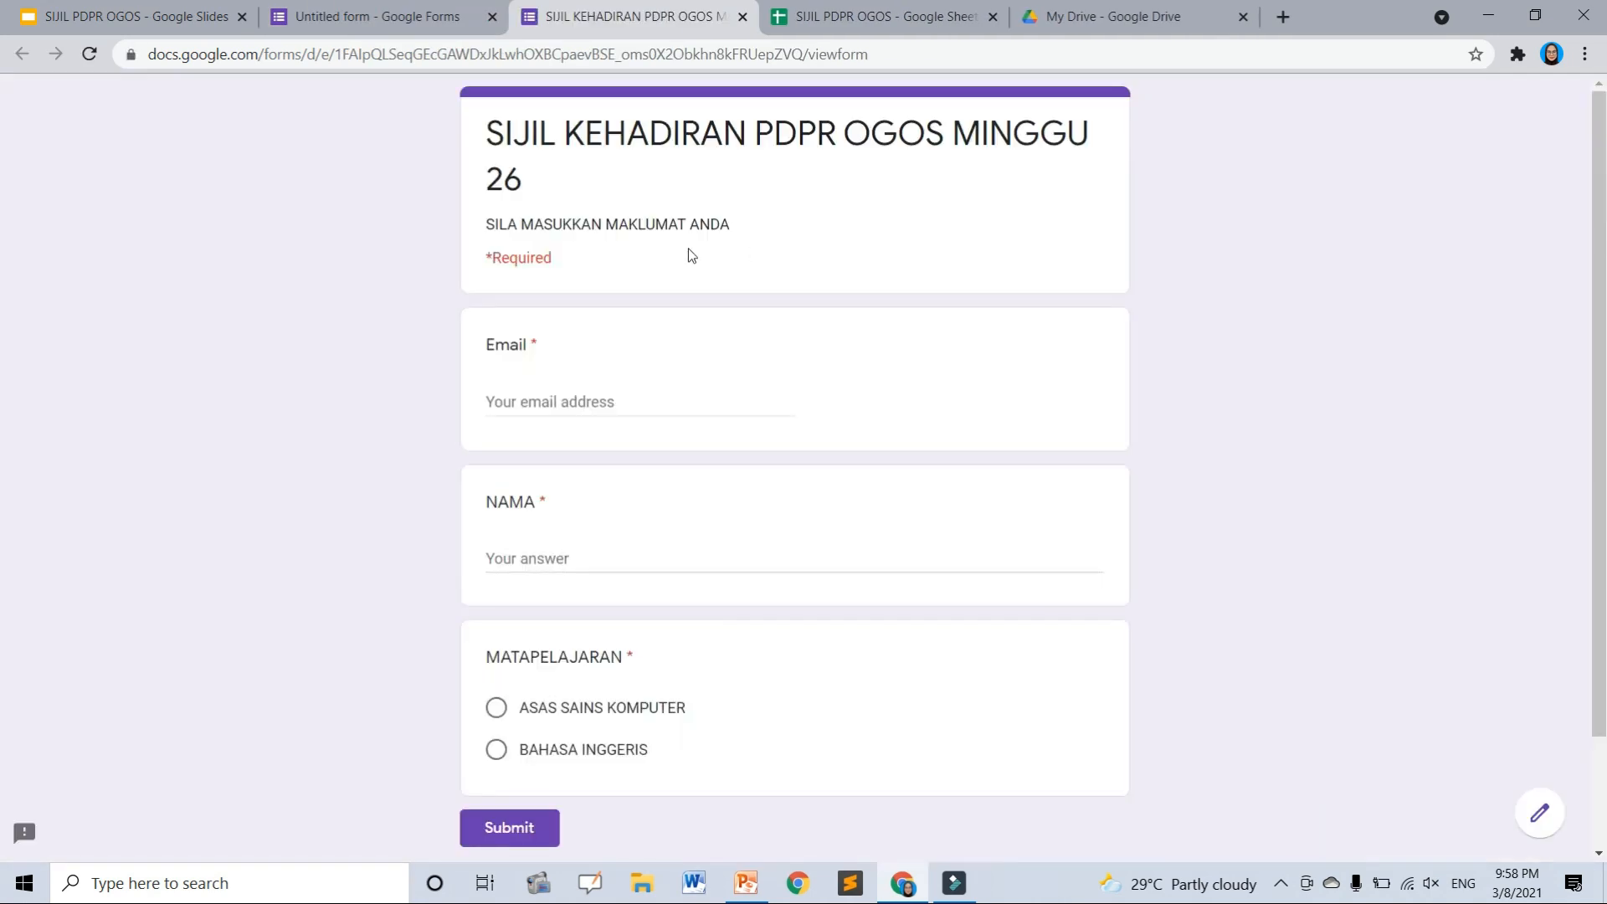
click(591, 400)
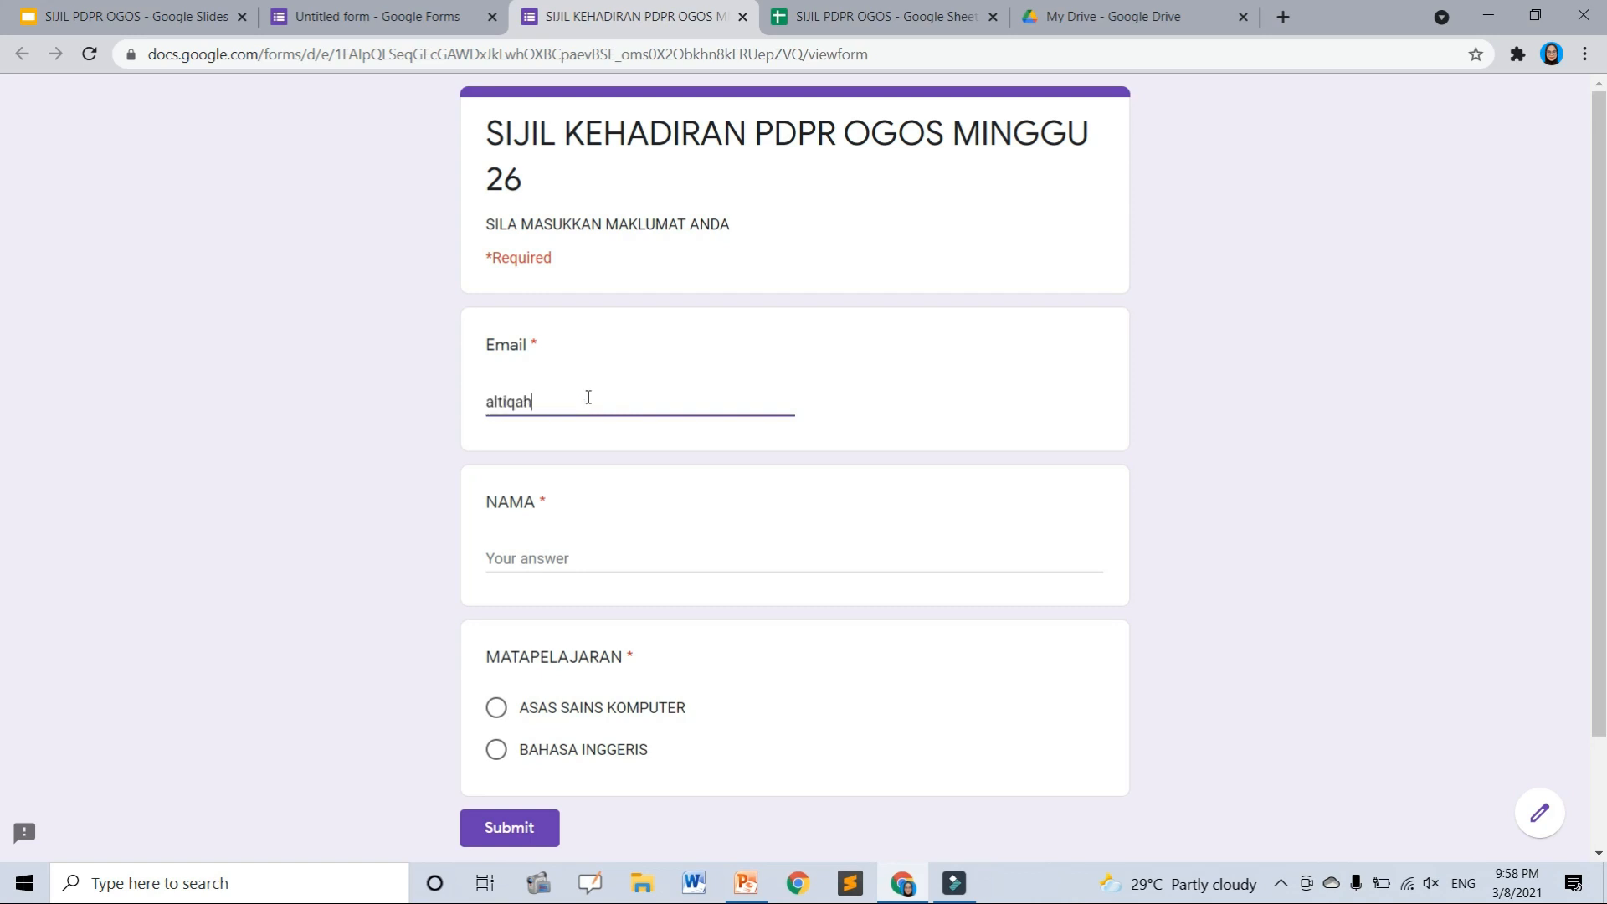
click(563, 552)
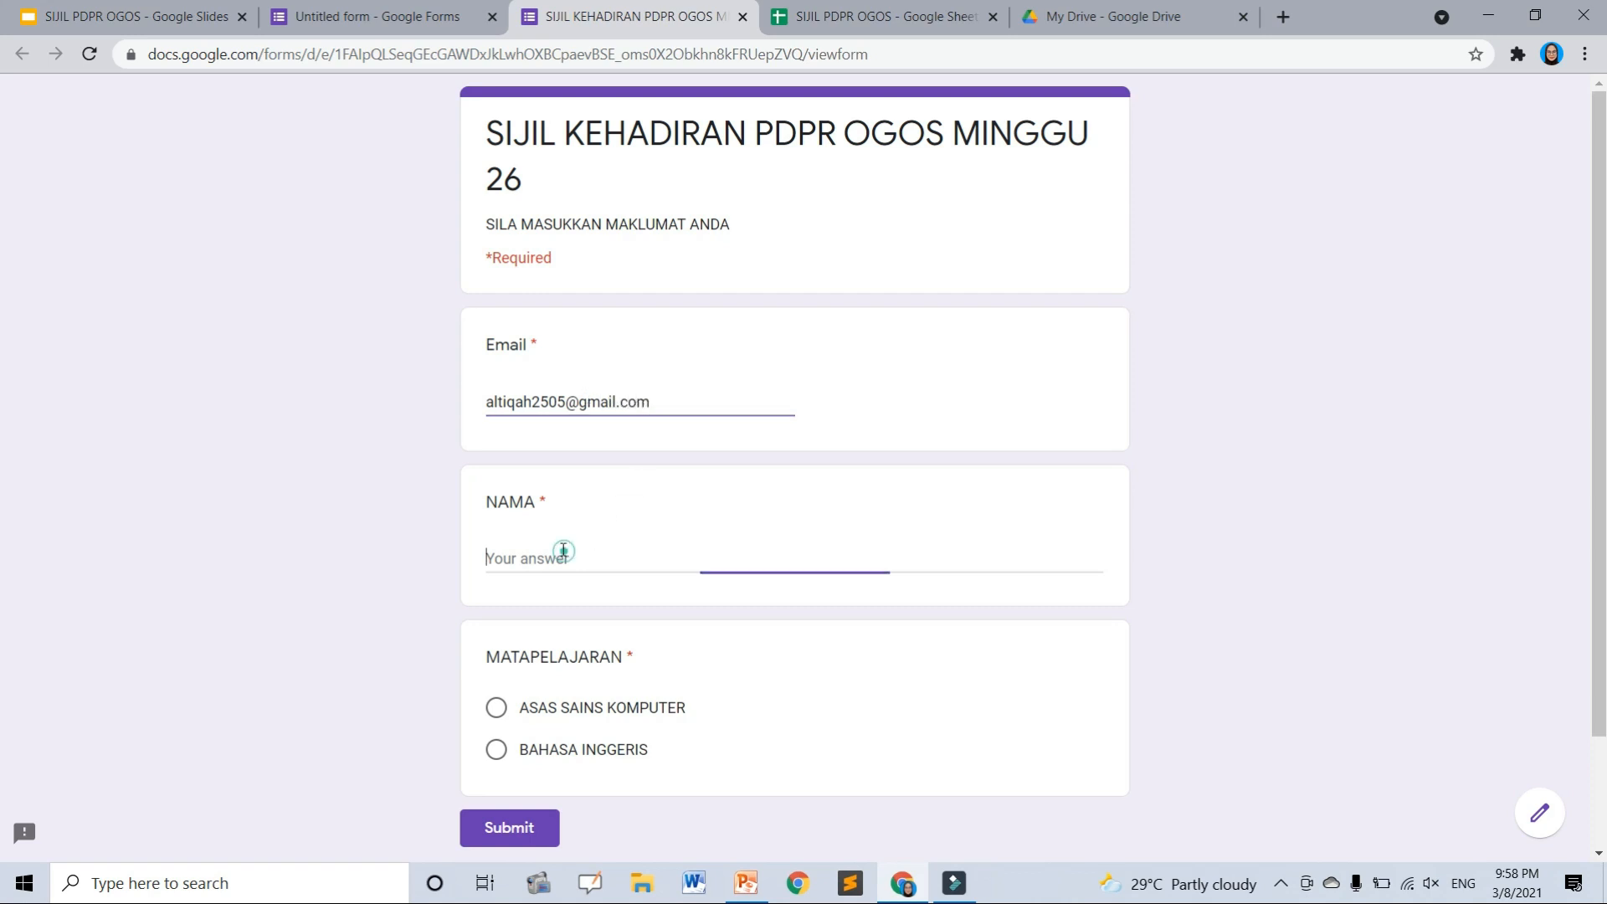
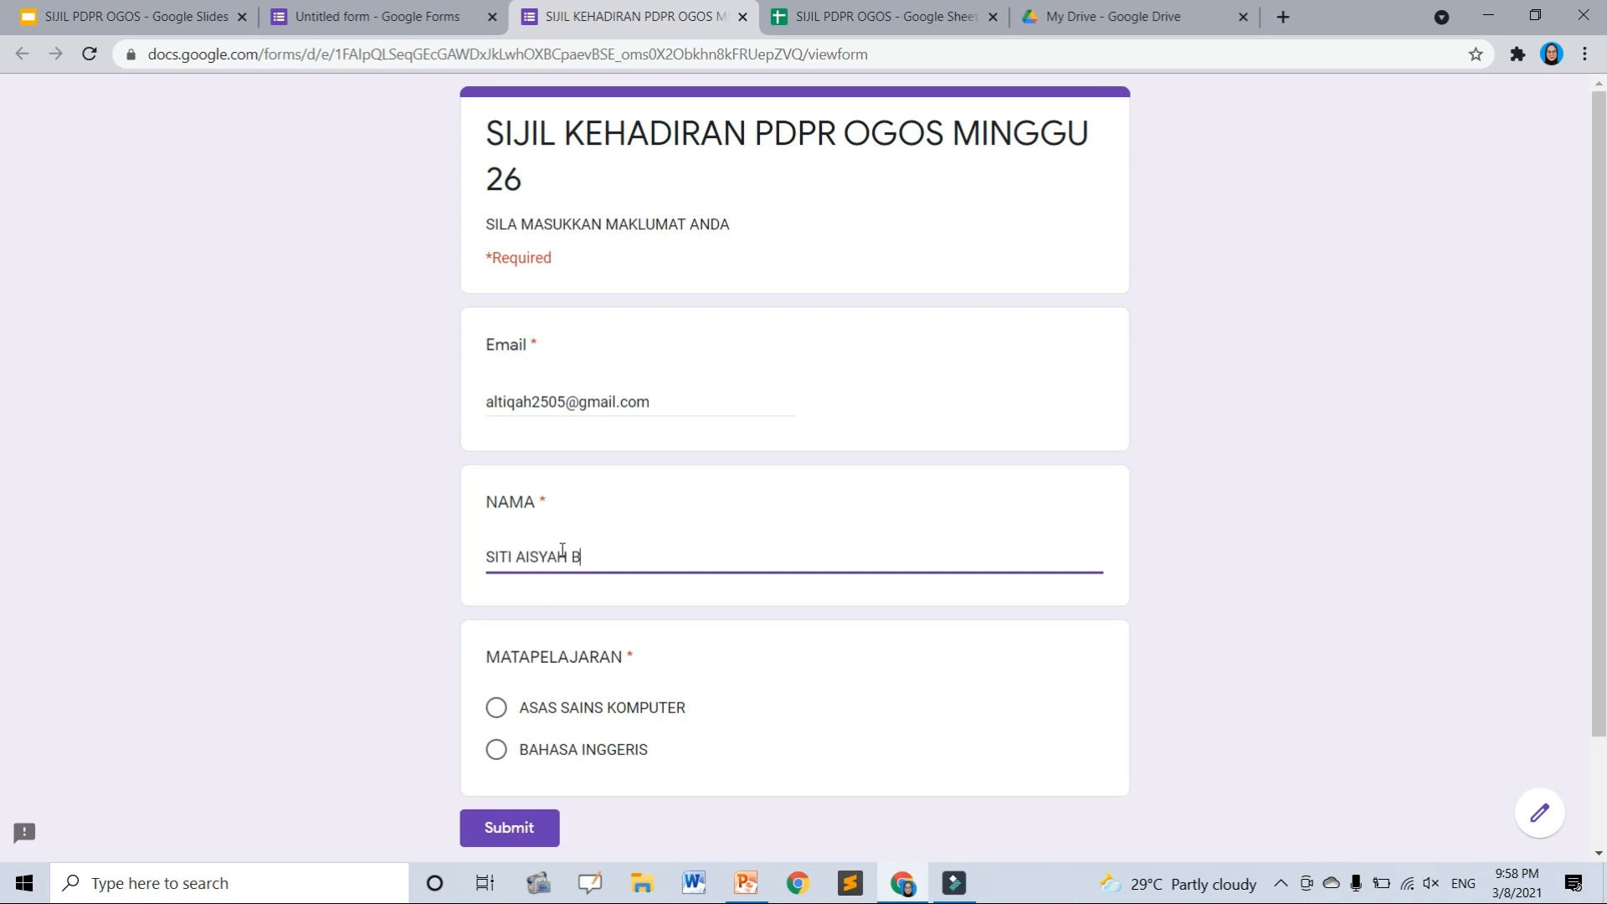
click(498, 707)
scroll(606, 713, down, 2)
click(522, 695)
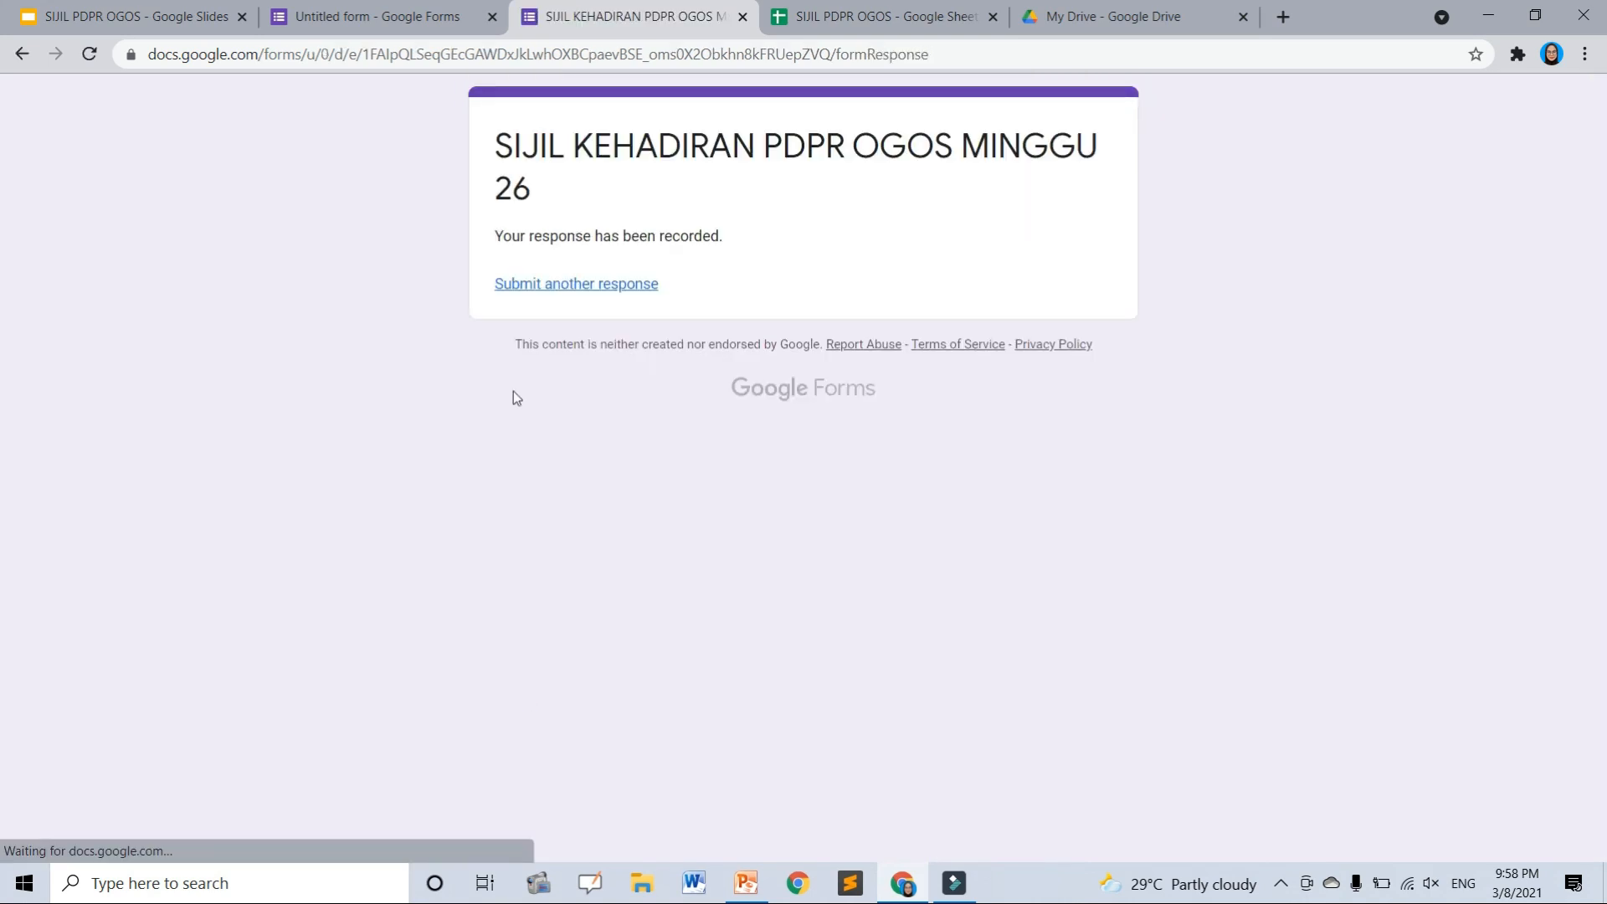
- Submit another response with a second respondent's email and name, choosing BAHASA INGGERIS
click(585, 288)
click(565, 395)
text(d)
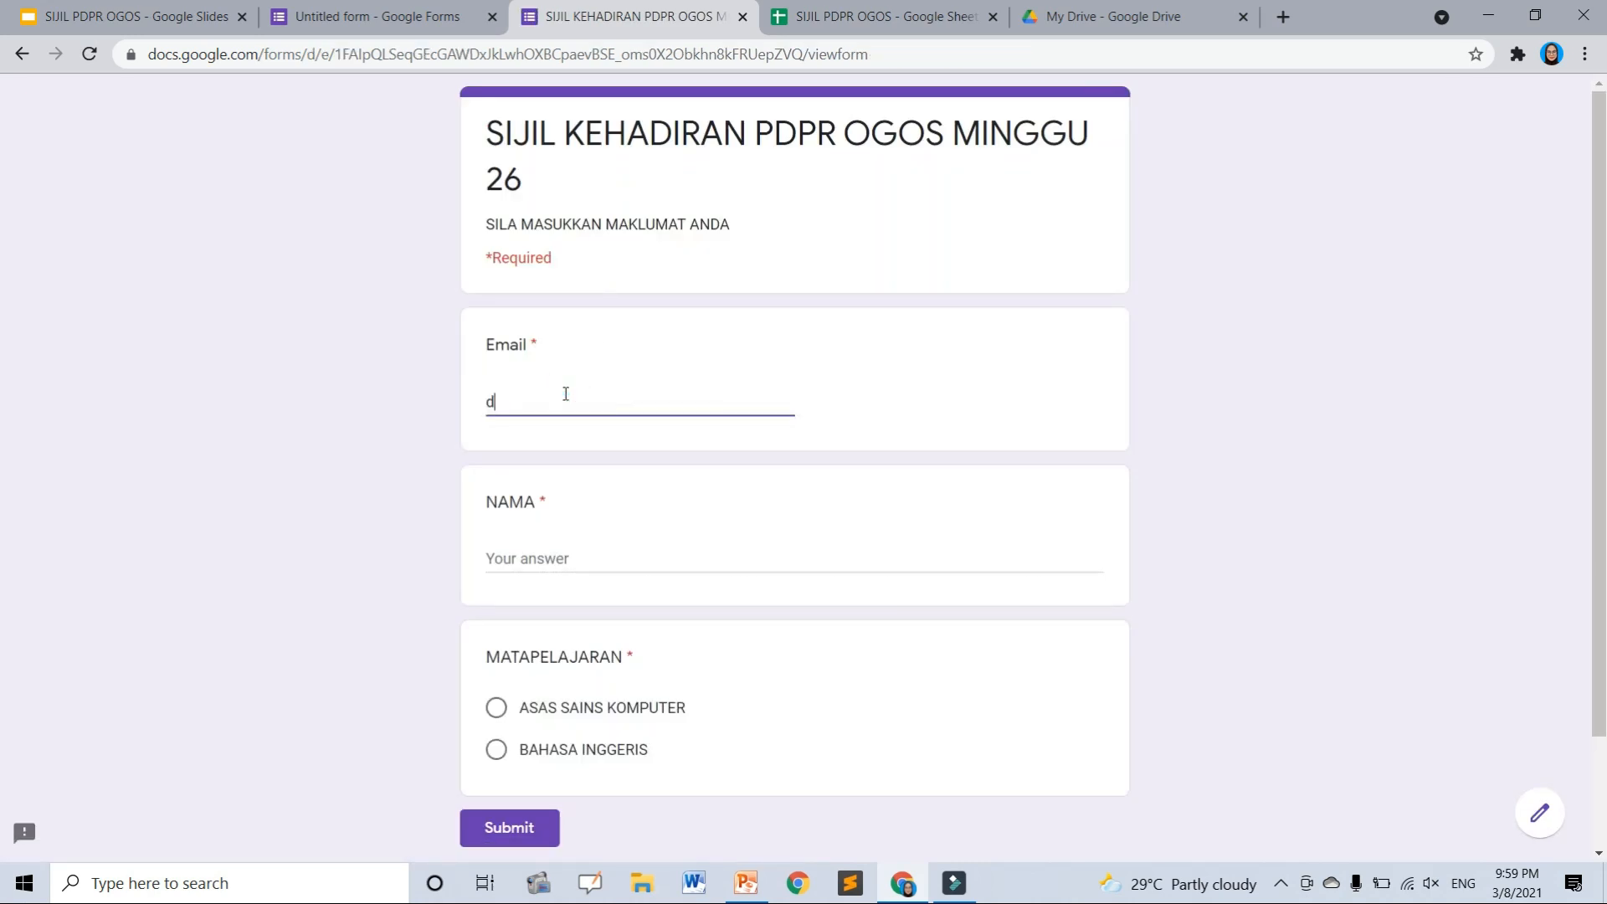
key(BackSpace)
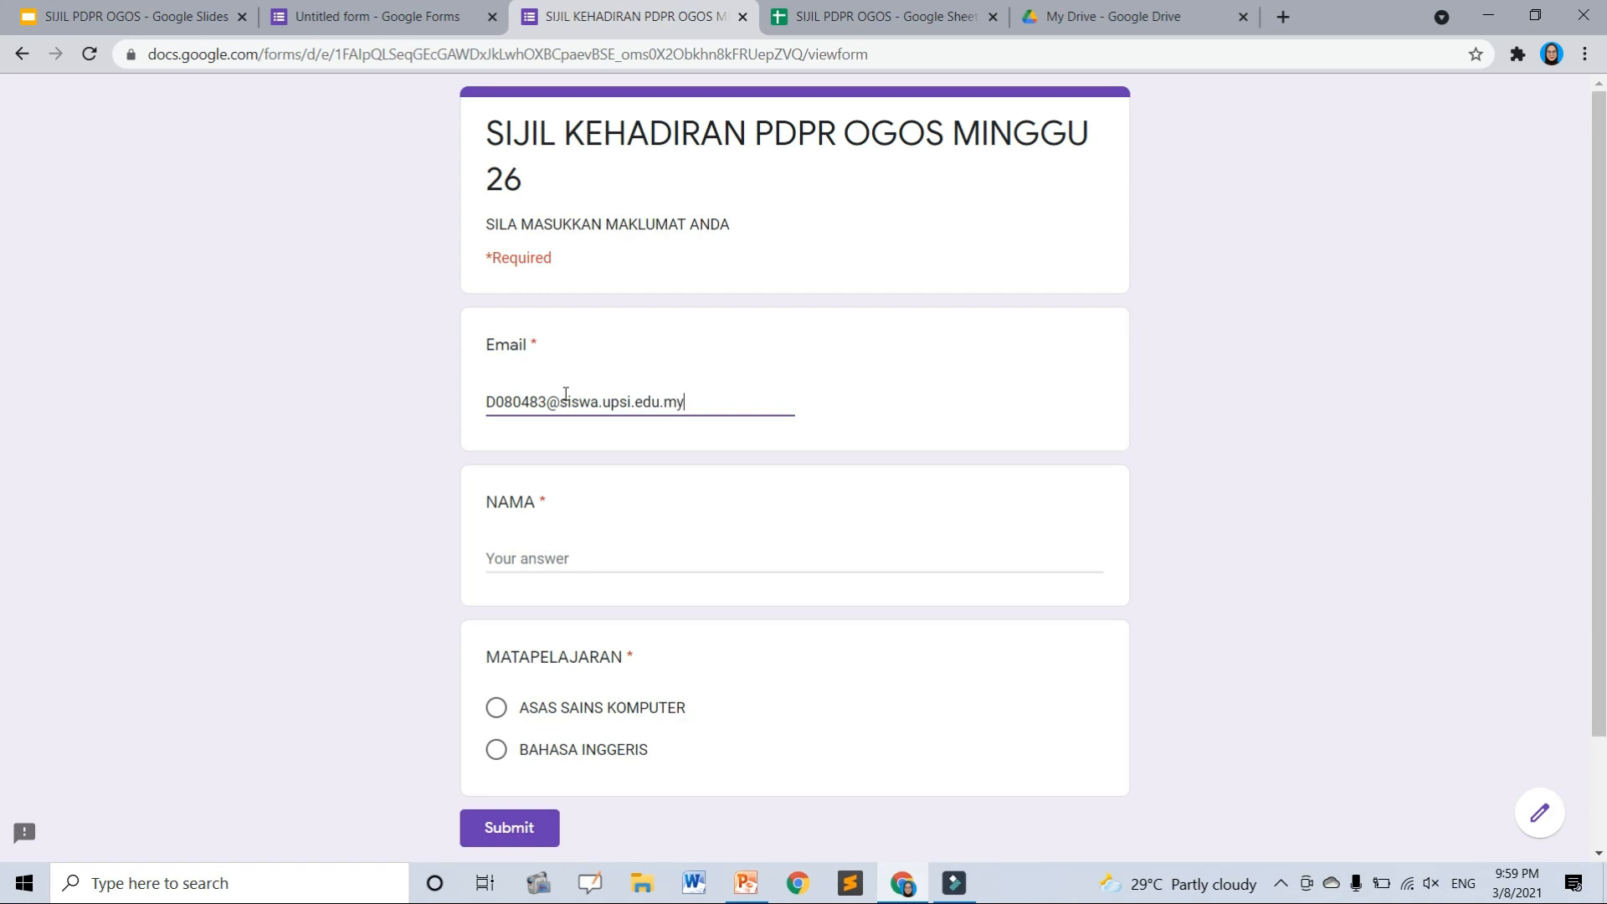
click(530, 559)
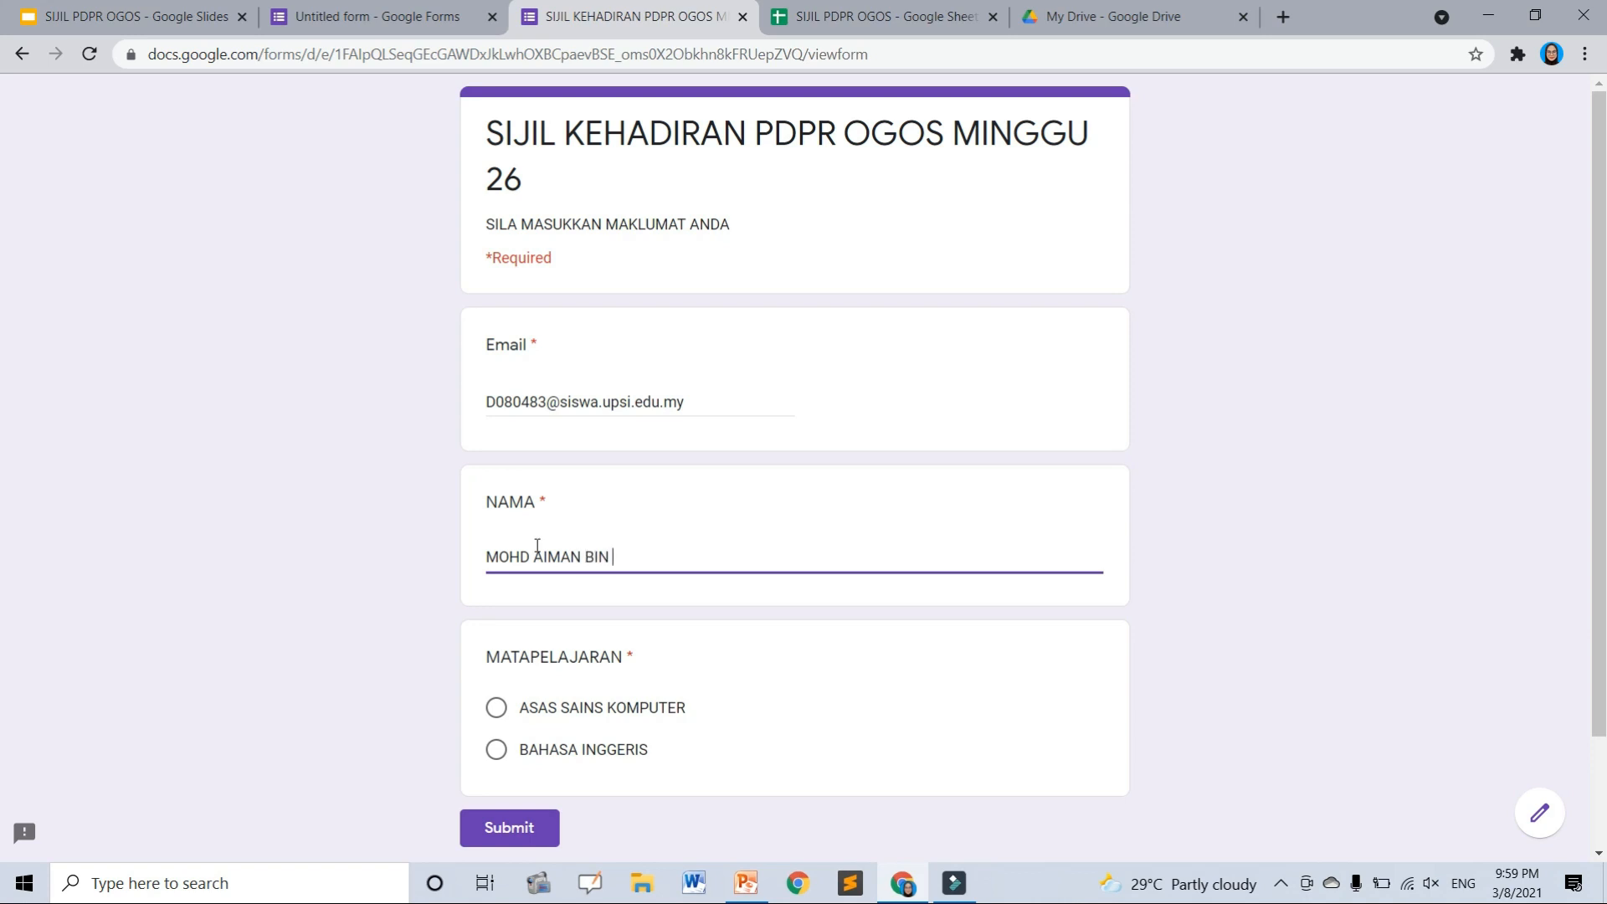
click(496, 751)
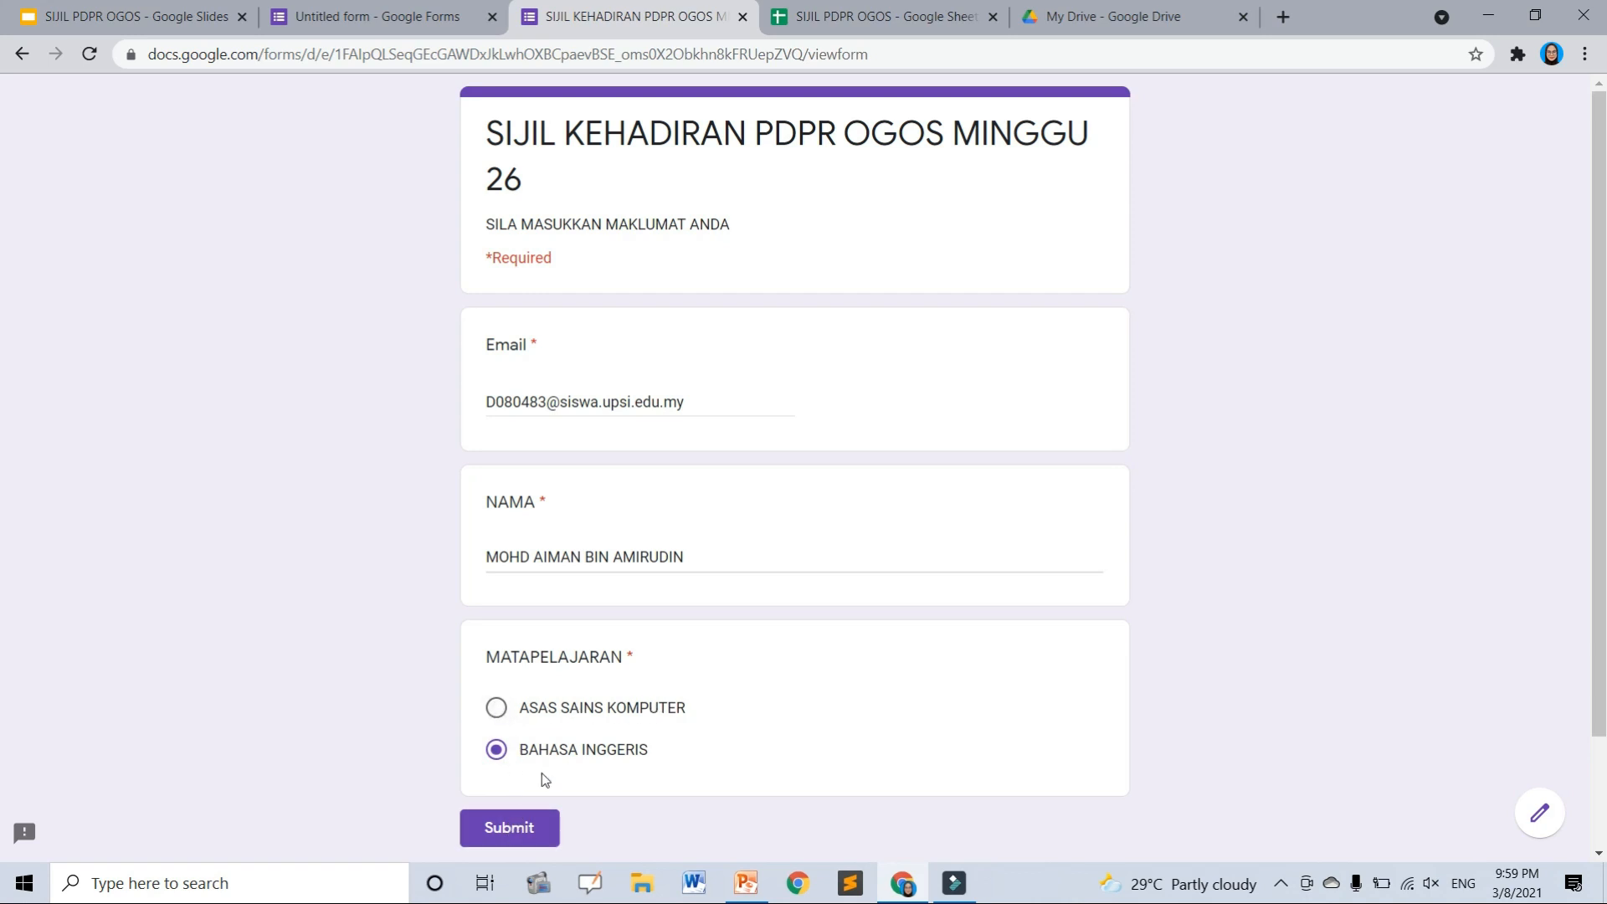
click(535, 829)
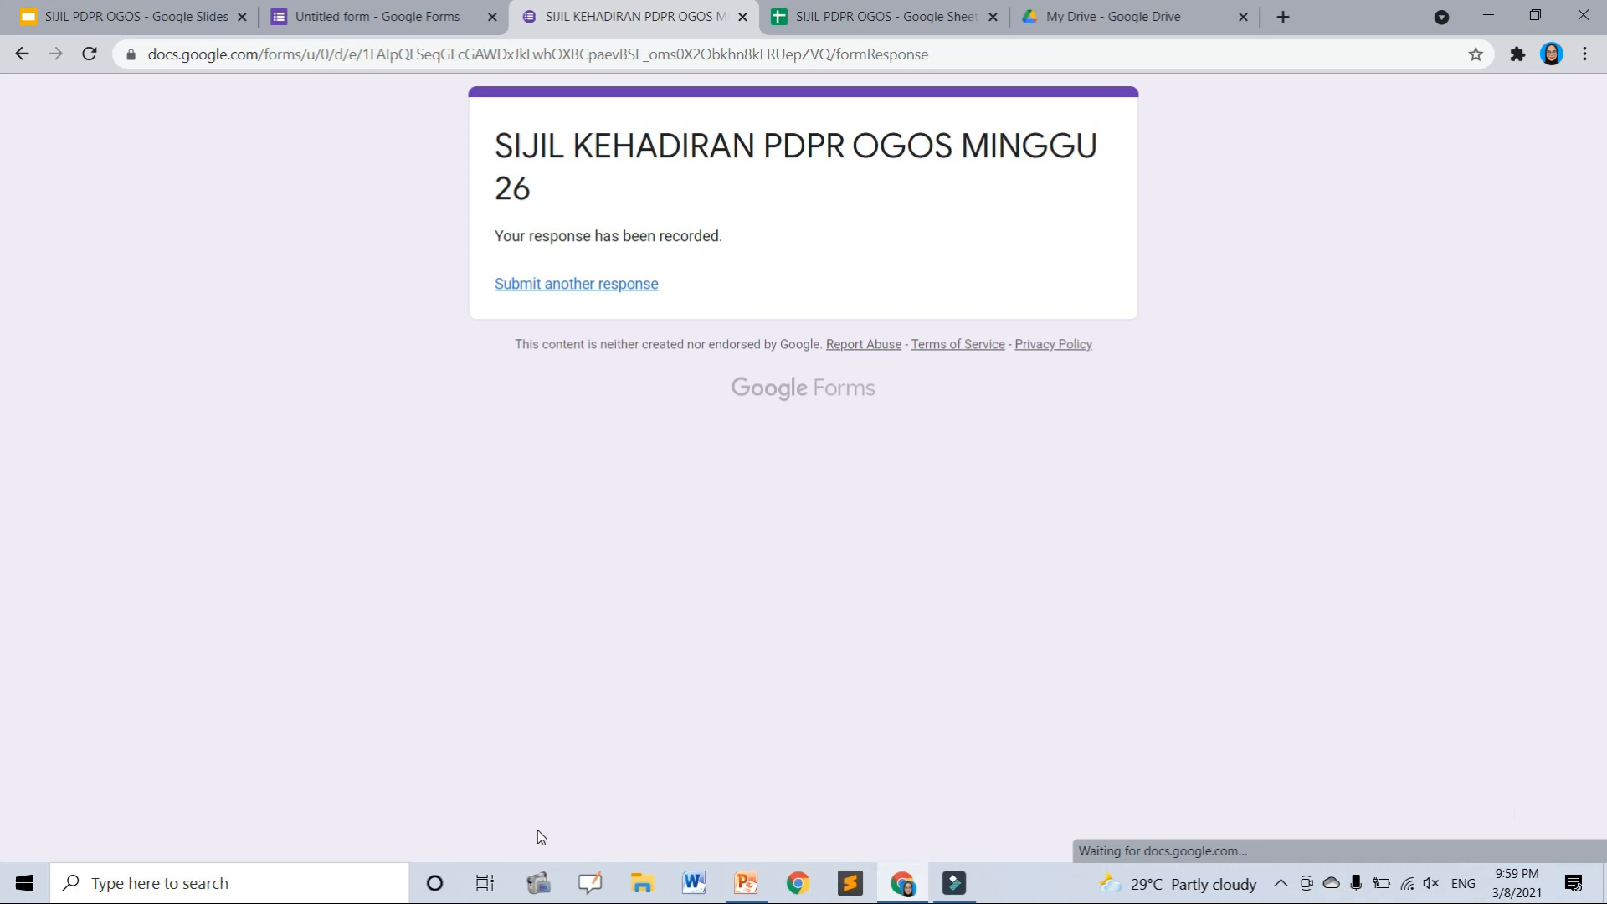
click(879, 17)
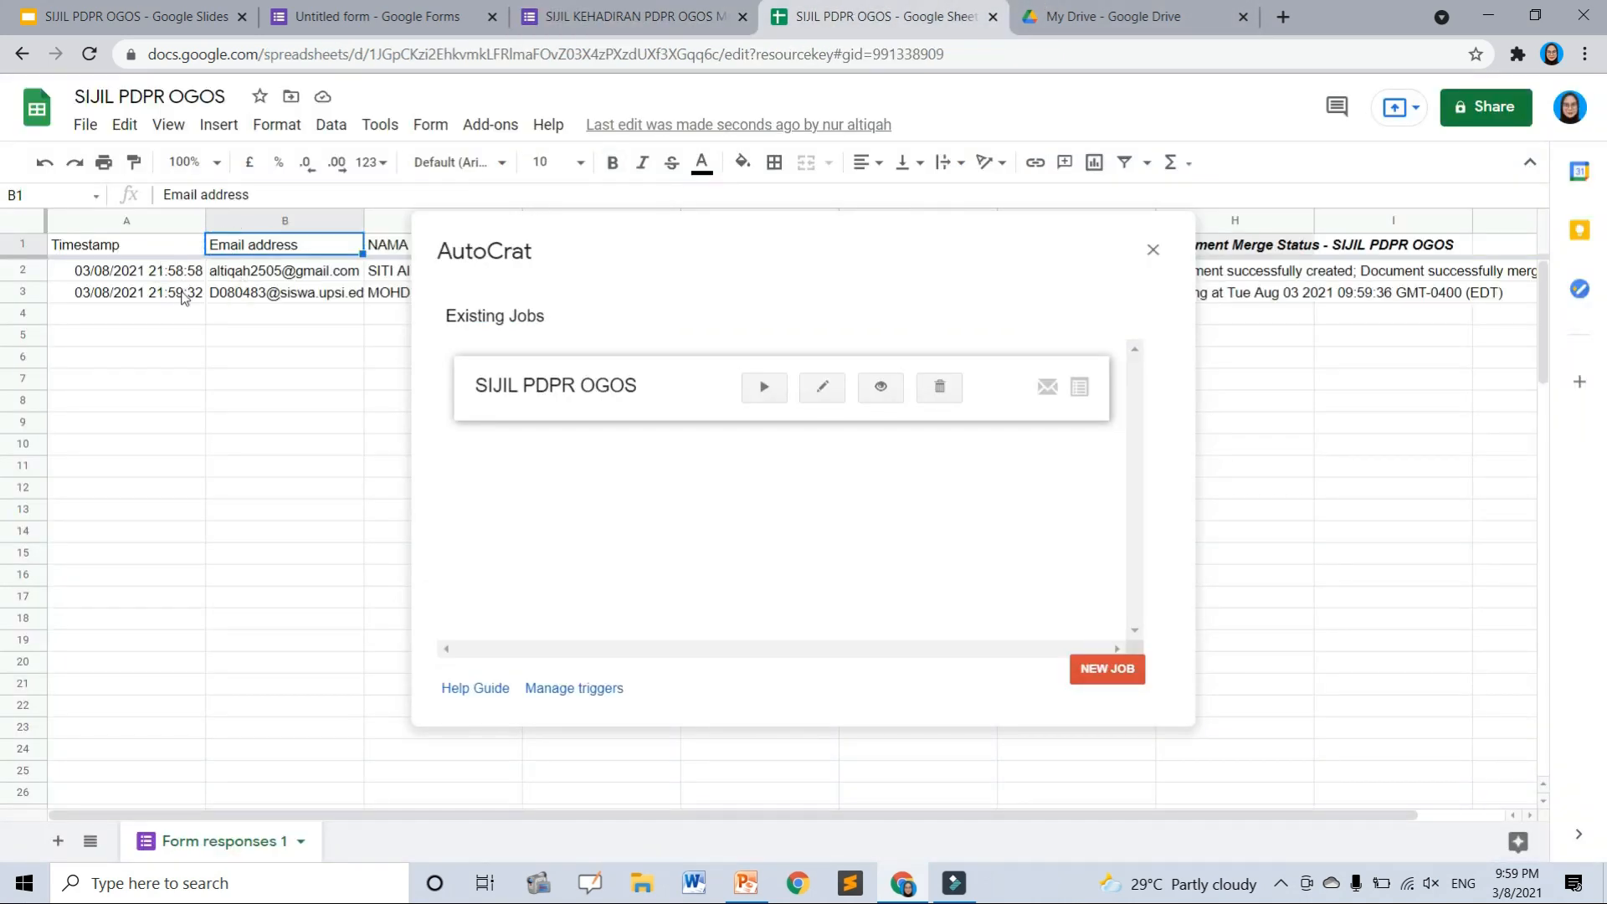
- Manually run the SIJIL PDPR OGOS job from the AutoCrat job list, then close the list
mouse_move(238, 277)
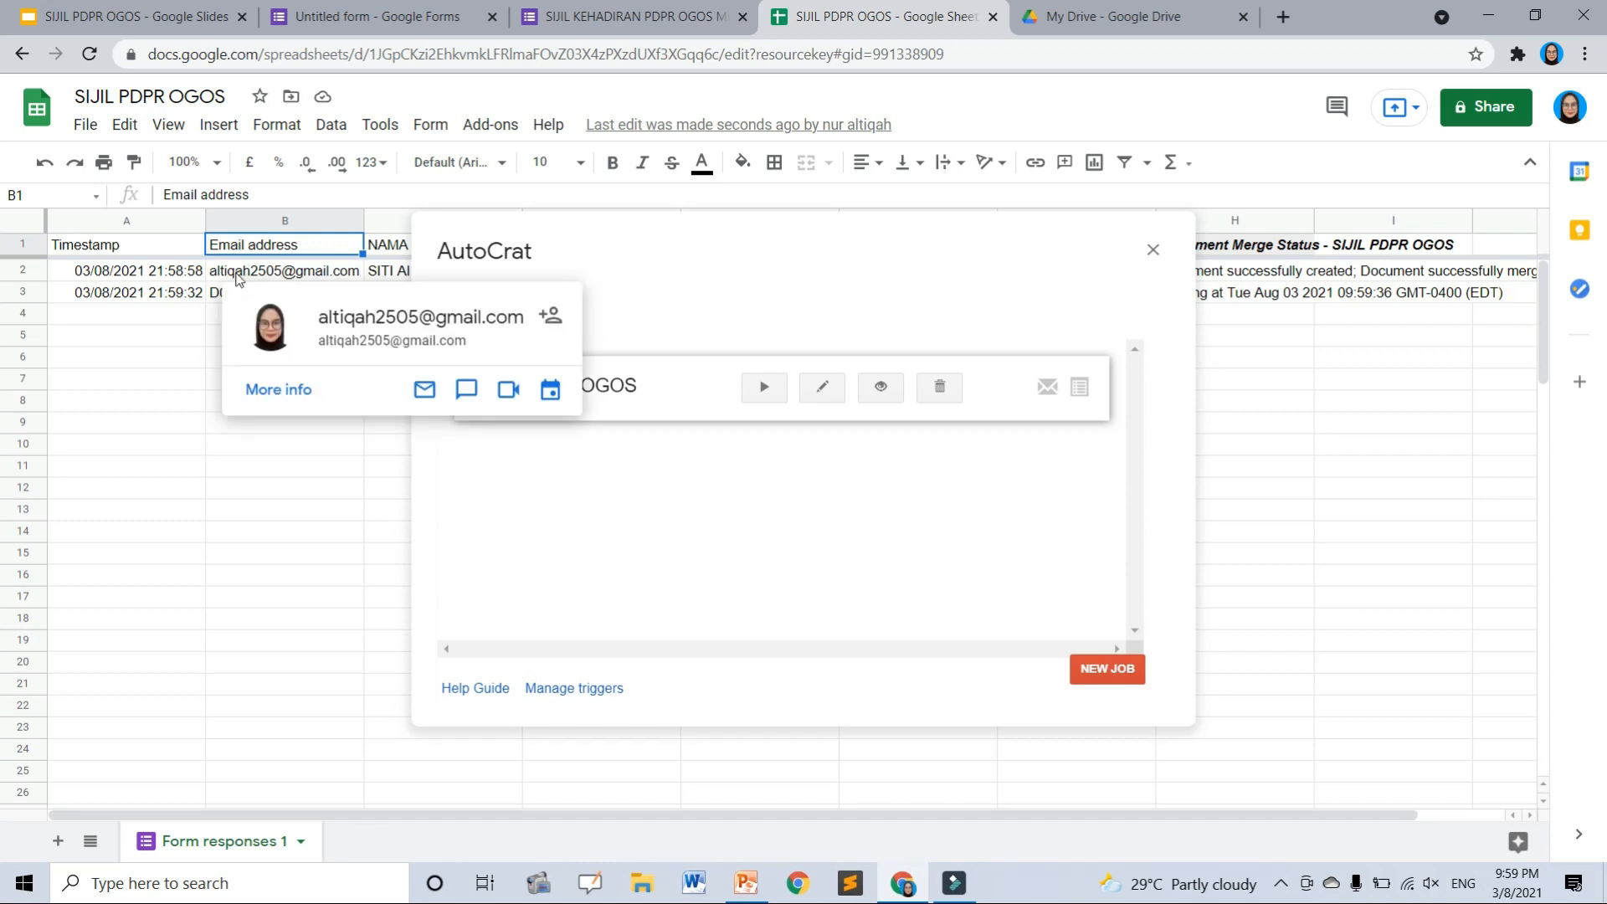
click(213, 291)
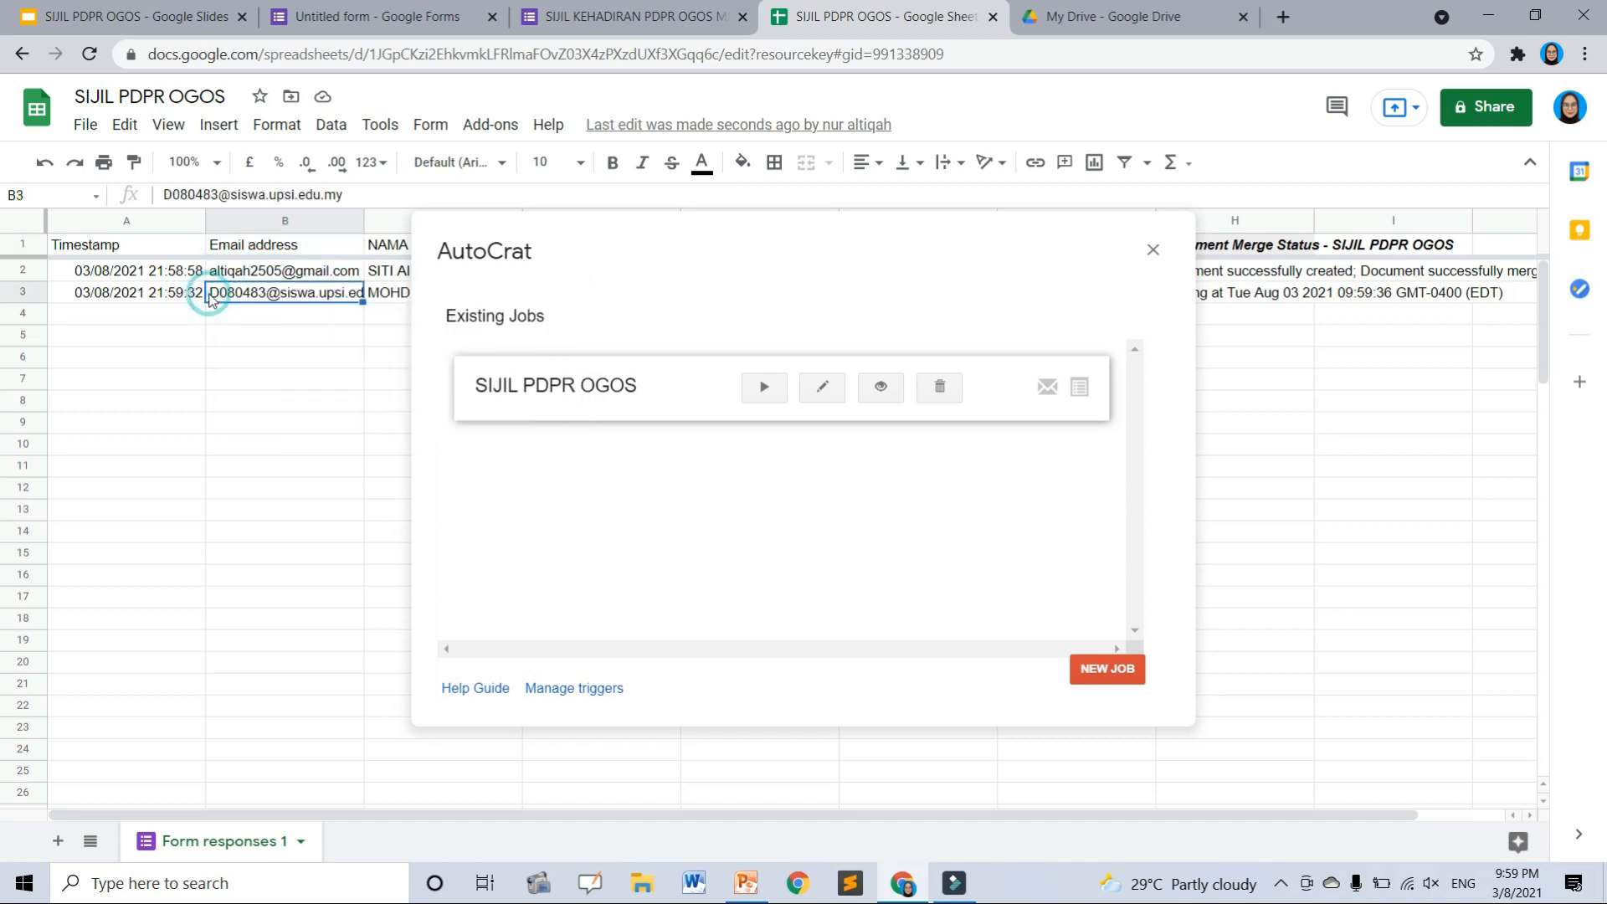
click(279, 381)
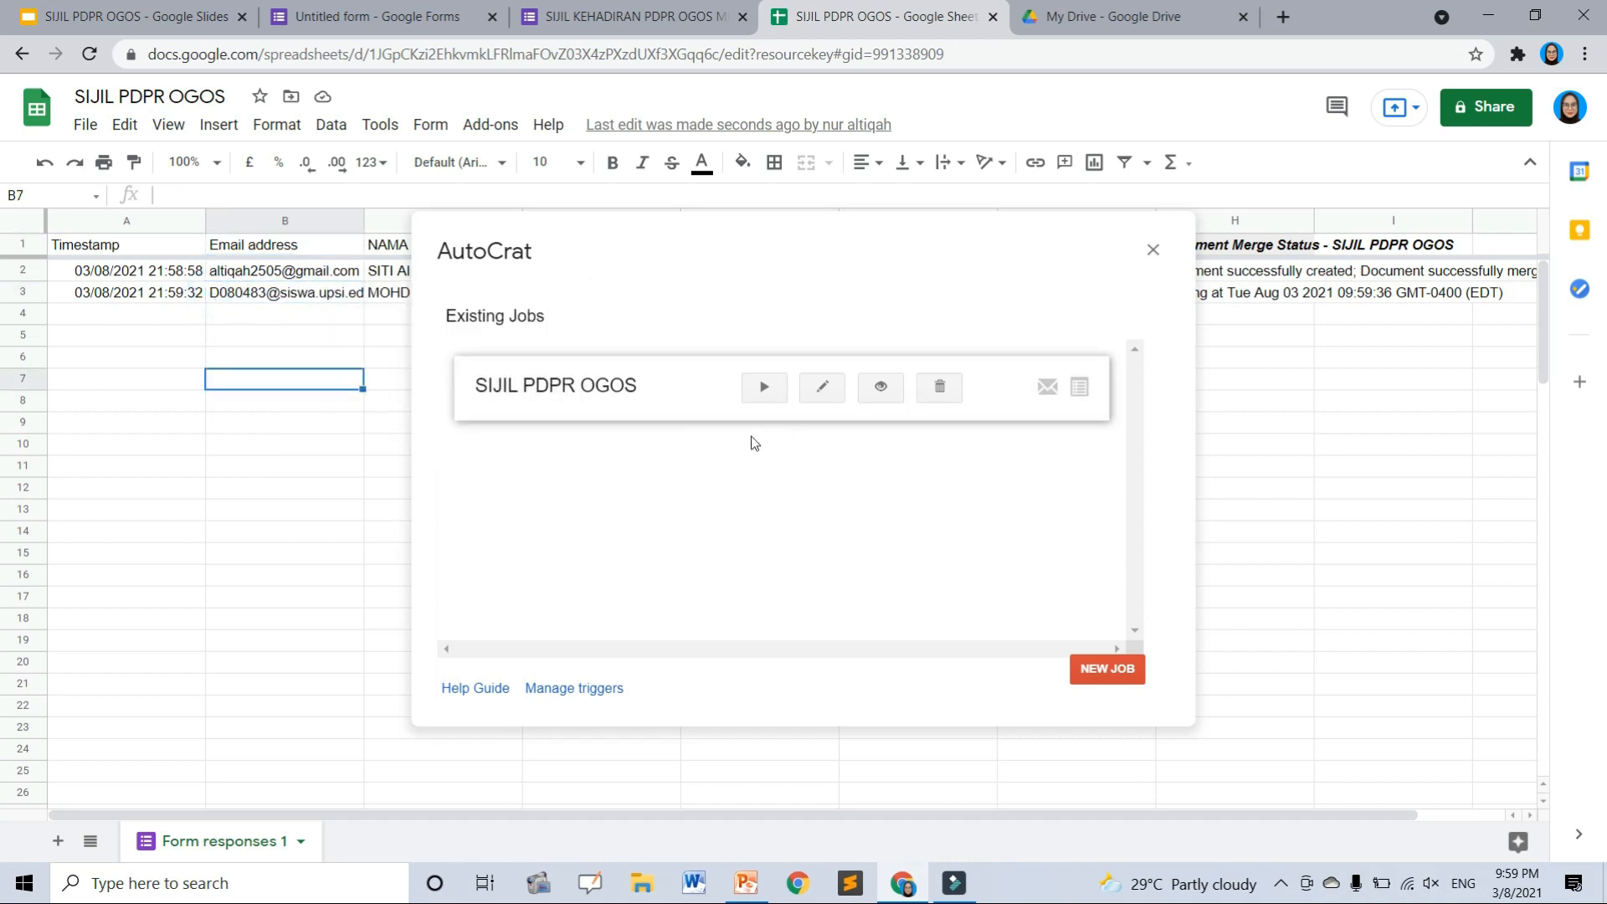
click(757, 387)
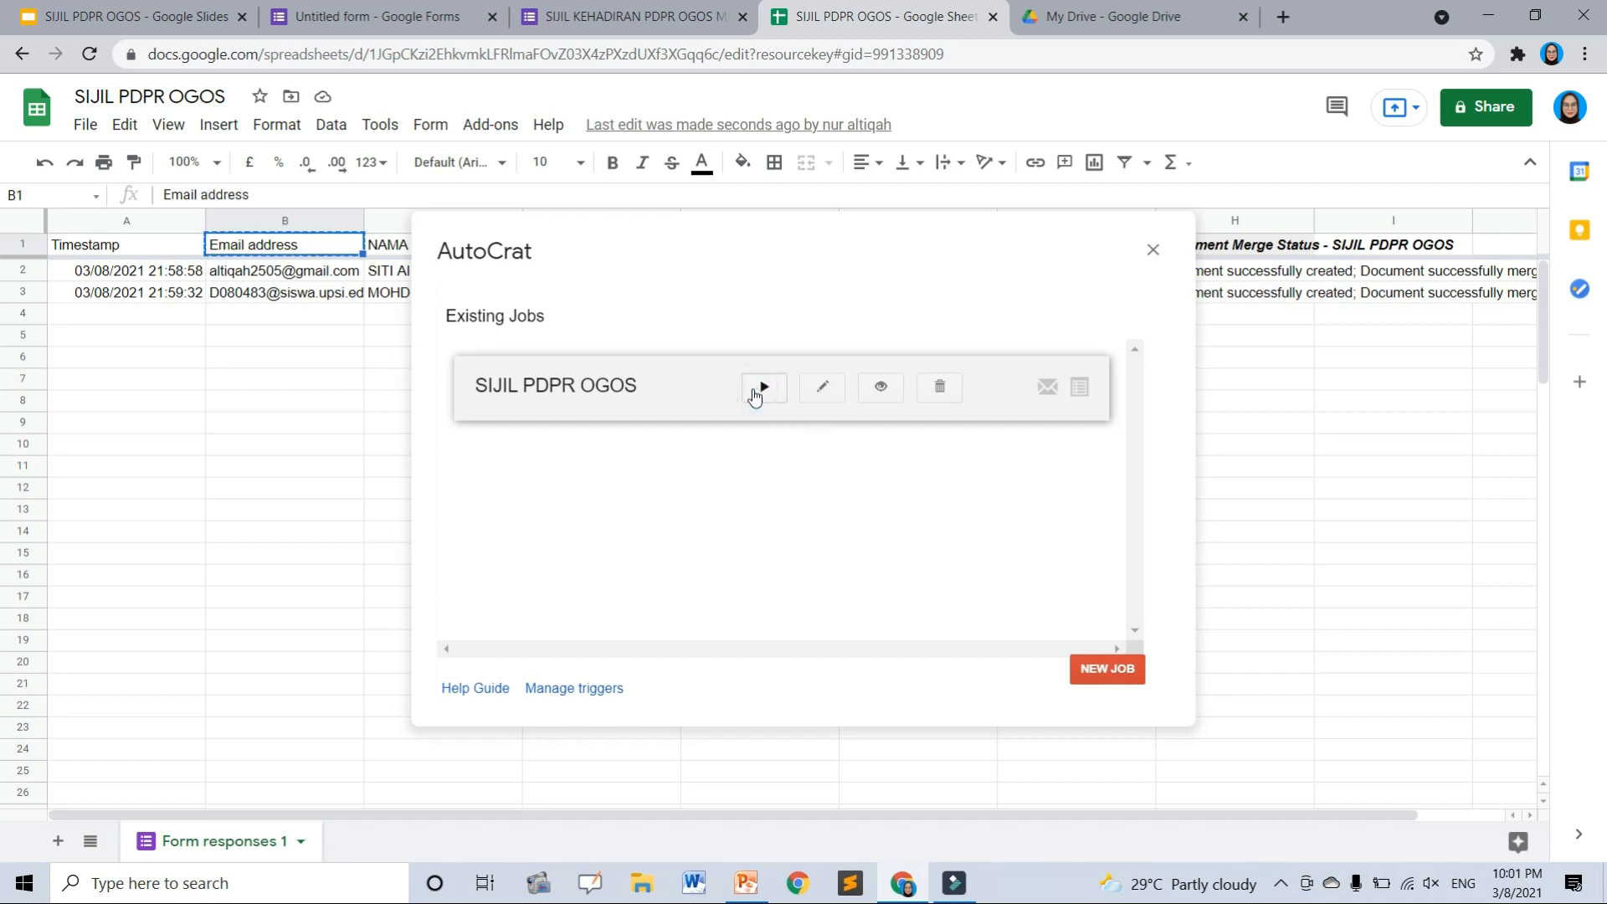
click(755, 389)
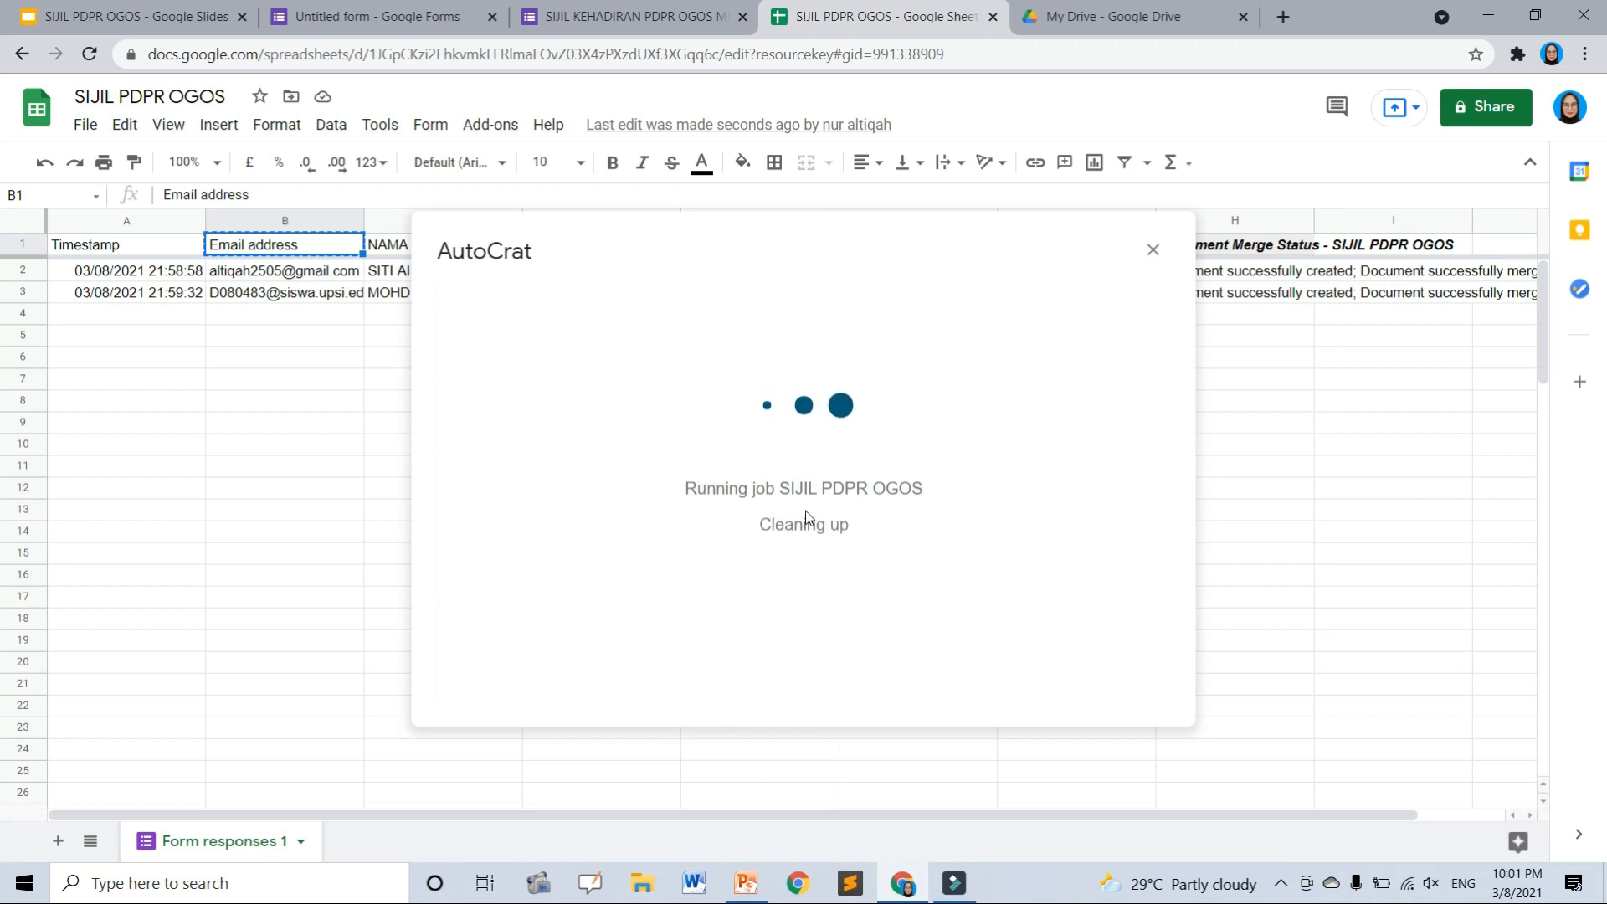
click(1154, 248)
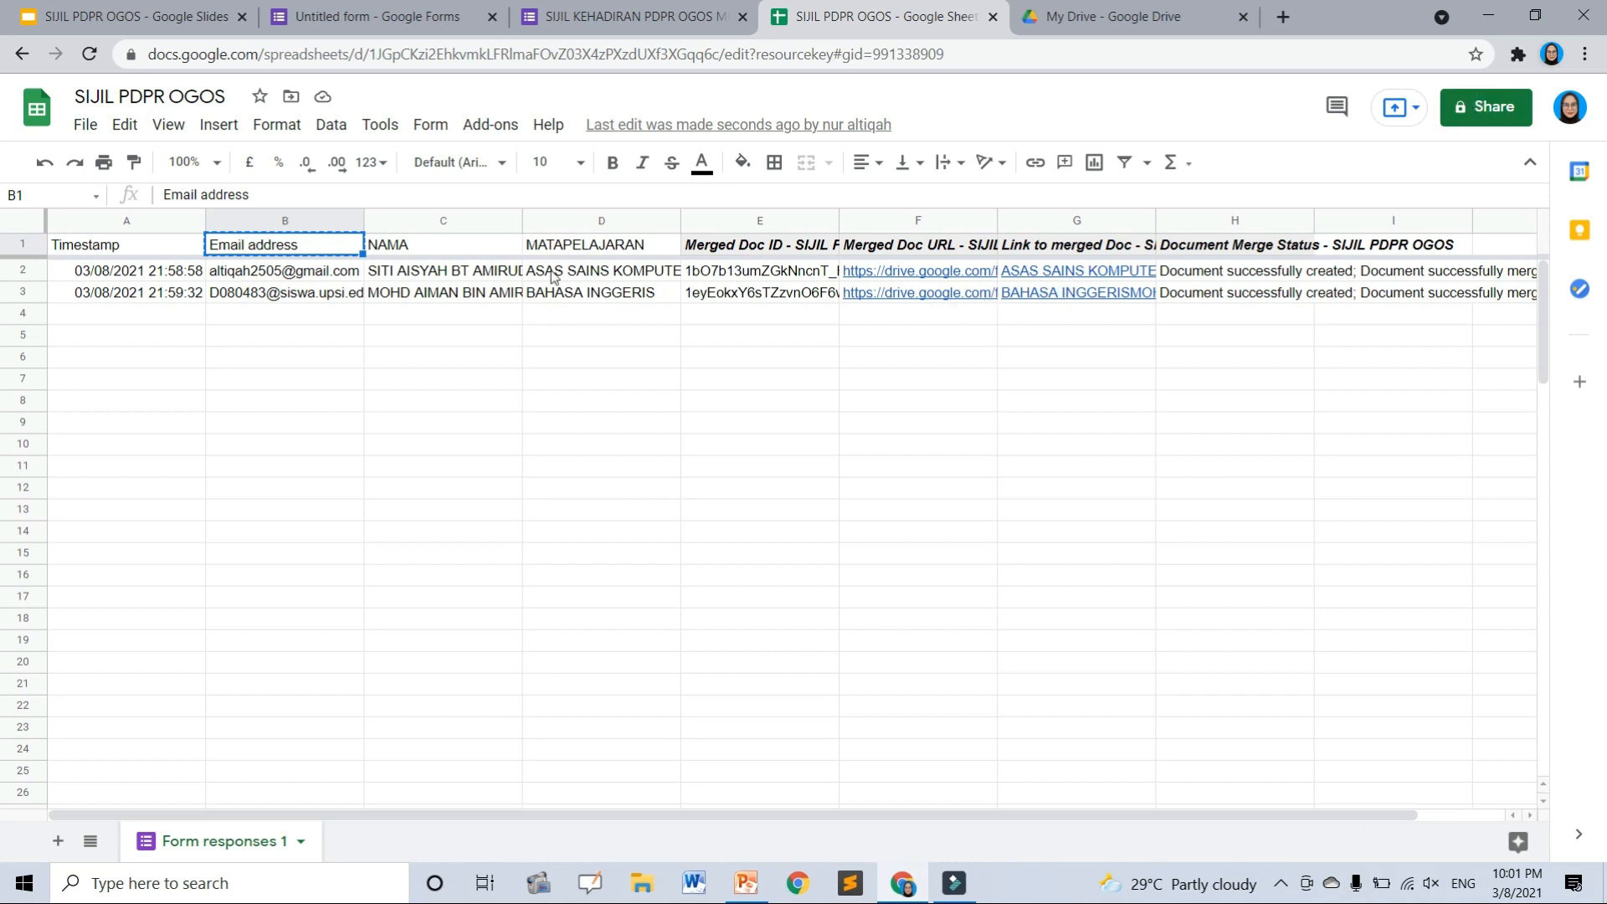
click(285, 270)
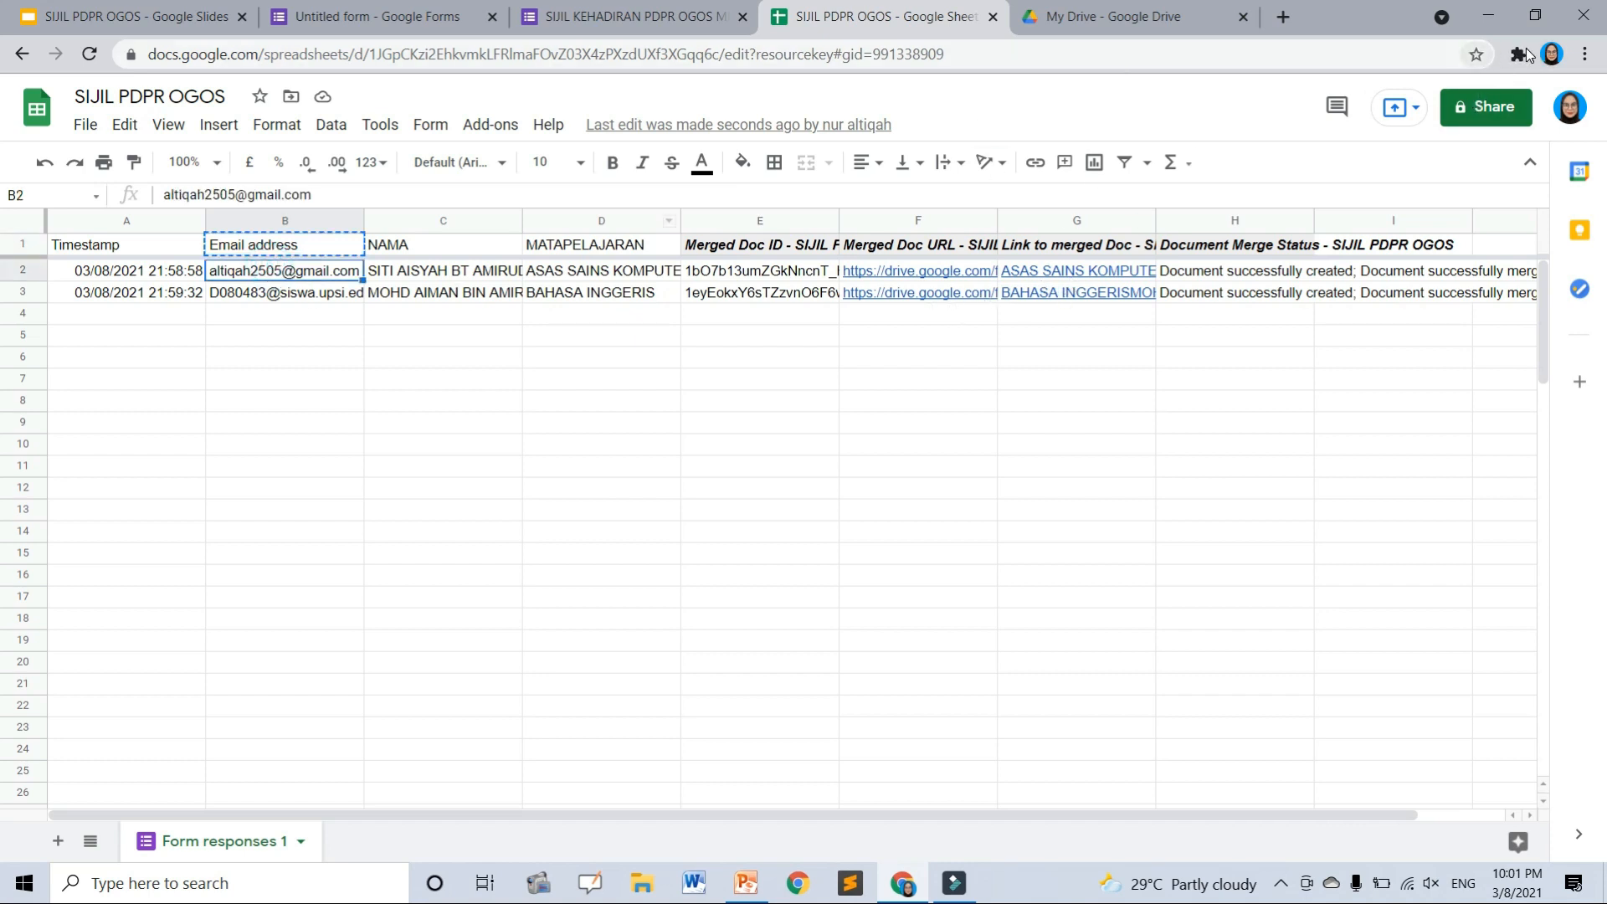
- Open the first respondent's Chrome profile in a new window and go to Gmail
click(1550, 55)
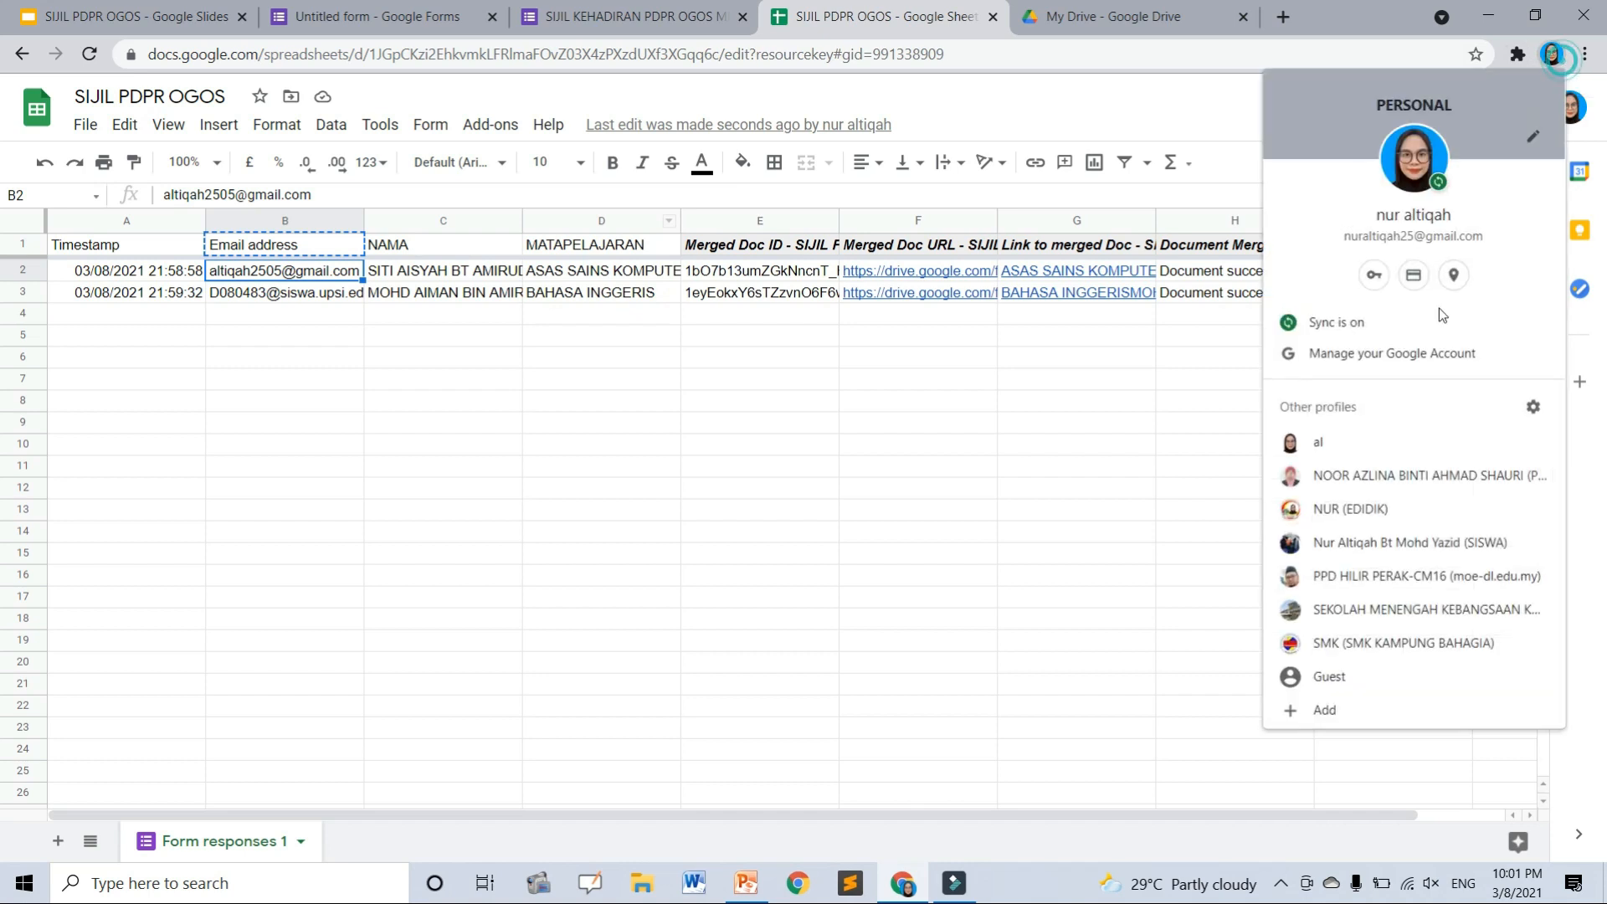
click(1346, 443)
click(531, 16)
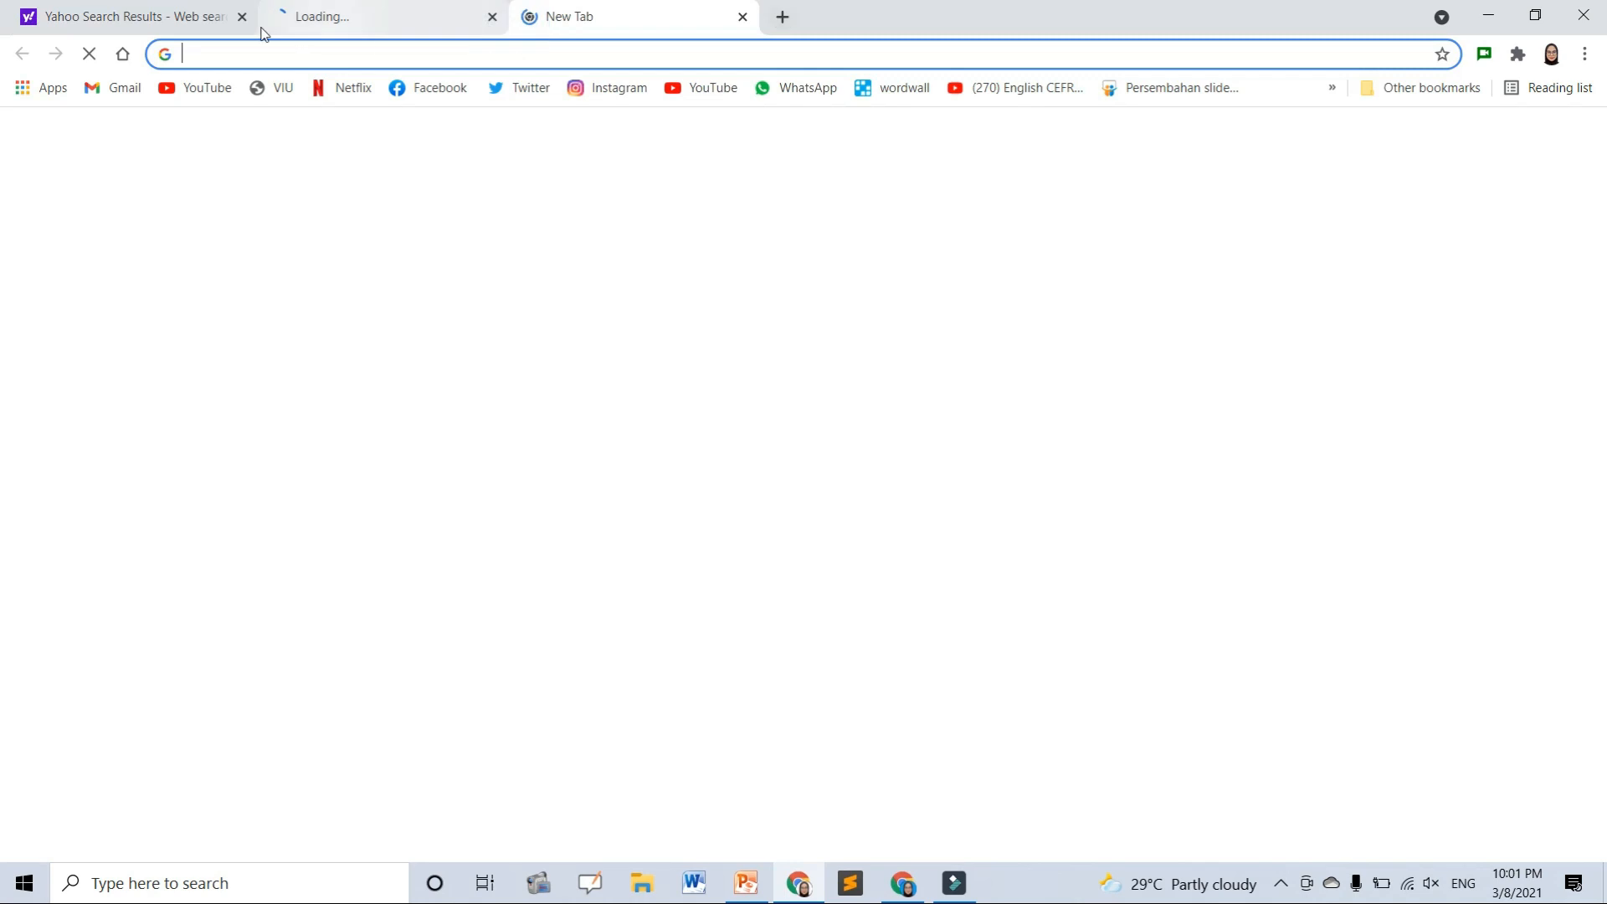
click(242, 16)
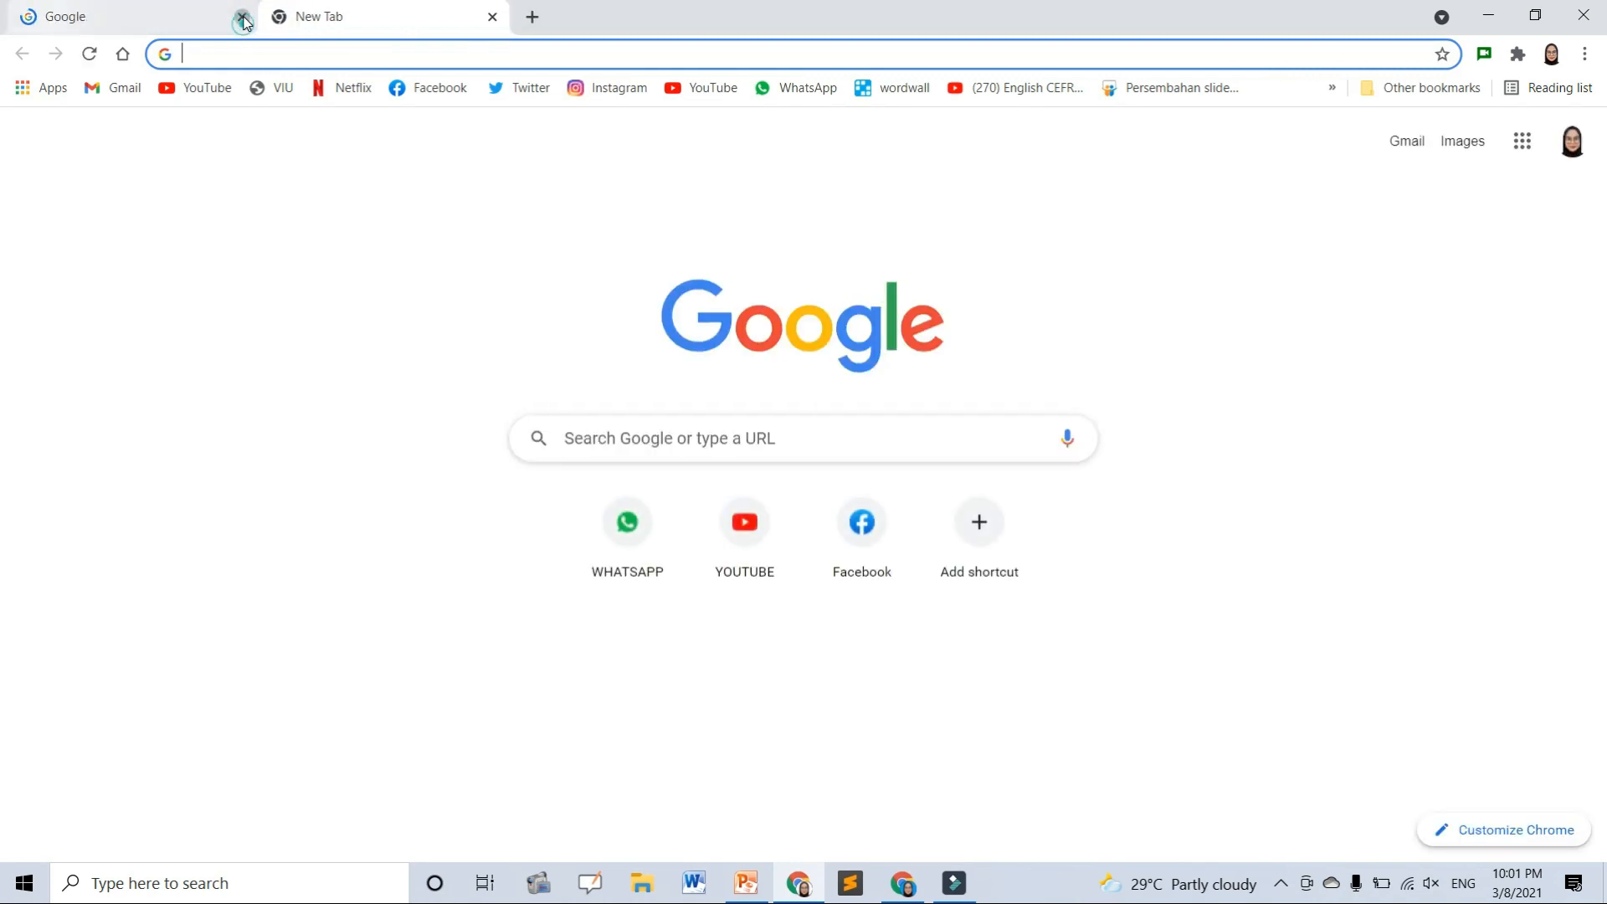
click(242, 17)
click(1413, 141)
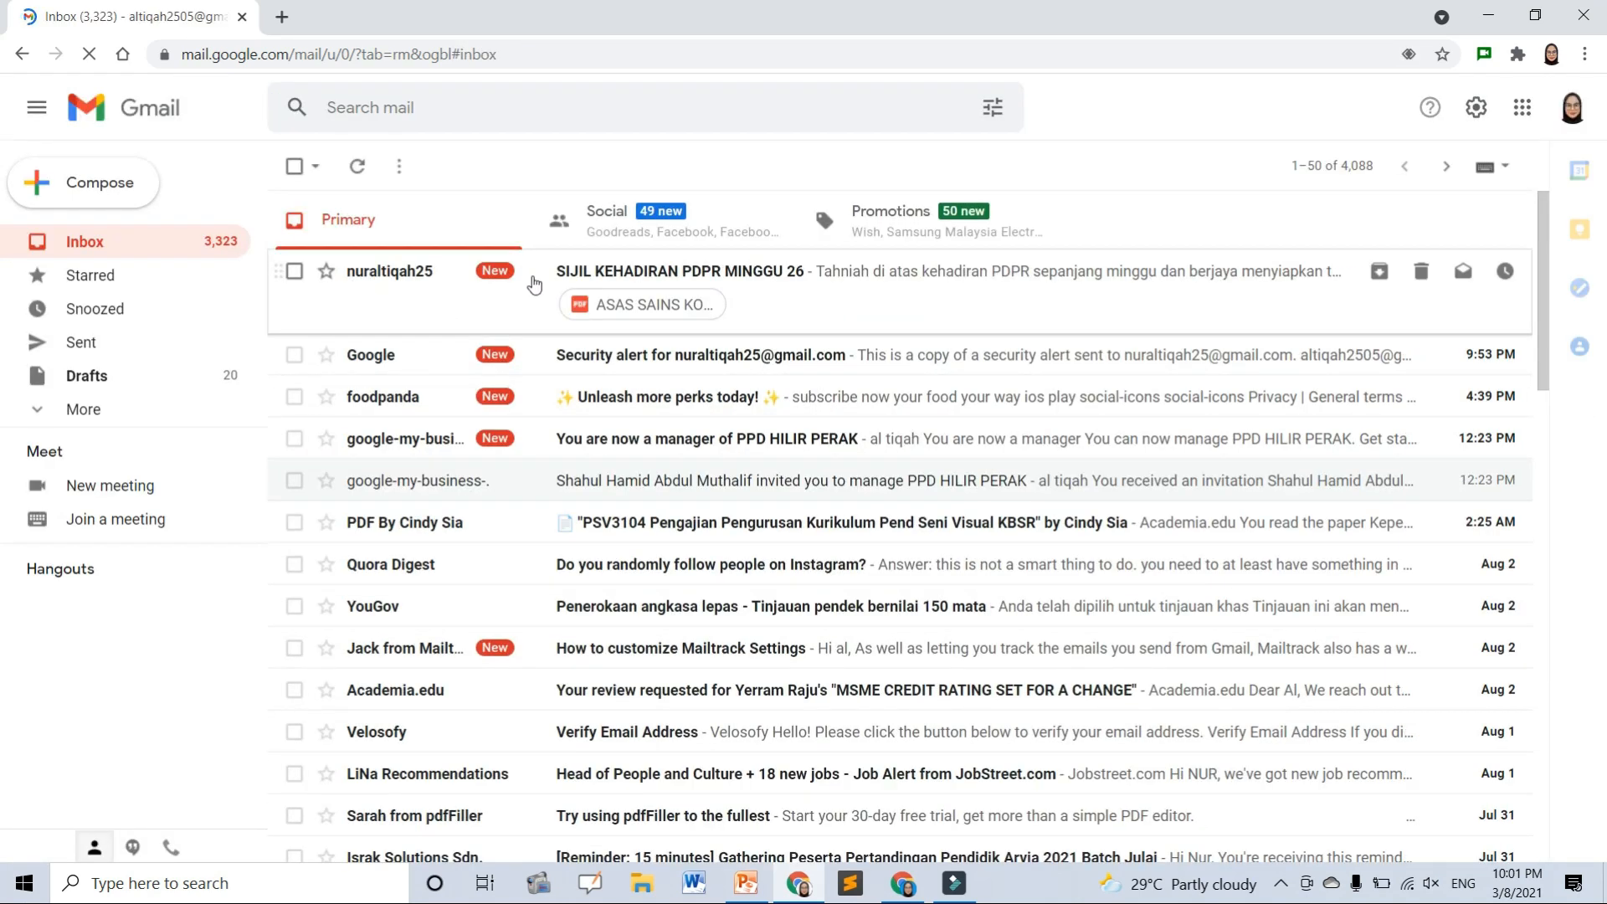
- Open the SIJIL KEHADIRAN PDPR MINGGU 26 email and preview its ASAS SAINS KOMPUTER certificate PDF
click(867, 300)
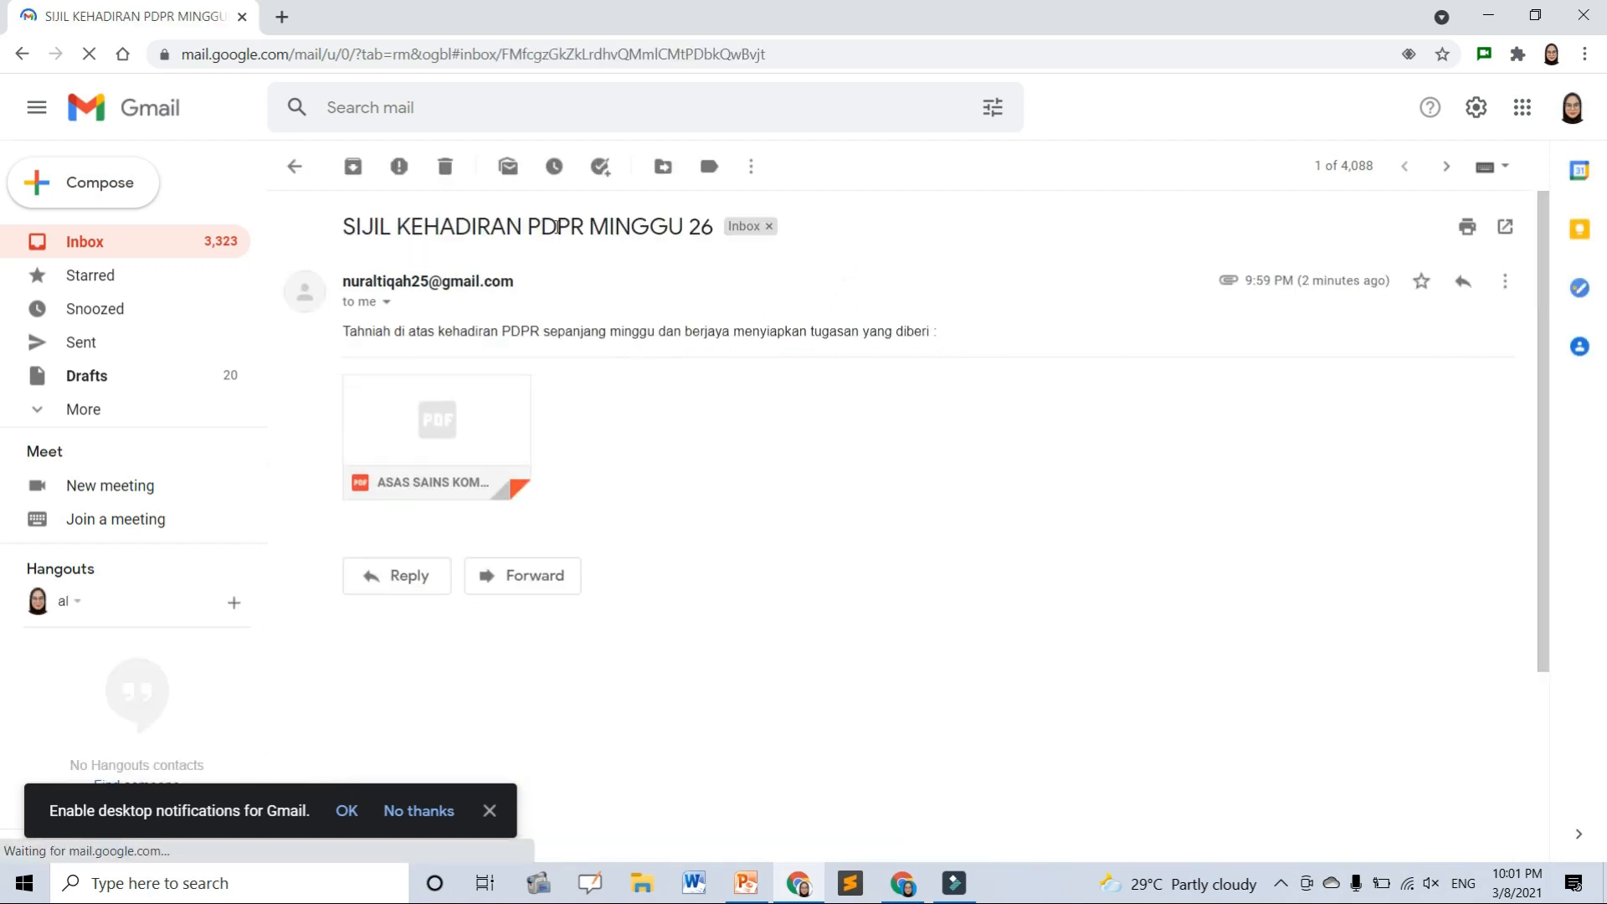
drag(557, 226, 717, 229)
mouse_move(443, 411)
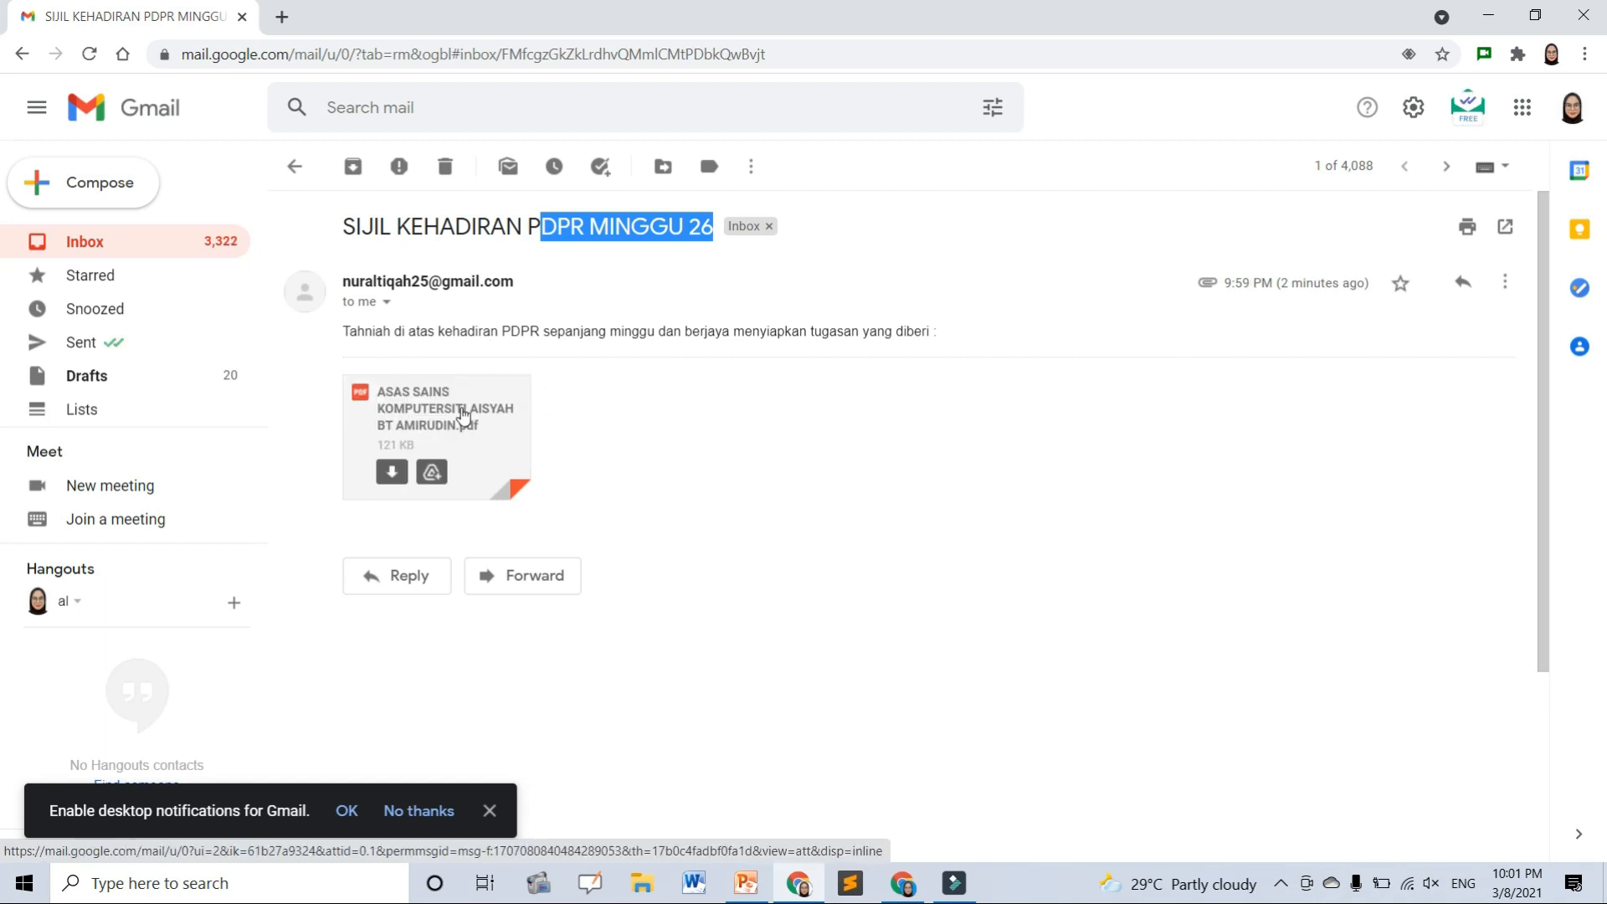
click(462, 414)
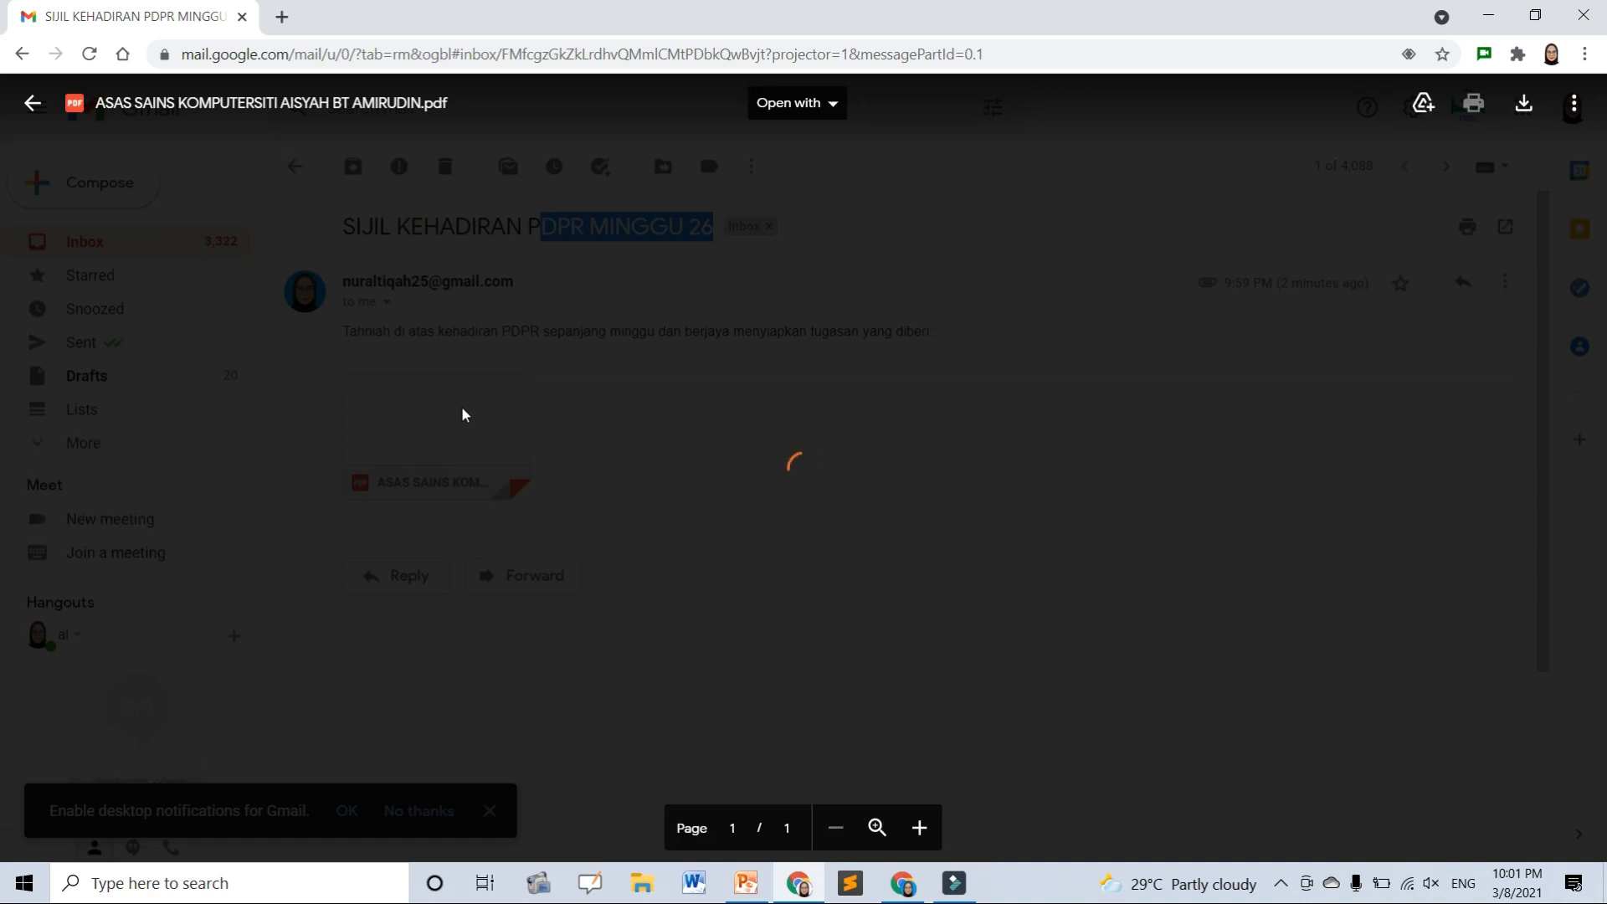
scroll(462, 406, down, 5)
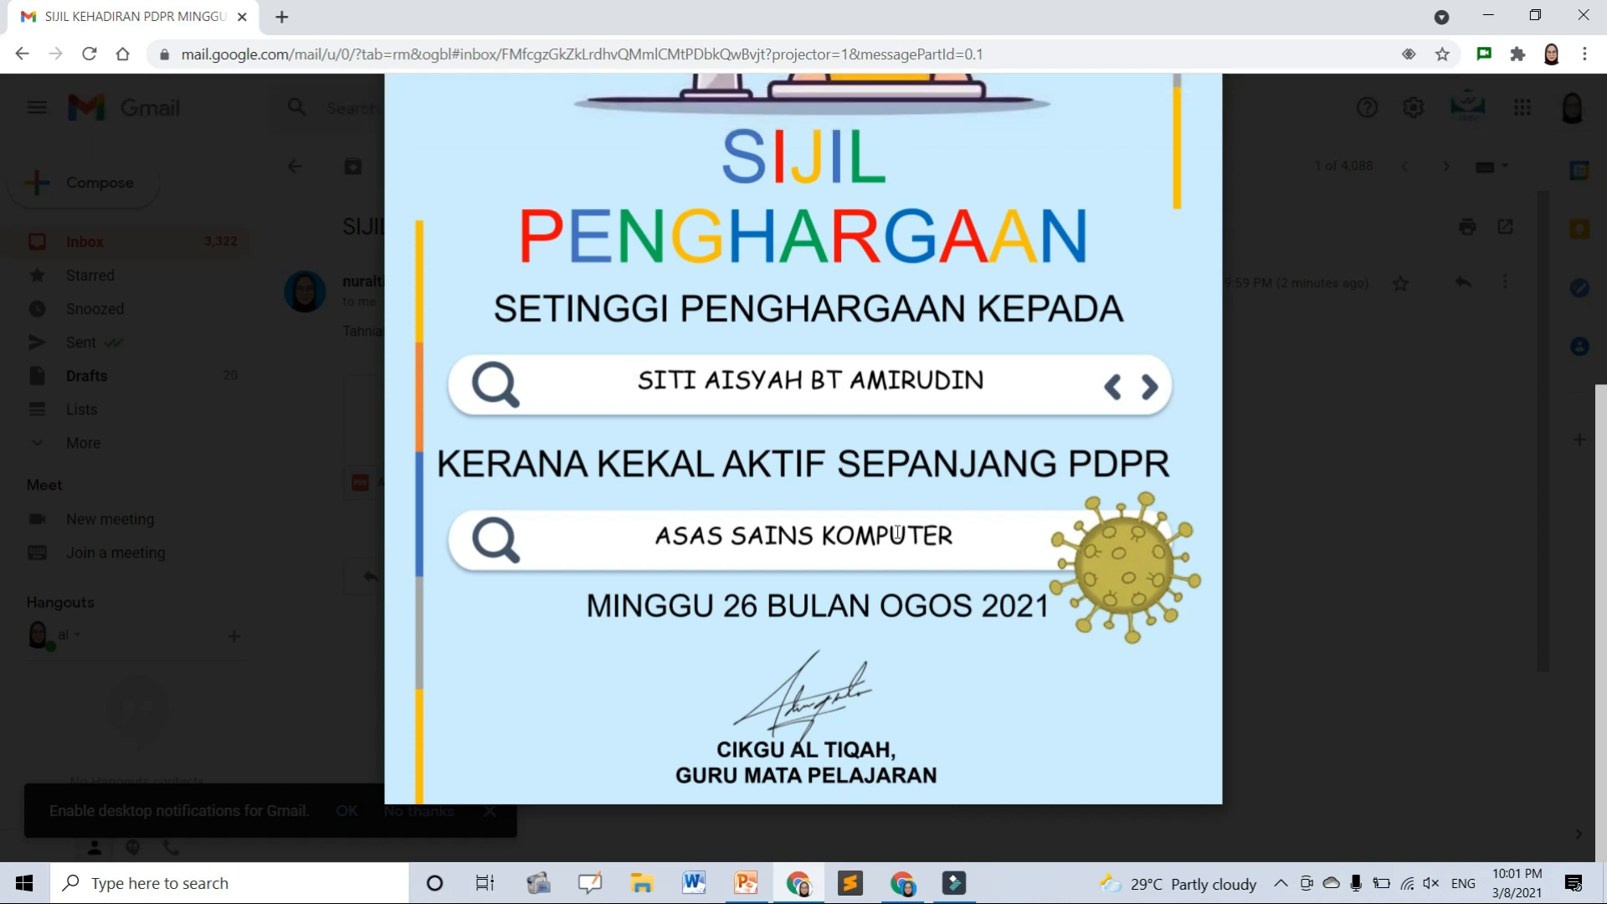
click(1552, 53)
click(1366, 540)
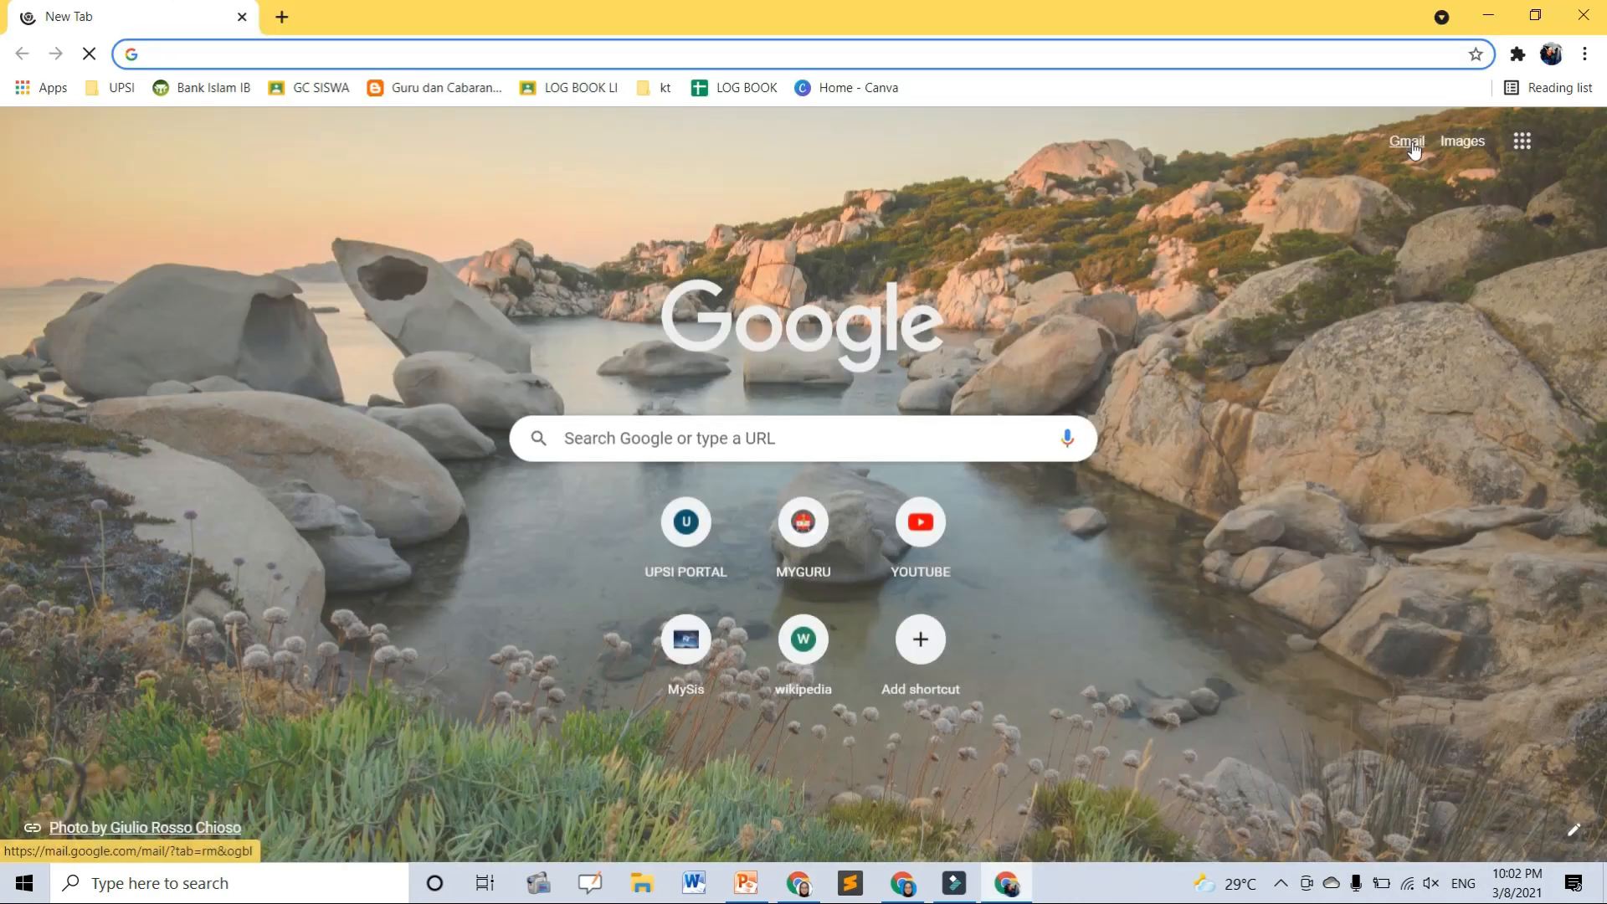
- In the second profile's Gmail, preview the BAHASA INGGERIS certificate PDF, then return to the spreadsheet window
click(1412, 148)
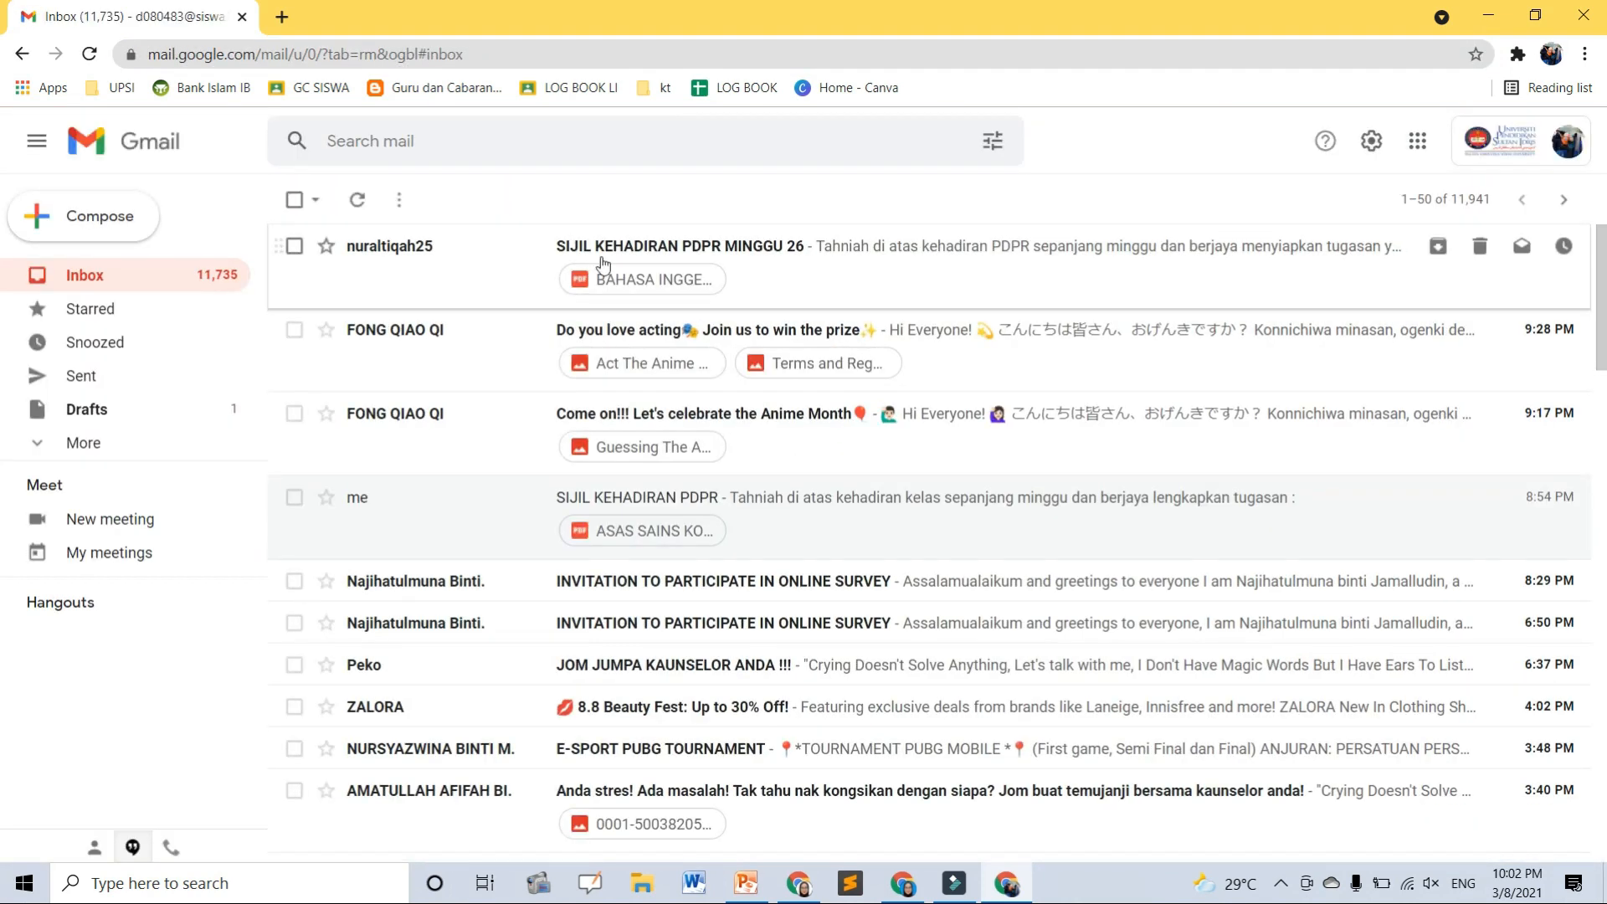
click(695, 276)
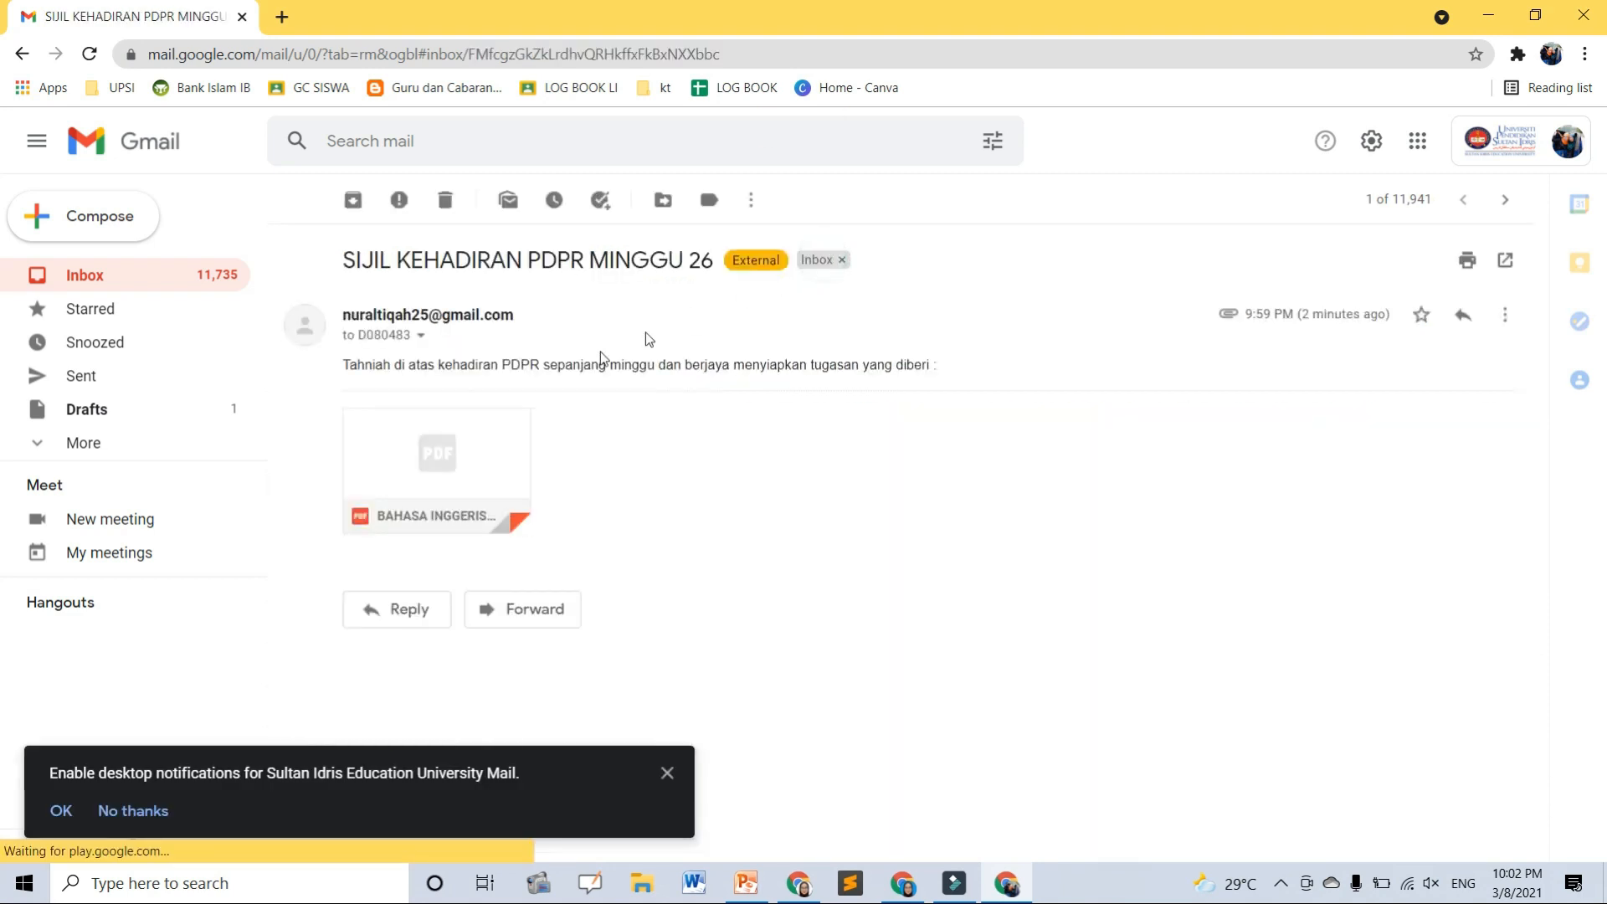
click(427, 442)
scroll(725, 480, down, 5)
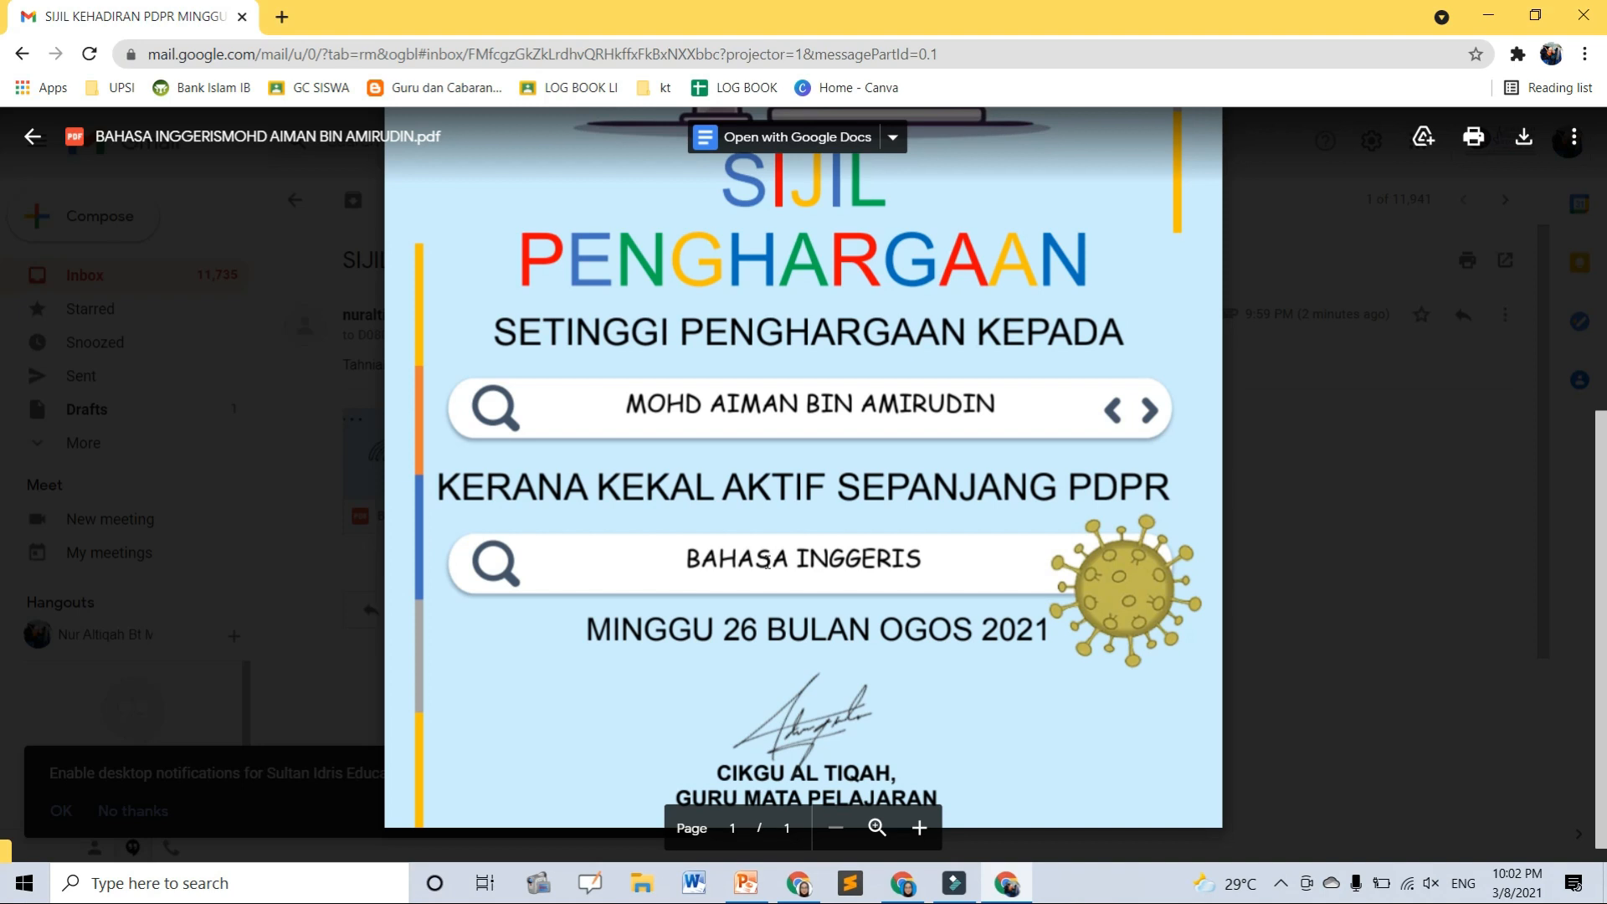
click(1275, 543)
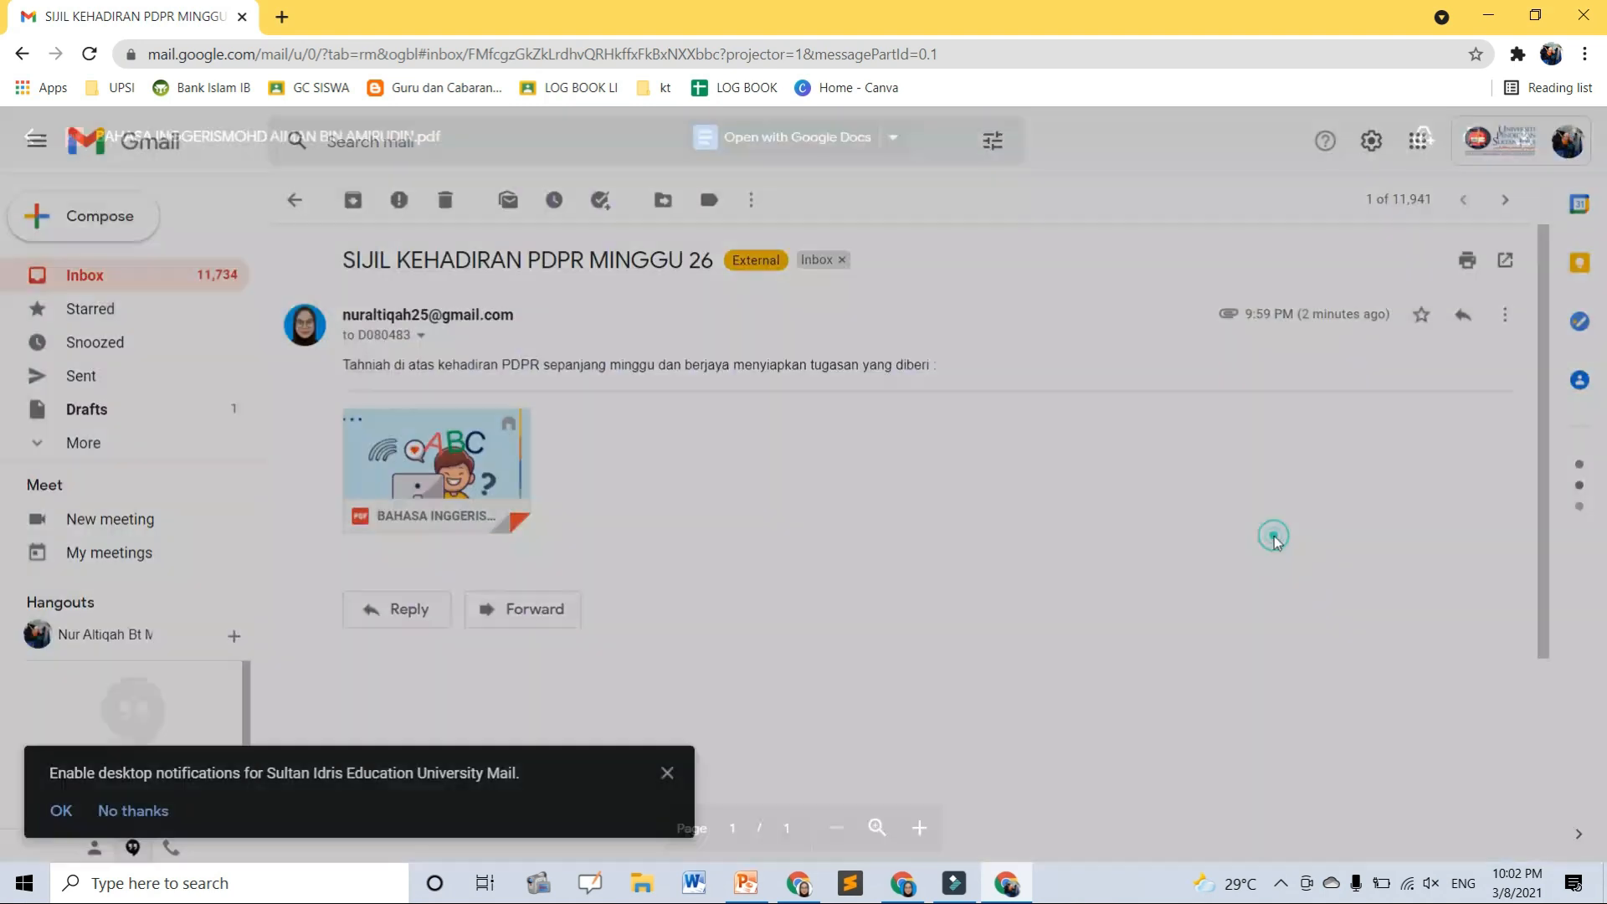
click(902, 883)
- Open the SIJIL PDPR OGOS Drive folder and preview the BAHASA INGGERIS certificate PDF
click(1163, 11)
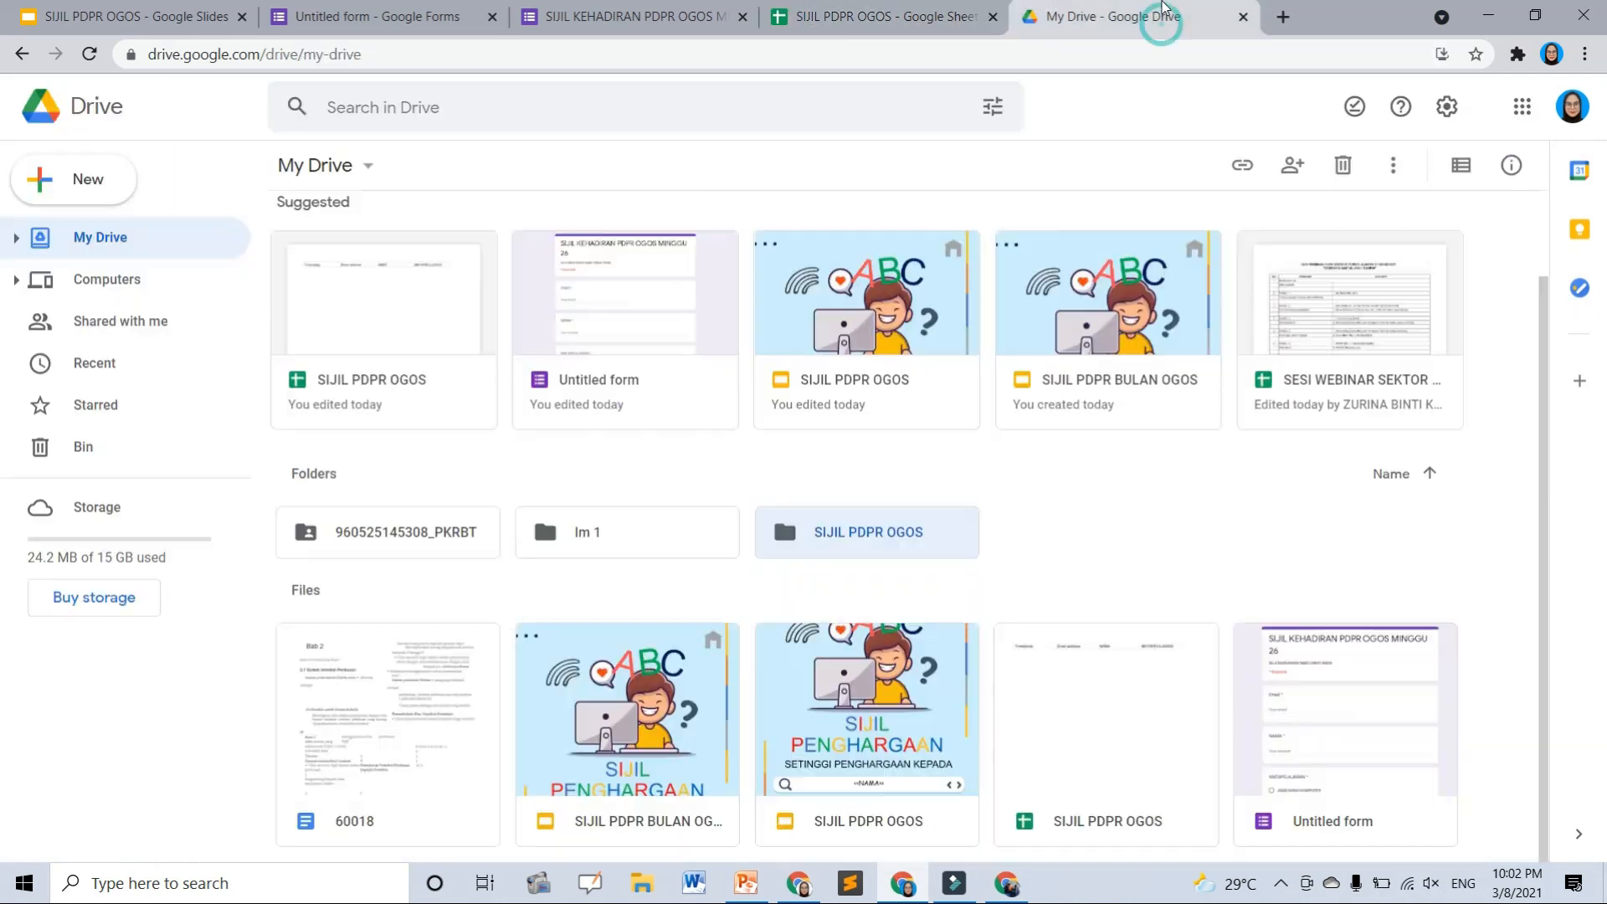
click(1034, 533)
double_click(909, 540)
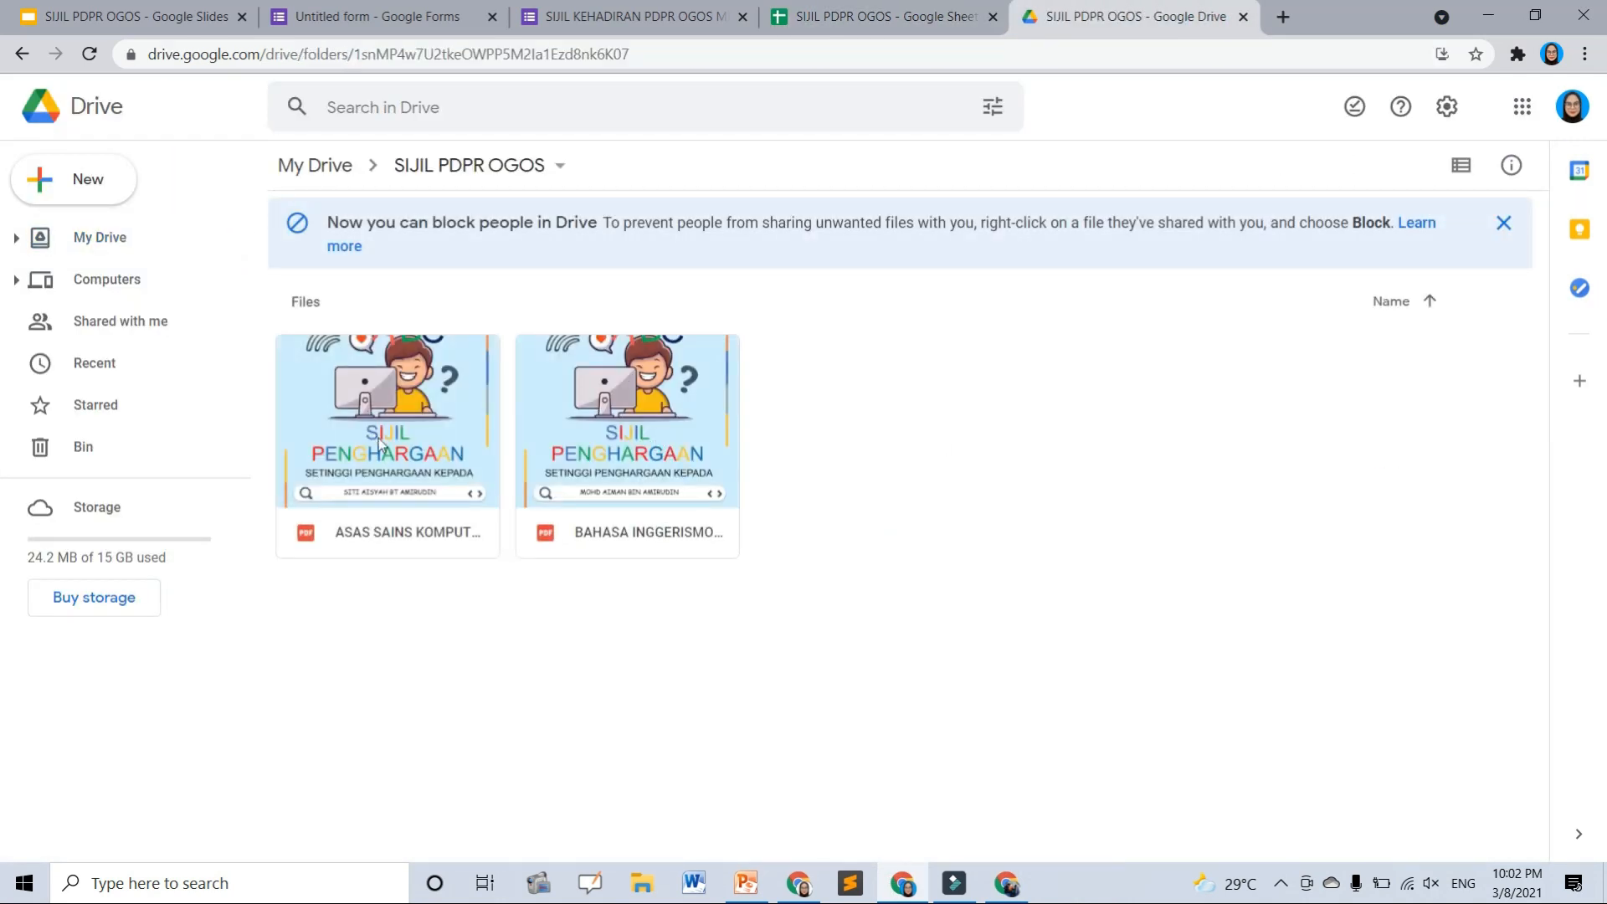
click(22, 54)
double_click(861, 634)
click(423, 477)
click(624, 469)
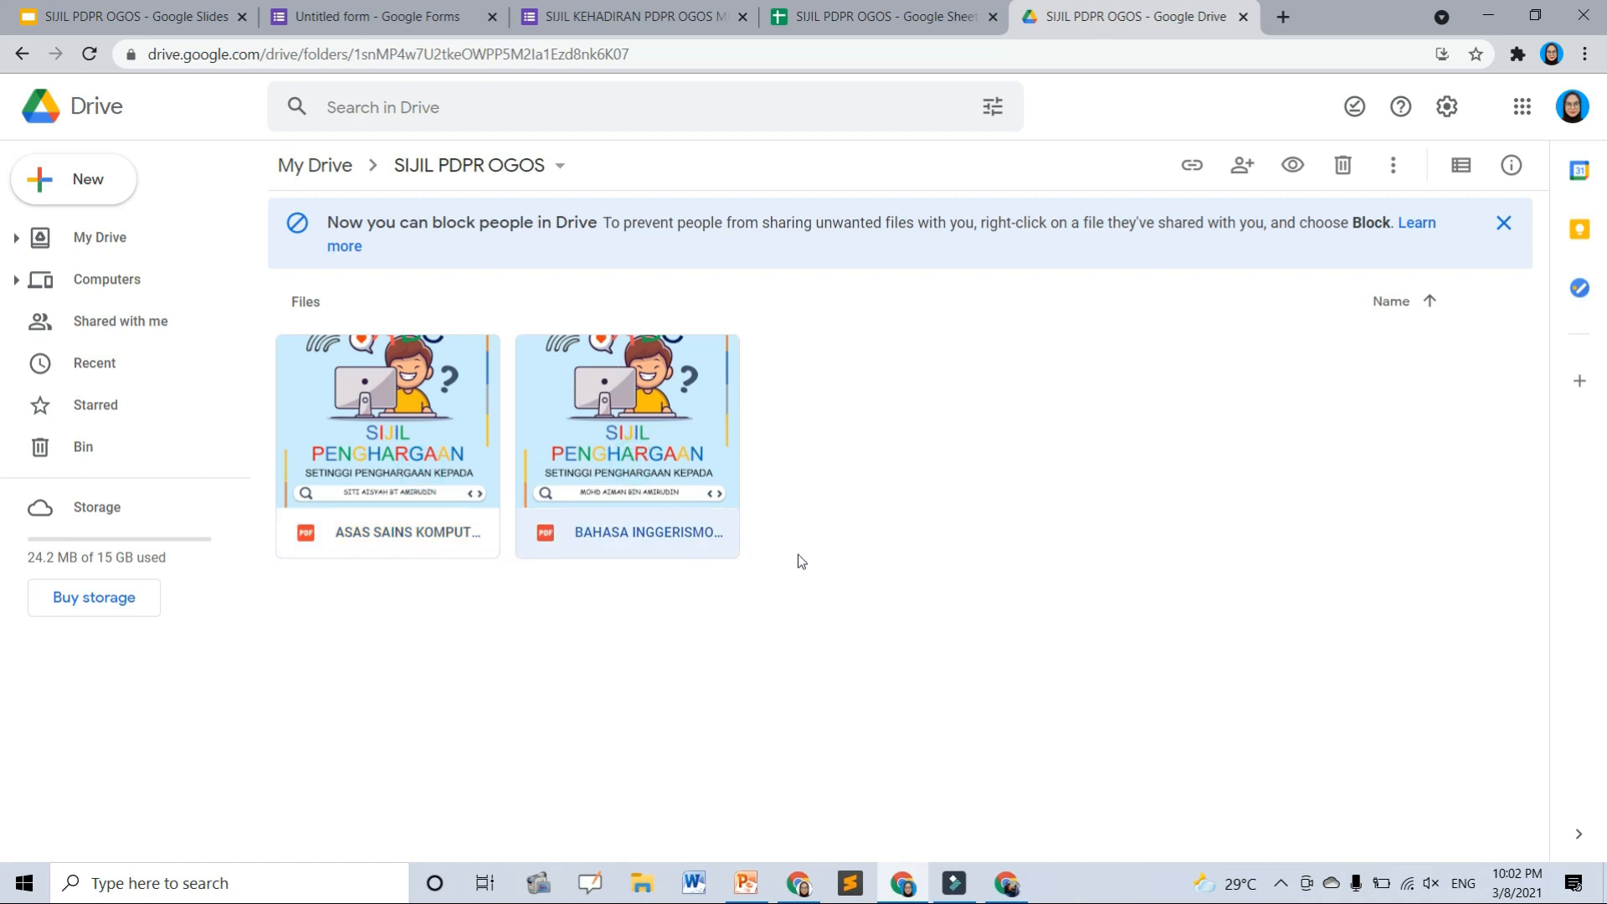
double_click(636, 433)
scroll(745, 481, down, 5)
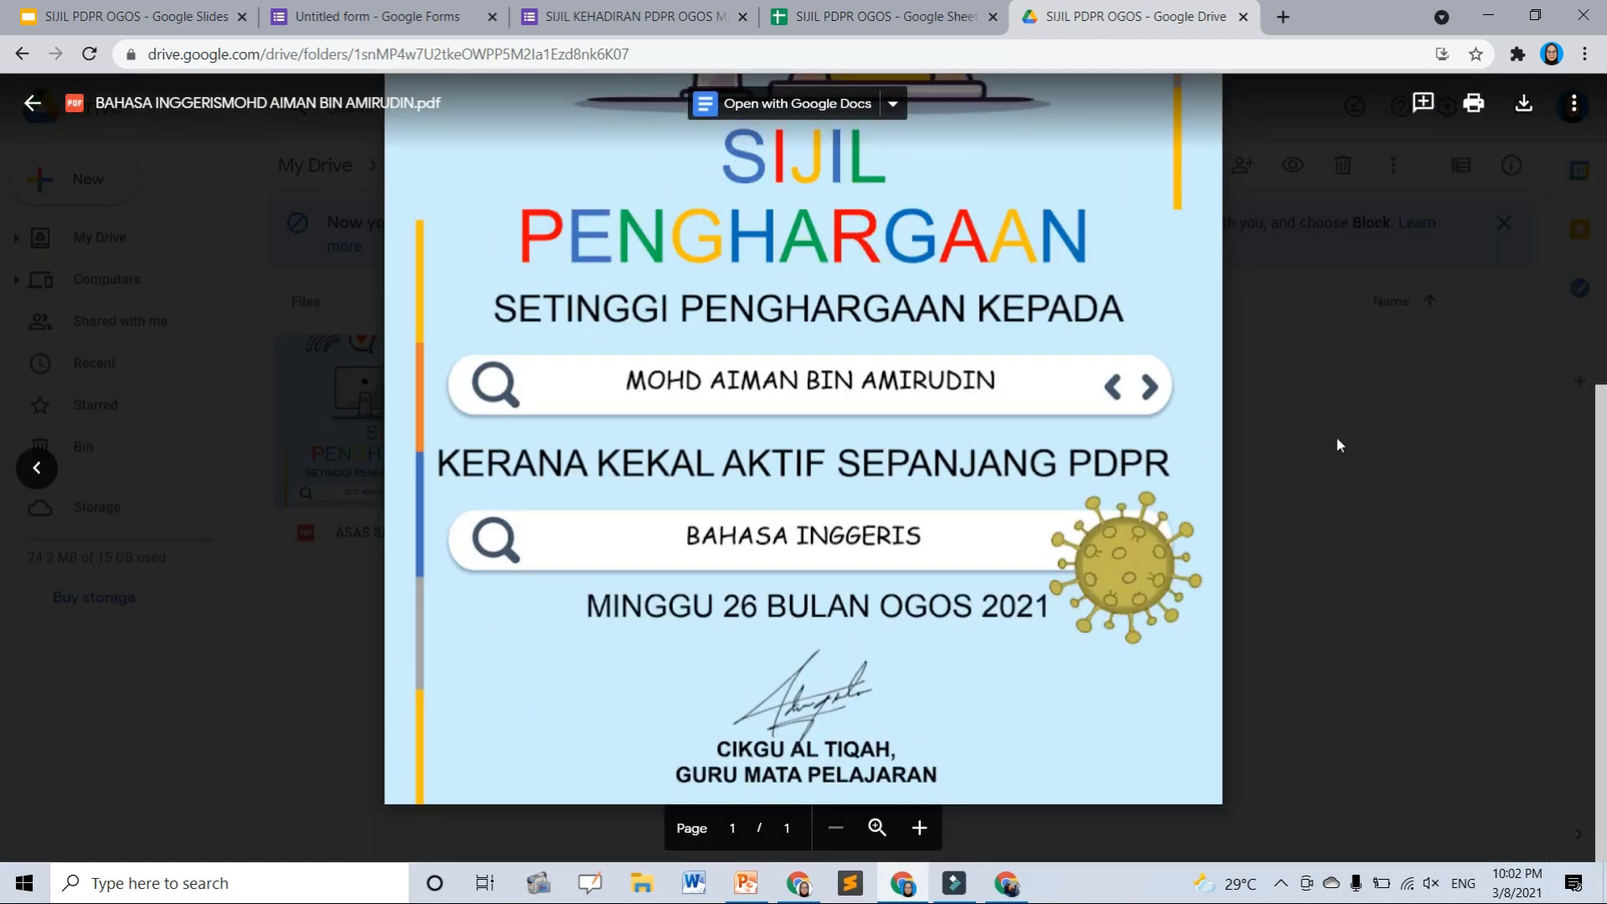
click(1336, 444)
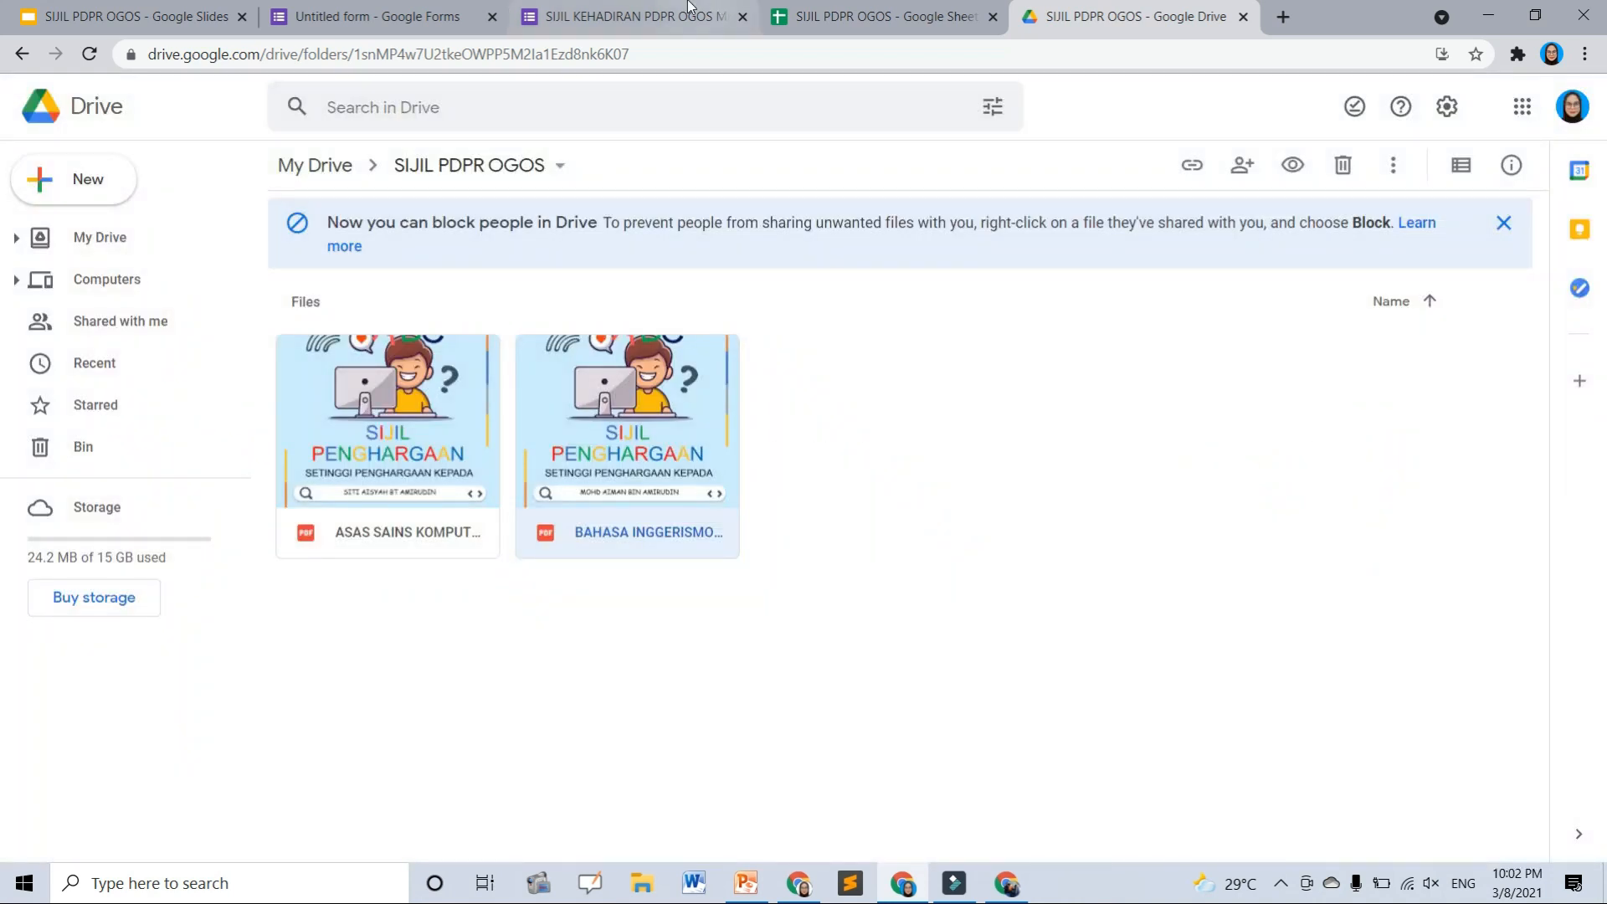
- Show the form's Responses page listing the 2 submitted responses
click(636, 16)
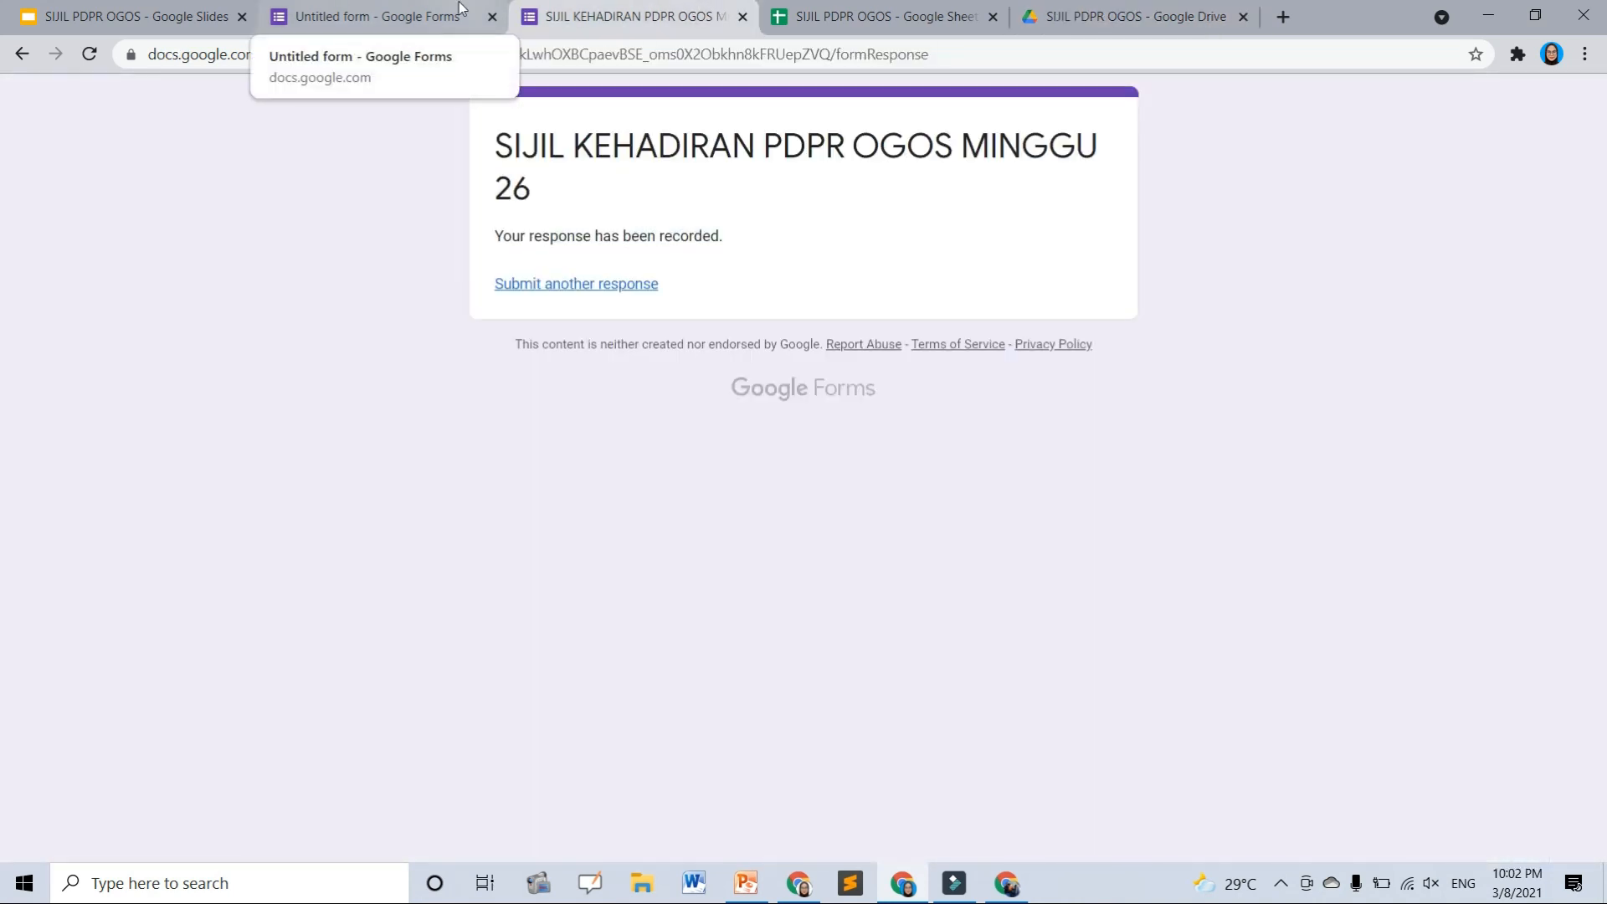
click(358, 9)
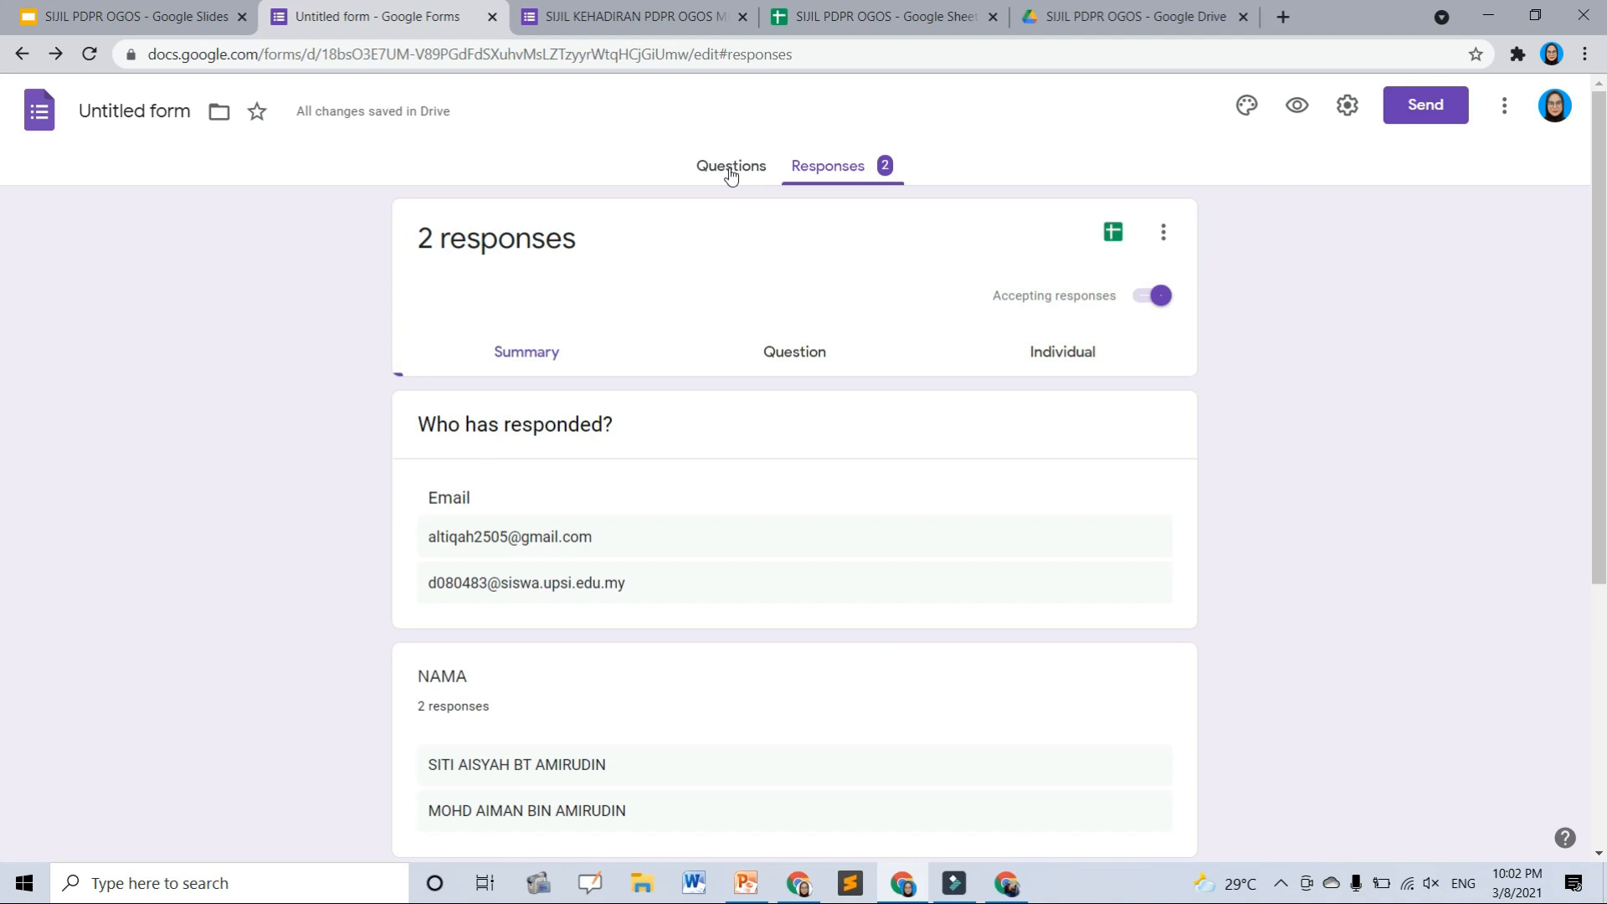
scroll(704, 516, down, 6)
scroll(705, 516, up, 6)
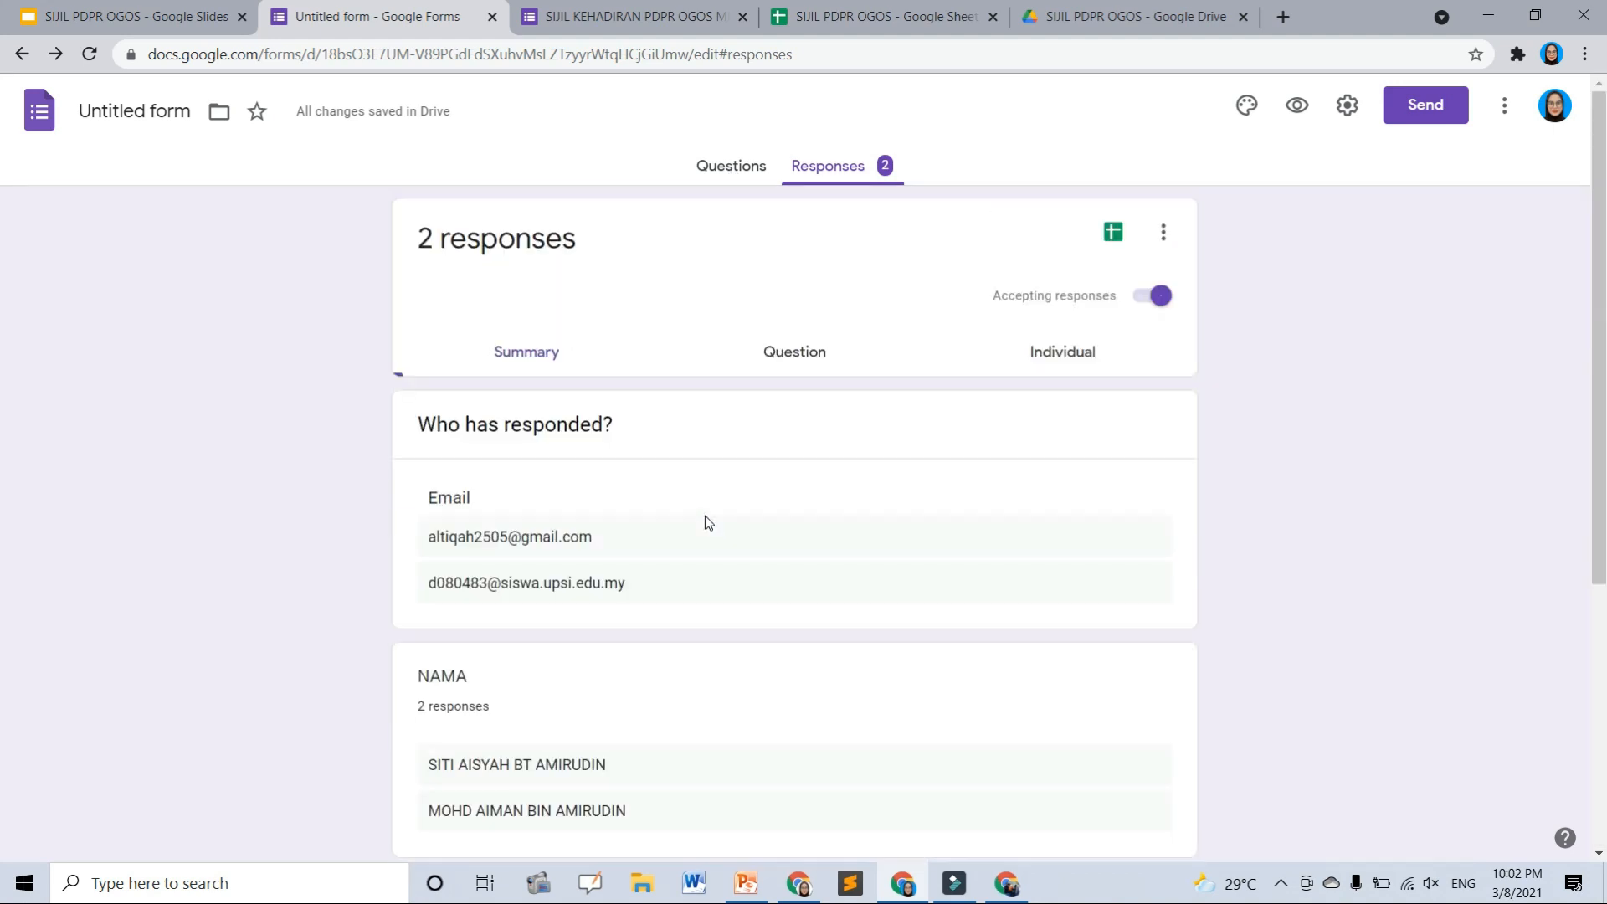